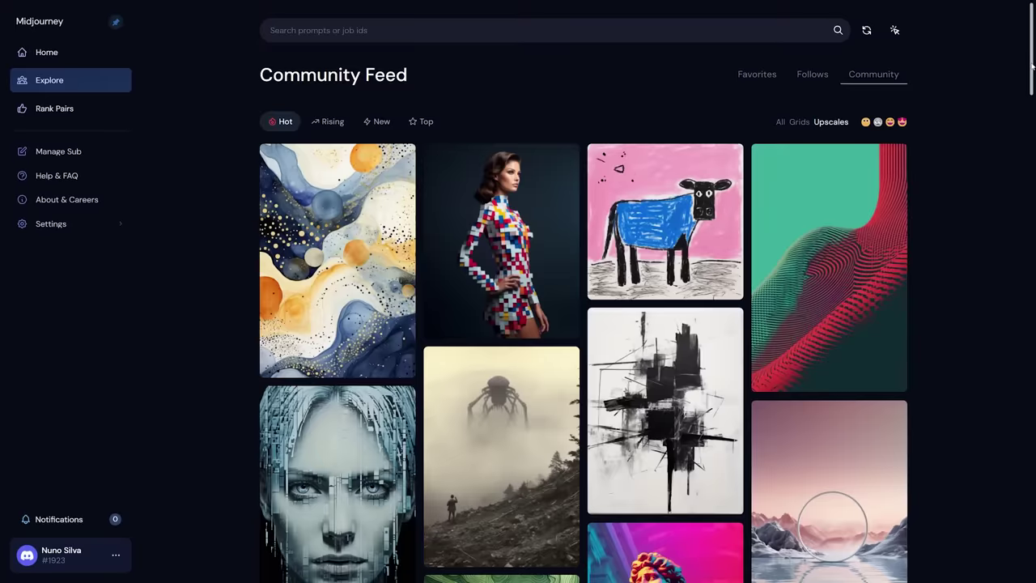
# - Browse the hot upscaled images in the Midjourney Community Feed
pyautogui.scroll(-3, 1031, 96)
pyautogui.scroll(-5, 1031, 96)
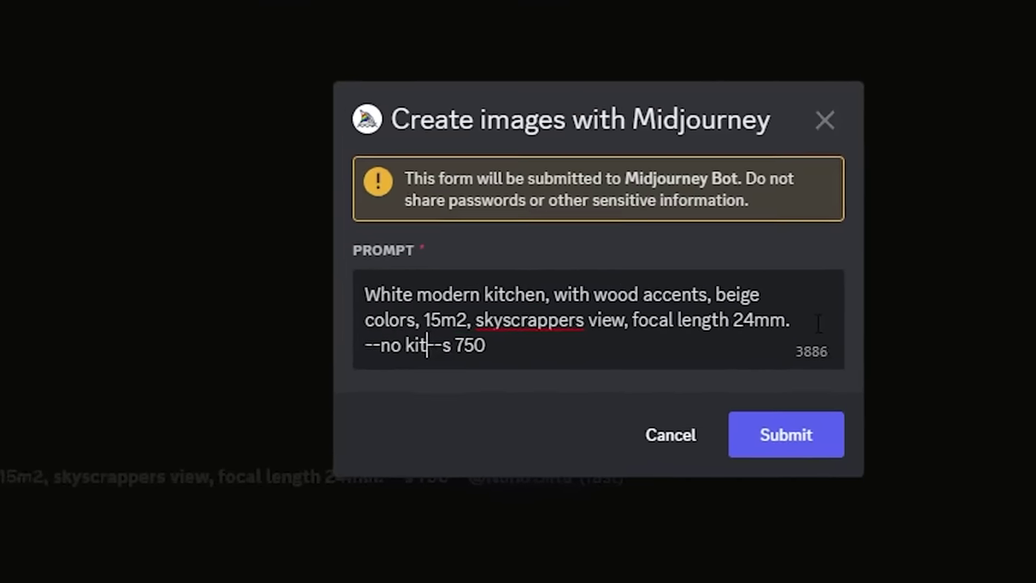
# - Extend the --no parameter of the white modern kitchen prompt to exclude a kitchen island, keeping --s 750 at the end
pyautogui.write('chen isl--s 750')
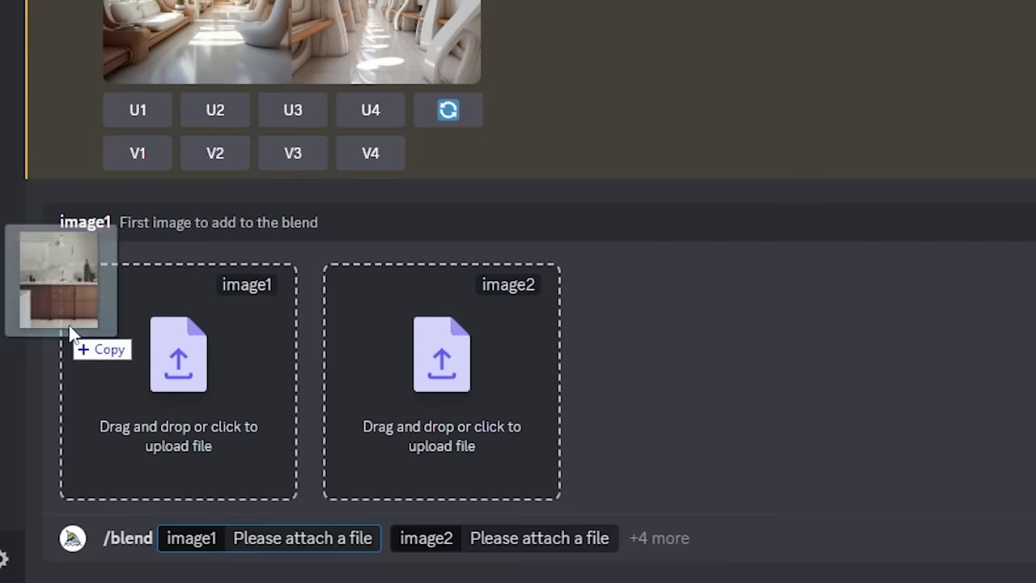
# - Attach the kitchen picture as image1 of the /blend command
pyautogui.moveTo(57, 277); pyautogui.dragTo(176, 370)
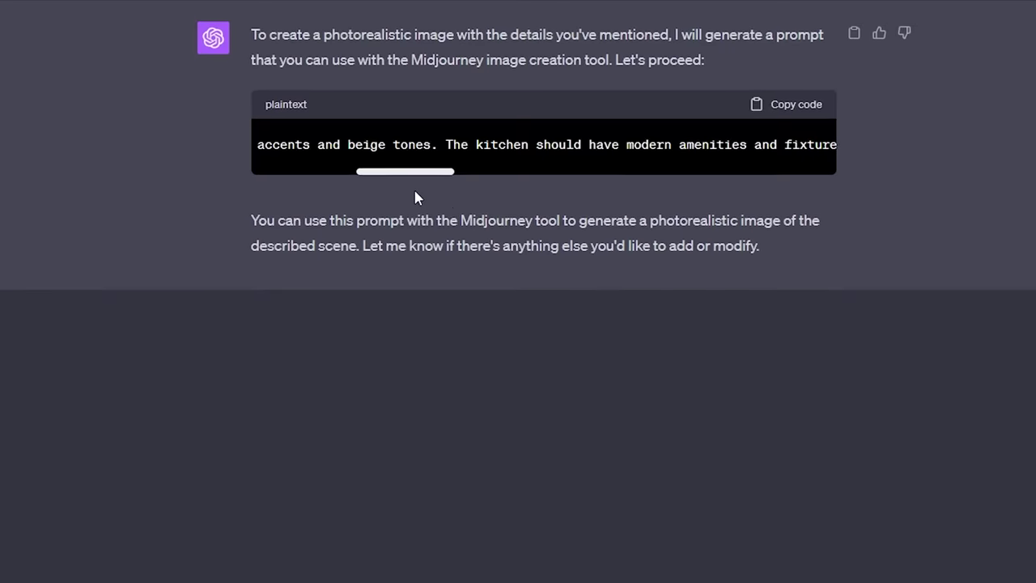
# - Read through the photorealistic kitchen prompt generated in ChatGPT
pyautogui.moveTo(416, 197); pyautogui.dragTo(657, 280)
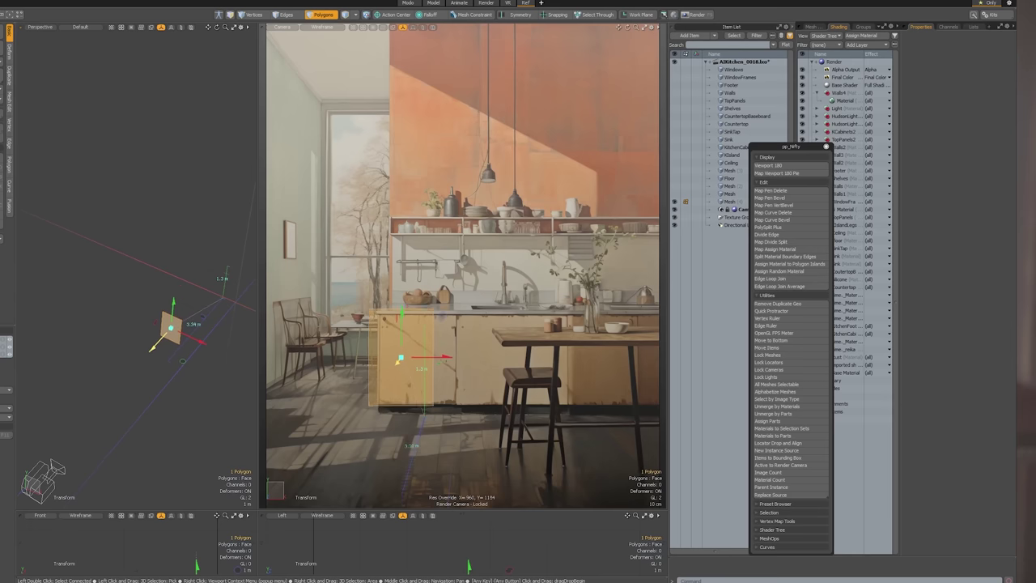
# - In Modo, shift the selected polygon slightly sideways over the lower cabinets of the kitchen reference image
pyautogui.moveTo(398, 361); pyautogui.dragTo(413, 363)
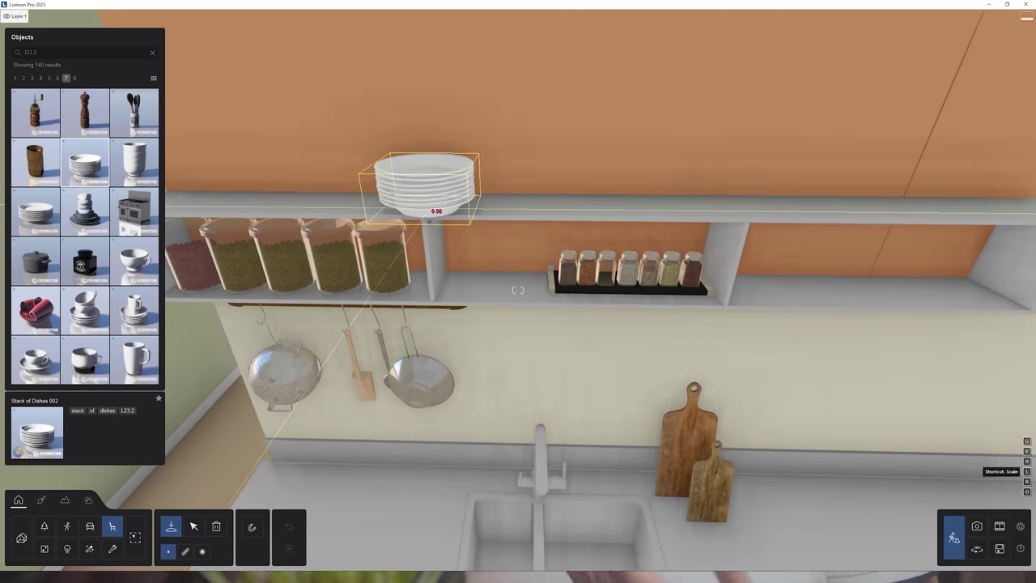
# - In Lumion, place the Stack of Dishes 002 object on top of the kitchen wall shelf
pyautogui.click(420, 182)
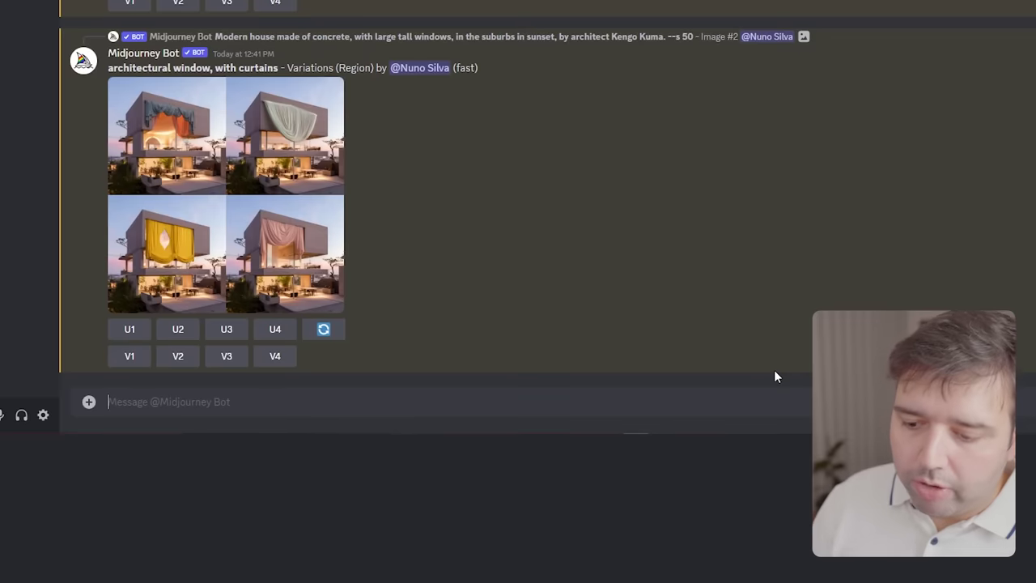
# - In Discord, generate images with /imagine and the prompt "a house", and view the resulting grid enlarged
pyautogui.write('/')
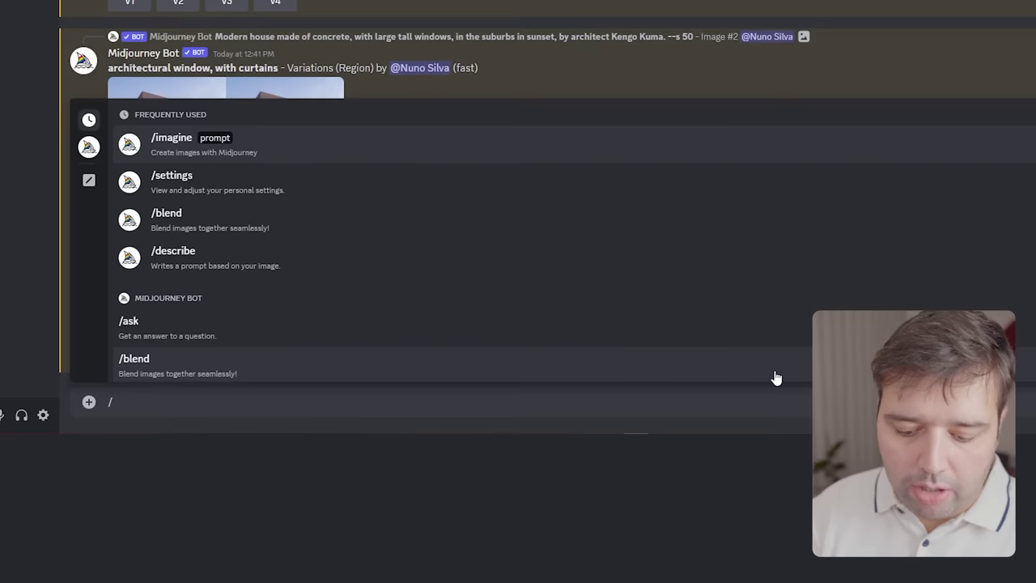
pyautogui.write('ima')
pyautogui.press('Tab')
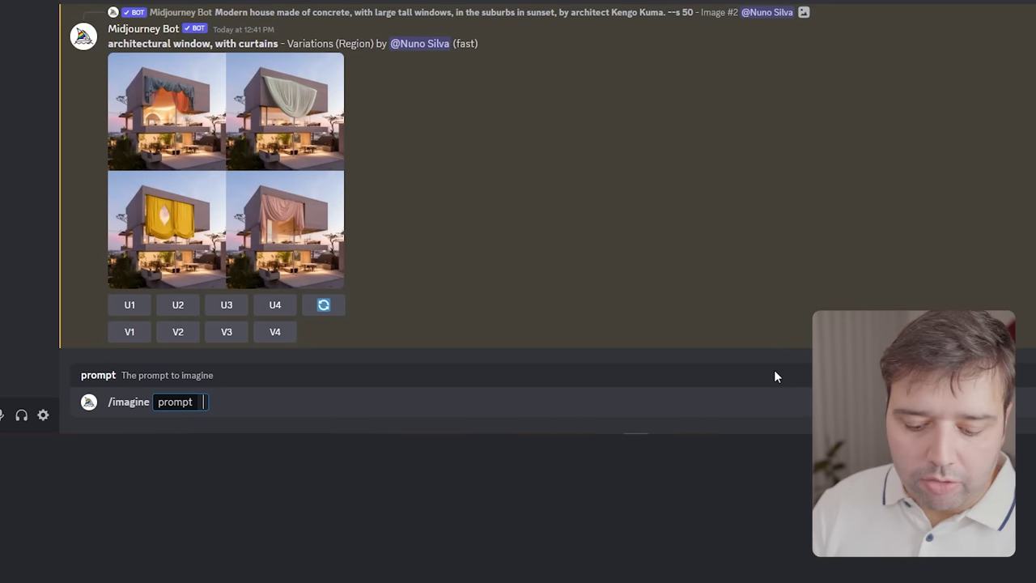
pyautogui.write('a house --s 750')
pyautogui.press('Return')
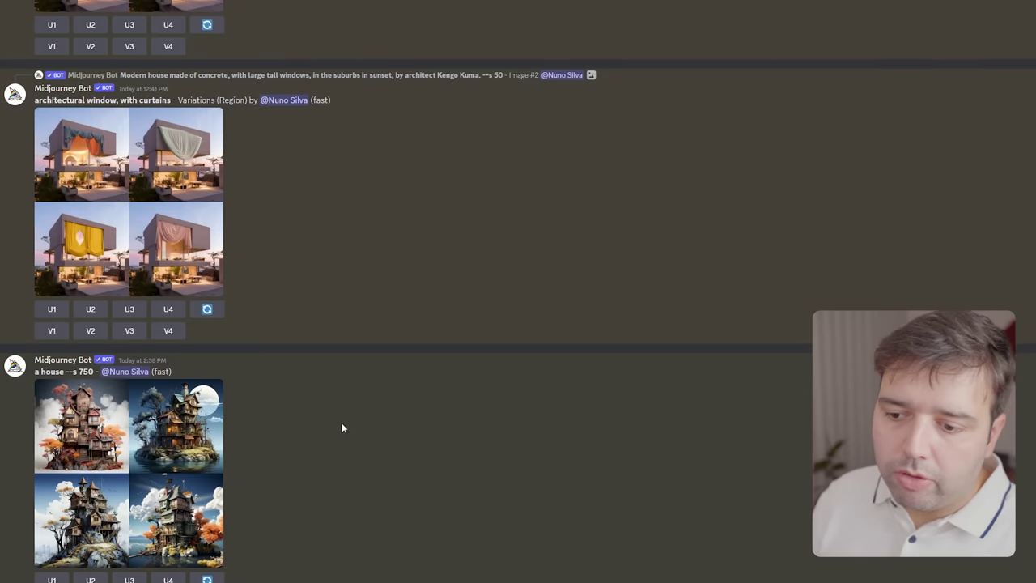
pyautogui.click(192, 437)
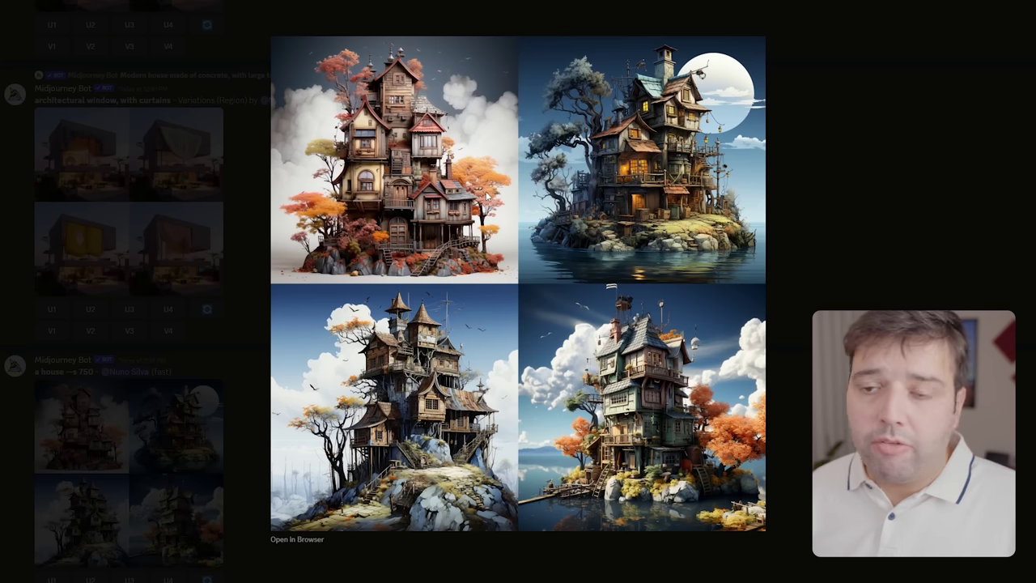
pyautogui.click(901, 214)
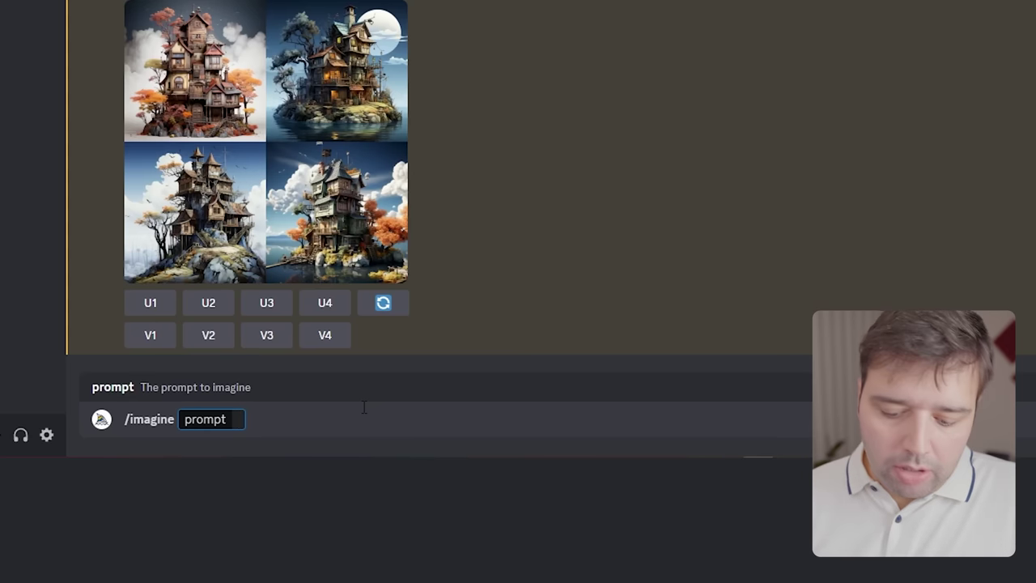
# - Generate images with the /imagine prompt "a modern house" and view the resulting grid enlarged
pyautogui.write('modern house')
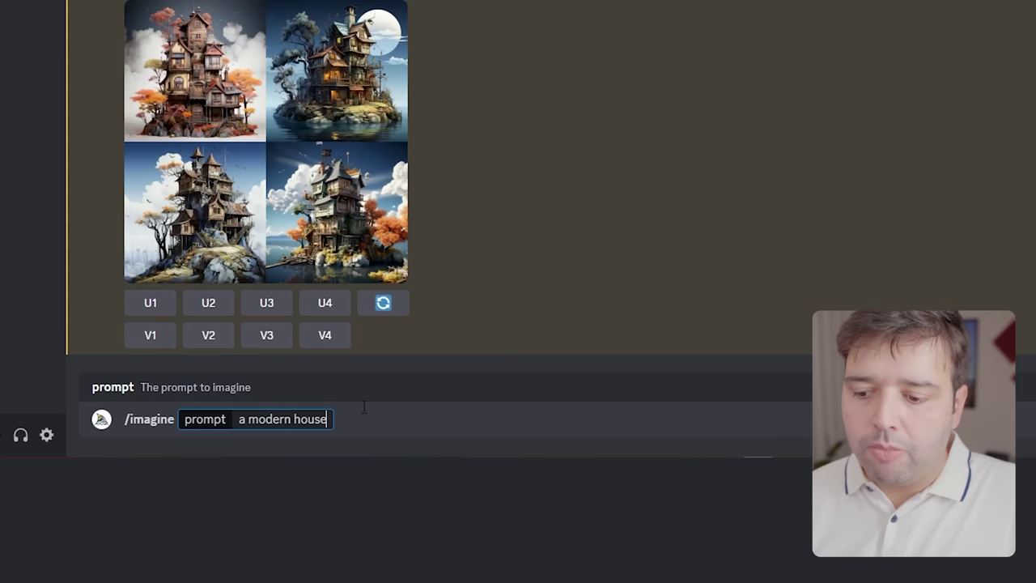
pyautogui.press('Return')
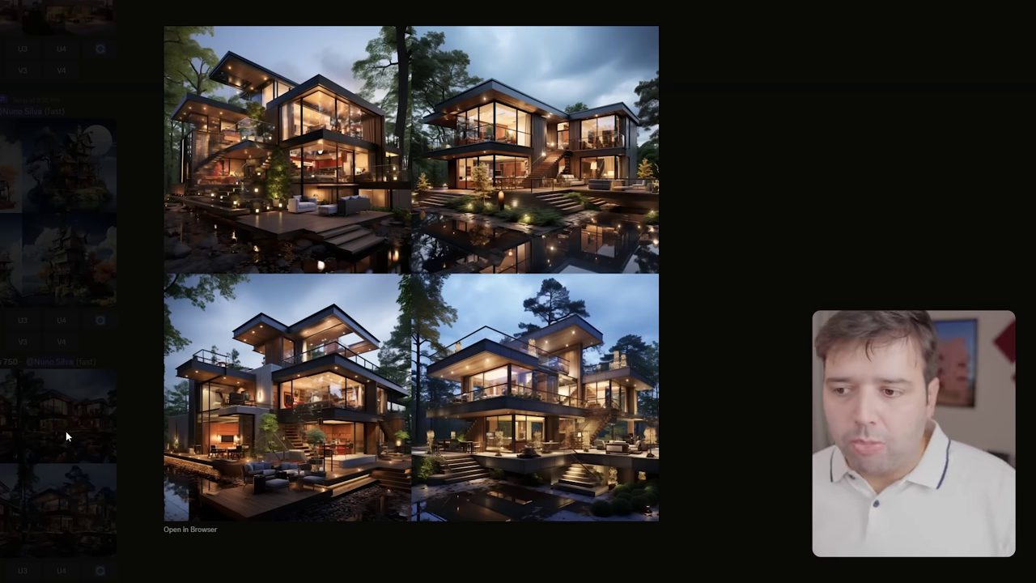
pyautogui.click(741, 405)
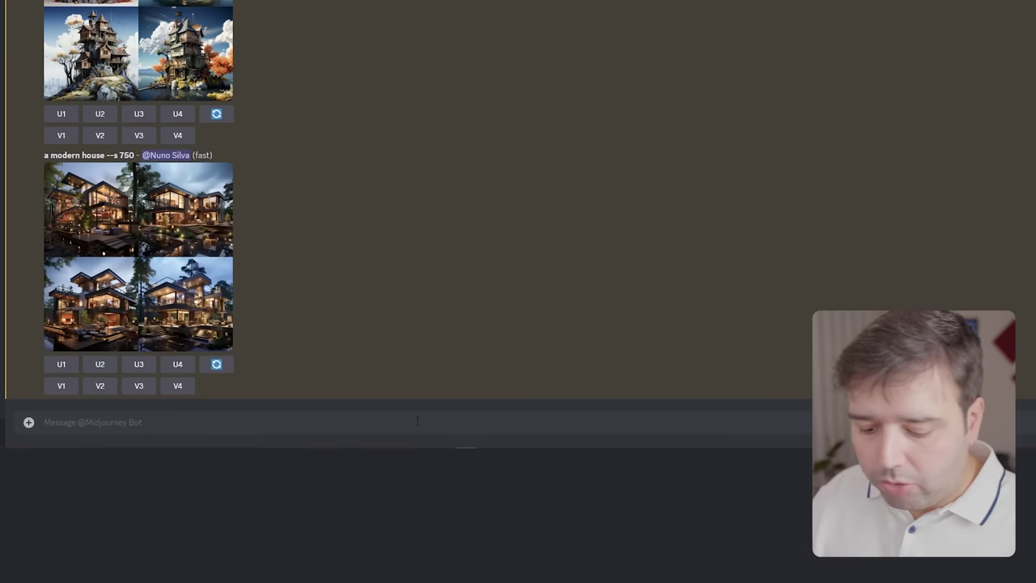
# - Generate images with the /imagine prompt "Modern house made of concrete, with large tall windows, on a pine forest."
pyautogui.write('/imag')
pyautogui.press('Tab')
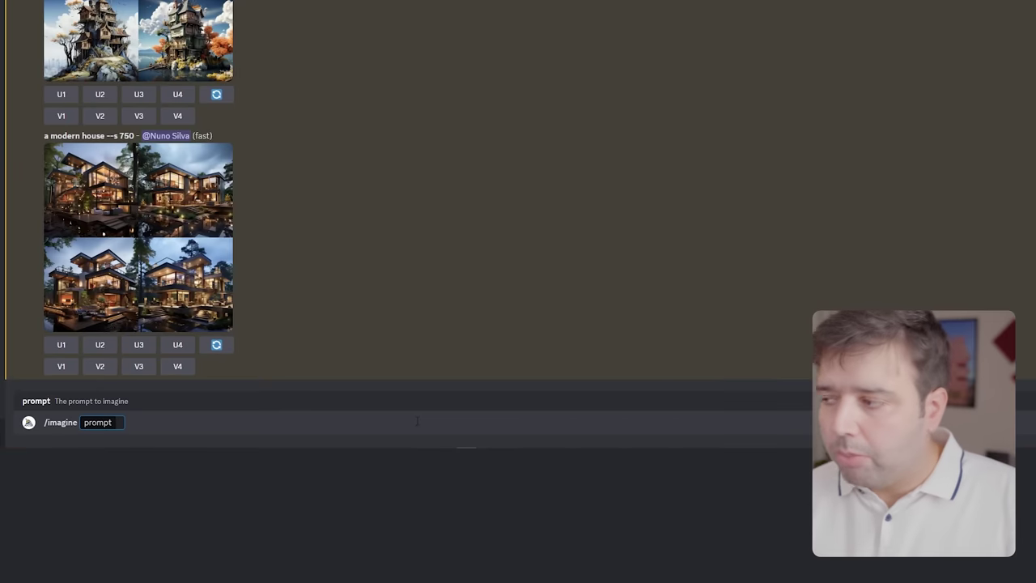
pyautogui.write('Modern house made of ')
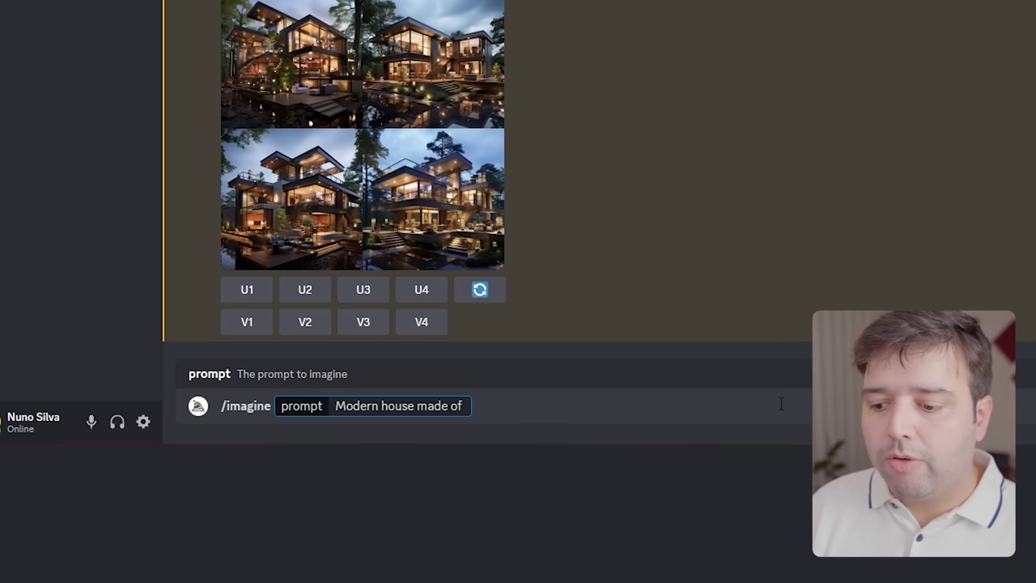
pyautogui.write('concrete, with')
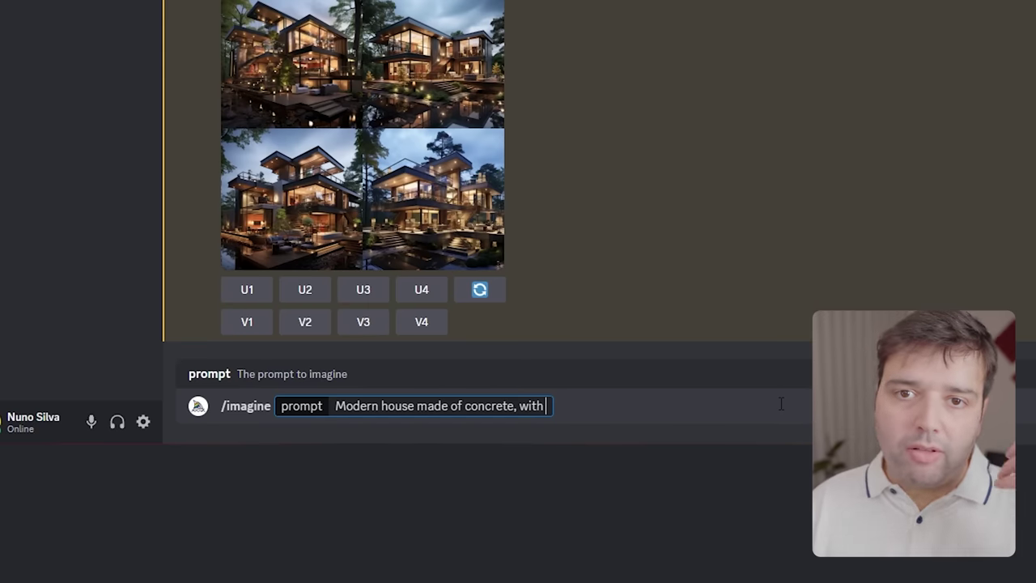
pyautogui.write('large tall windows')
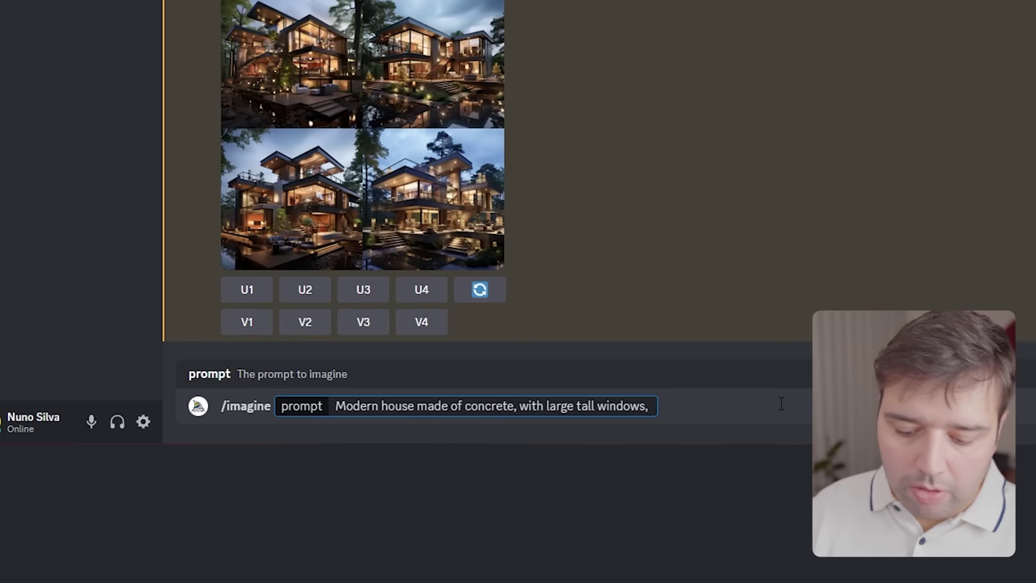
pyautogui.write(', on a pine forest.')
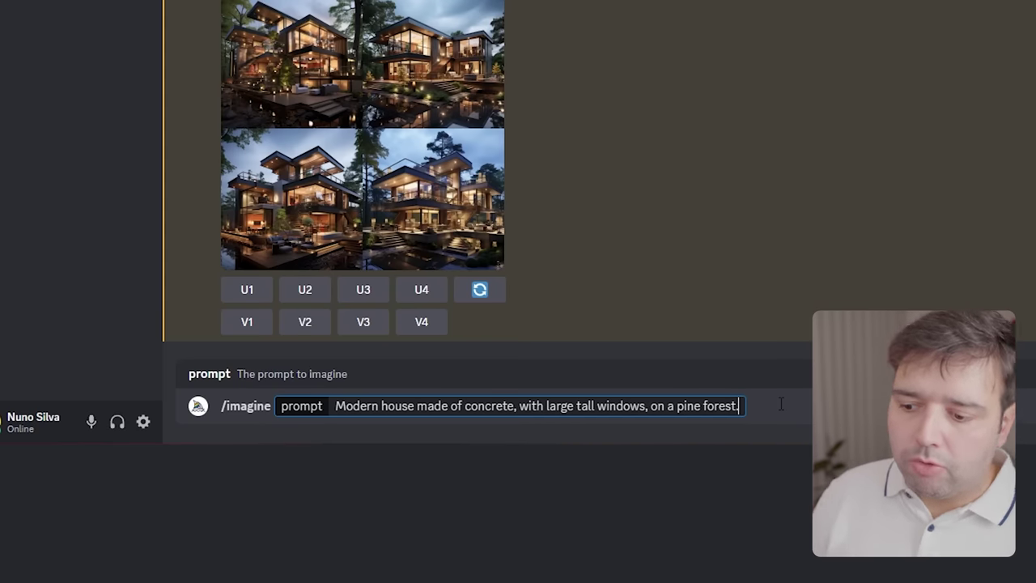
pyautogui.press('Return')
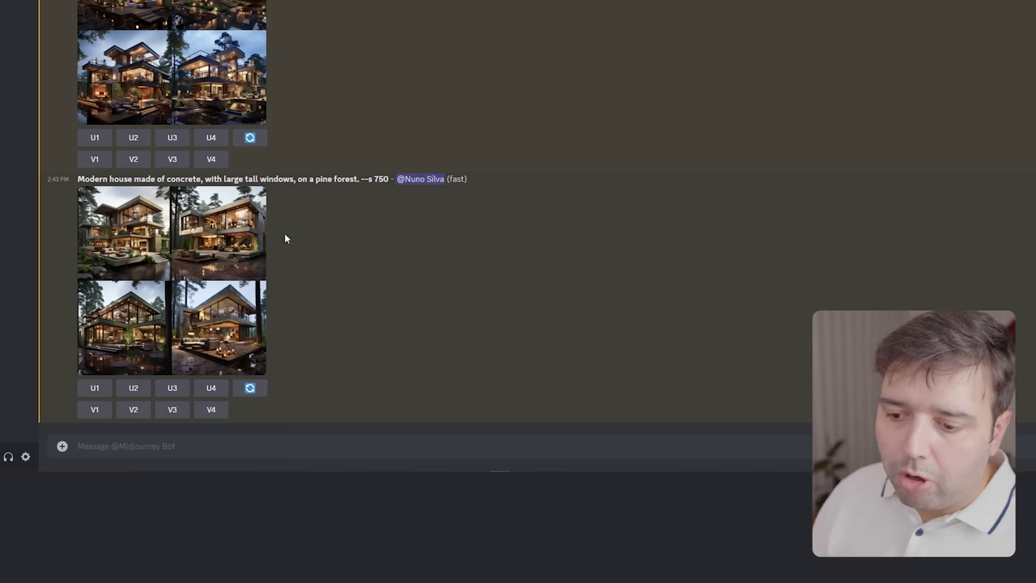
# - Rerun the pine forest house prompt with "at sunset, in the style of Zaha Hadid" added before --s 750
pyautogui.click(250, 388)
pyautogui.write(', at sunset, in th')
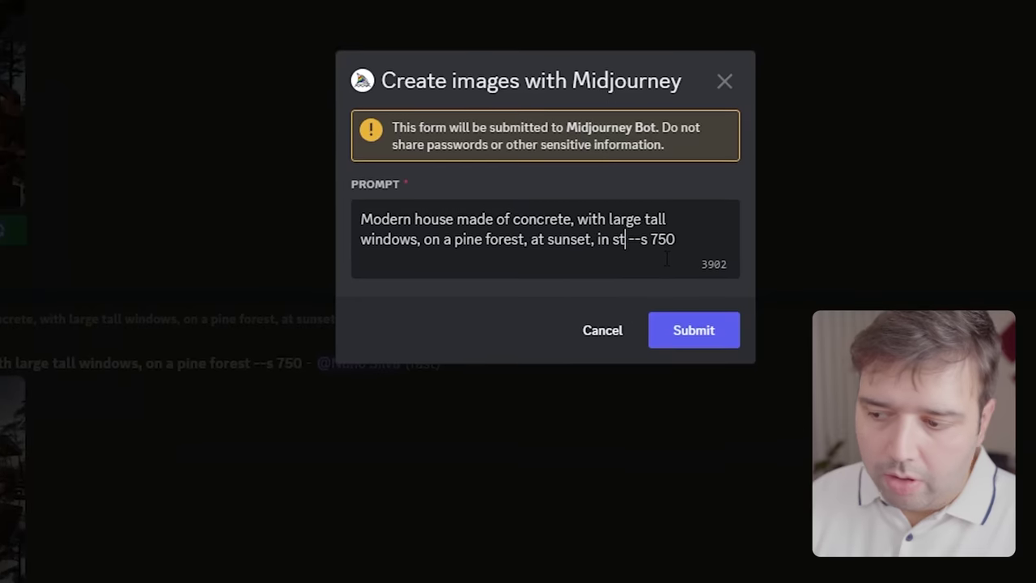
pyautogui.write('e style of')
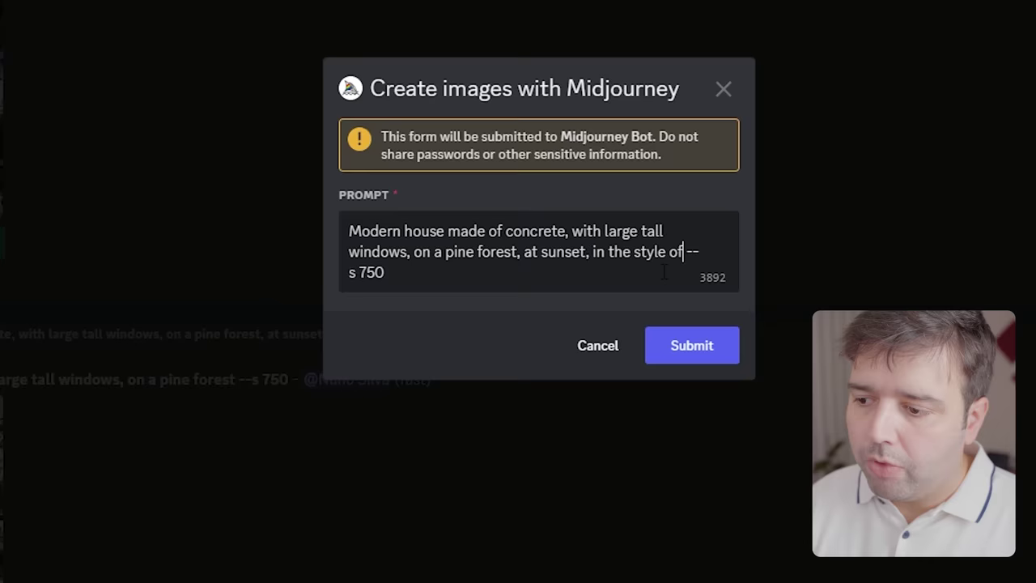
pyautogui.write('Zaha Hadid')
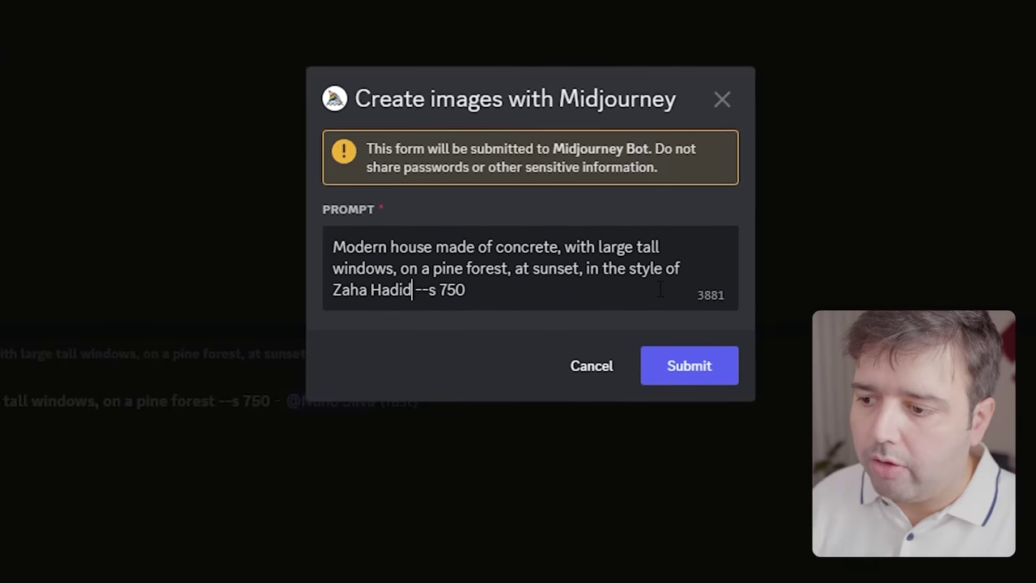
pyautogui.click(699, 363)
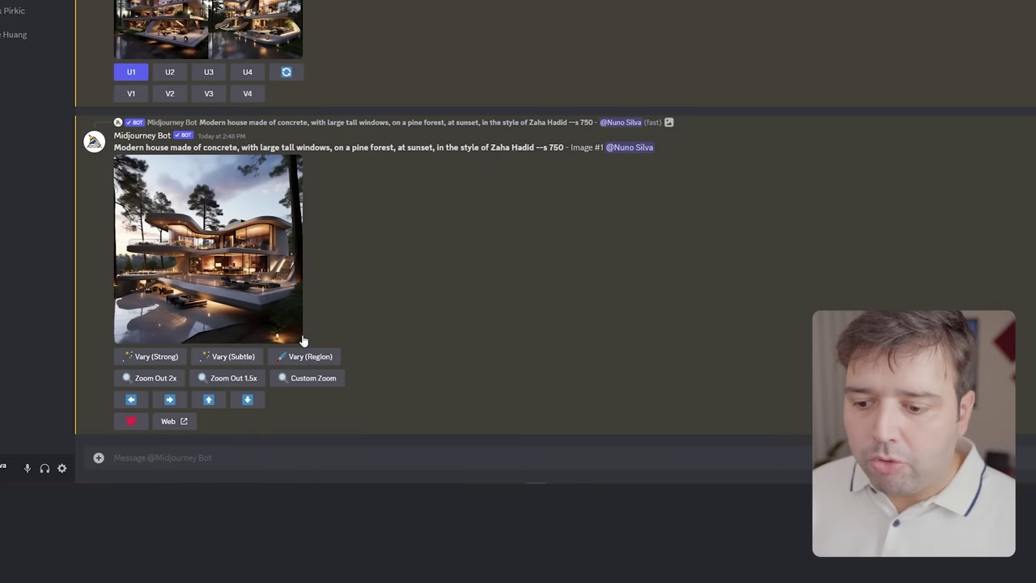
# - Start a remix variation of image 1 and replace "pine forest" with "suburban area" in its prompt
pyautogui.click(139, 96)
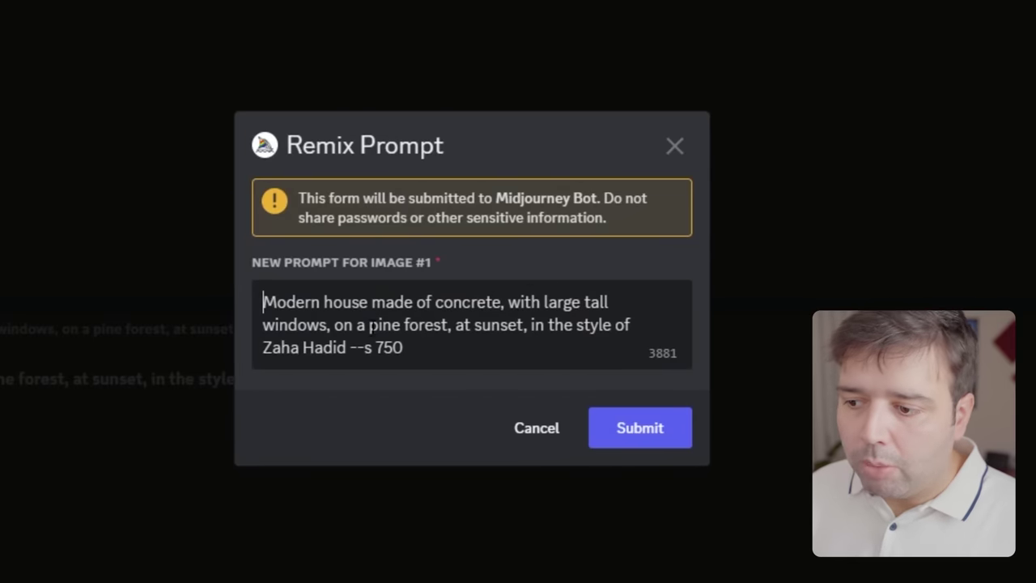
pyautogui.moveTo(369, 325); pyautogui.dragTo(447, 325)
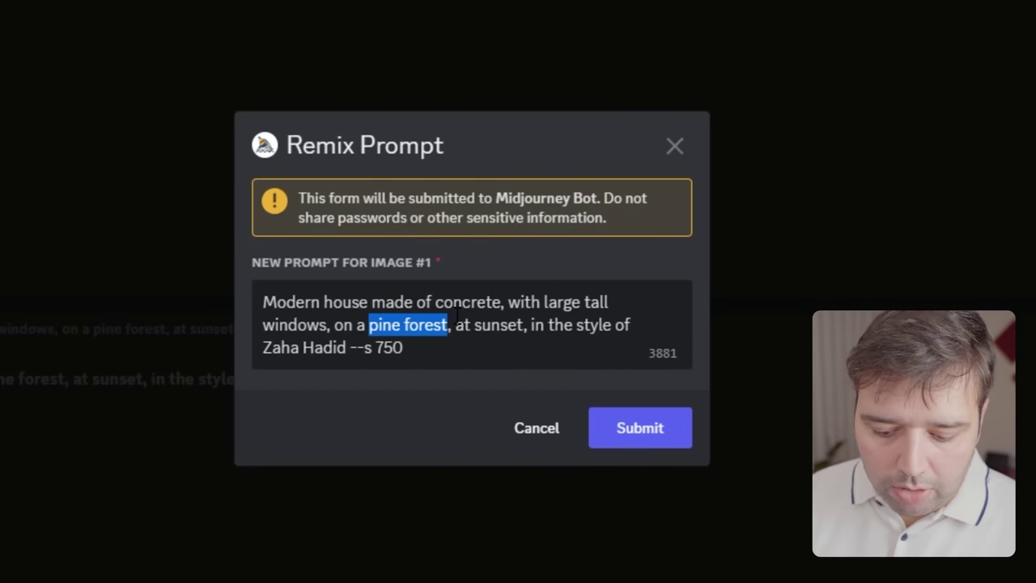
pyautogui.press('BackSpace')
pyautogui.write('suburban area')
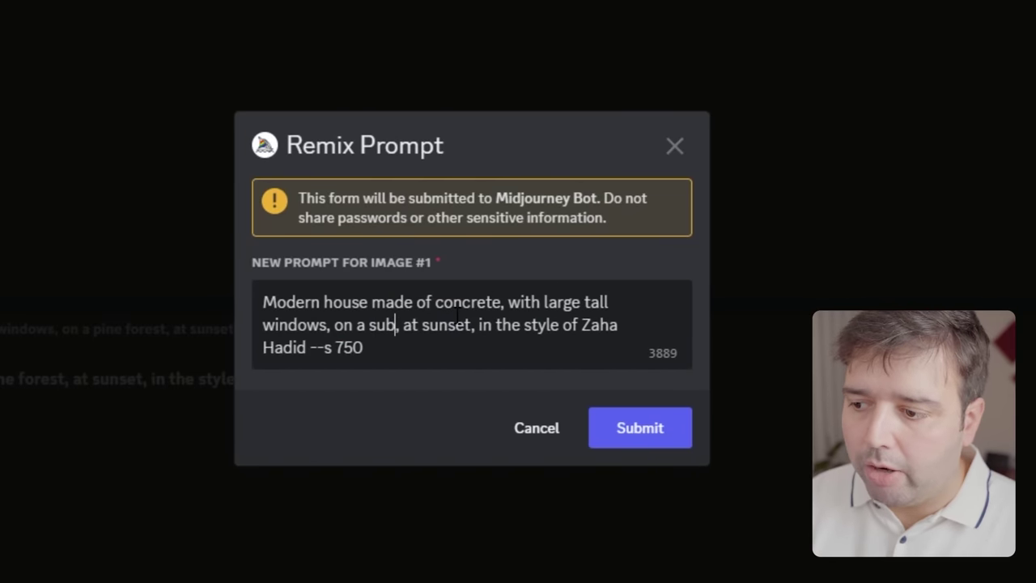
# - Replace "at sunset" with "clear blue sky" in the remix prompt
pyautogui.doubleClick(533, 324)
pyautogui.press('BackSpace')
pyautogui.press('BackSpace')
pyautogui.press('BackSpace')
pyautogui.press('BackSpace')
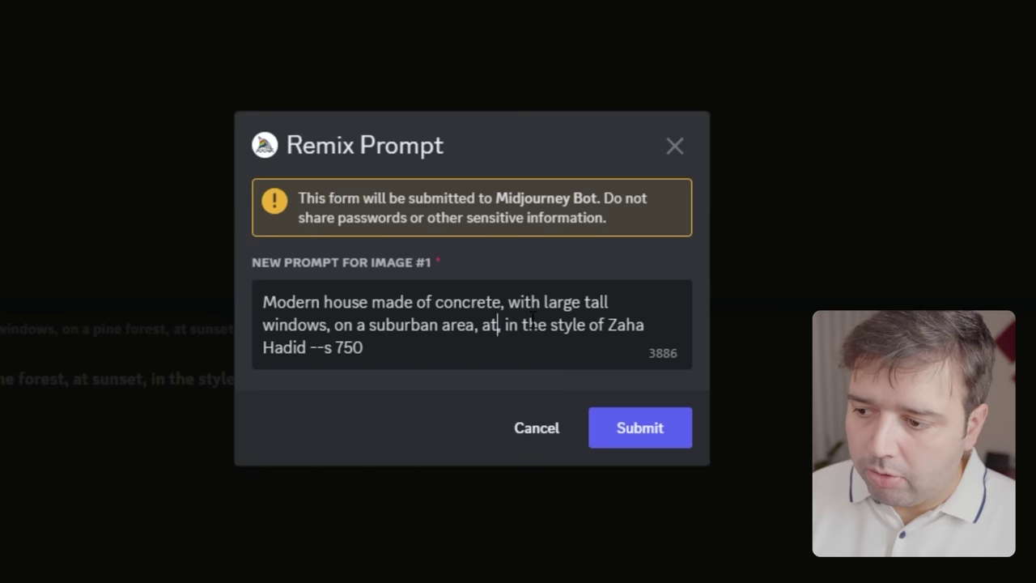
pyautogui.write('clear day')
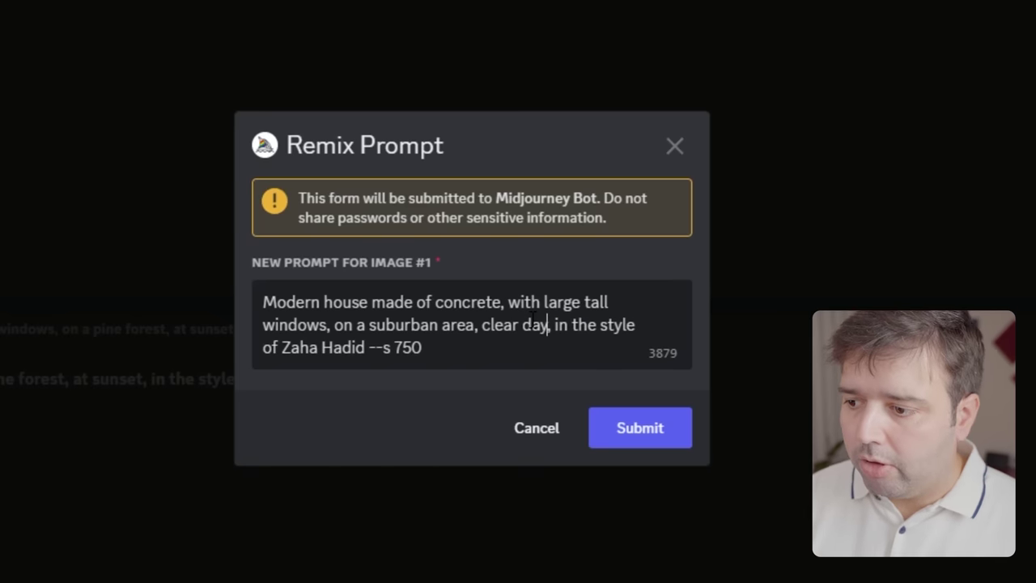
pyautogui.press('BackSpace')
pyautogui.press('BackSpace')
pyautogui.press('BackSpace')
pyautogui.write('blue sky')
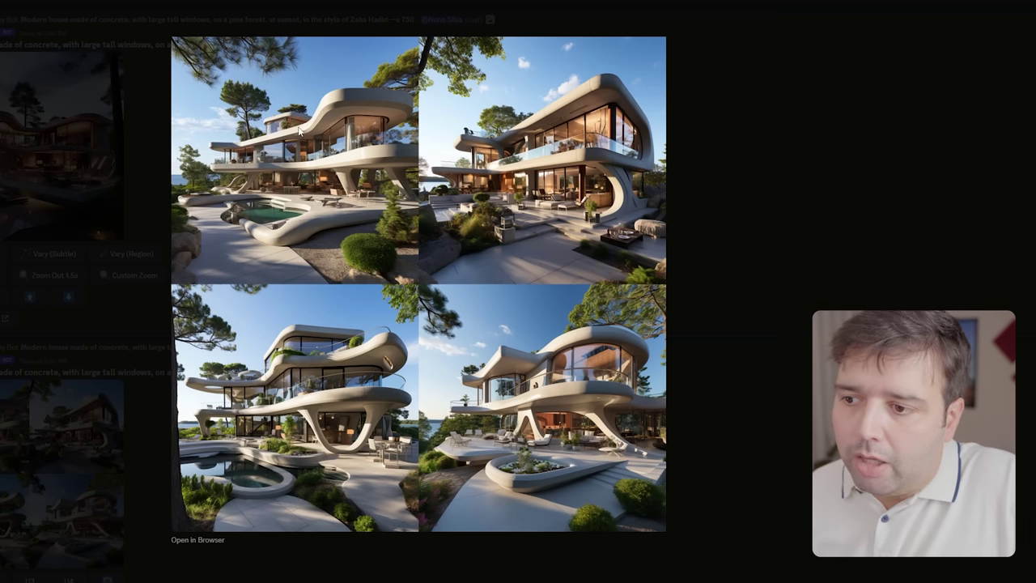
# - Upscale the first image of the remixed suburban house and view its zoomed-out variations enlarged
pyautogui.click(149, 447)
pyautogui.click(110, 402)
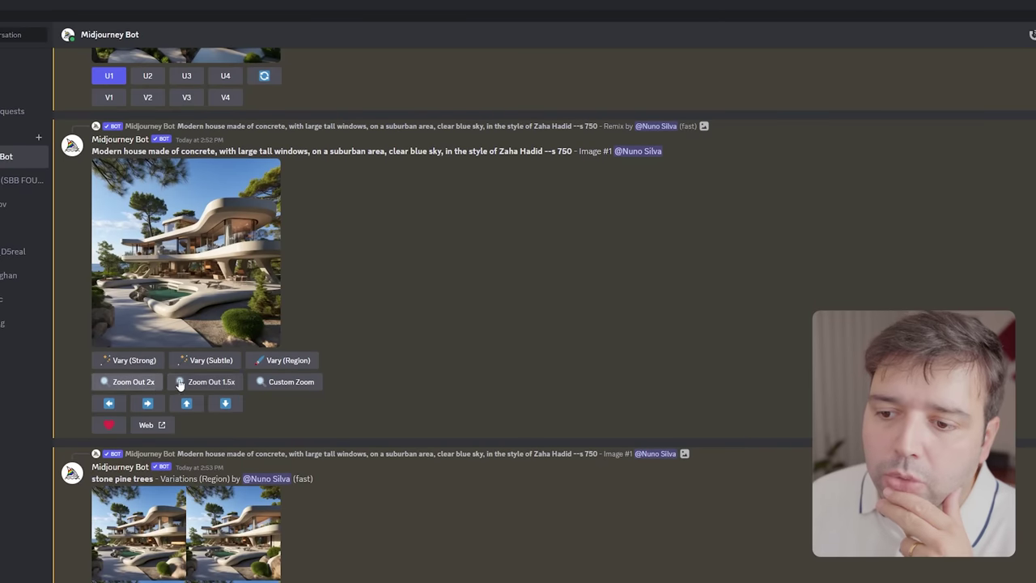
pyautogui.scroll(-1, 388, 368)
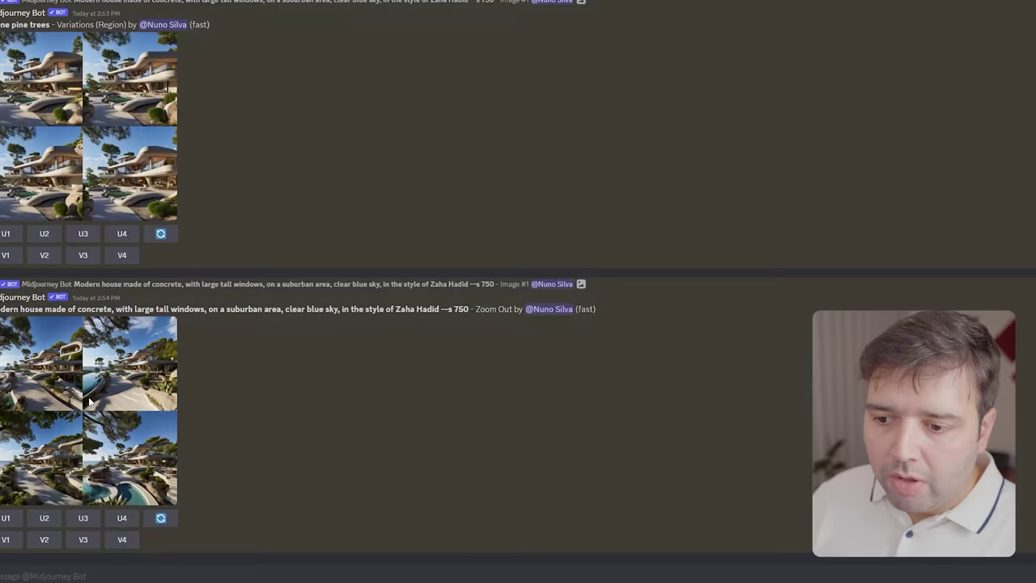
pyautogui.click(97, 421)
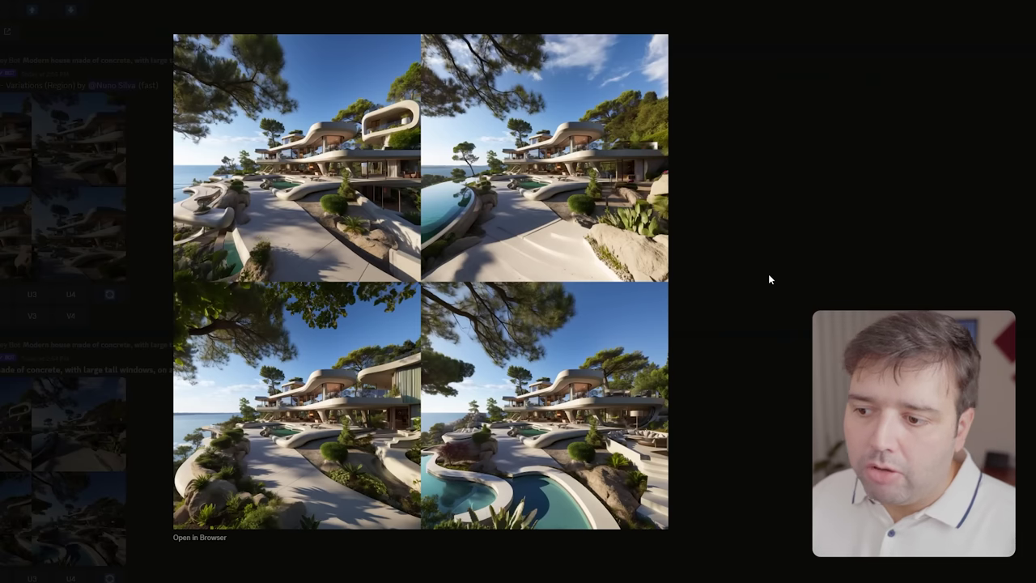
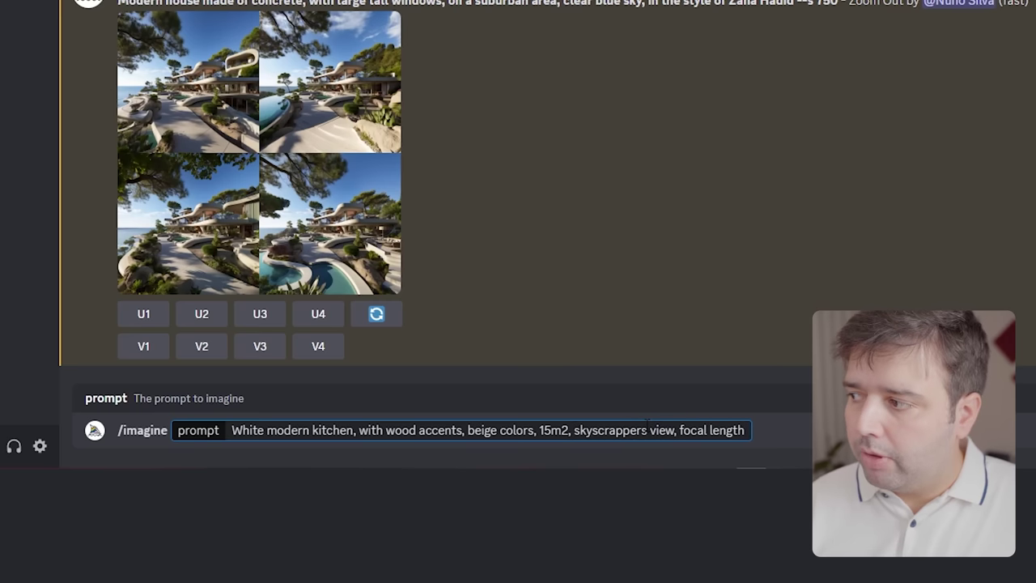
# - Complete the kitchen prompt with a focal length of 24mm, generate the images and view the resulting grid enlarged
pyautogui.write('24mm')
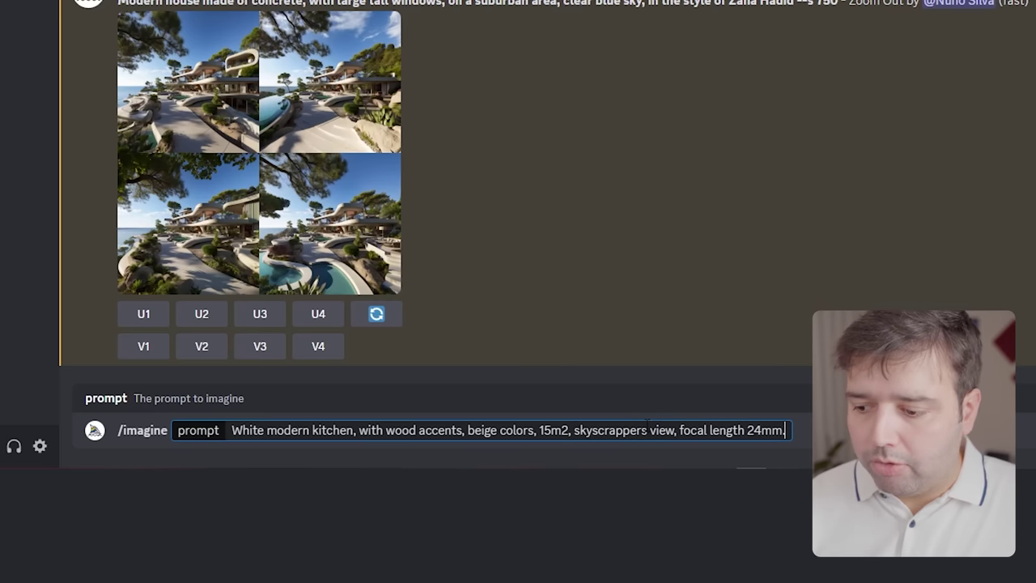
pyautogui.press('Return')
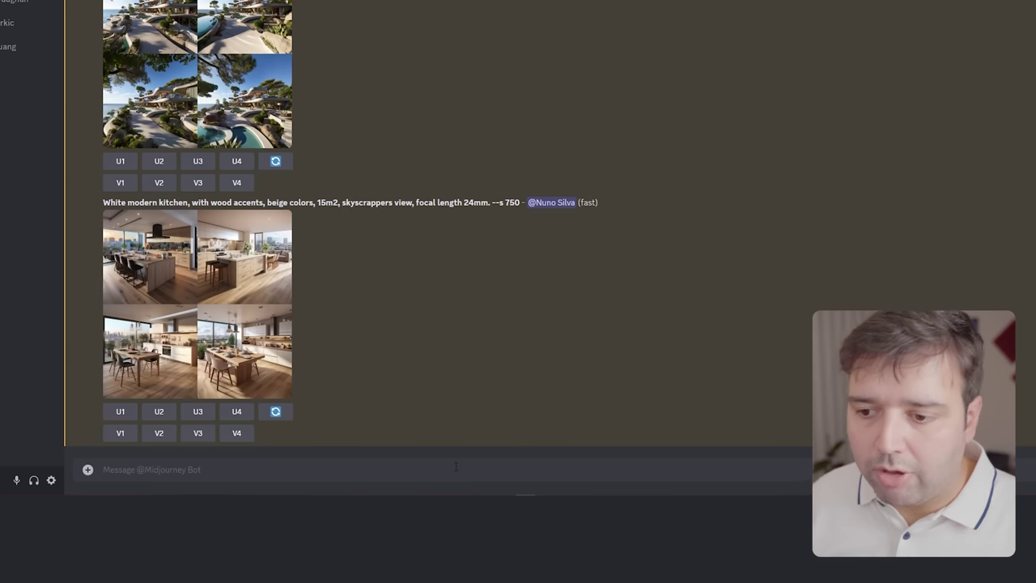
pyautogui.click(247, 271)
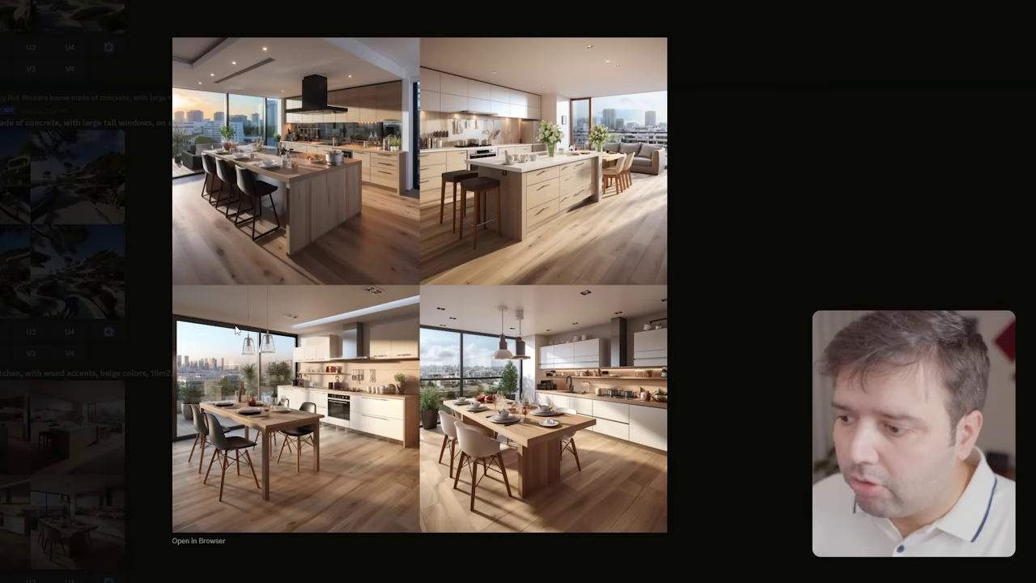
pyautogui.click(757, 326)
# - Rerun the white modern kitchen prompt as a remix with "--no kitchen island" added before --s 750
pyautogui.click(109, 580)
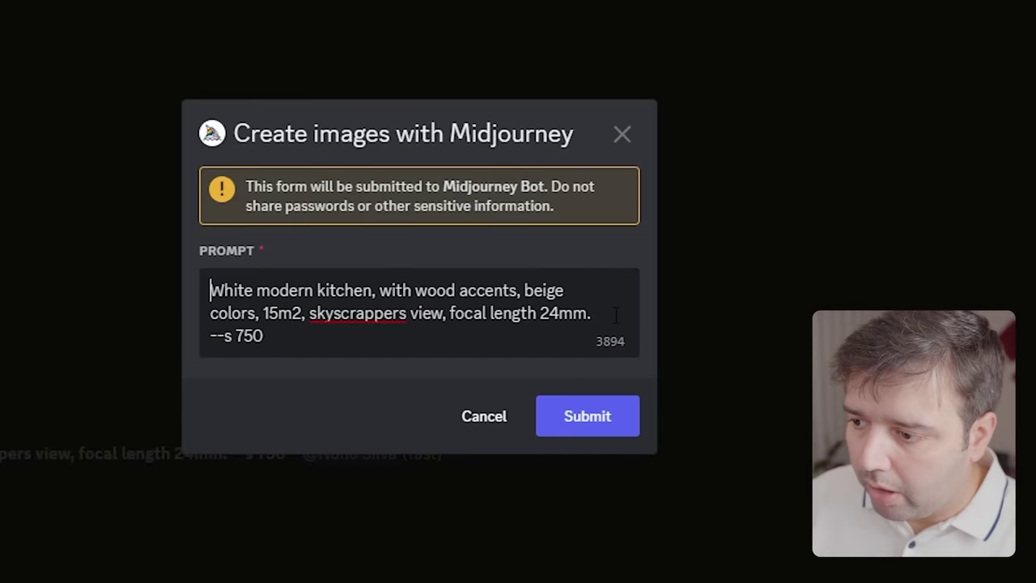
pyautogui.click(616, 317)
pyautogui.write('--no kitchen si')
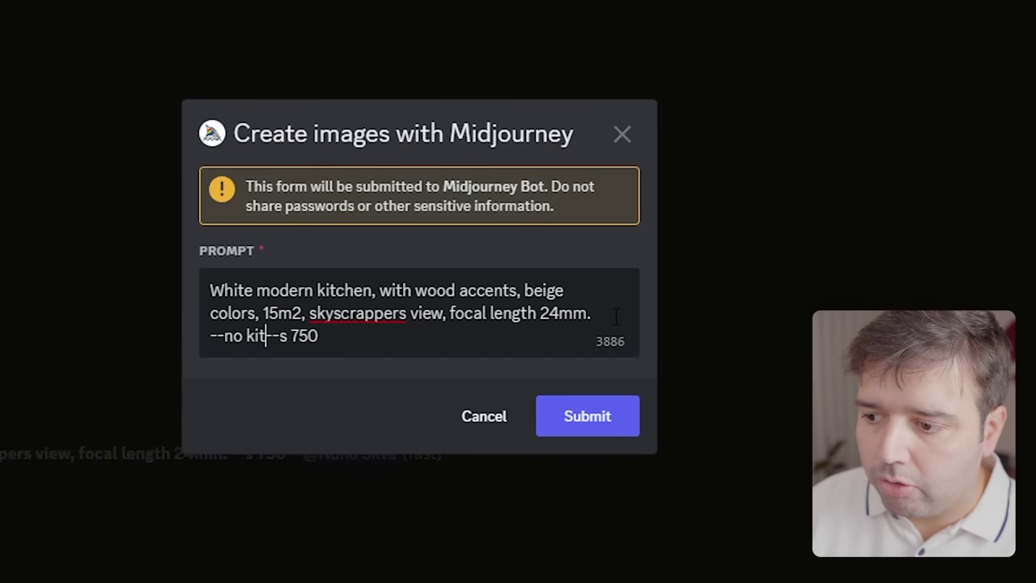
pyautogui.press('BackSpace')
pyautogui.press('BackSpace')
pyautogui.write('island')
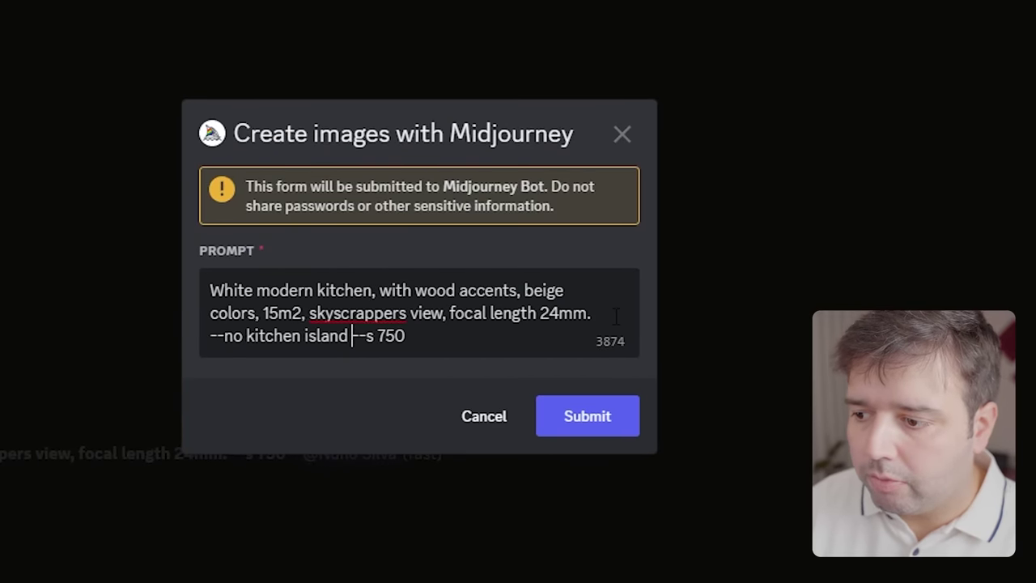
pyautogui.press('Return')
pyautogui.click(587, 415)
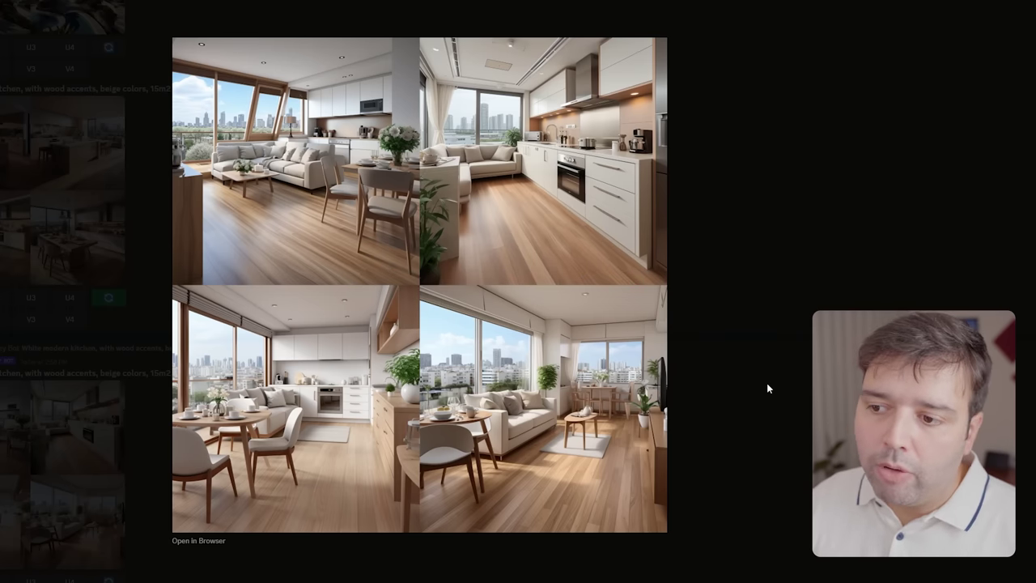
# - Compare the enlarged image grids of the original kitchen and the version without a kitchen island
pyautogui.click(151, 217)
pyautogui.click(103, 206)
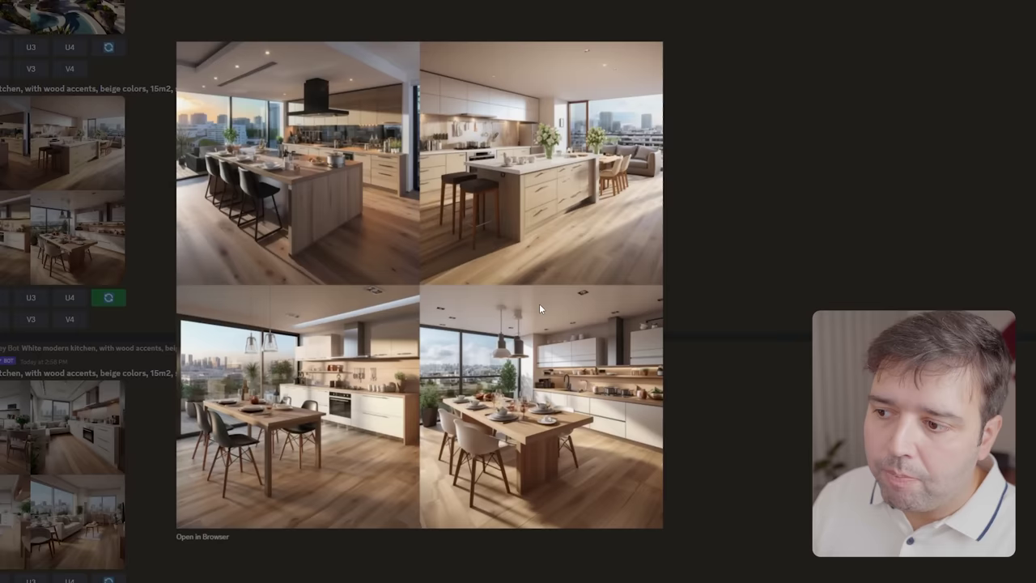
pyautogui.click(786, 350)
pyautogui.click(104, 425)
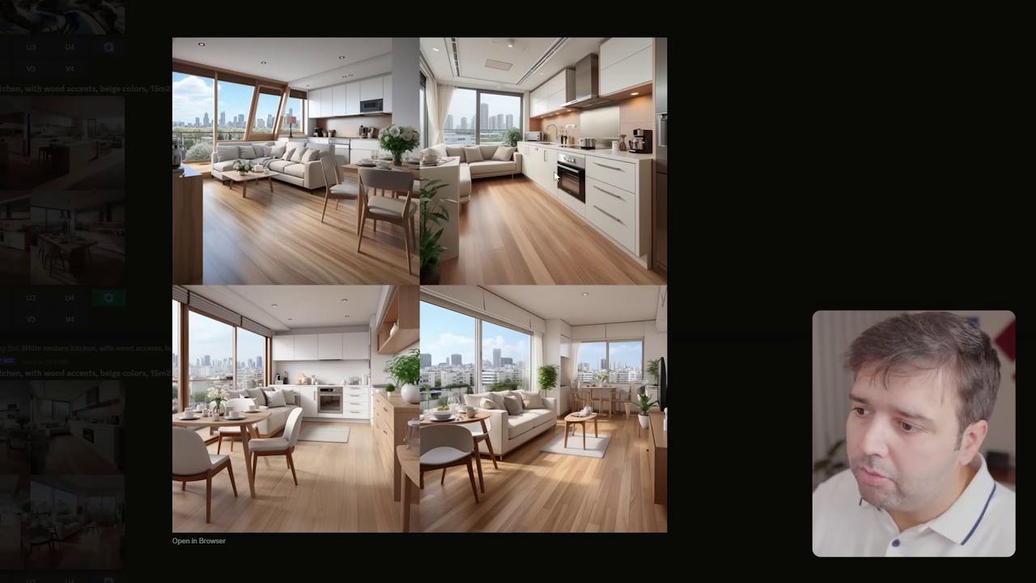
pyautogui.press('Escape')
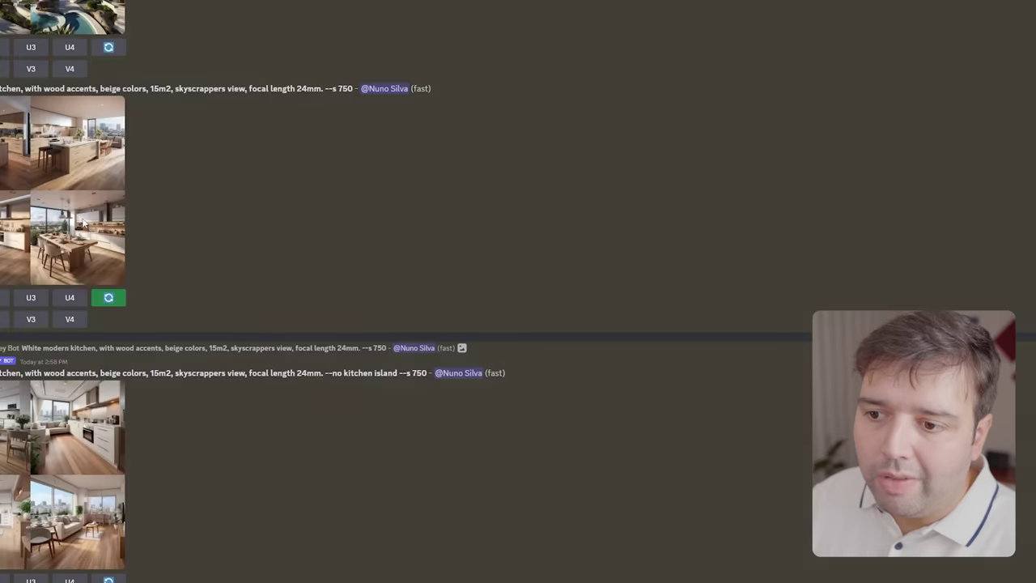
pyautogui.click(89, 235)
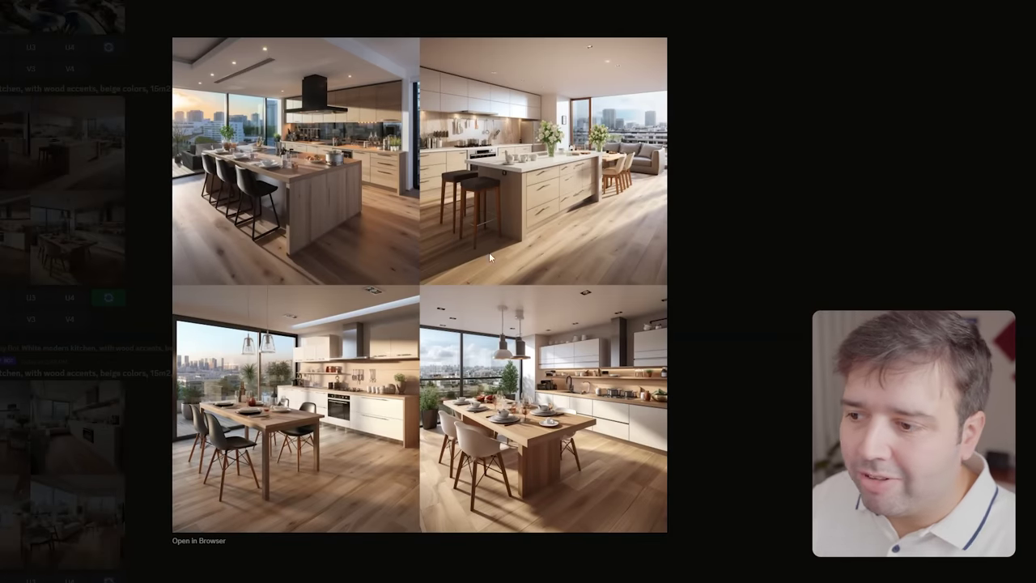
pyautogui.click(696, 311)
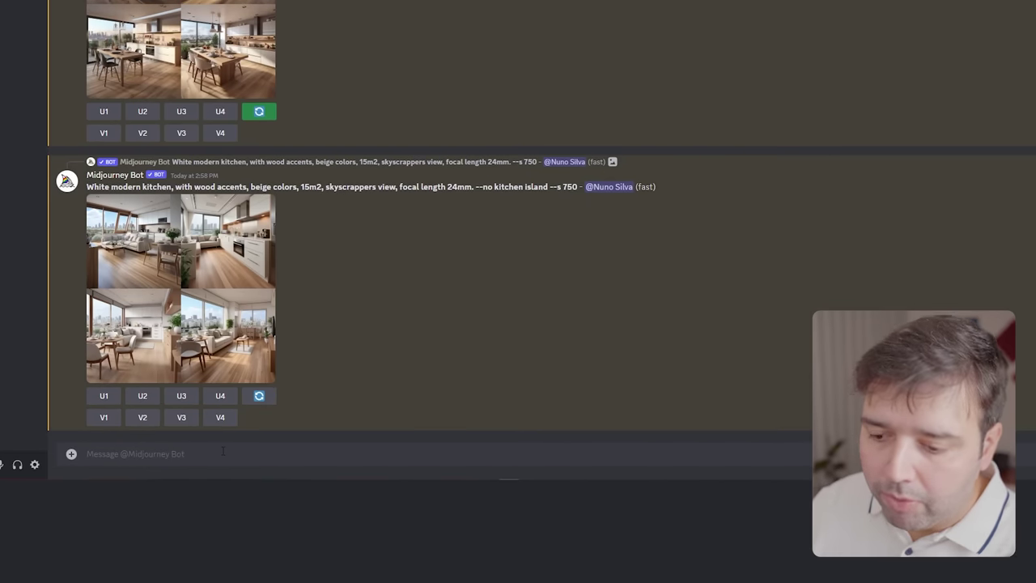
# - Display the Midjourney settings with the /settings command
pyautogui.click(222, 453)
pyautogui.write('/settings')
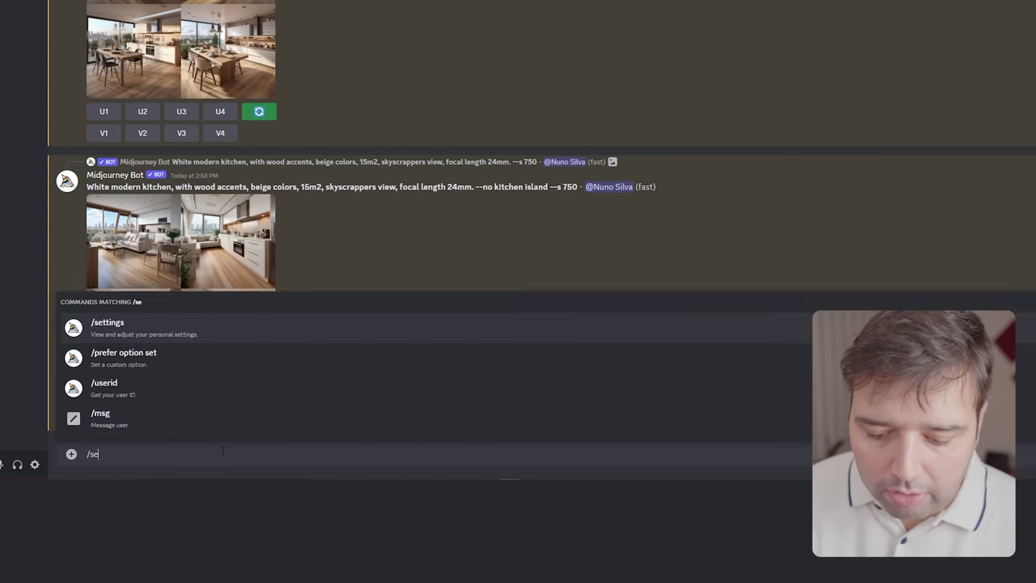
pyautogui.press('Tab')
pyautogui.press('Return')
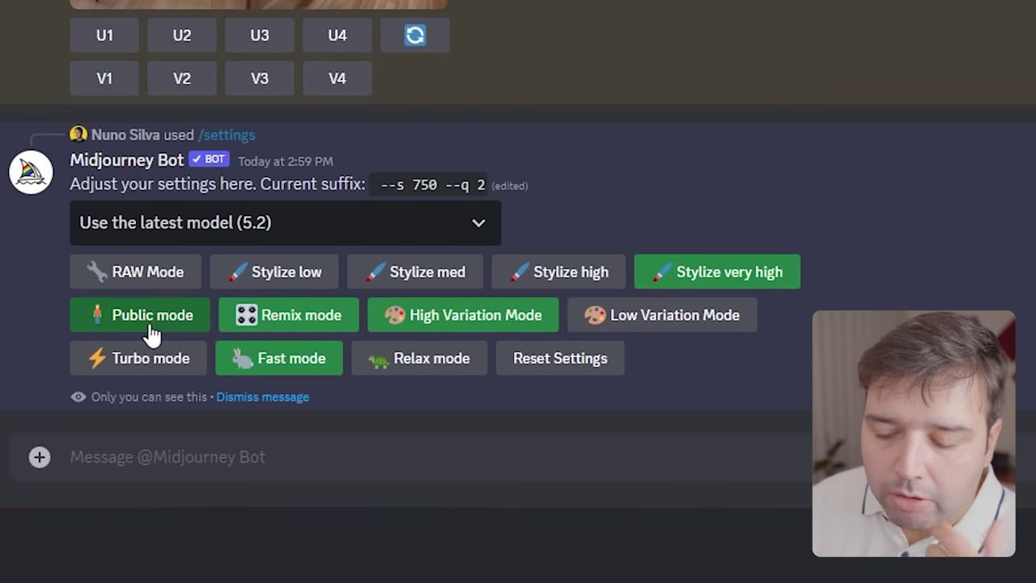
# - Look through the Midjourney and Niji model versions offered in the settings
pyautogui.click(282, 223)
pyautogui.scroll(-2, 287, 377)
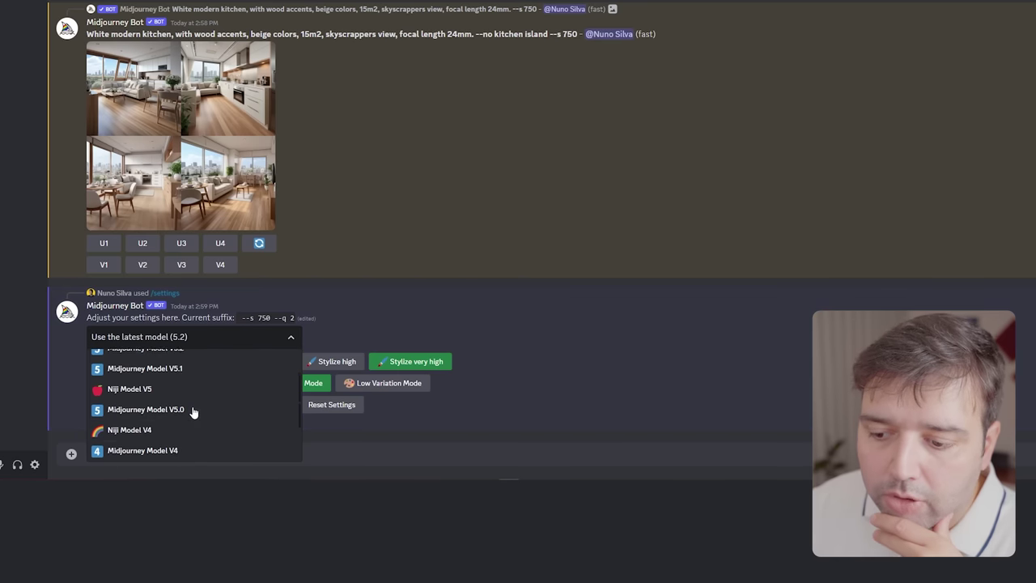
pyautogui.scroll(2, 194, 413)
pyautogui.scroll(-3, 194, 381)
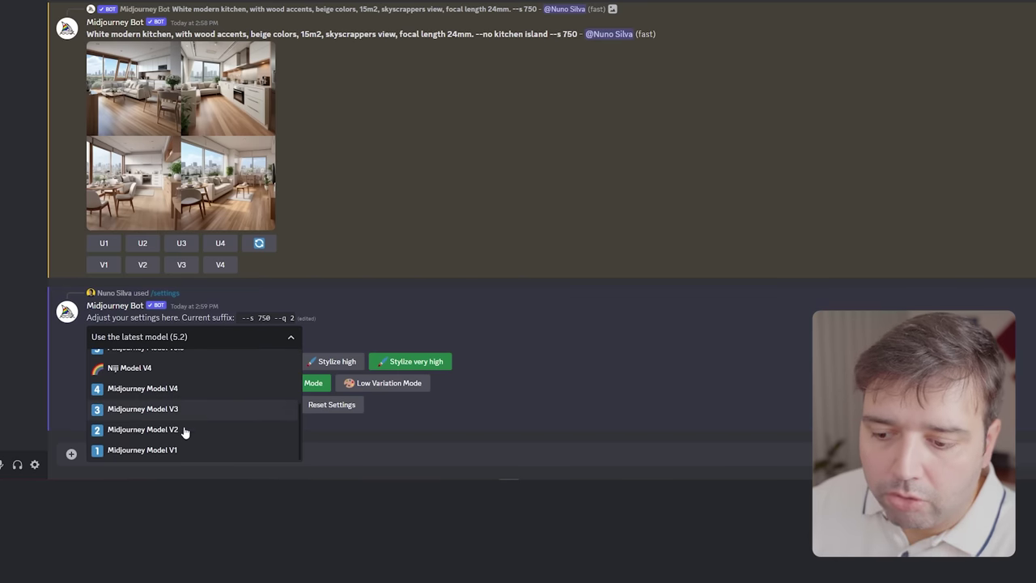
pyautogui.scroll(3, 190, 417)
pyautogui.click(180, 365)
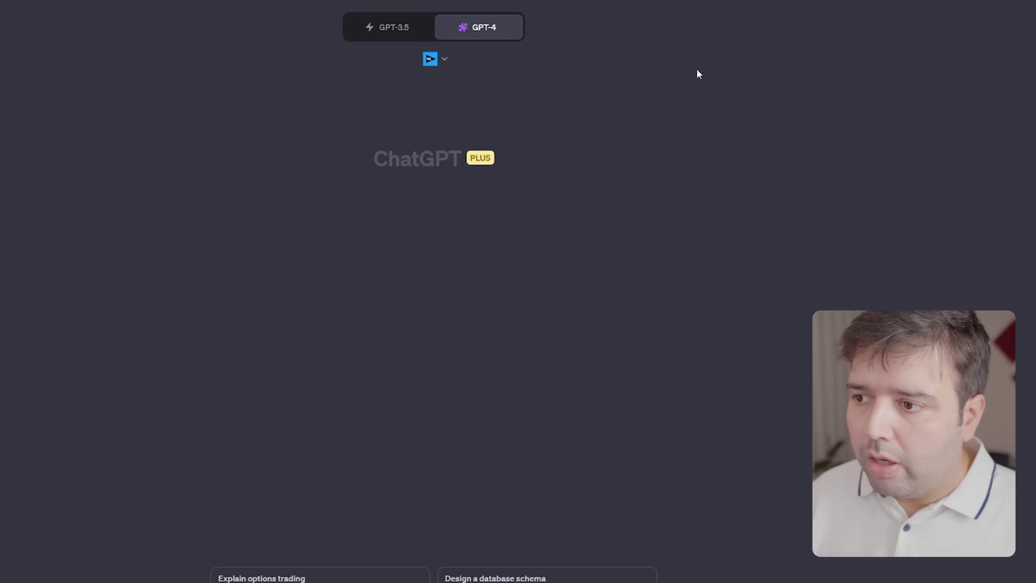
# - In ChatGPT, use GPT-4 with Plugins and enable Photorealistic as the only active plugin instead of vidIQ
pyautogui.click(450, 59)
pyautogui.click(451, 62)
pyautogui.moveTo(444, 27)
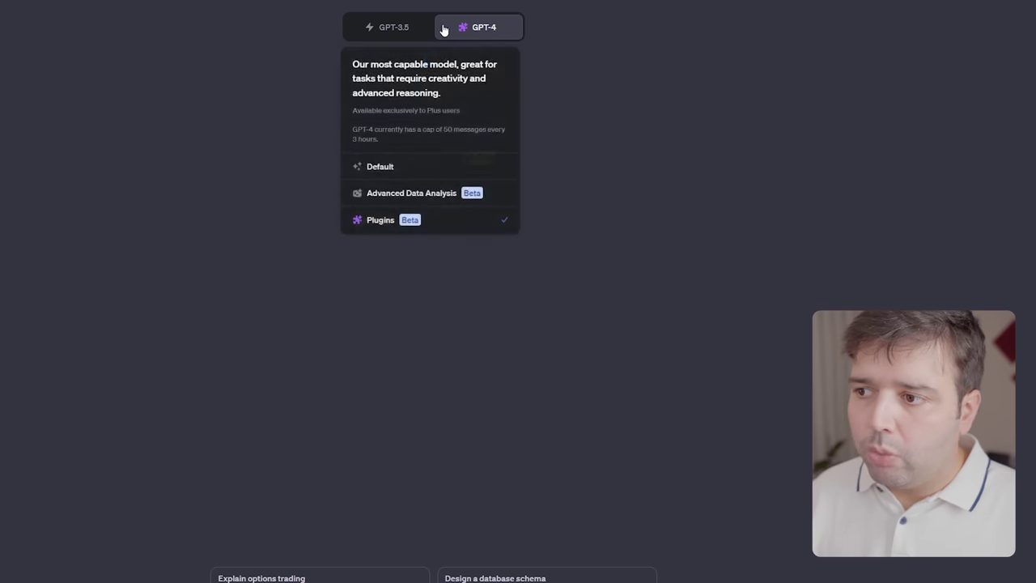
pyautogui.click(425, 219)
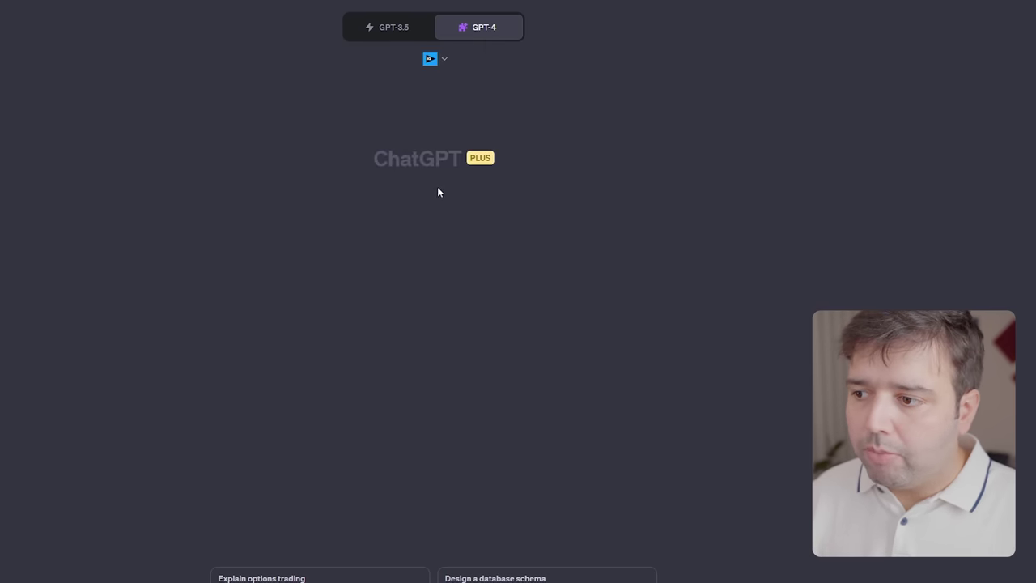
pyautogui.click(562, 176)
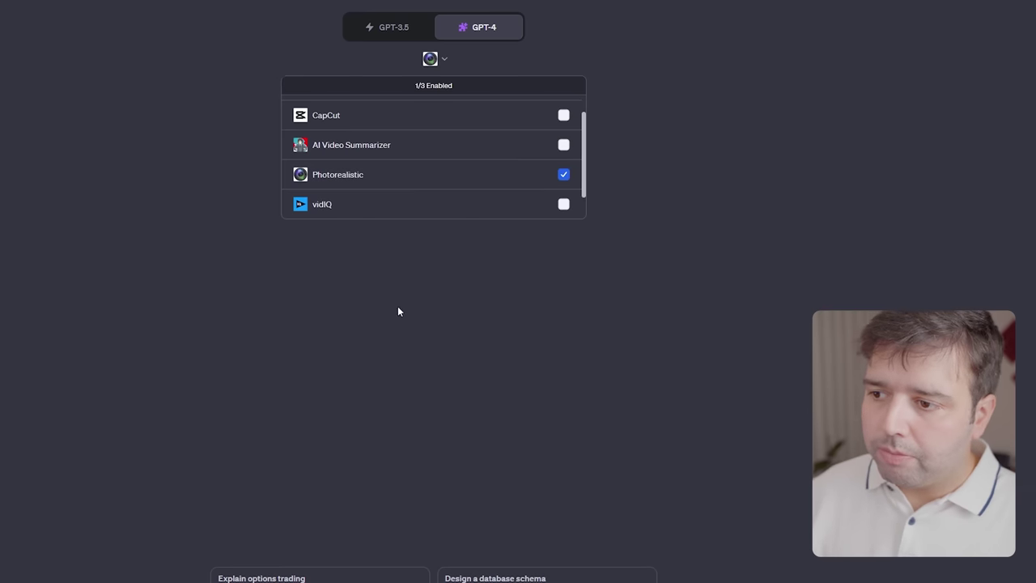
pyautogui.click(397, 307)
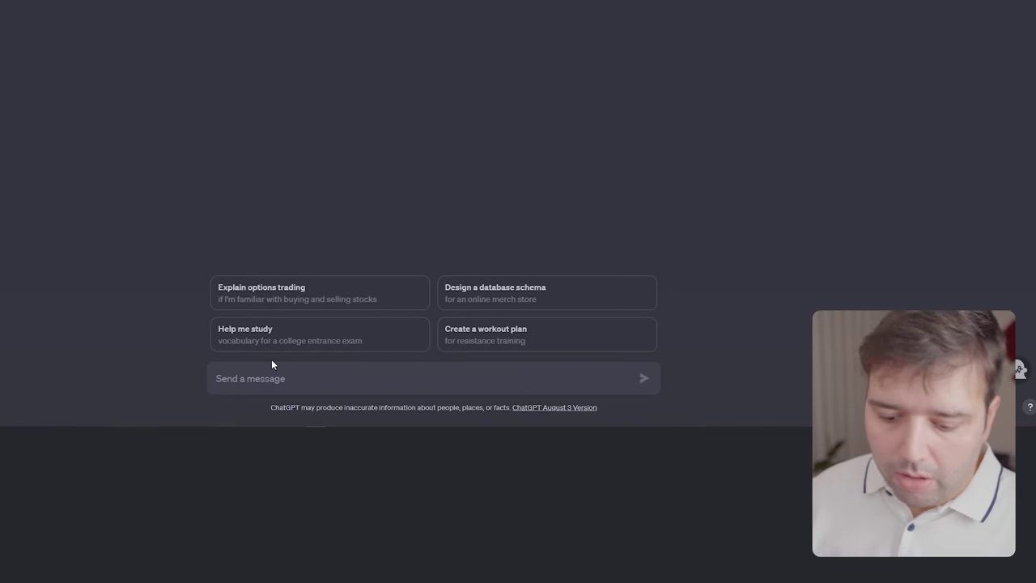
# - Submit the white modern kitchen description with focal length 24mm to ChatGPT and read through the expanded Midjourney prompt
pyautogui.write('White modern kitchen, with wood accents, beige colors, 15m2, skyscrappers view, focal length 24mm')
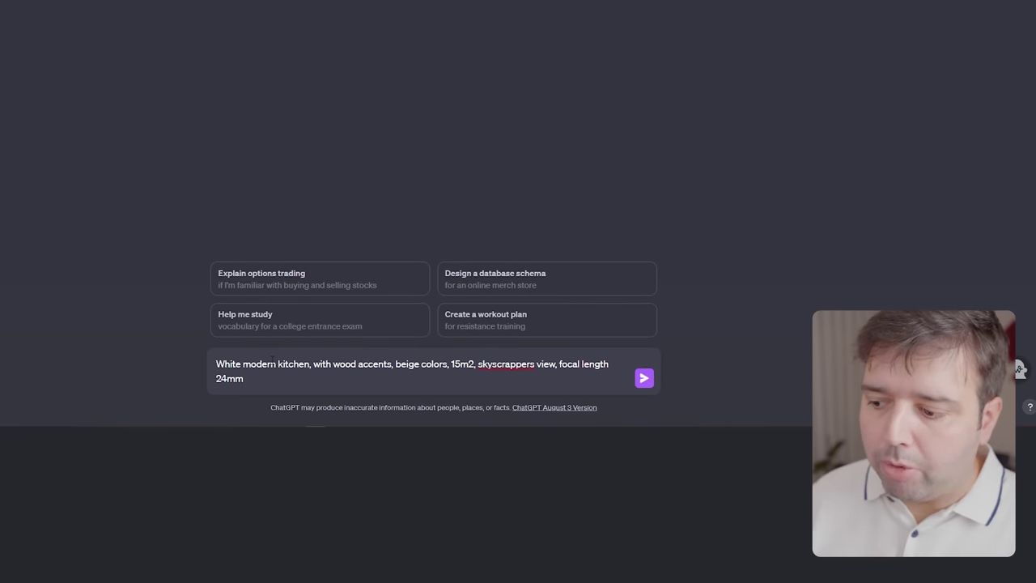
pyautogui.press('Return')
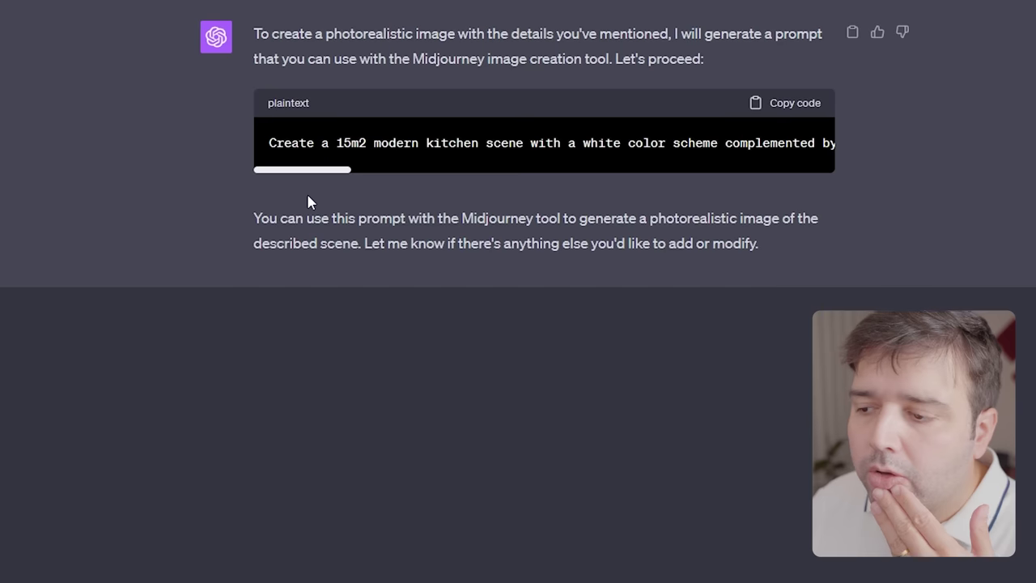
pyautogui.moveTo(310, 172); pyautogui.dragTo(805, 229)
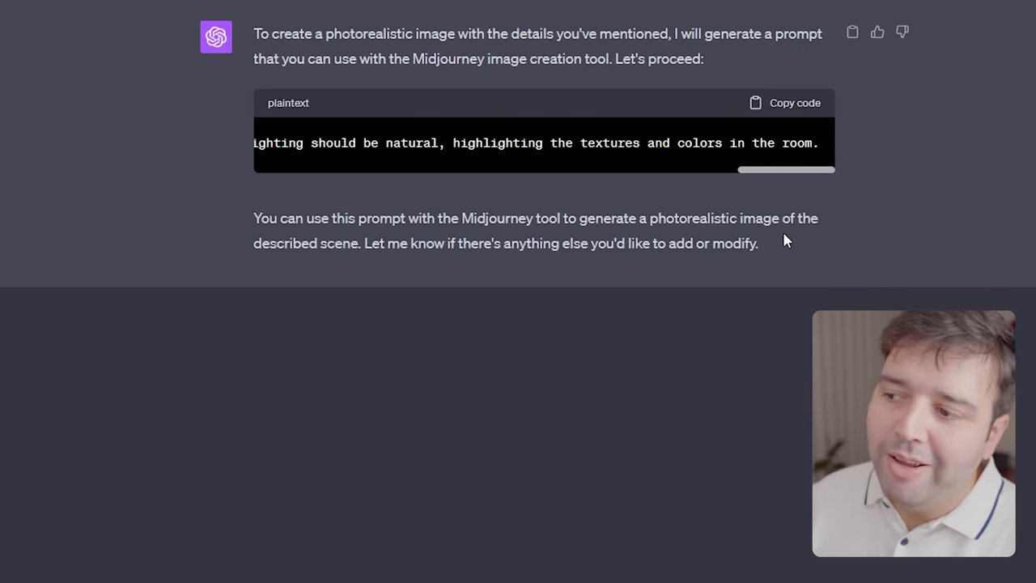
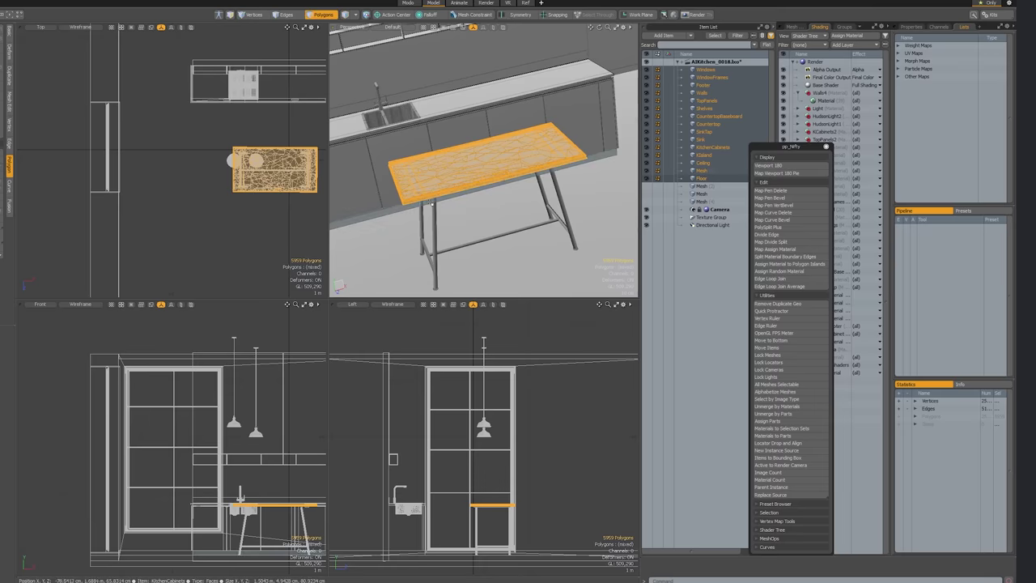
pyautogui.keyDown('alt'); pyautogui.moveTo(429, 198); pyautogui.dragTo(427, 231); pyautogui.keyUp('alt')
pyautogui.scroll(-7, 425, 231)
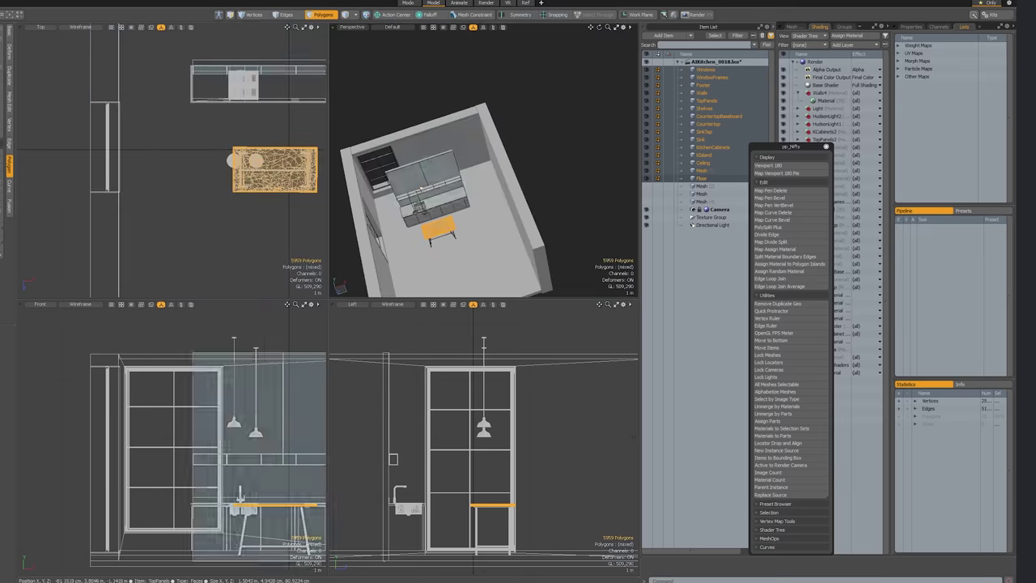
pyautogui.keyDown('alt'); pyautogui.moveTo(467, 111); pyautogui.dragTo(454, 146); pyautogui.keyUp('alt')
pyautogui.scroll(5, 441, 198)
pyautogui.scroll(-5, 438, 204)
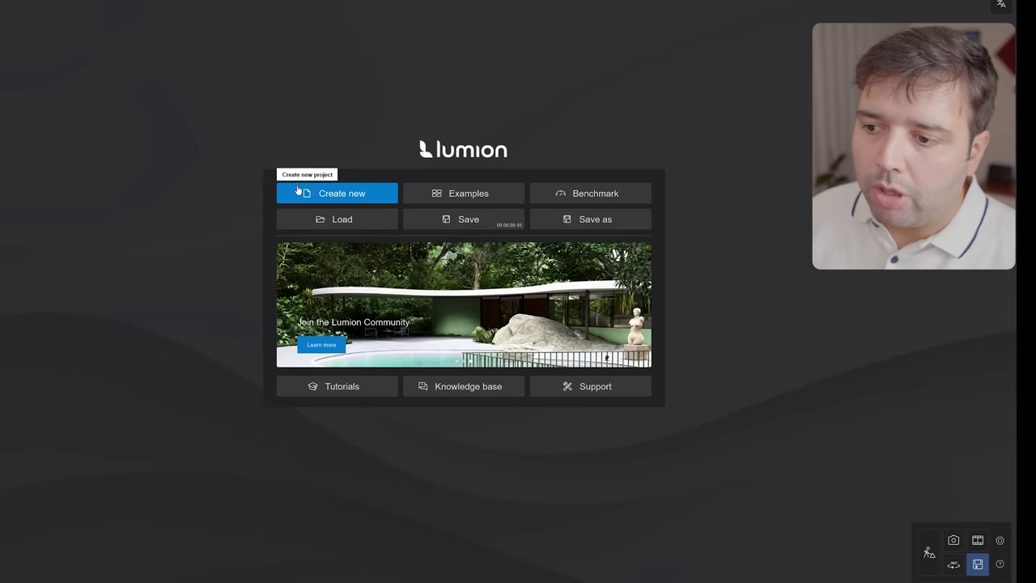
# - In Lumion, create a new project and place the imported AIKitchen2 model on the grass terrain
pyautogui.click(309, 193)
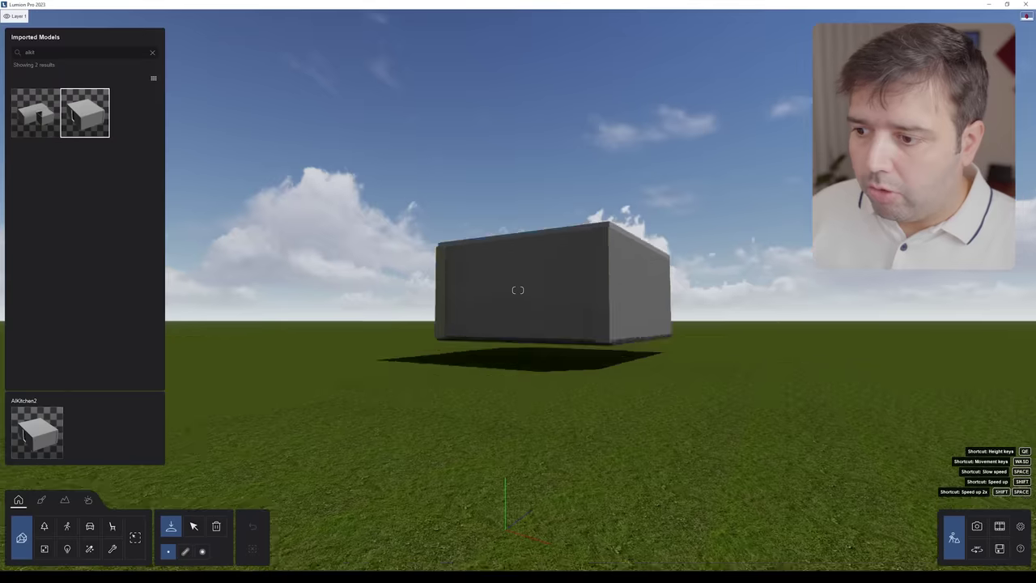
pyautogui.moveTo(563, 308); pyautogui.dragTo(563, 370, button='right')
pyautogui.click(563, 370)
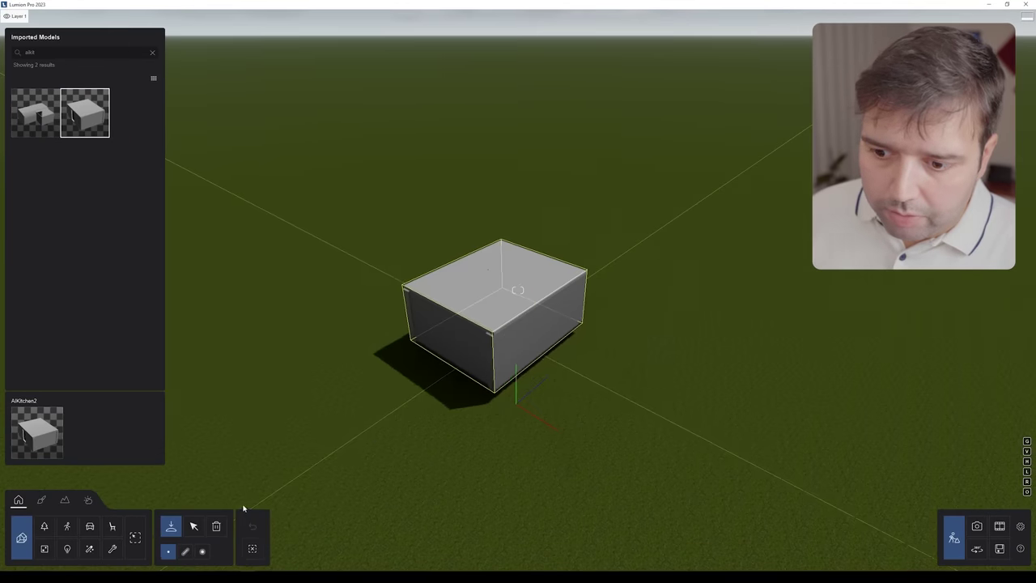
# - Raise the placed kitchen model above the ground to a Y position of about 7.62 m
pyautogui.click(194, 526)
pyautogui.moveTo(469, 372); pyautogui.dragTo(469, 316, button='right')
pyautogui.press('s')
pyautogui.moveTo(488, 328); pyautogui.dragTo(488, 281)
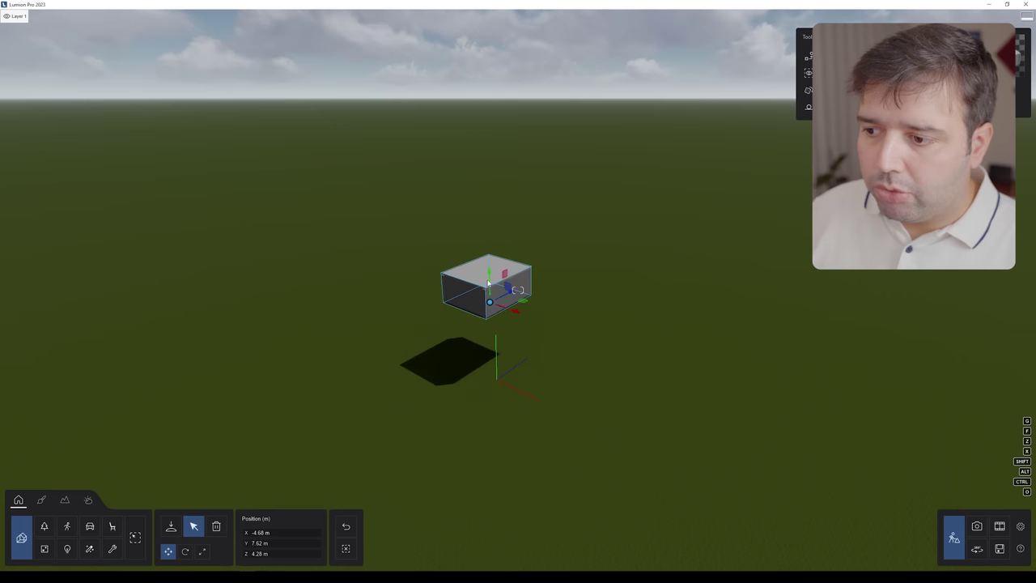
# - Place a Reflection control object on the floor inside the kitchen beside the table and switch to selecting objects
pyautogui.moveTo(439, 415); pyautogui.dragTo(437, 534, button='right')
pyautogui.press('w')
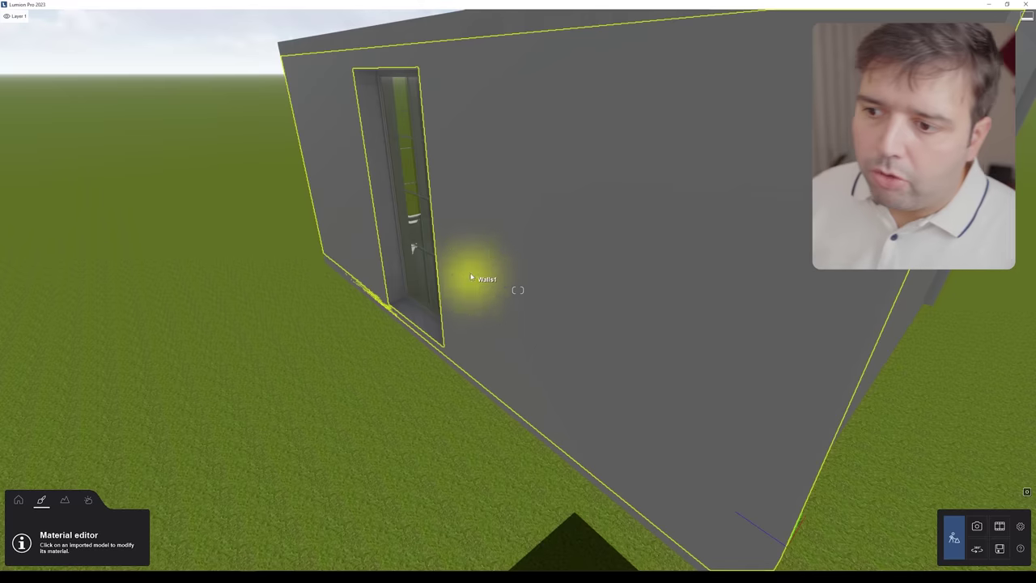
pyautogui.moveTo(518, 290); pyautogui.dragTo(458, 272, button='right')
pyautogui.press('w')
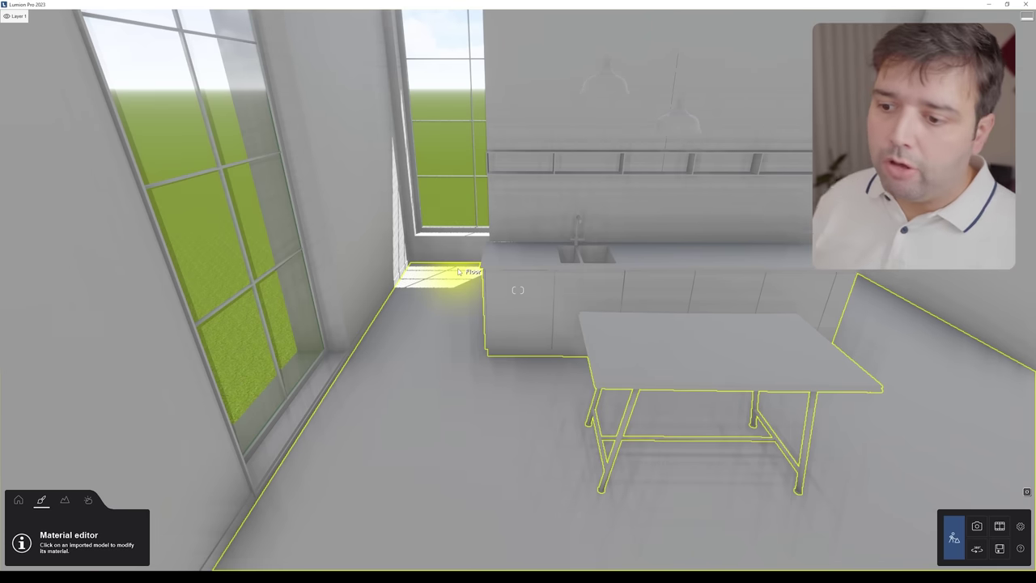
pyautogui.click(19, 499)
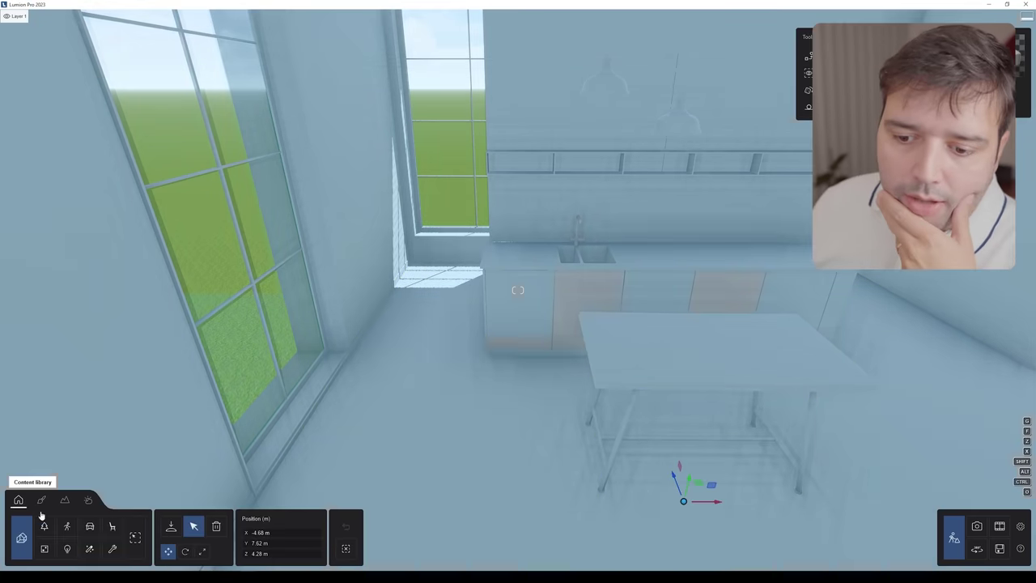
pyautogui.click(112, 548)
pyautogui.click(134, 176)
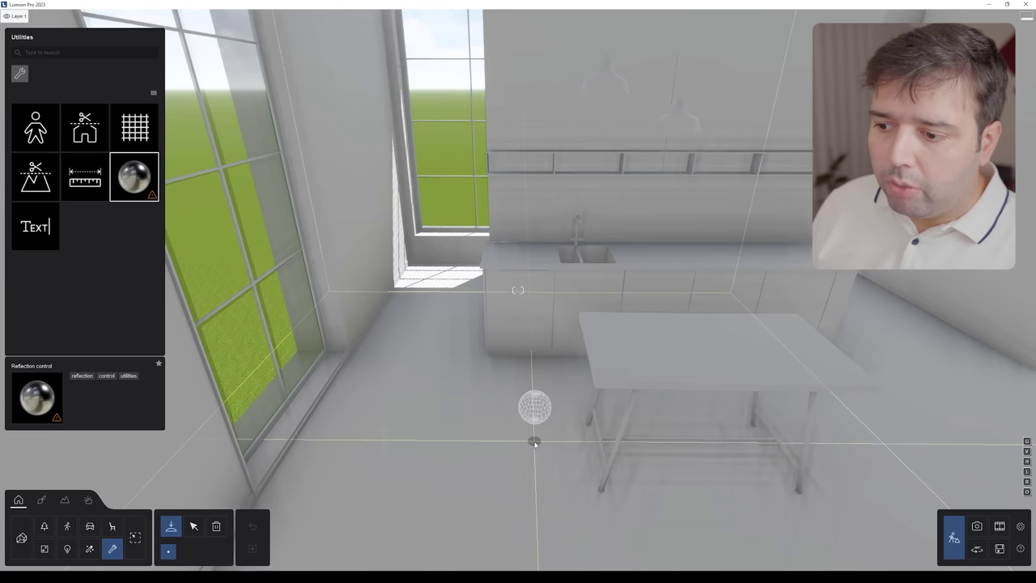
pyautogui.click(535, 443)
pyautogui.click(194, 526)
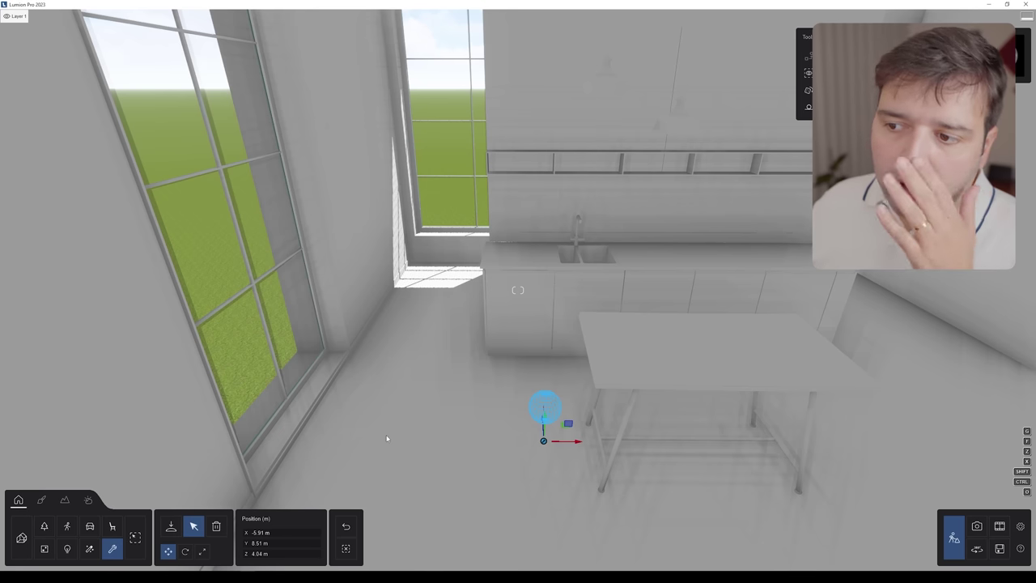
# - Examine the orange kitchen reference image up close, focusing on the landscape and water outside the window
pyautogui.click(41, 500)
pyautogui.press('q')
pyautogui.moveTo(486, 470); pyautogui.dragTo(486, 386, button='right')
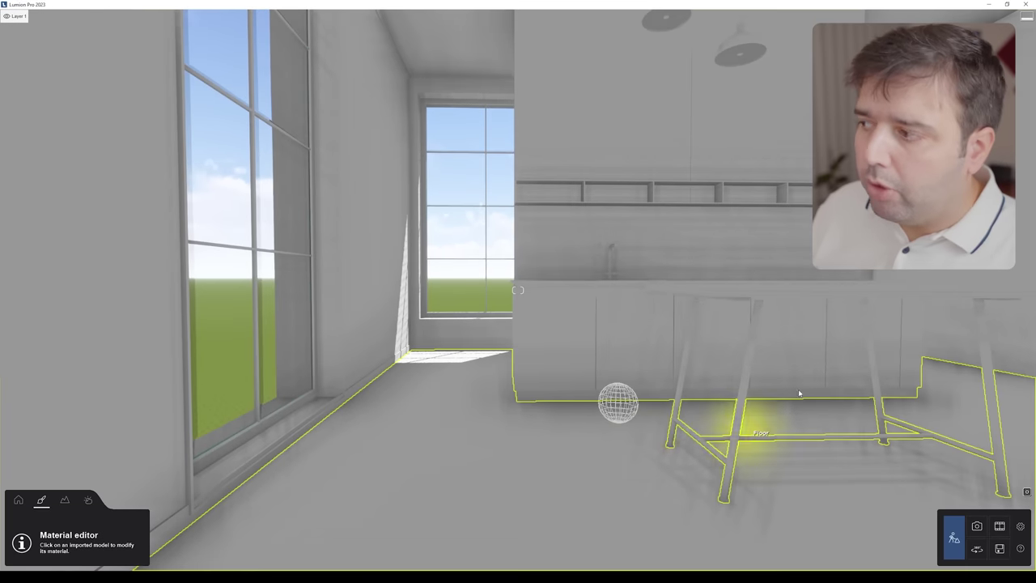
pyautogui.click(530, 576)
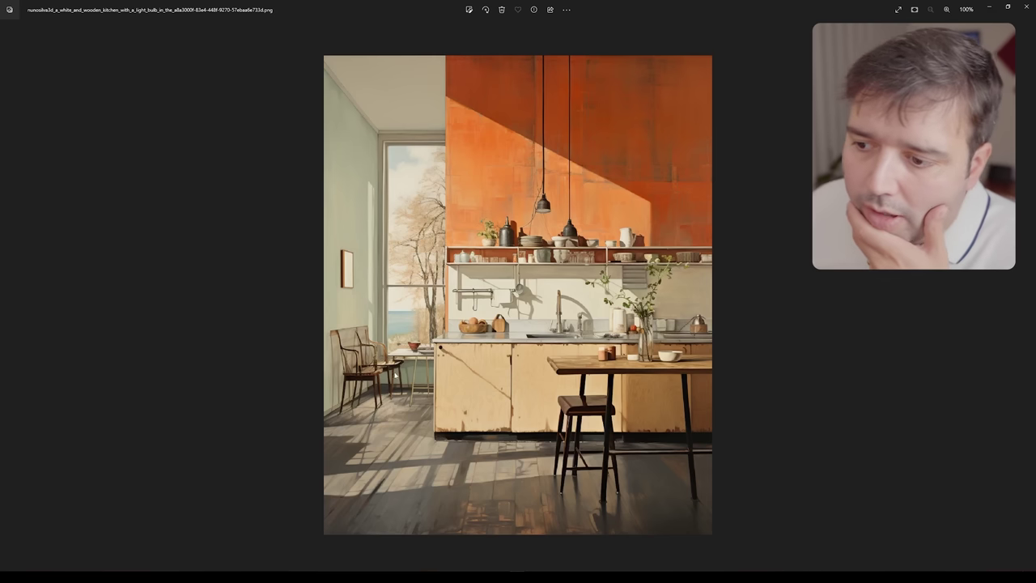
pyautogui.scroll(5, 406, 301)
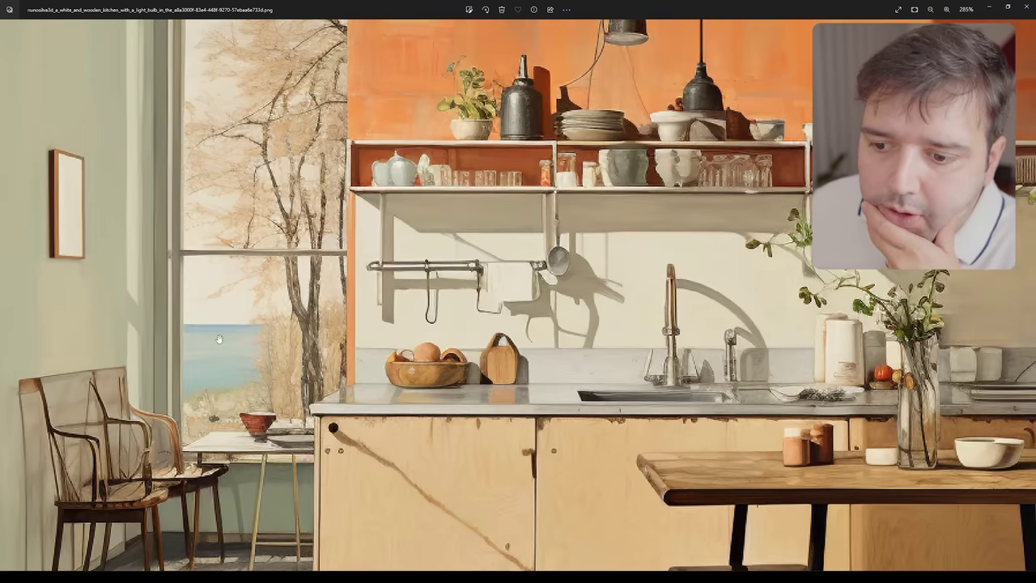
pyautogui.scroll(-5, 174, 416)
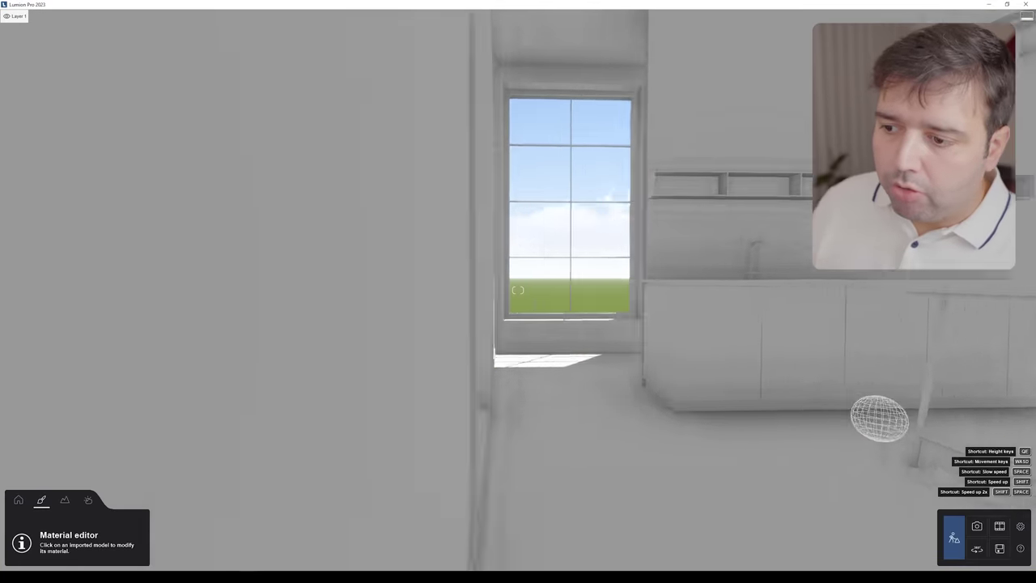
# - Raise hills in the grass terrain behind and beside the kitchen building with a height brush size of about 2.7
pyautogui.press('s')
pyautogui.moveTo(518, 290); pyautogui.dragTo(437, 381, button='right')
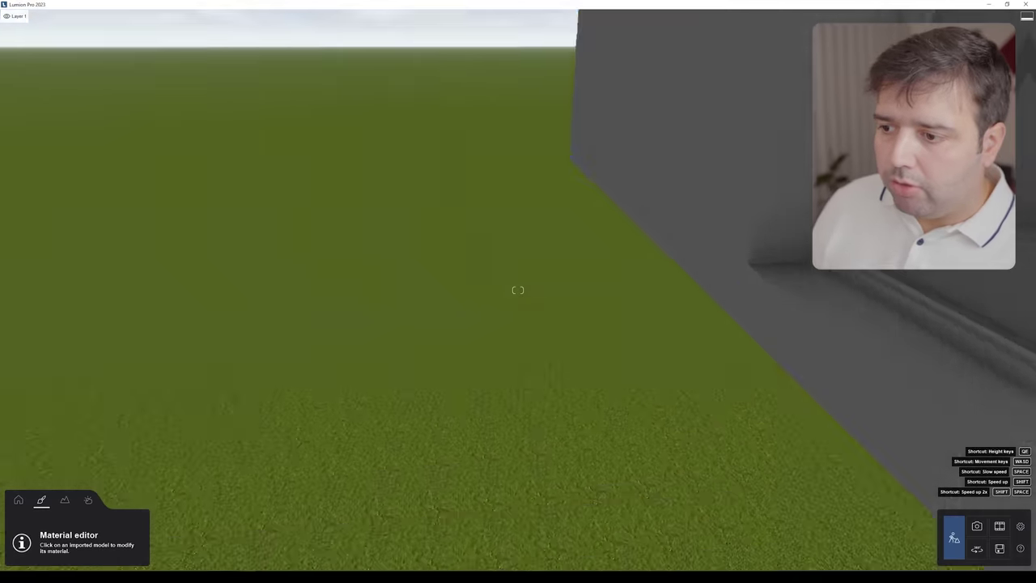
pyautogui.click(68, 501)
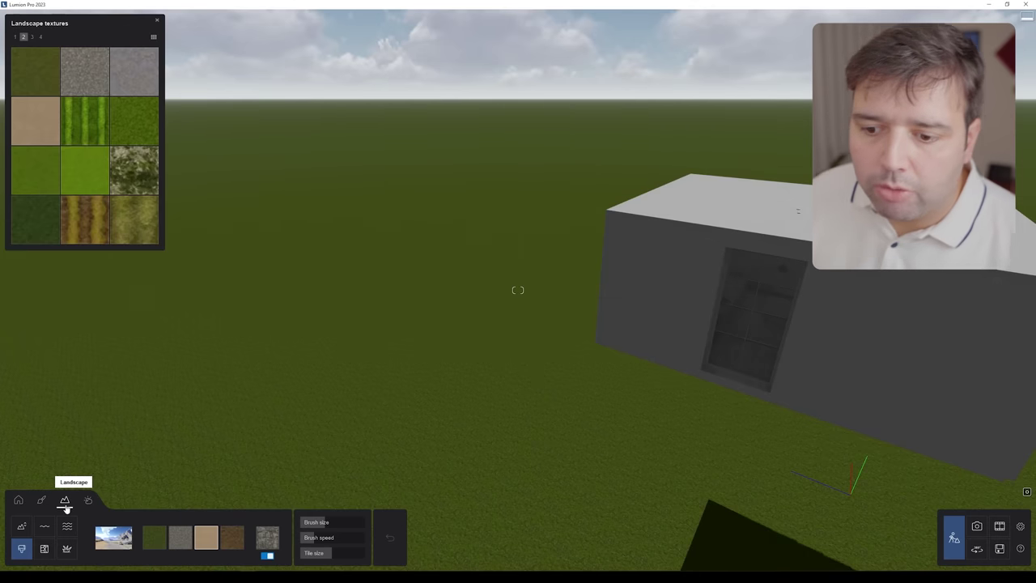
pyautogui.click(22, 528)
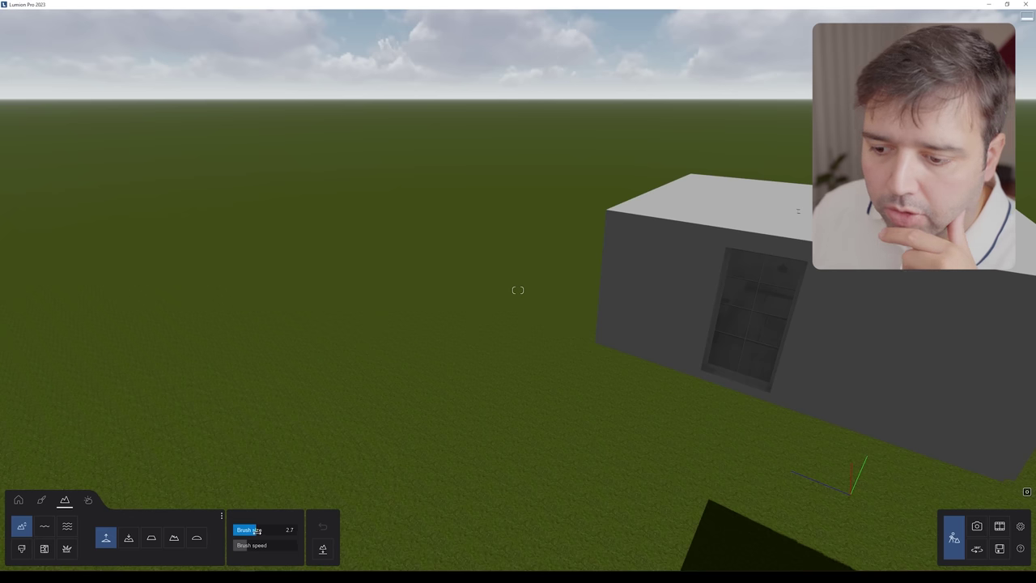
pyautogui.press('s')
pyautogui.moveTo(504, 294)
pyautogui.mouseDown(button='right')
pyautogui.moveTo(504, 380)
pyautogui.moveTo(481, 245)
pyautogui.mouseUp(button='right')
pyautogui.moveTo(481, 245)
pyautogui.mouseDown()
pyautogui.moveTo(384, 250)
pyautogui.moveTo(324, 188)
pyautogui.mouseUp()
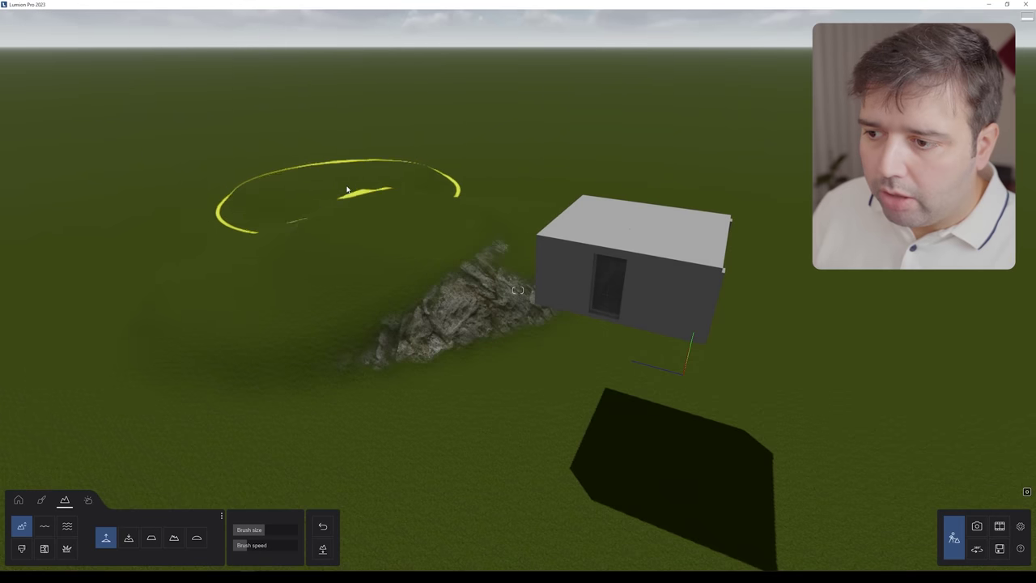
pyautogui.moveTo(529, 297)
pyautogui.mouseDown()
pyautogui.moveTo(690, 283)
pyautogui.moveTo(745, 246)
pyautogui.mouseUp()
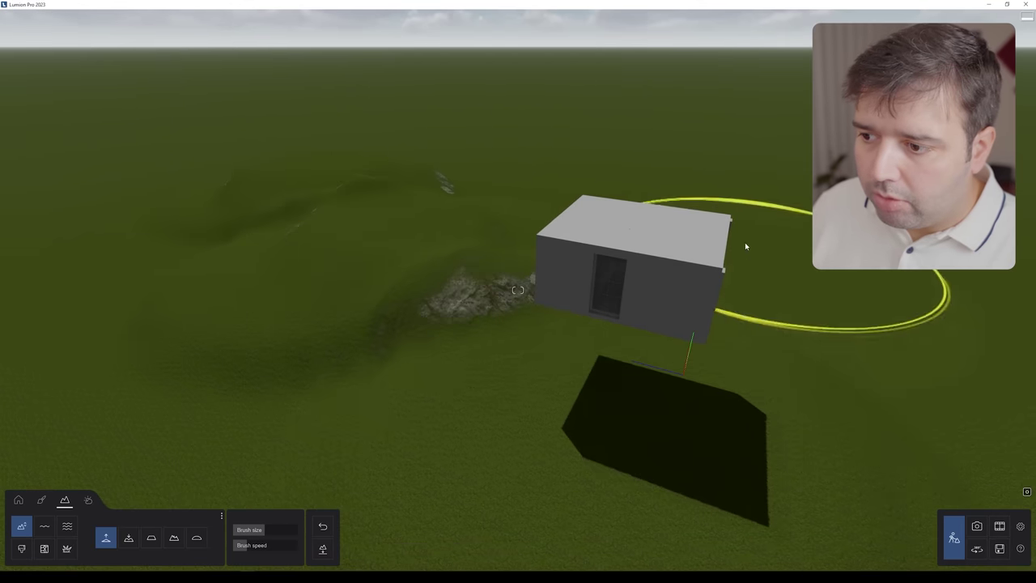
# - Raise further broad mounds of terrain in front of the kitchen building, surrounding its lower ground
pyautogui.press('s')
pyautogui.moveTo(734, 245)
pyautogui.mouseDown(button='right')
pyautogui.moveTo(754, 273)
pyautogui.moveTo(655, 377)
pyautogui.mouseUp(button='right')
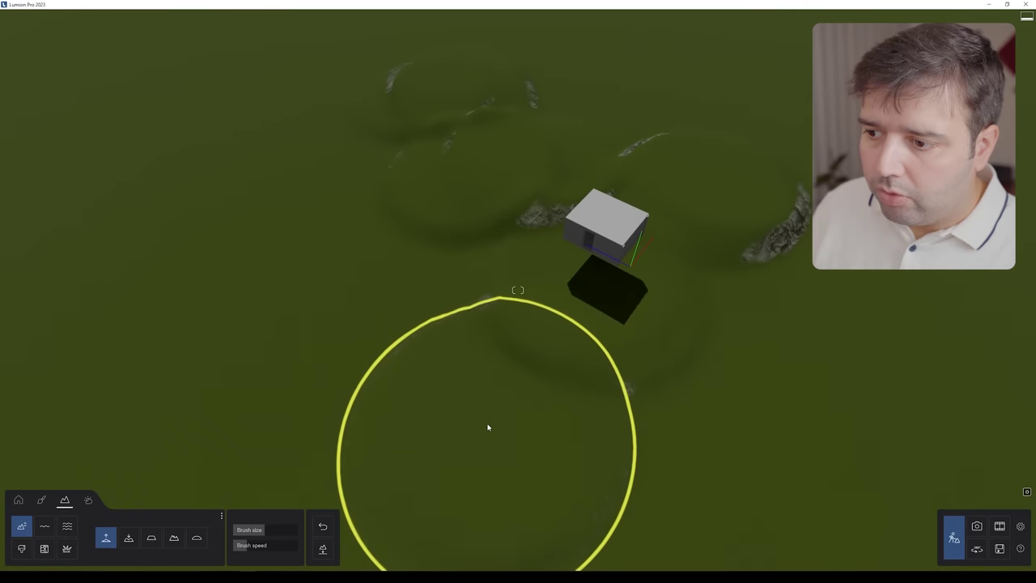
pyautogui.moveTo(488, 428); pyautogui.dragTo(502, 386)
pyautogui.moveTo(710, 421); pyautogui.dragTo(752, 409)
# - Examine how the raised terrain appears through the windows from inside the kitchen and from outside the building
pyautogui.press('w')
pyautogui.moveTo(752, 410)
pyautogui.mouseDown(button='right')
pyautogui.moveTo(773, 360)
pyautogui.moveTo(801, 356)
pyautogui.moveTo(801, 235)
pyautogui.moveTo(777, 206)
pyautogui.mouseUp(button='right')
pyautogui.press('w')
pyautogui.press('e')
pyautogui.press('s')
pyautogui.moveTo(518, 289); pyautogui.dragTo(437, 290, button='right')
pyautogui.press('w')
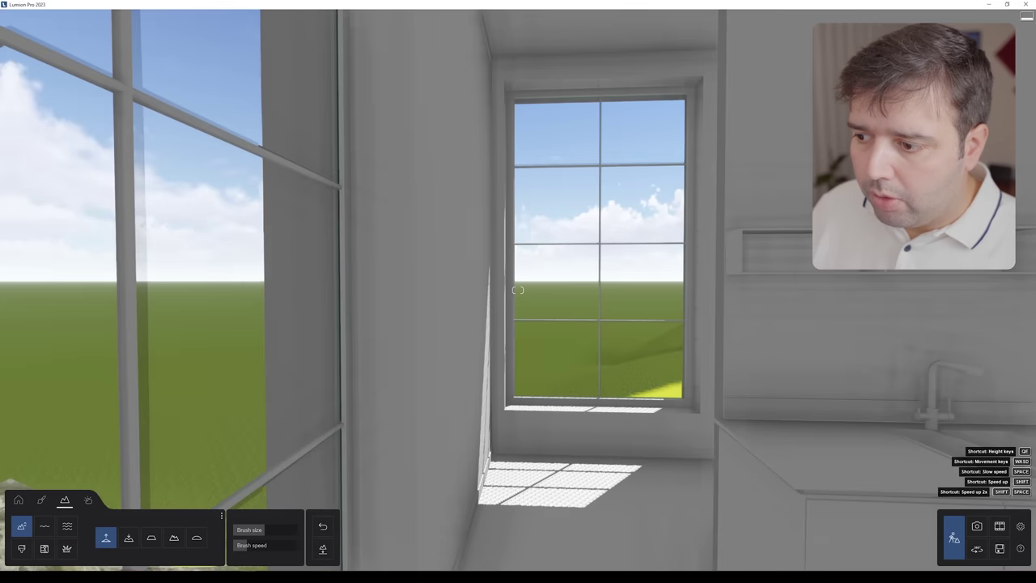
pyautogui.moveTo(518, 290); pyautogui.dragTo(599, 340, button='right')
pyautogui.press('w')
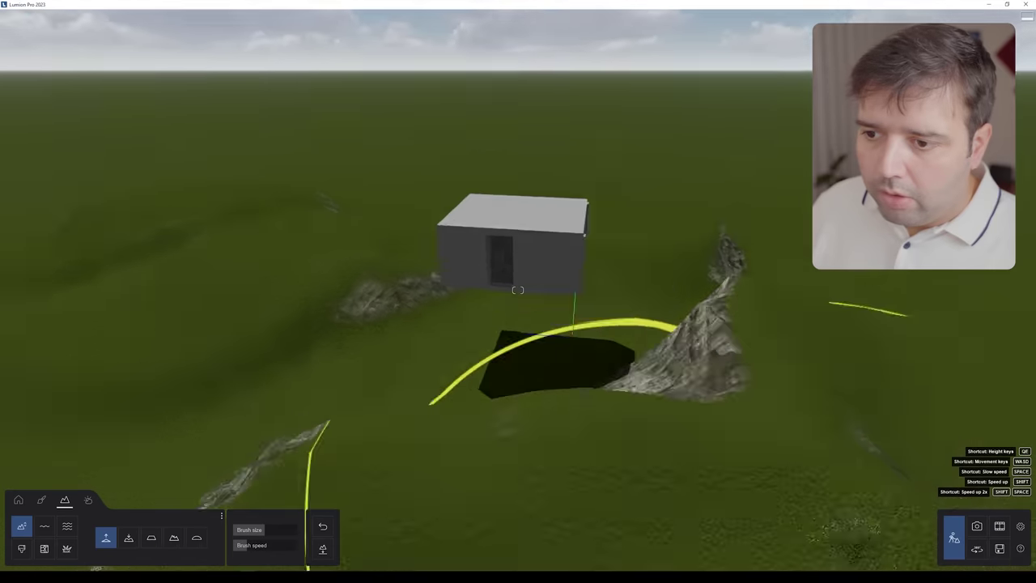
# - Turn on the ocean for the landscape and adjust its wave intensity
pyautogui.moveTo(518, 290); pyautogui.dragTo(518, 290, button='right')
pyautogui.click(68, 528)
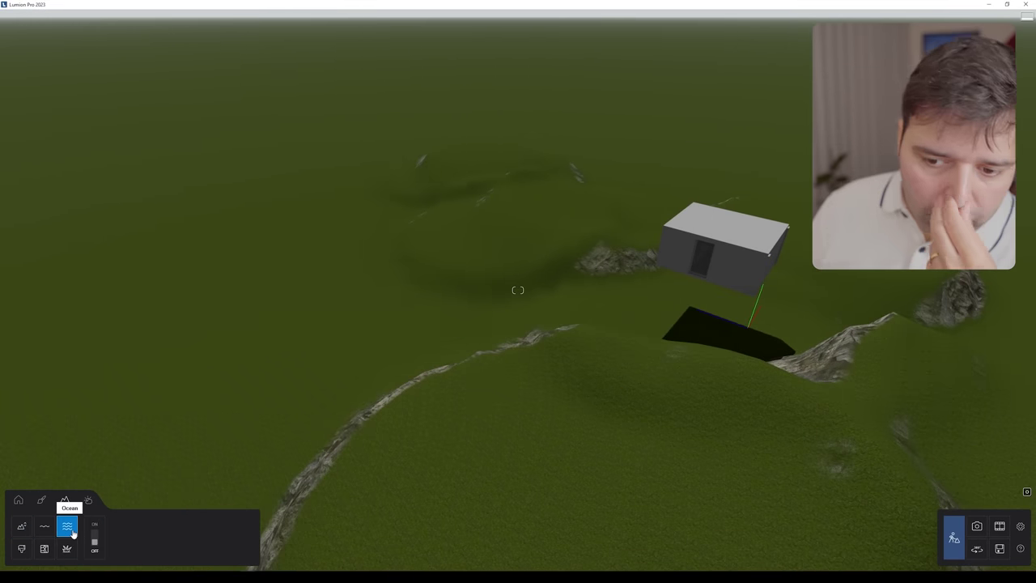
pyautogui.click(94, 547)
pyautogui.moveTo(518, 289); pyautogui.dragTo(518, 290, button='right')
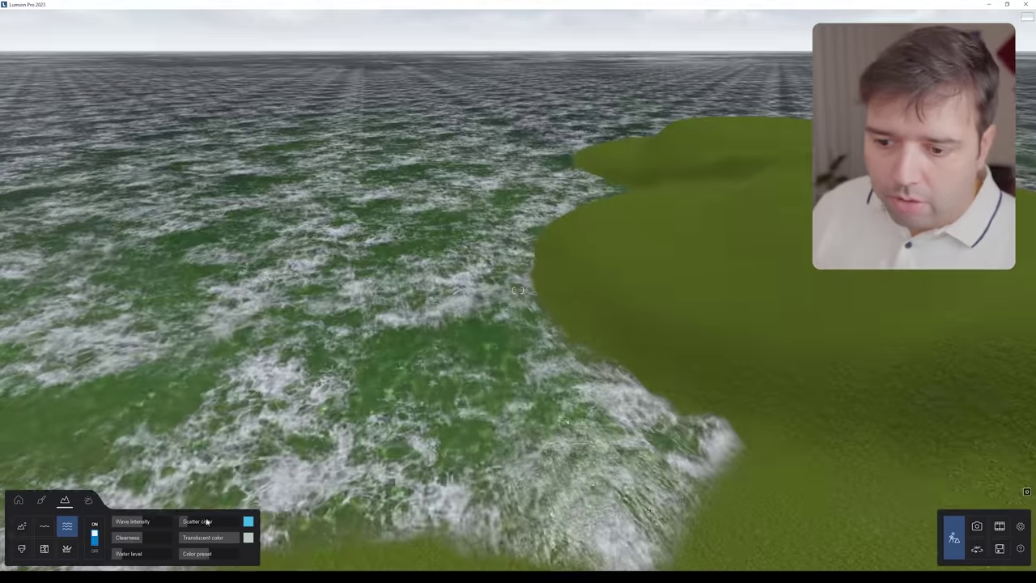
pyautogui.moveTo(143, 521); pyautogui.dragTo(163, 529)
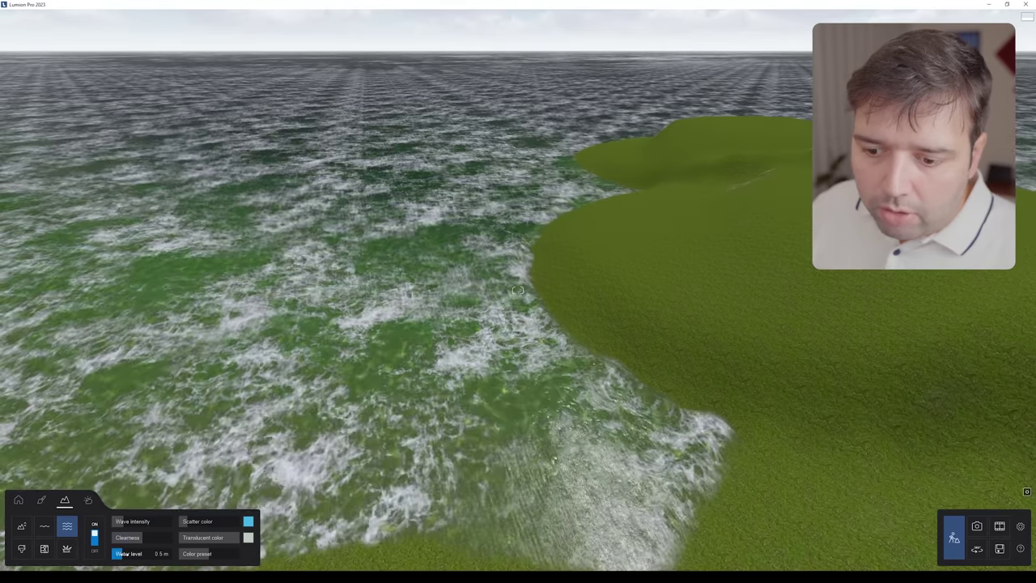
# - Raise the ocean's water level to flood the ground beneath the kitchen and check the sea view from inside
pyautogui.click(122, 554)
pyautogui.moveTo(123, 553); pyautogui.dragTo(207, 552)
pyautogui.moveTo(141, 556); pyautogui.dragTo(130, 560)
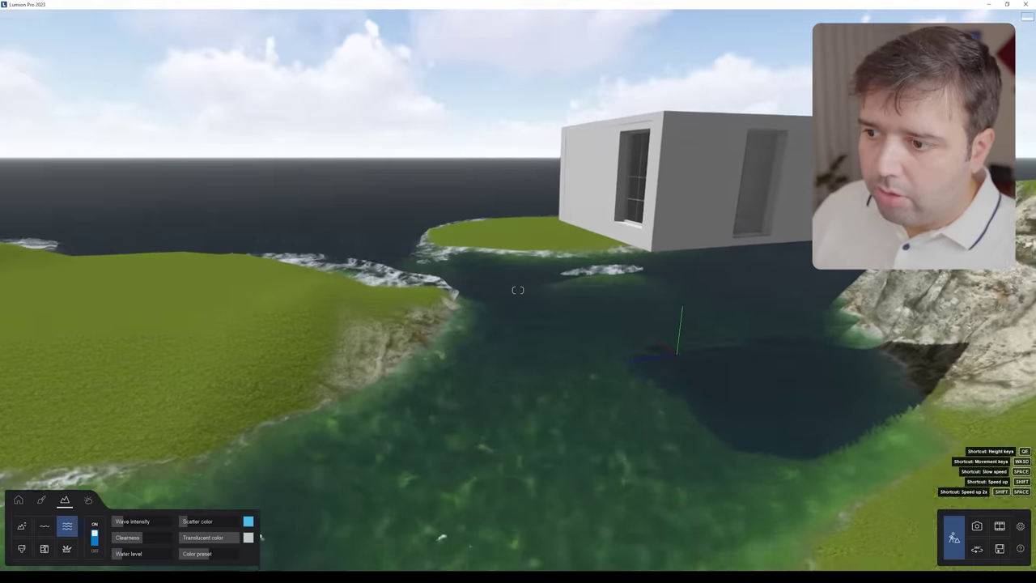
pyautogui.moveTo(130, 553); pyautogui.dragTo(130, 554)
pyautogui.moveTo(315, 459); pyautogui.dragTo(267, 424, button='right')
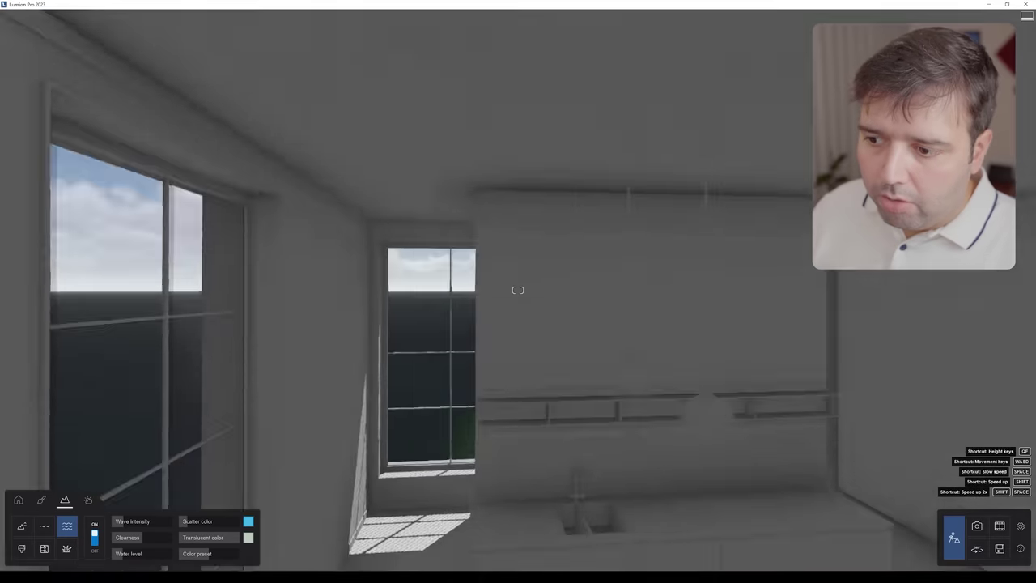
pyautogui.press('w')
pyautogui.press('q')
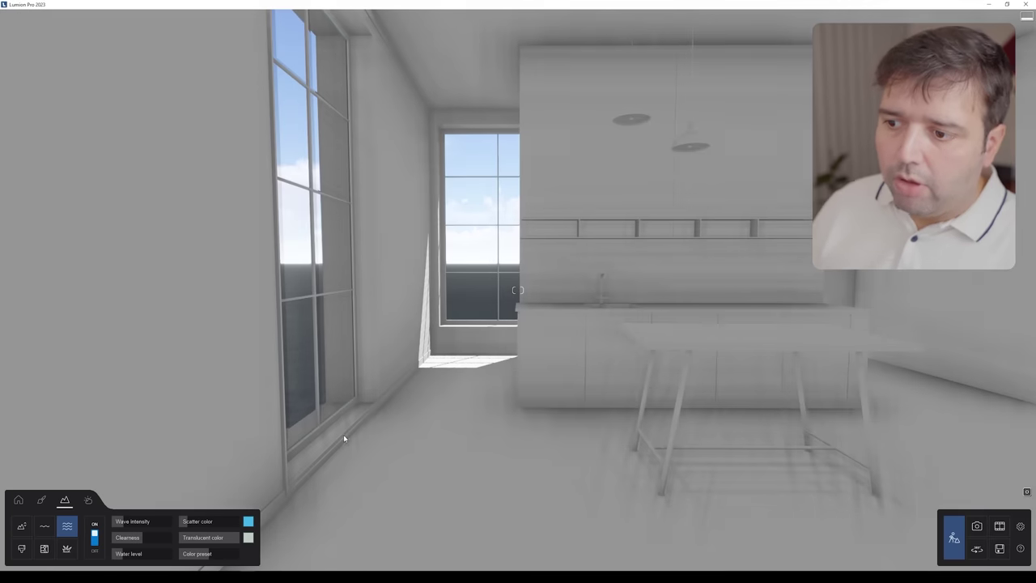
# - Extend the near shore of the island out into the sea by raising terrain with a brush size of about 2.9
pyautogui.press('a')
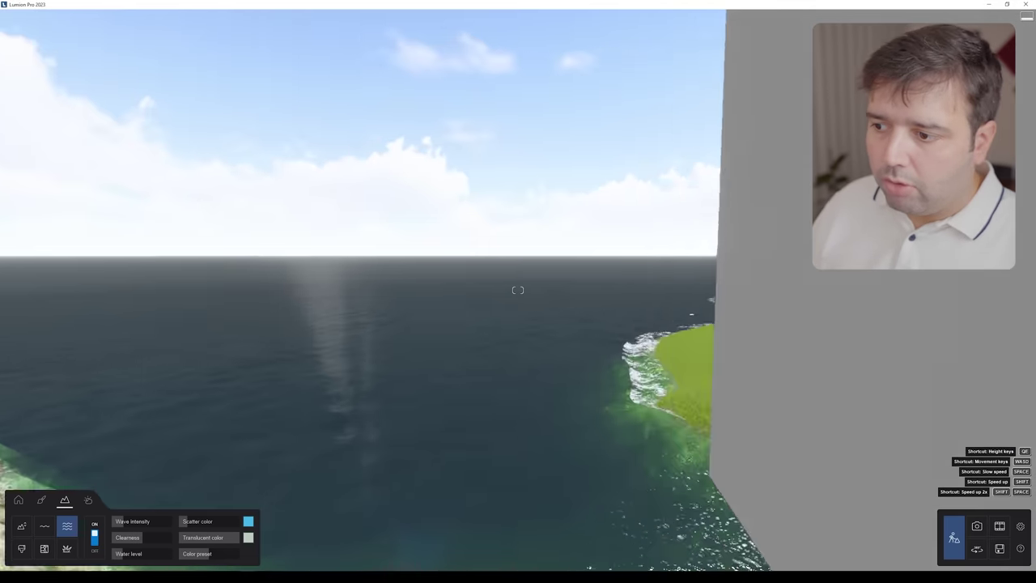
pyautogui.moveTo(473, 295); pyautogui.dragTo(314, 364, button='right')
pyautogui.click(21, 525)
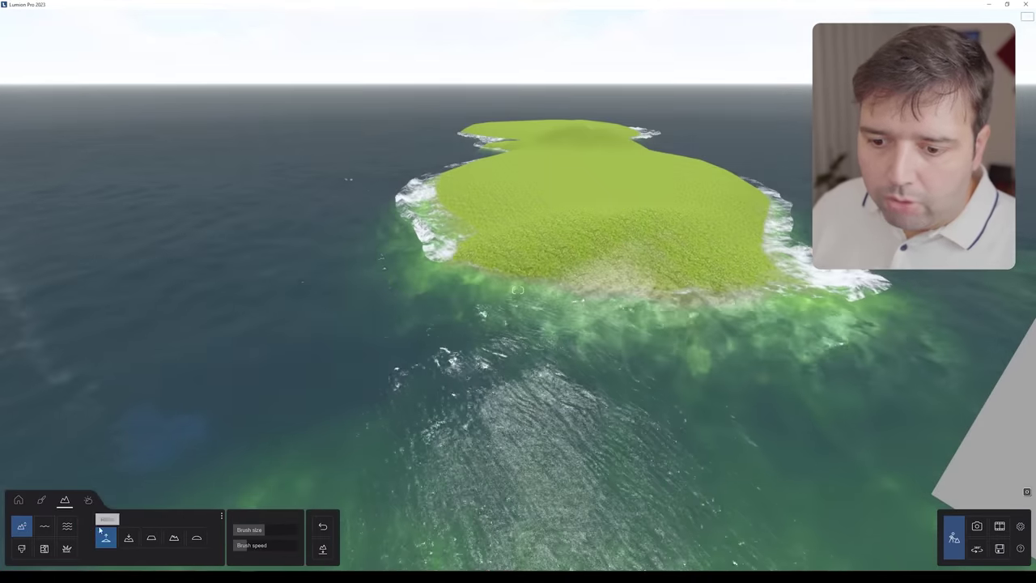
pyautogui.moveTo(516, 290); pyautogui.dragTo(518, 289)
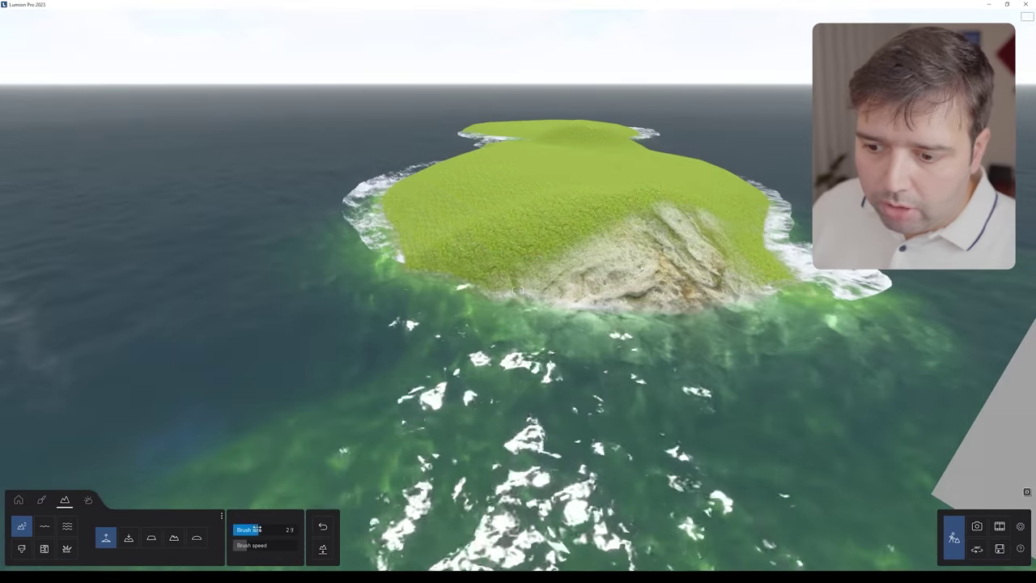
pyautogui.moveTo(375, 301); pyautogui.dragTo(195, 347)
pyautogui.moveTo(273, 291)
pyautogui.mouseDown(button='right')
pyautogui.moveTo(273, 343)
pyautogui.moveTo(274, 322)
pyautogui.mouseUp(button='right')
pyautogui.press('s')
pyautogui.press('q')
pyautogui.moveTo(318, 288); pyautogui.dragTo(370, 255)
pyautogui.moveTo(370, 255)
pyautogui.mouseDown(button='right')
pyautogui.moveTo(363, 198)
pyautogui.moveTo(379, 231)
pyautogui.mouseUp(button='right')
pyautogui.press('w')
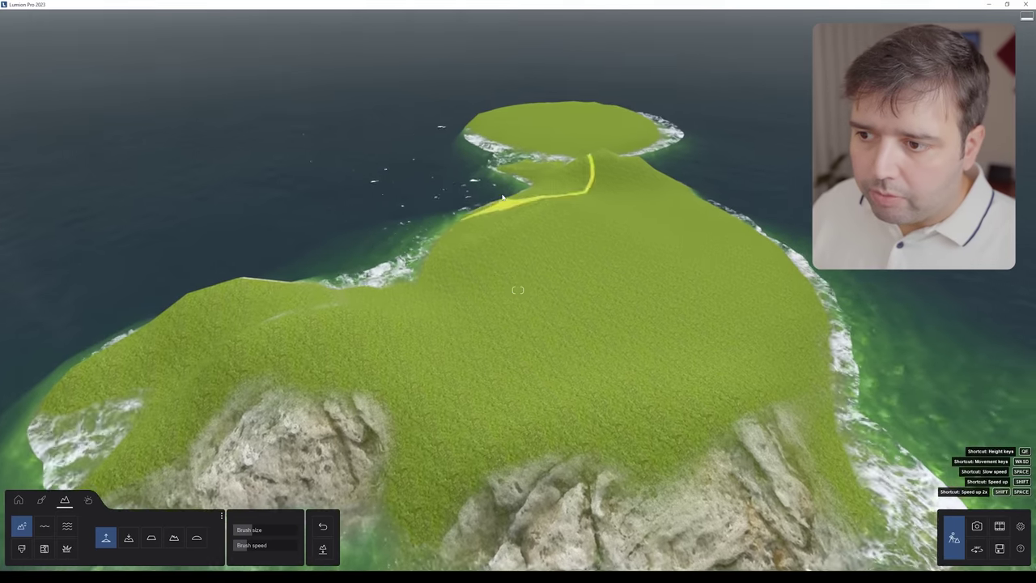
# - Raise more hills across the island's far end, middle and outer shoreline to make its shape more irregular
pyautogui.moveTo(444, 189); pyautogui.dragTo(465, 162)
pyautogui.press('s')
pyautogui.press('q')
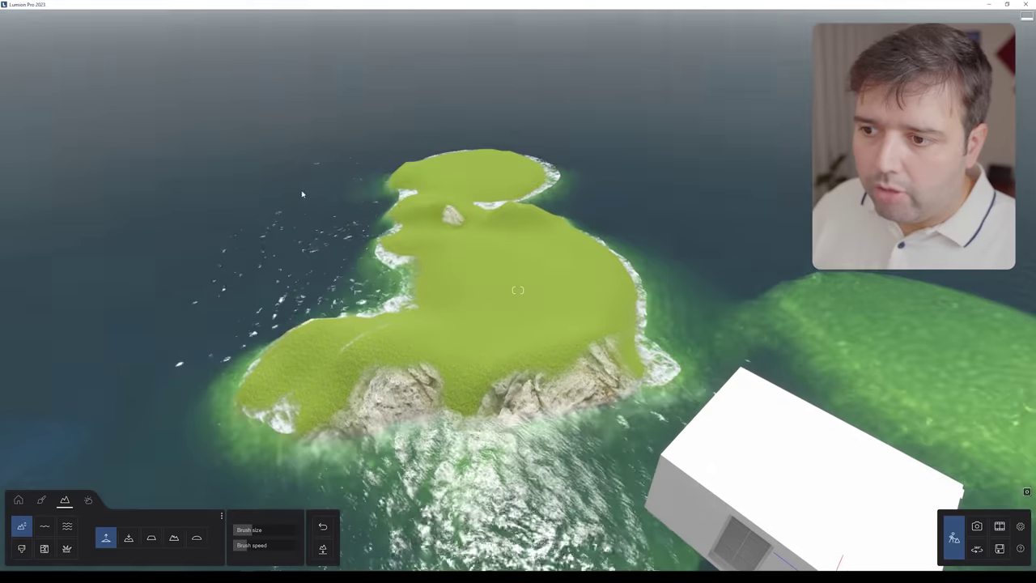
pyautogui.moveTo(308, 187)
pyautogui.mouseDown()
pyautogui.moveTo(558, 209)
pyautogui.moveTo(502, 191)
pyautogui.mouseUp()
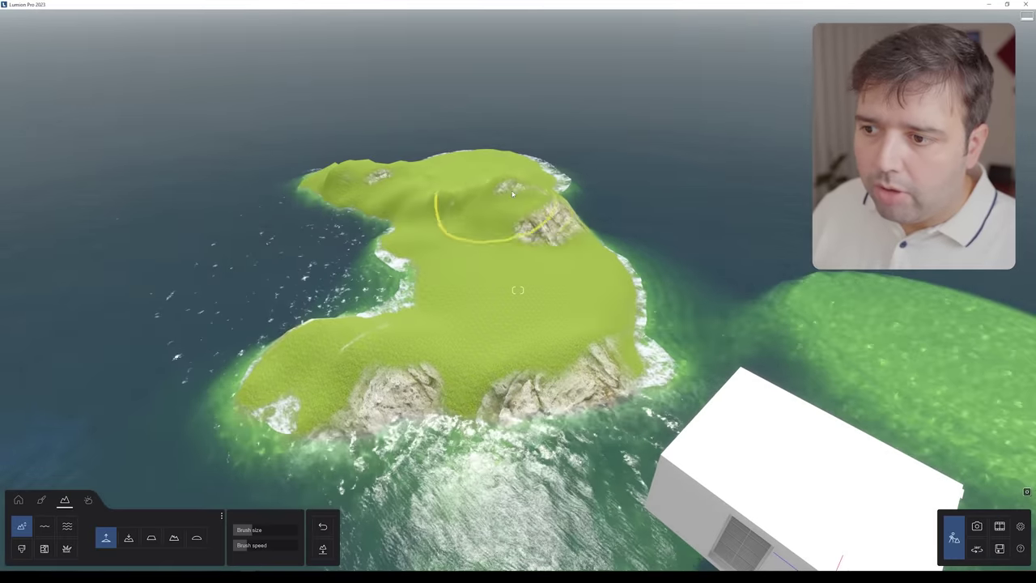
pyautogui.moveTo(517, 229)
pyautogui.mouseDown()
pyautogui.moveTo(608, 326)
pyautogui.moveTo(579, 259)
pyautogui.moveTo(481, 284)
pyautogui.mouseUp()
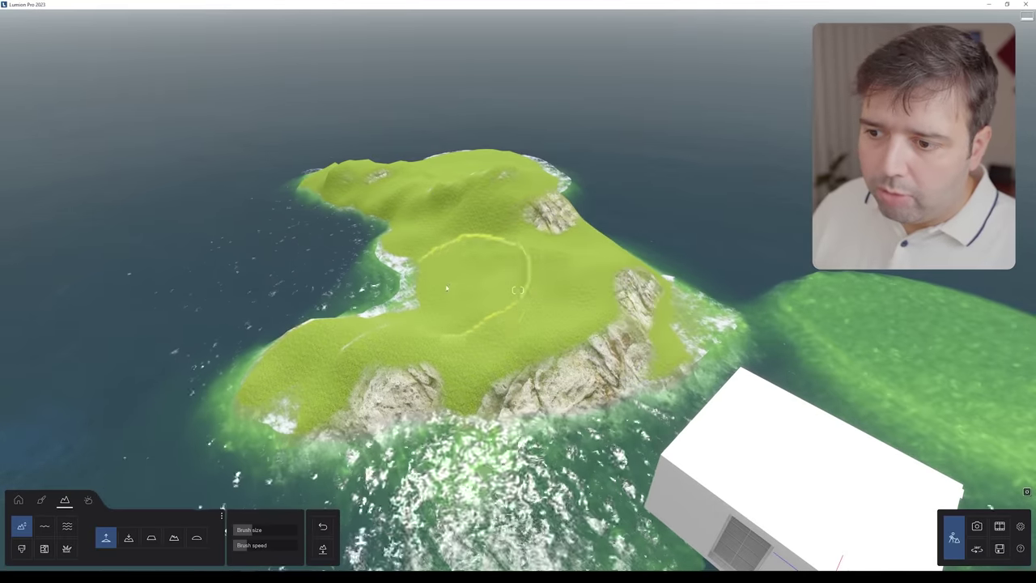
pyautogui.moveTo(368, 373); pyautogui.dragTo(332, 364)
pyautogui.press('s')
pyautogui.press('q')
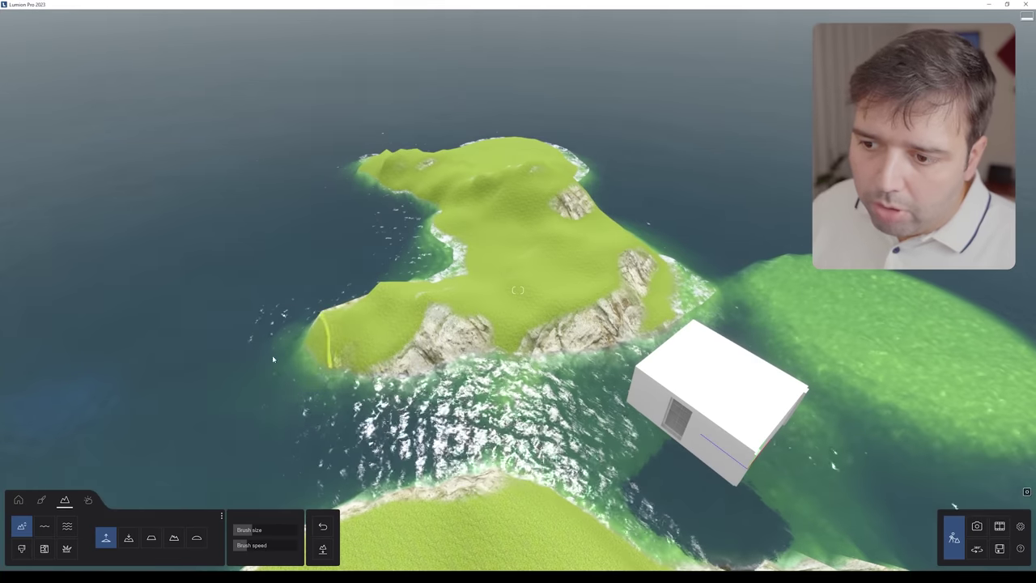
# - Raise the terrain along the island's inner coastline at close range with a smaller brush
pyautogui.press('w')
pyautogui.moveTo(393, 381)
pyautogui.mouseDown(button='right')
pyautogui.moveTo(428, 437)
pyautogui.moveTo(518, 289)
pyautogui.mouseUp(button='right')
pyautogui.press('w')
pyautogui.hotkey('shift', 's')
pyautogui.press('a')
pyautogui.press('e')
pyautogui.press('q')
pyautogui.press('e')
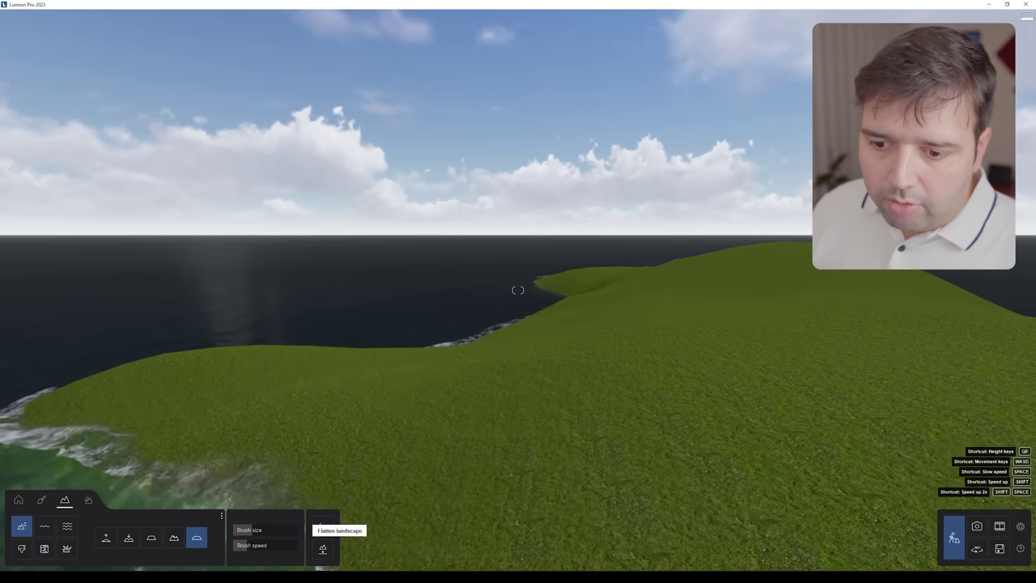
pyautogui.click(105, 537)
pyautogui.moveTo(502, 349)
pyautogui.mouseDown()
pyautogui.moveTo(430, 351)
pyautogui.moveTo(548, 322)
pyautogui.mouseUp()
pyautogui.press('w')
pyautogui.moveTo(548, 321)
pyautogui.mouseDown(button='right')
pyautogui.moveTo(525, 347)
pyautogui.moveTo(566, 275)
pyautogui.mouseUp(button='right')
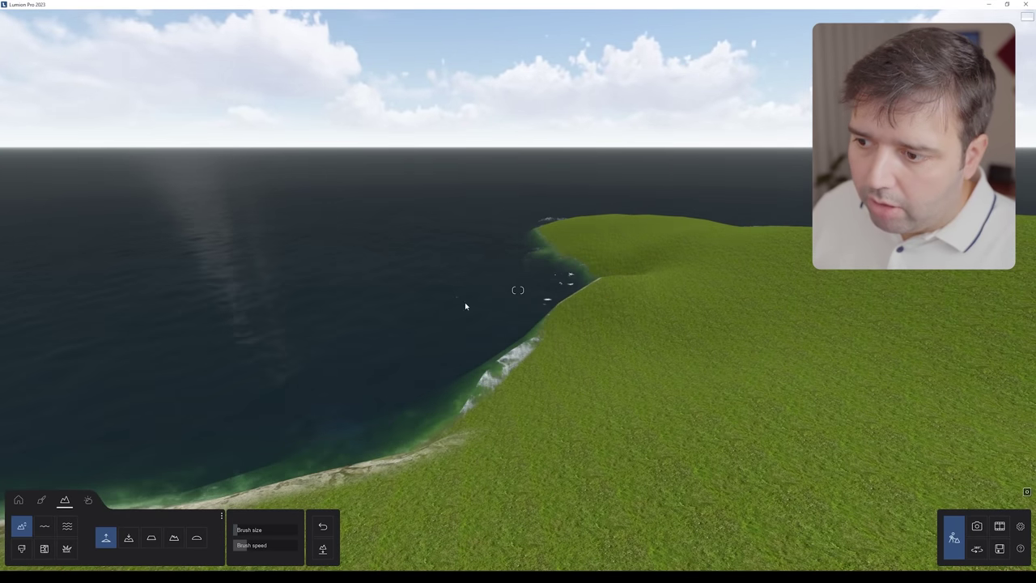
# - Raise a small rocky headland out of the sea off the island's shore and smooth the landscape there
pyautogui.moveTo(436, 335); pyautogui.dragTo(405, 437, button='right')
pyautogui.press('q')
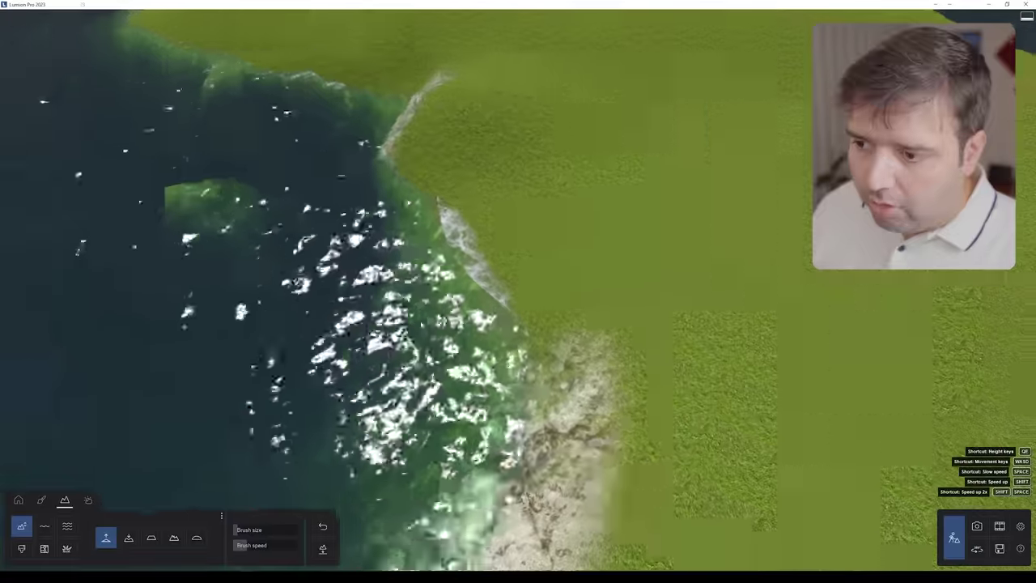
pyautogui.moveTo(324, 182)
pyautogui.mouseDown()
pyautogui.moveTo(289, 150)
pyautogui.moveTo(231, 153)
pyautogui.mouseUp()
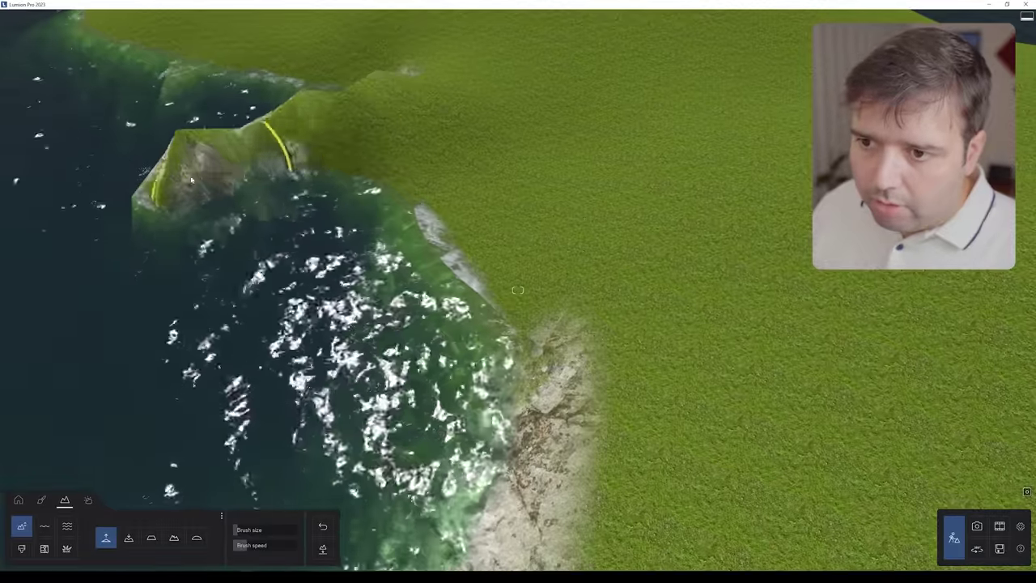
pyautogui.moveTo(232, 154); pyautogui.dragTo(149, 207, button='right')
pyautogui.moveTo(235, 174)
pyautogui.mouseDown()
pyautogui.moveTo(382, 143)
pyautogui.moveTo(421, 121)
pyautogui.moveTo(324, 81)
pyautogui.moveTo(271, 166)
pyautogui.mouseUp()
pyautogui.click(196, 537)
pyautogui.moveTo(520, 132); pyautogui.dragTo(485, 141, button='right')
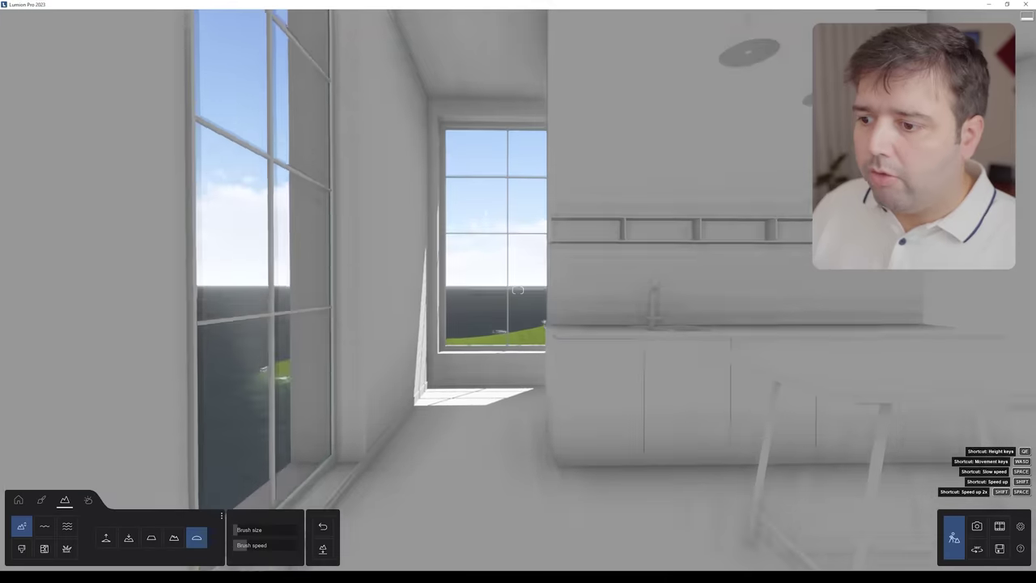
pyautogui.moveTo(595, 343); pyautogui.dragTo(564, 364, button='middle')
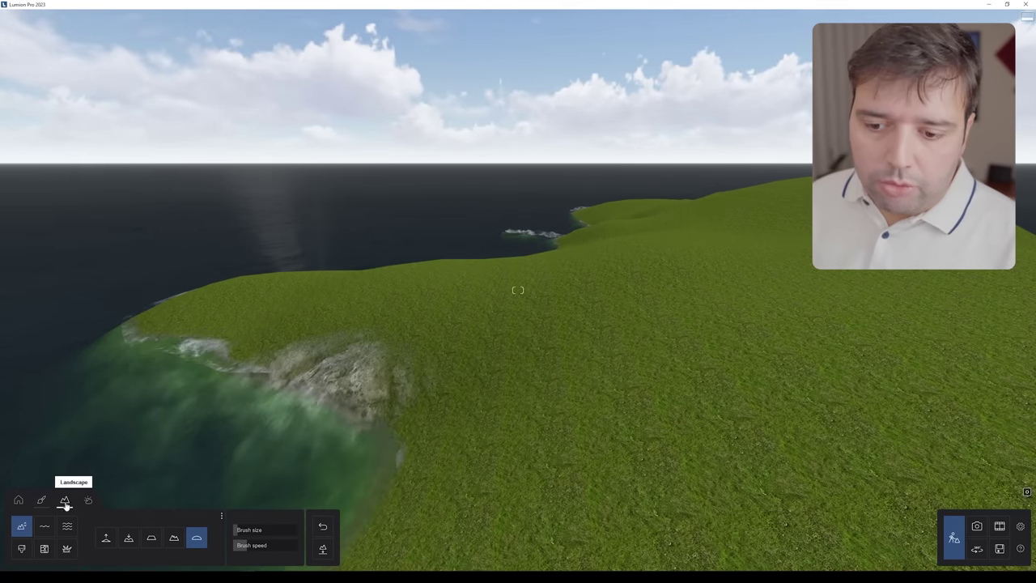
# - Replace the landscape's base grass texture with the grey-green pebble texture
pyautogui.click(22, 550)
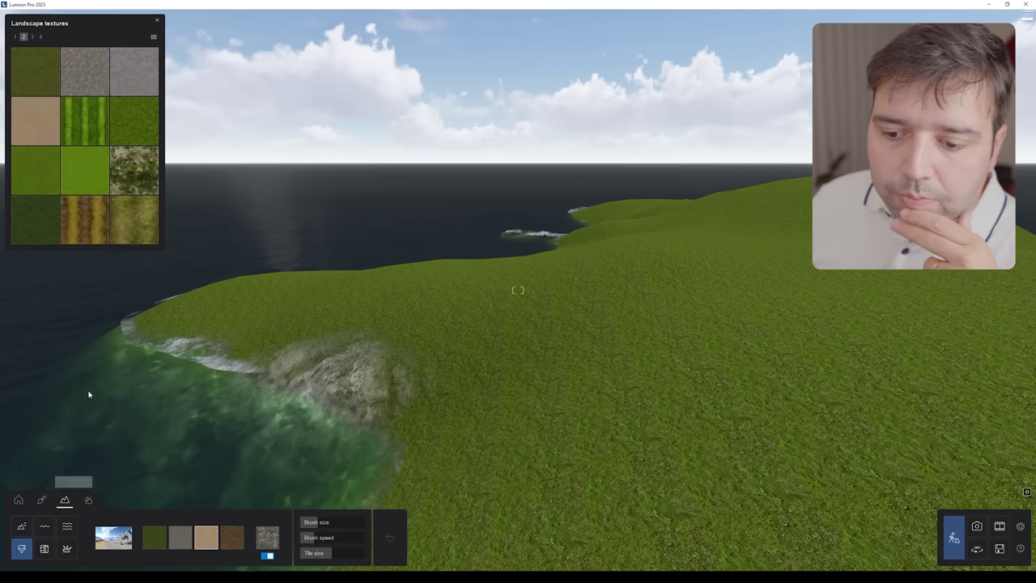
pyautogui.click(157, 539)
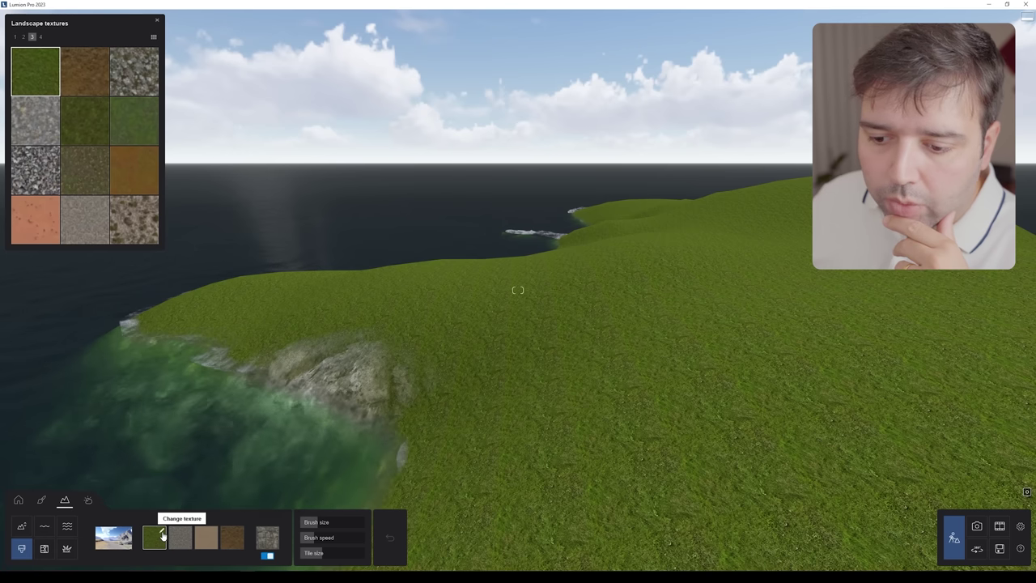
pyautogui.click(137, 66)
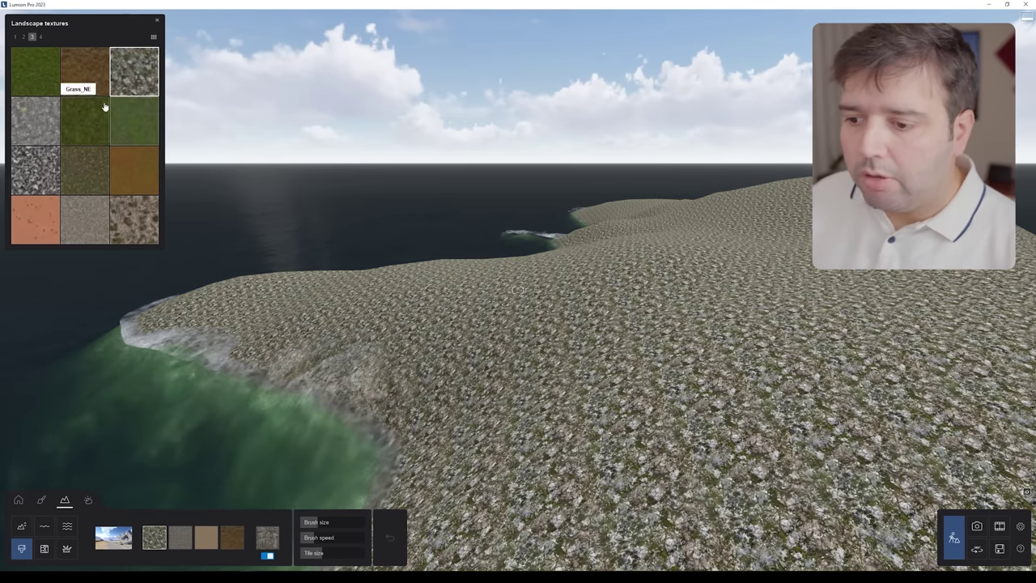
# - Increase the tile size of the landscape's pebble texture
pyautogui.moveTo(326, 552); pyautogui.dragTo(331, 553)
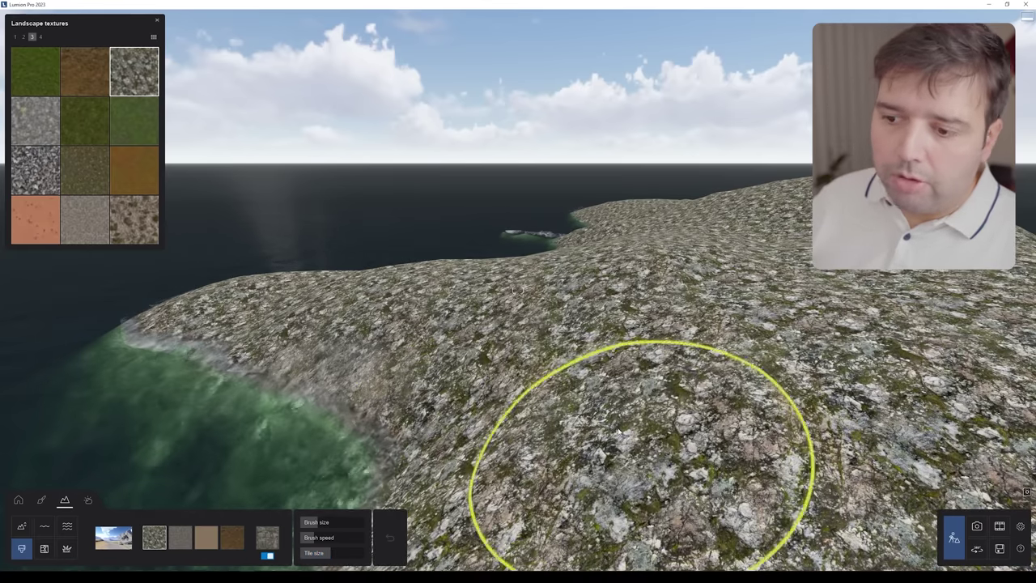
# - Scatter Leafless Shrub 001 plants over the island's near headland with paint placement
pyautogui.click(18, 501)
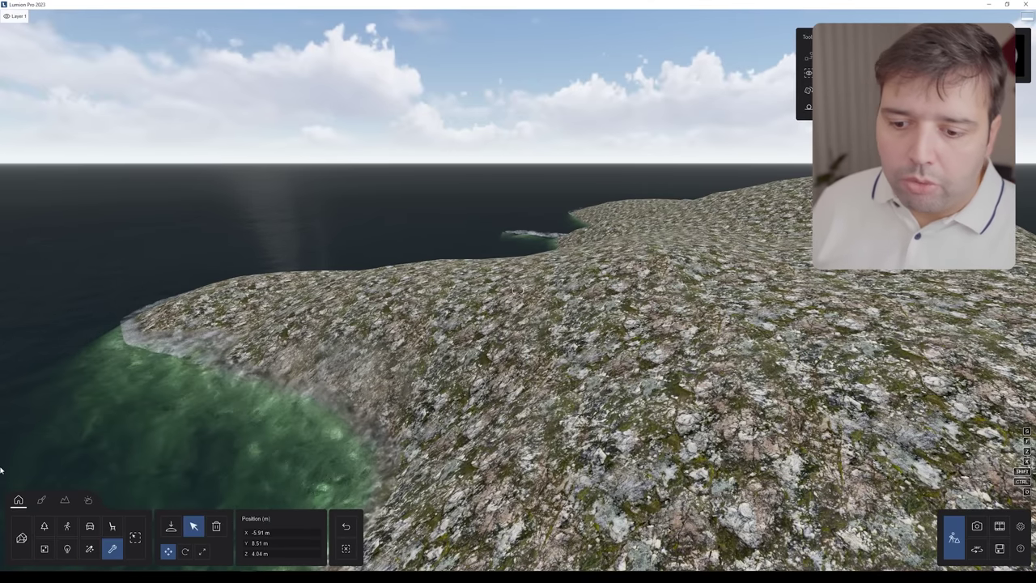
pyautogui.click(44, 527)
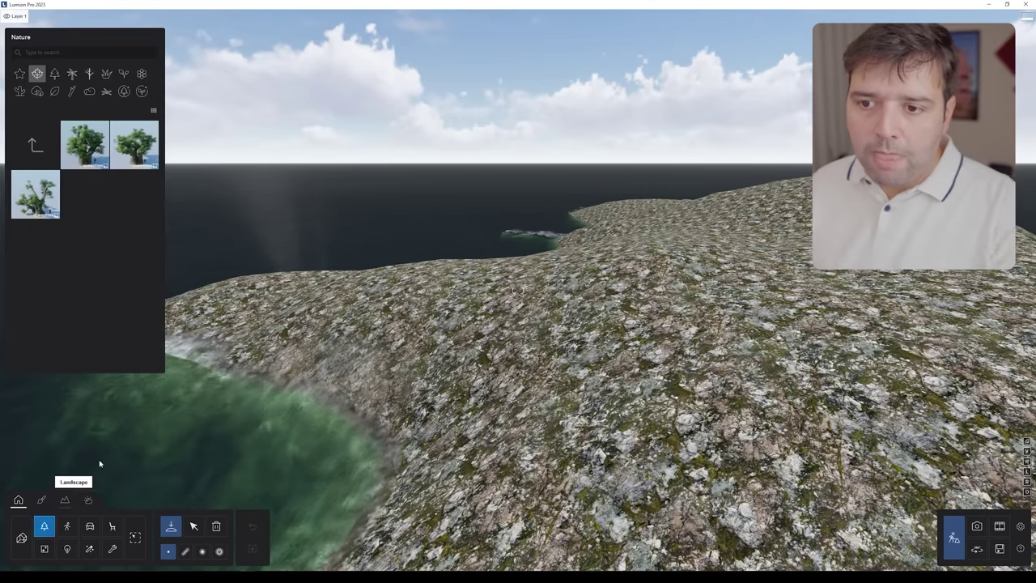
pyautogui.click(84, 76)
pyautogui.click(85, 142)
pyautogui.press('s')
pyautogui.moveTo(416, 324); pyautogui.dragTo(416, 349, button='right')
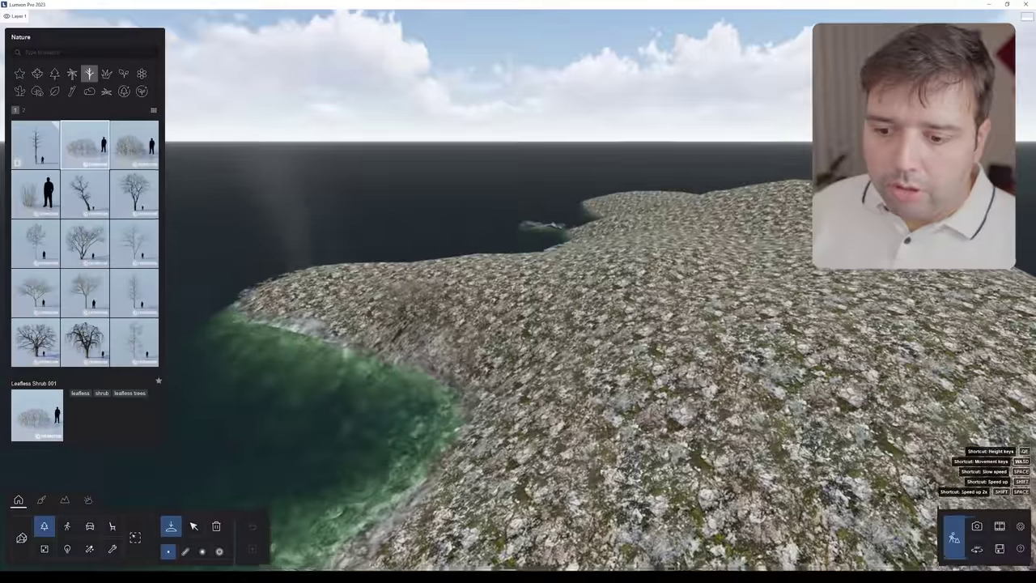
pyautogui.press('q')
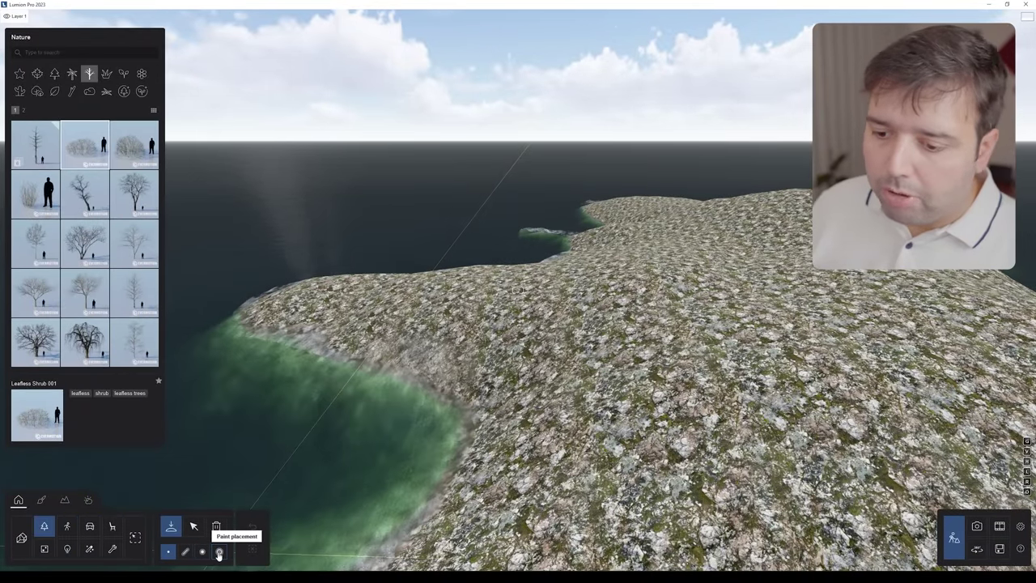
pyautogui.click(219, 553)
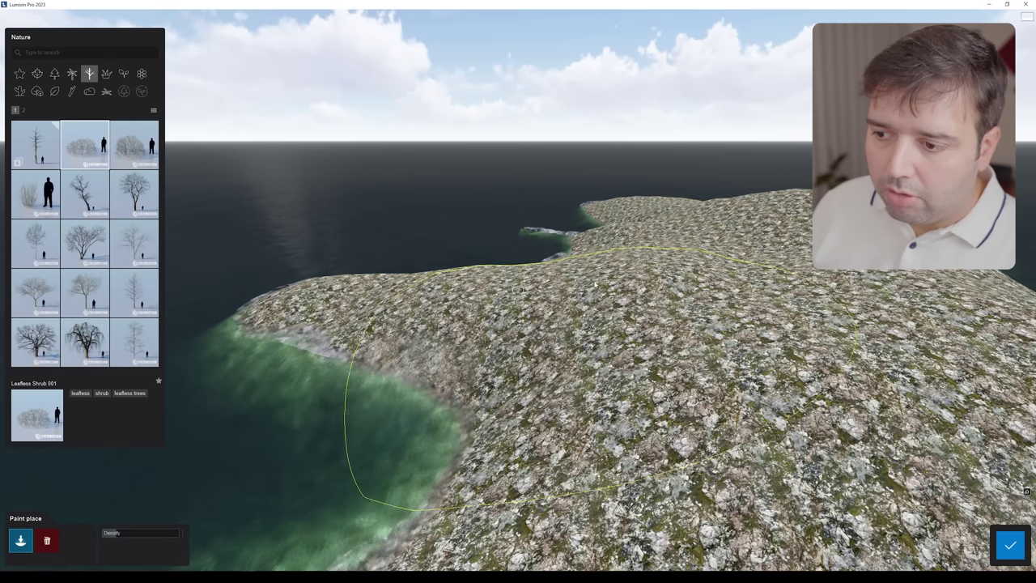
pyautogui.click(518, 324)
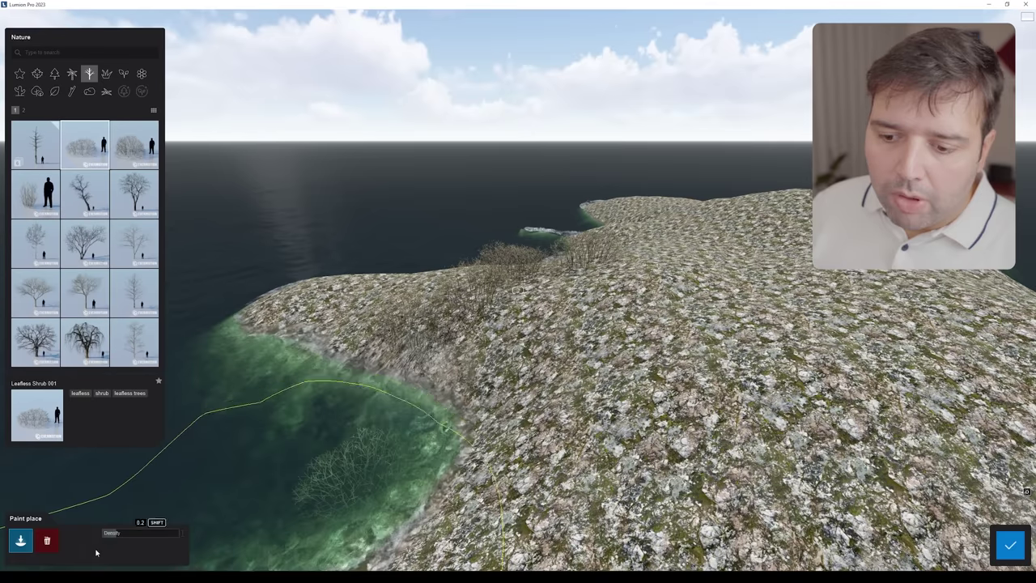
pyautogui.click(1009, 545)
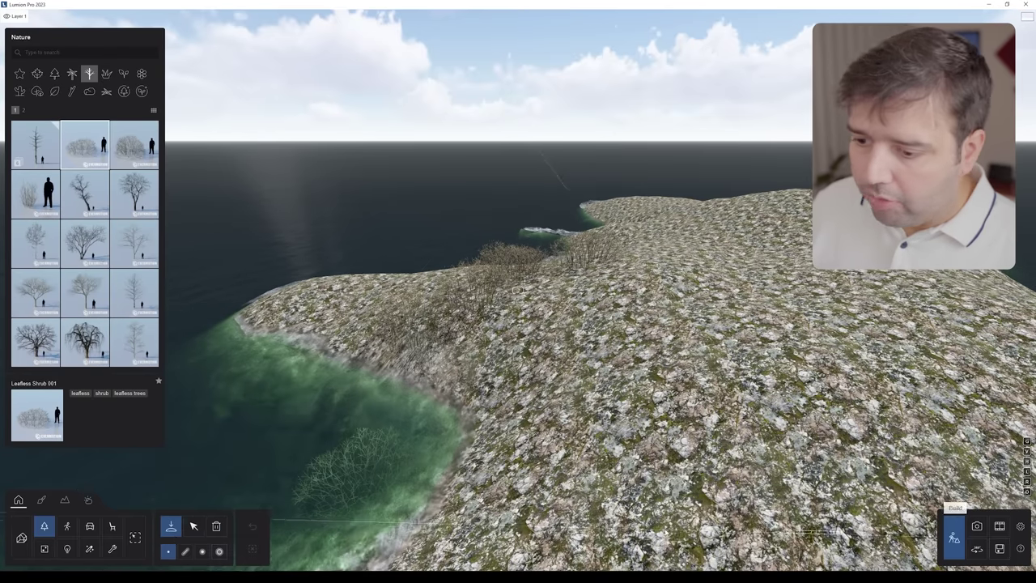
# - Mass-place Leafless Shrub 001 along a curved path following the inner cove shoreline, with more items and a randomized offset from the line
pyautogui.click(184, 551)
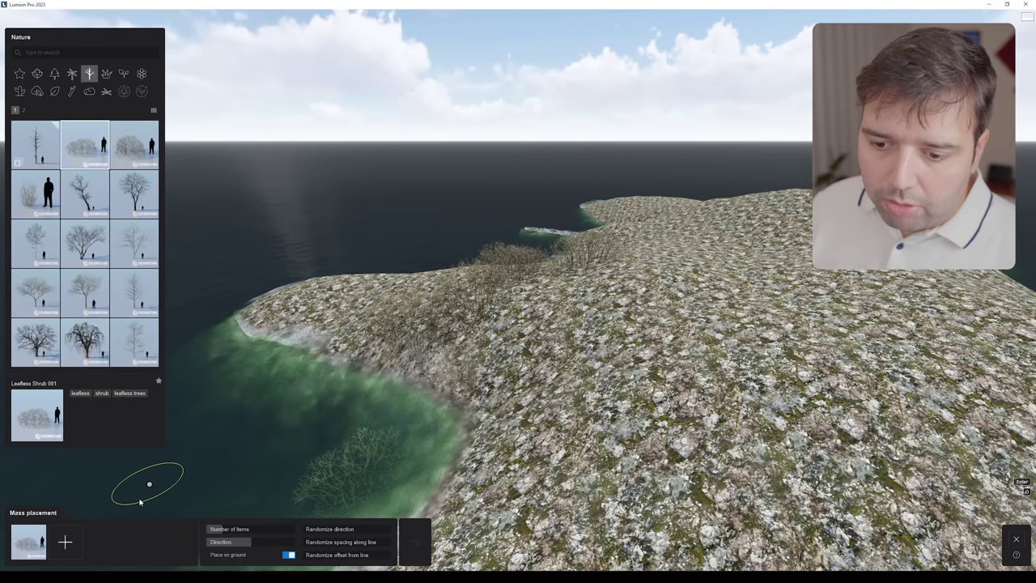
pyautogui.press('q')
pyautogui.moveTo(385, 297); pyautogui.dragTo(386, 409, button='right')
pyautogui.click(392, 298)
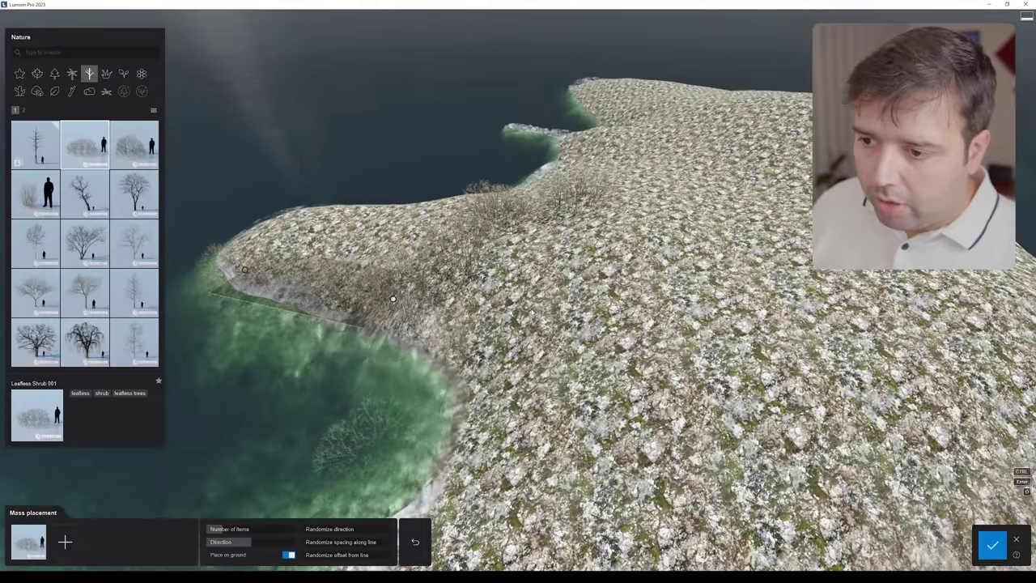
pyautogui.click(590, 296)
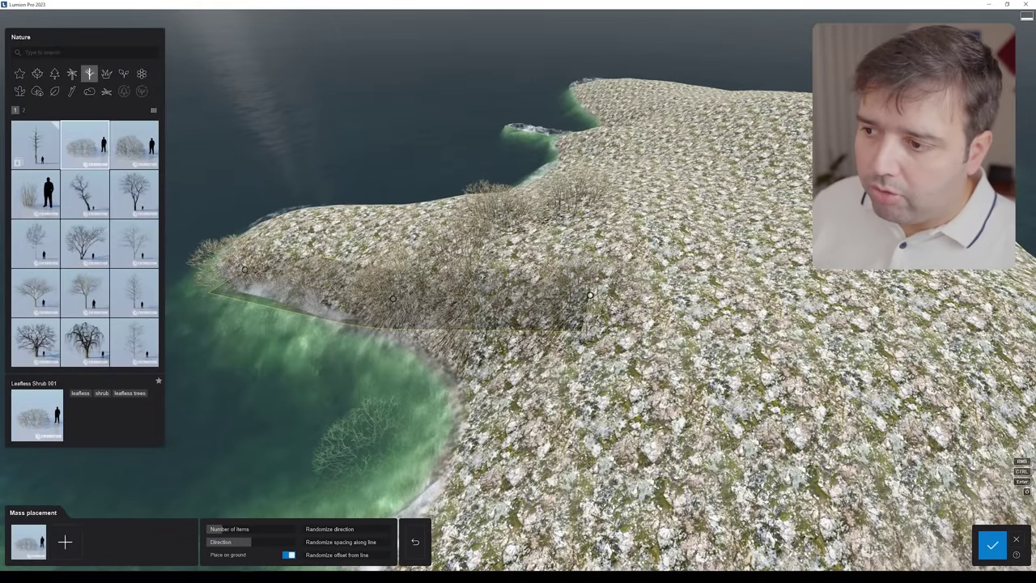
pyautogui.click(661, 204)
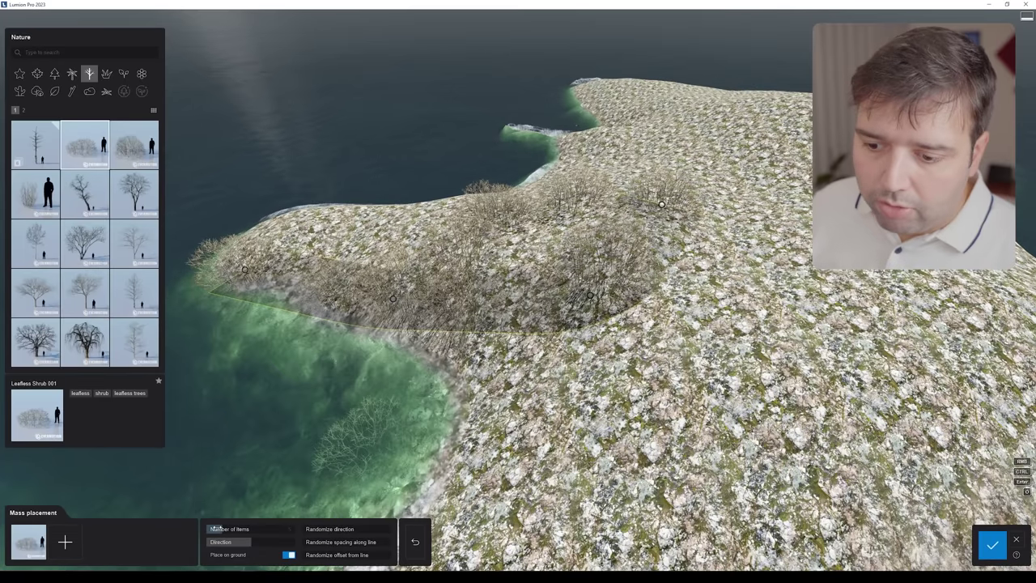
pyautogui.moveTo(239, 529); pyautogui.dragTo(243, 528)
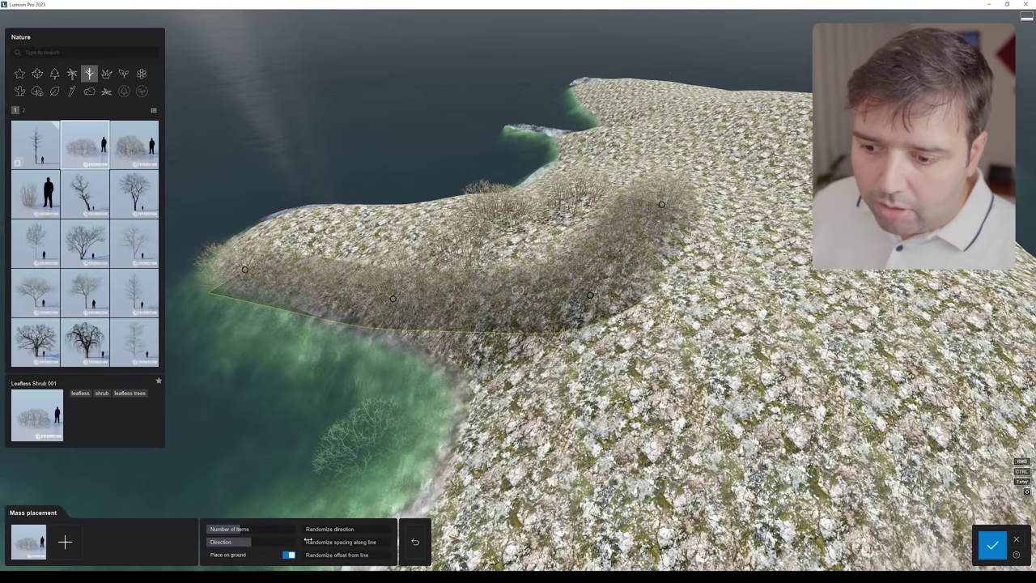
pyautogui.moveTo(323, 554); pyautogui.dragTo(345, 554)
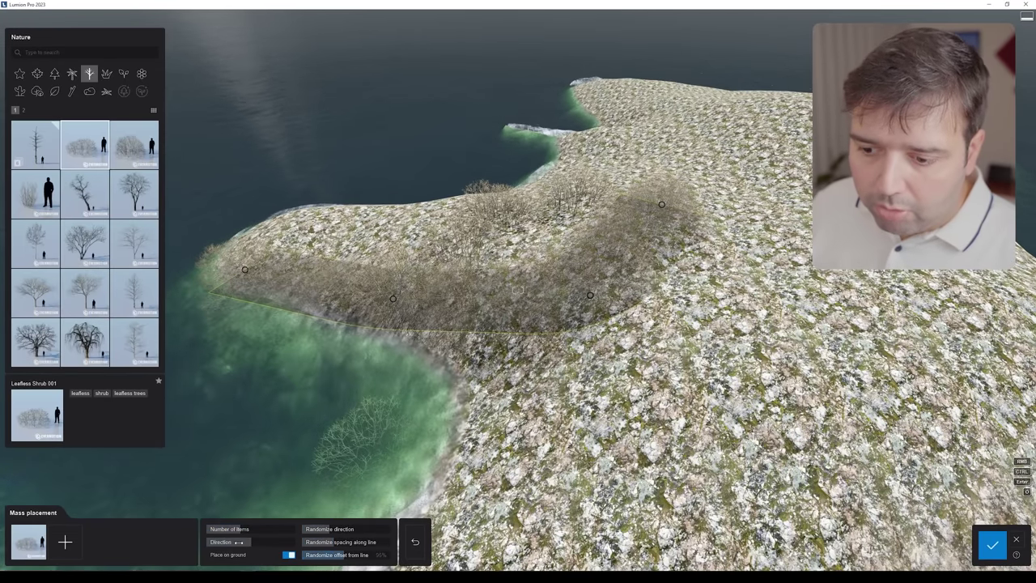
pyautogui.click(993, 544)
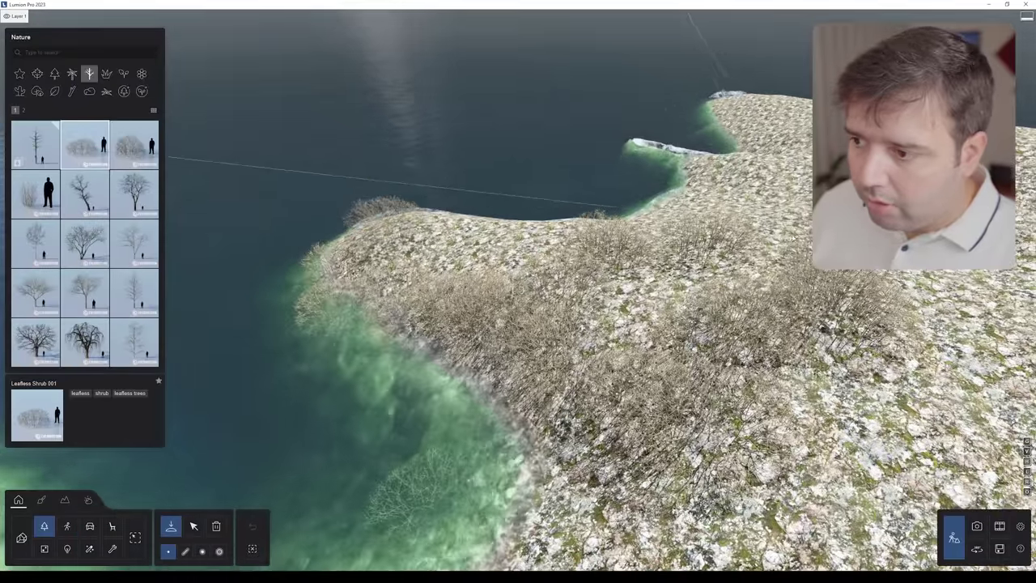
# - Mass-place a second row of Leafless Shrub 001 from the headland's tip along its outer shore to the island's interior
pyautogui.click(185, 552)
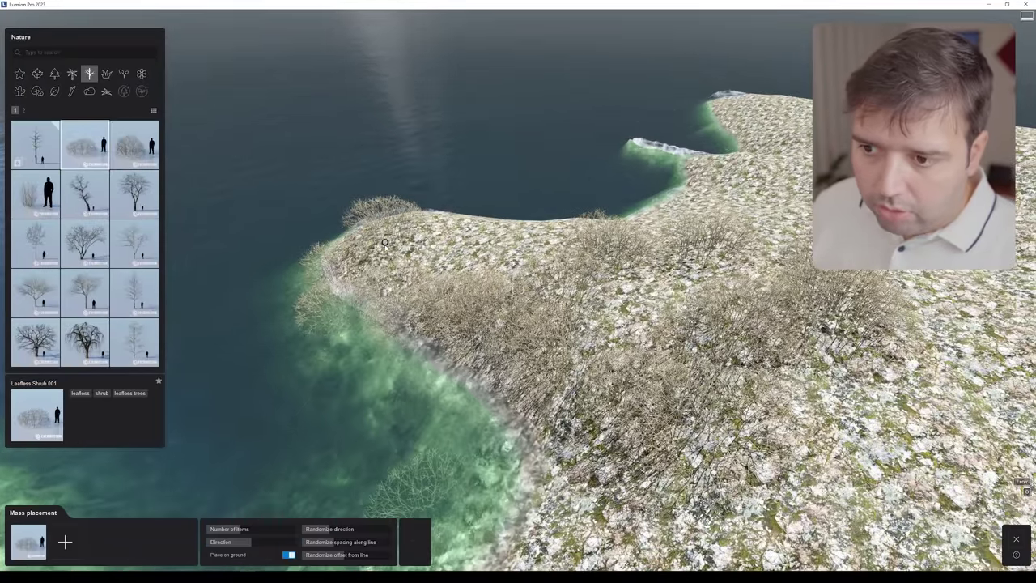
pyautogui.click(389, 250)
pyautogui.click(510, 237)
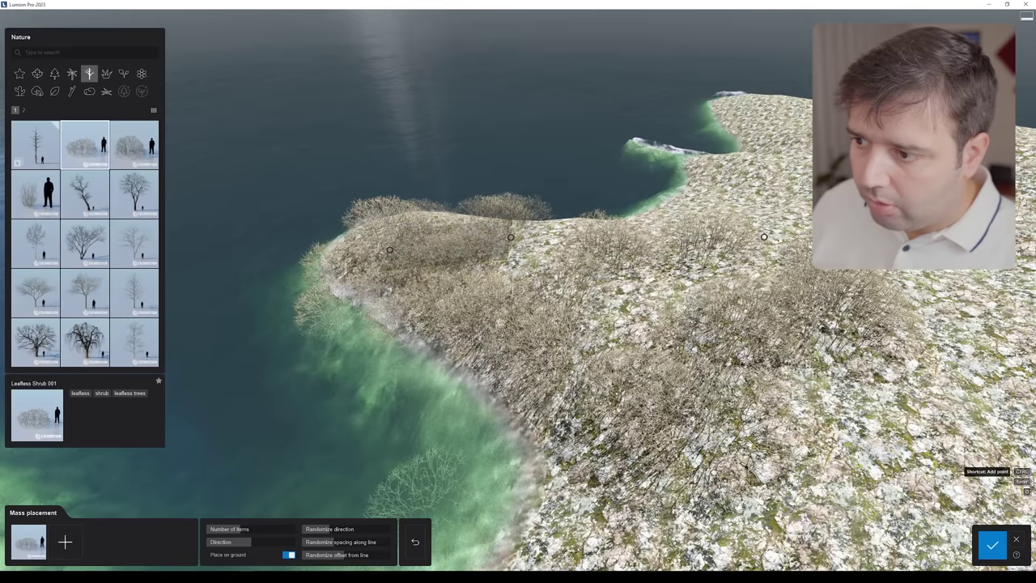
pyautogui.click(792, 233)
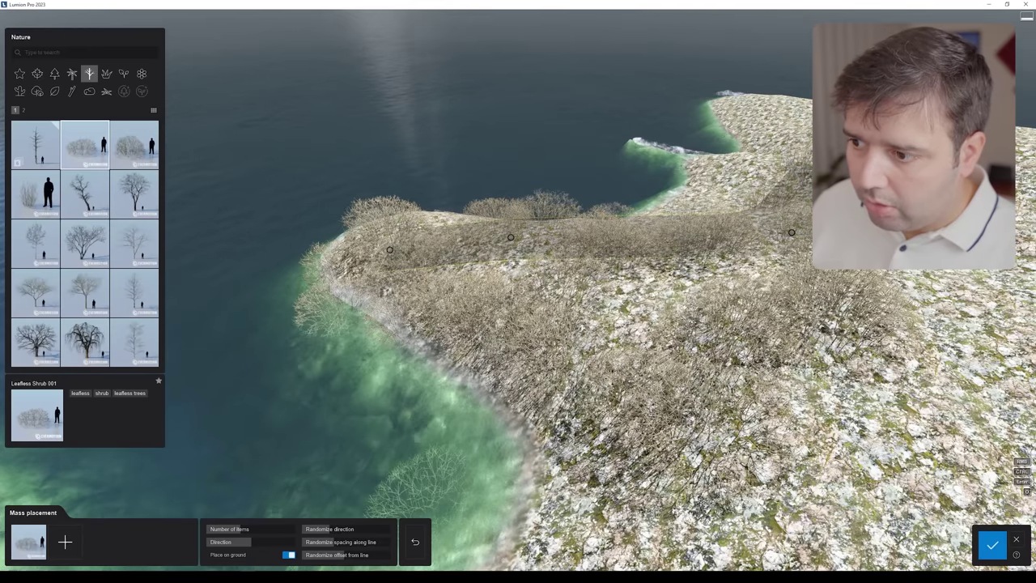
pyautogui.click(992, 545)
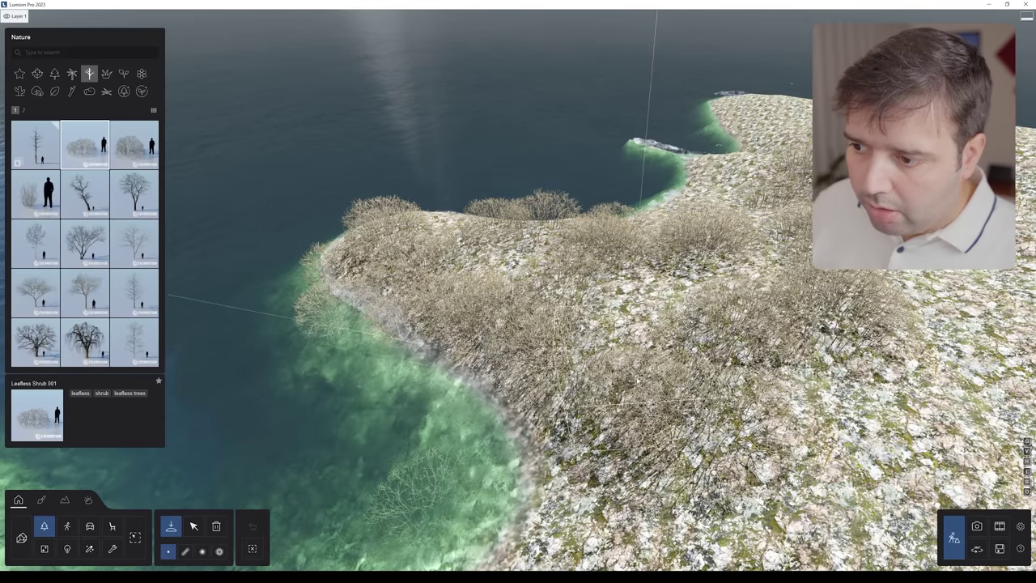
# - Lay out a mixed mass placement of Leafless Shrub 001, 002 and 003 running from inland across the headland to its outer shore
pyautogui.click(185, 551)
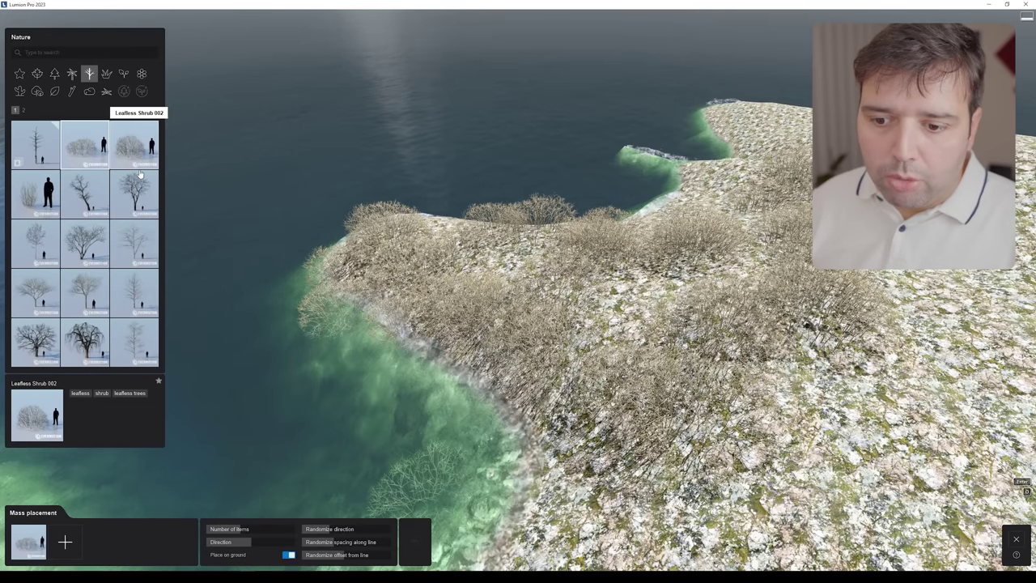
pyautogui.click(65, 541)
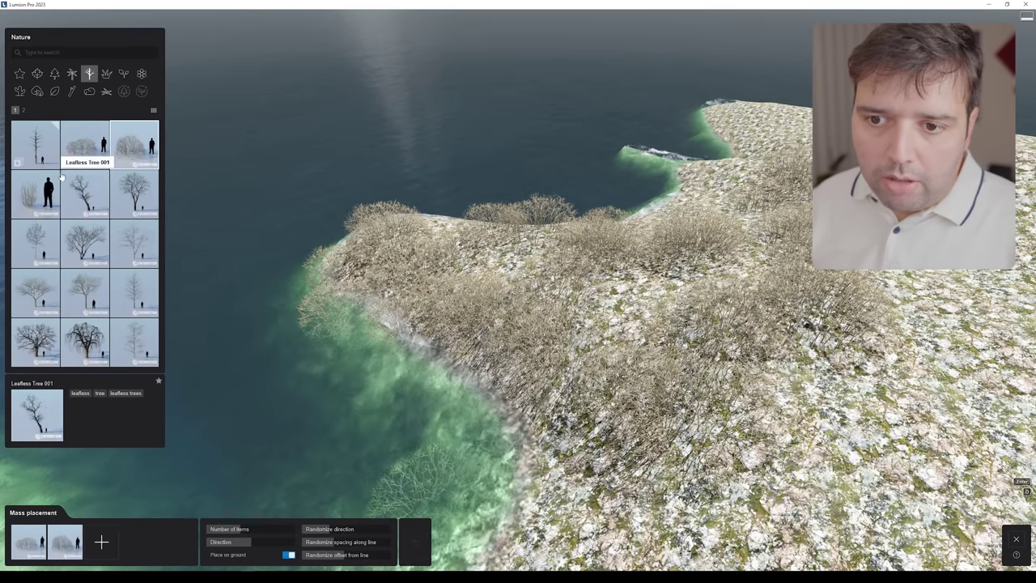
pyautogui.click(35, 193)
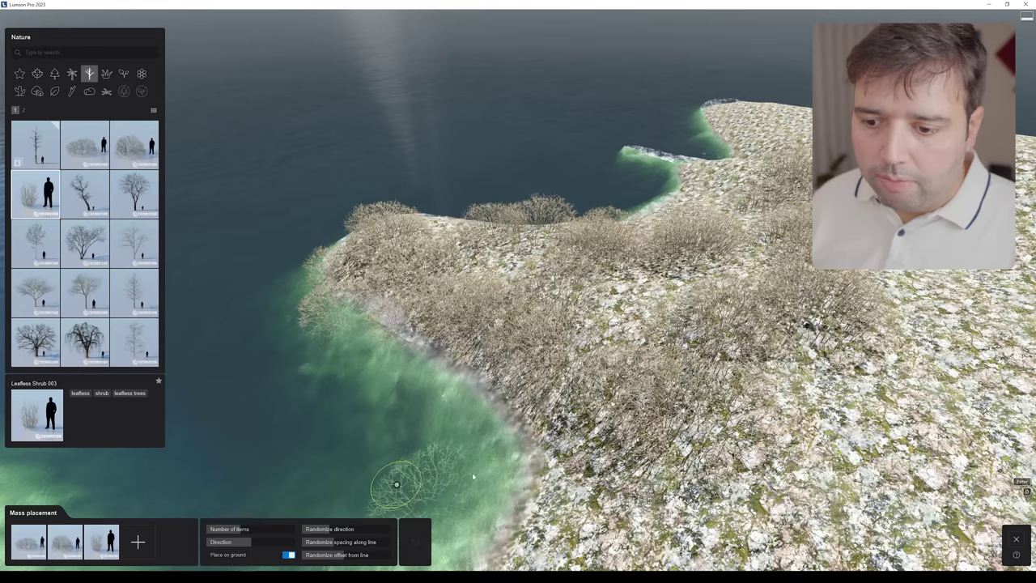
pyautogui.click(820, 482)
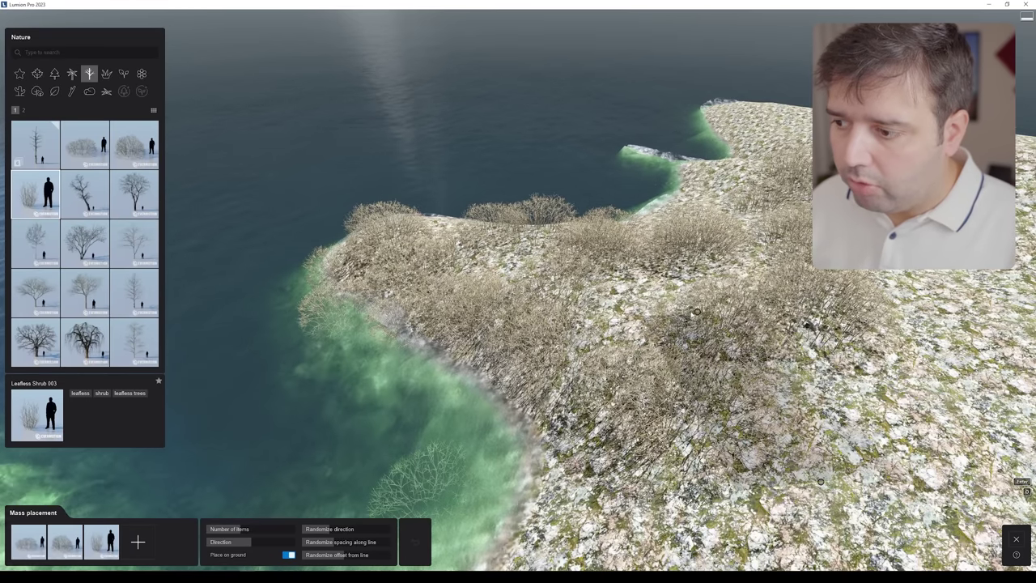
pyautogui.click(689, 309)
pyautogui.click(500, 260)
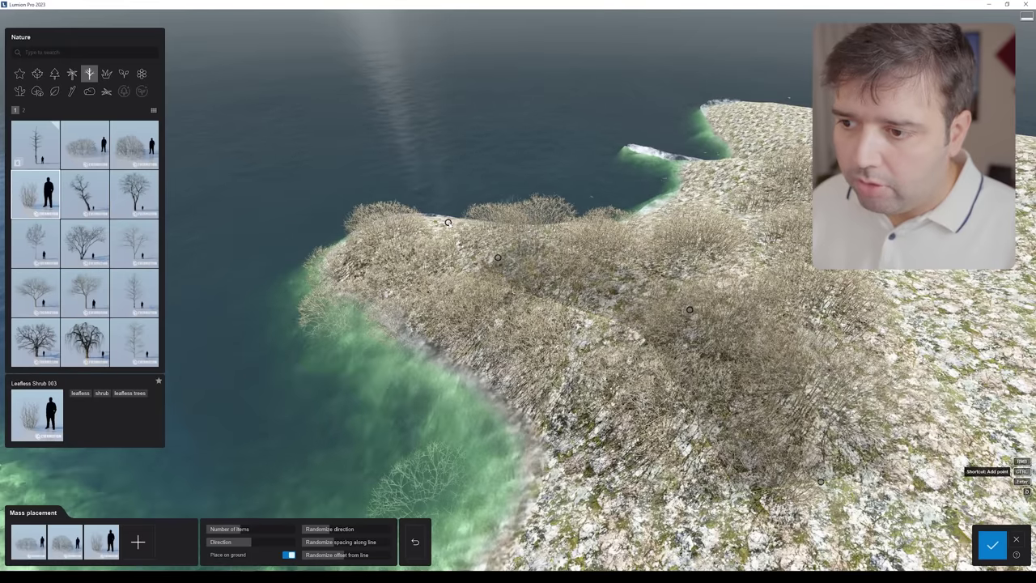
pyautogui.click(435, 221)
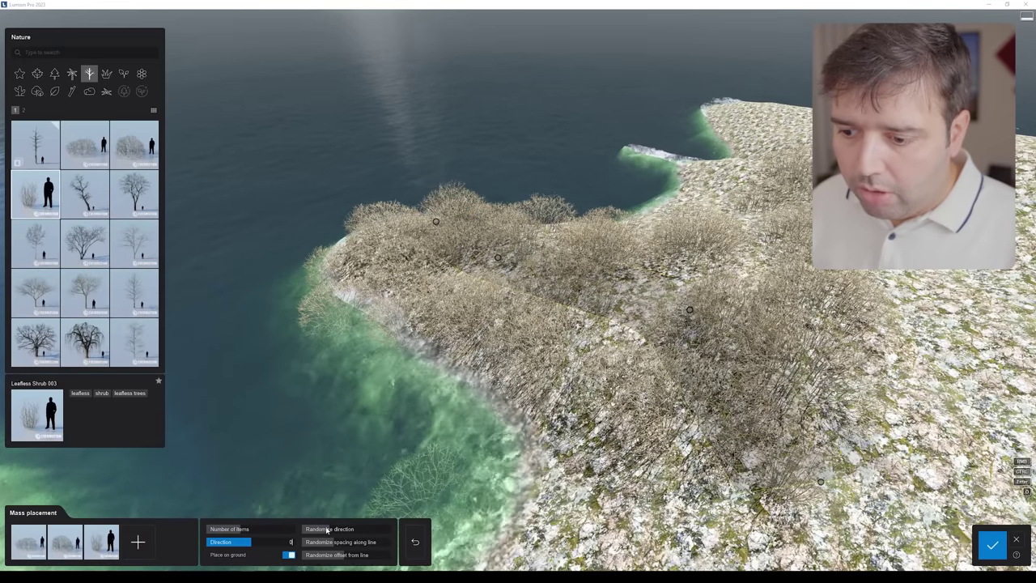
# - Adjust the mixed shrub row's spacing randomization, increase its offset from the line, set the number of items to 41, and place it
pyautogui.click(340, 543)
pyautogui.moveTo(344, 542); pyautogui.dragTo(337, 542)
pyautogui.moveTo(343, 555); pyautogui.dragTo(368, 551)
pyautogui.moveTo(274, 528); pyautogui.dragTo(261, 530)
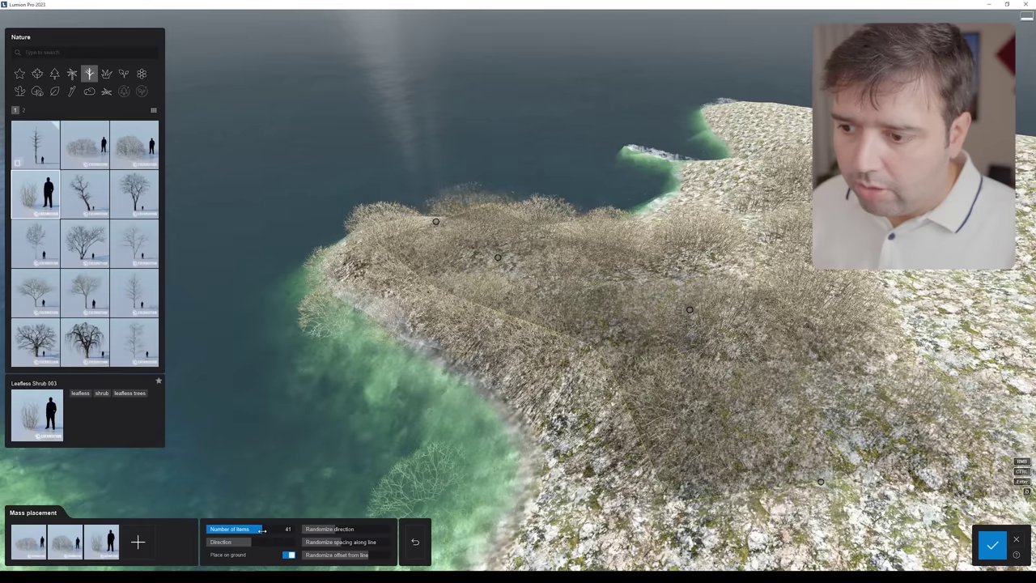
pyautogui.click(992, 544)
# - Select one Leafless Shrub 002 on the headland and extend the selection to all objects in the same category
pyautogui.moveTo(733, 485); pyautogui.dragTo(789, 332, button='right')
pyautogui.press('e')
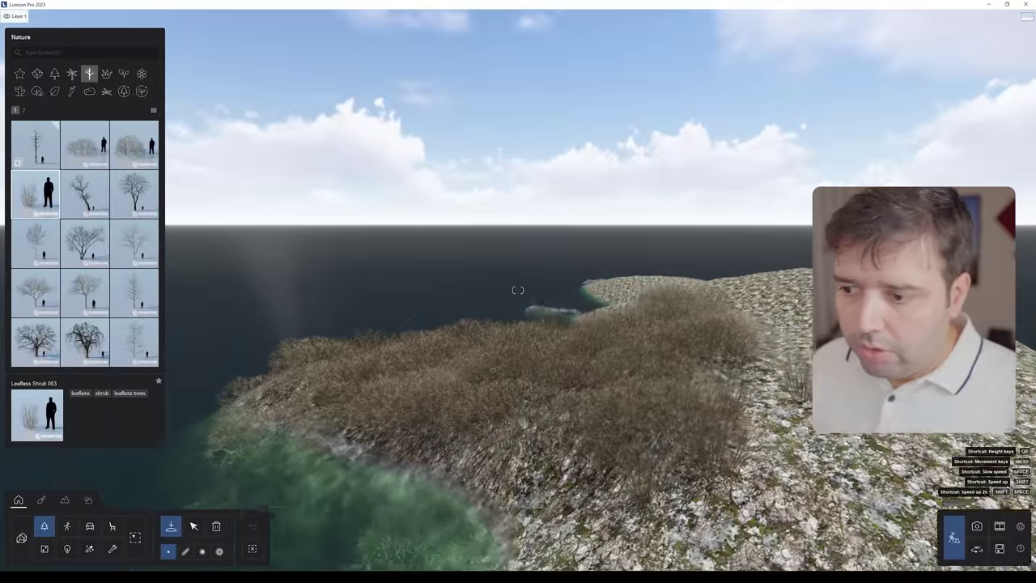
pyautogui.click(193, 526)
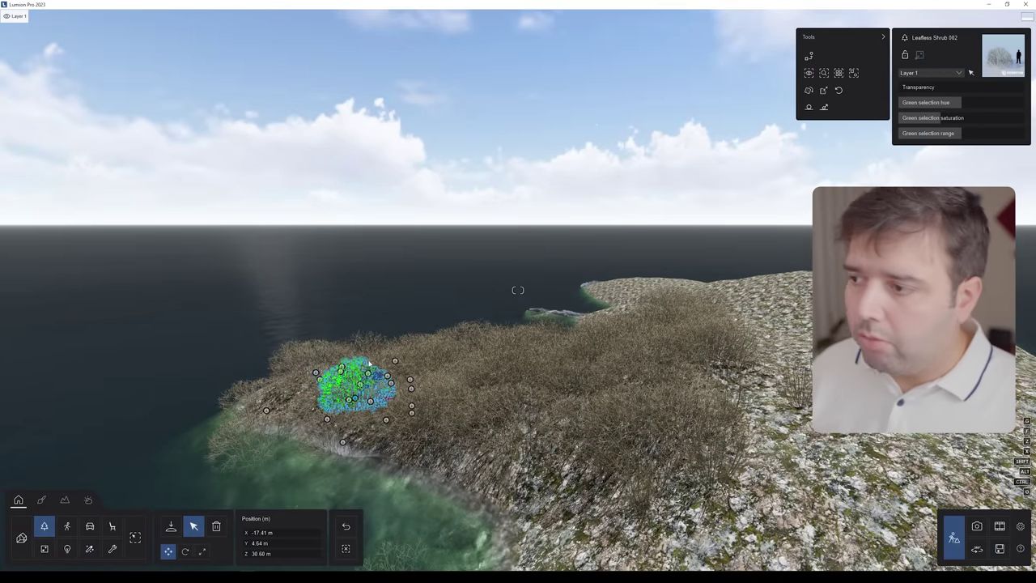
pyautogui.click(354, 386)
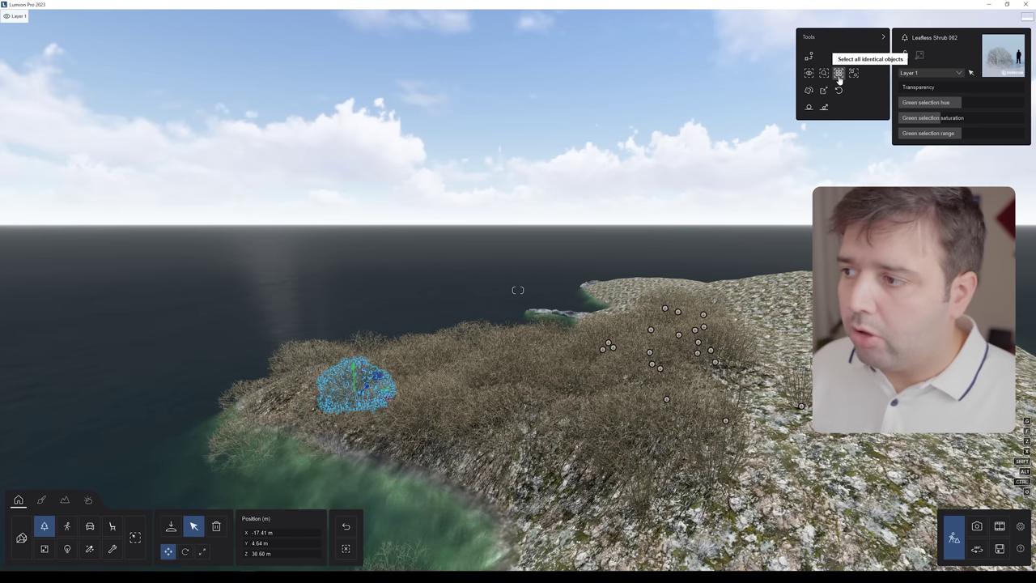
pyautogui.click(839, 74)
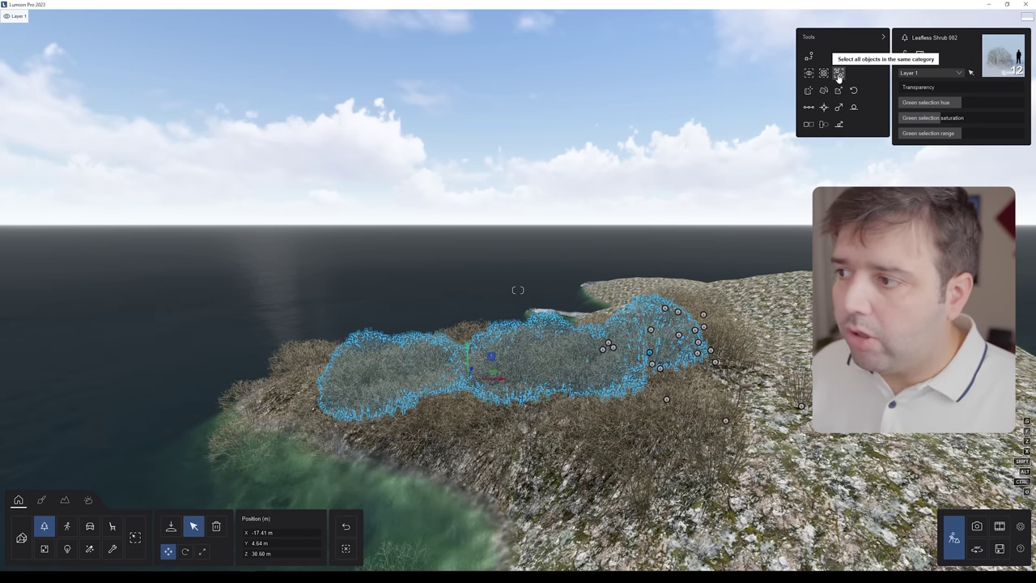
pyautogui.click(838, 74)
# - Conform all selected shrubs to the landscape and randomize their rotation and size
pyautogui.moveTo(638, 202); pyautogui.dragTo(607, 260, button='right')
pyautogui.press('s')
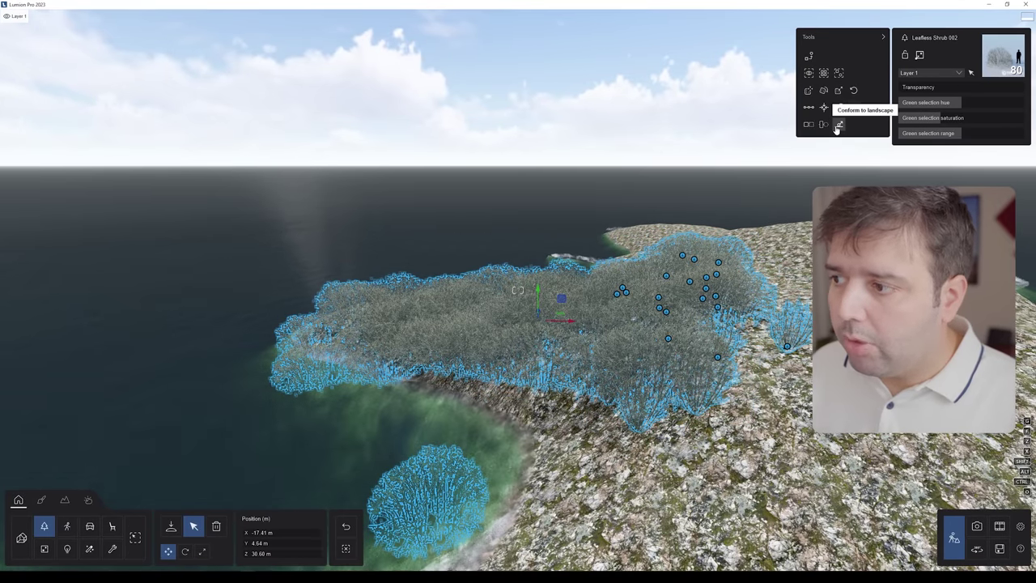
pyautogui.click(837, 126)
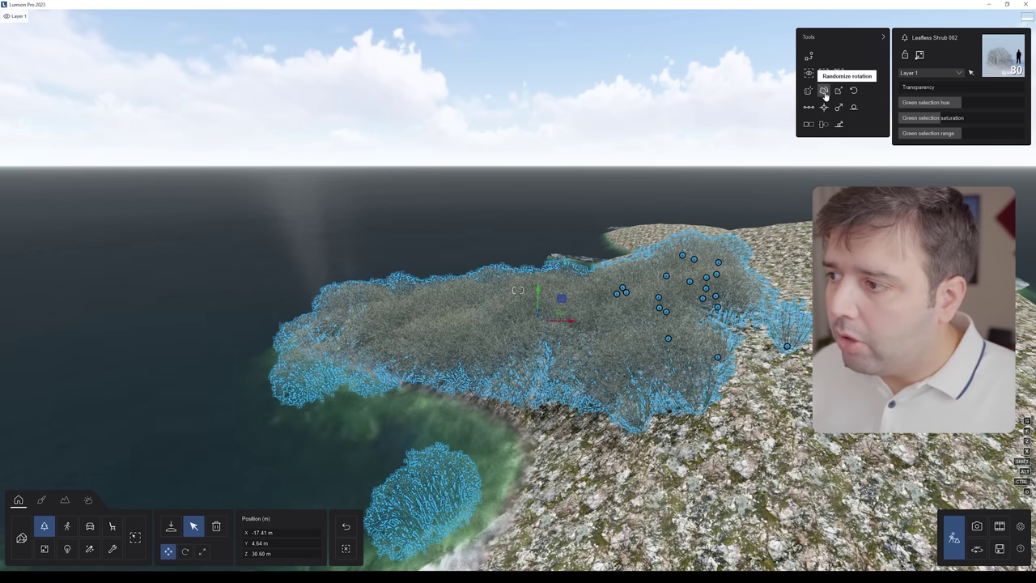
pyautogui.click(824, 91)
pyautogui.click(838, 92)
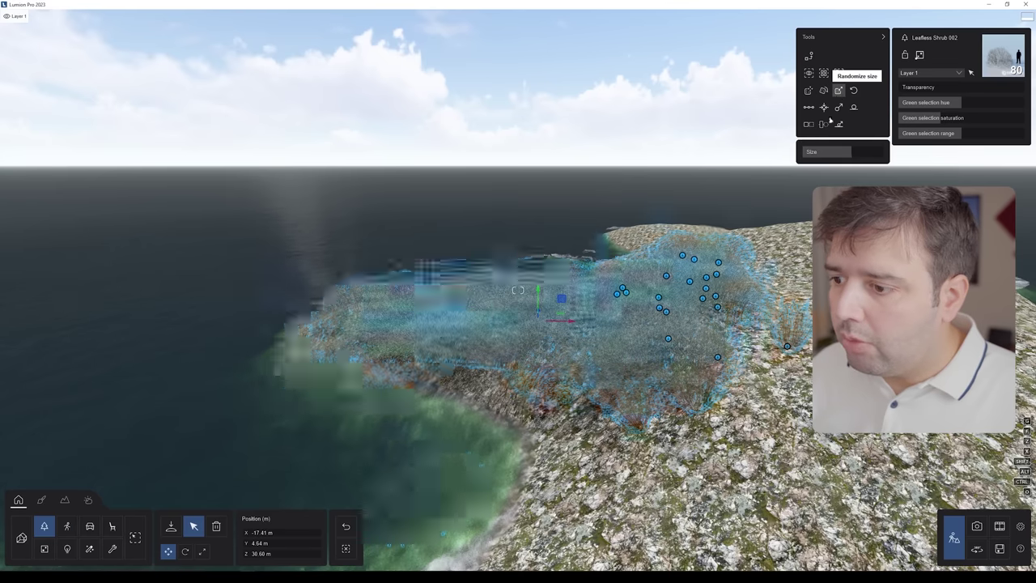
# - Adjust the overall size of the selected shrubs with the scale tool
pyautogui.press('l')
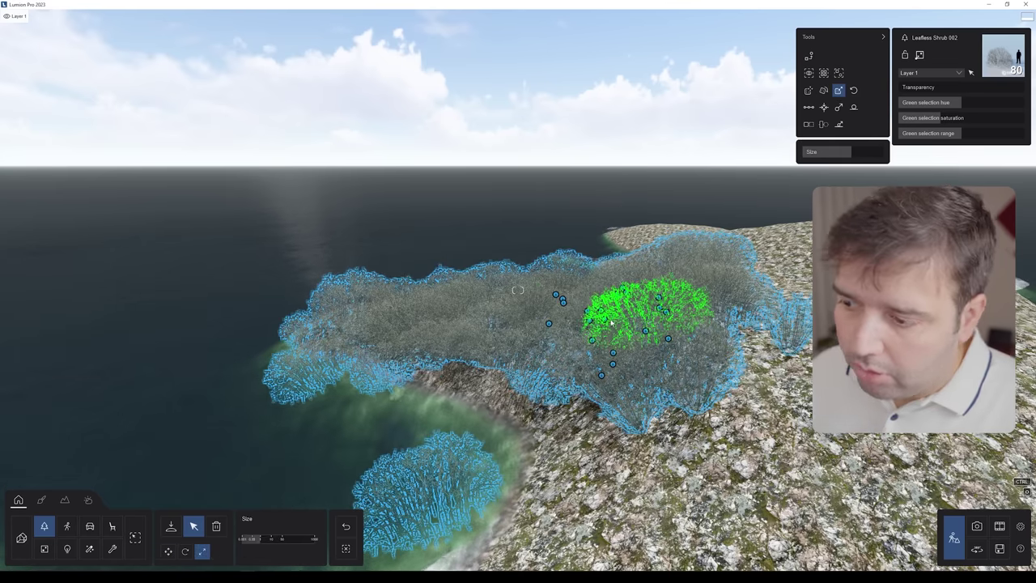
pyautogui.moveTo(615, 369); pyautogui.dragTo(613, 372)
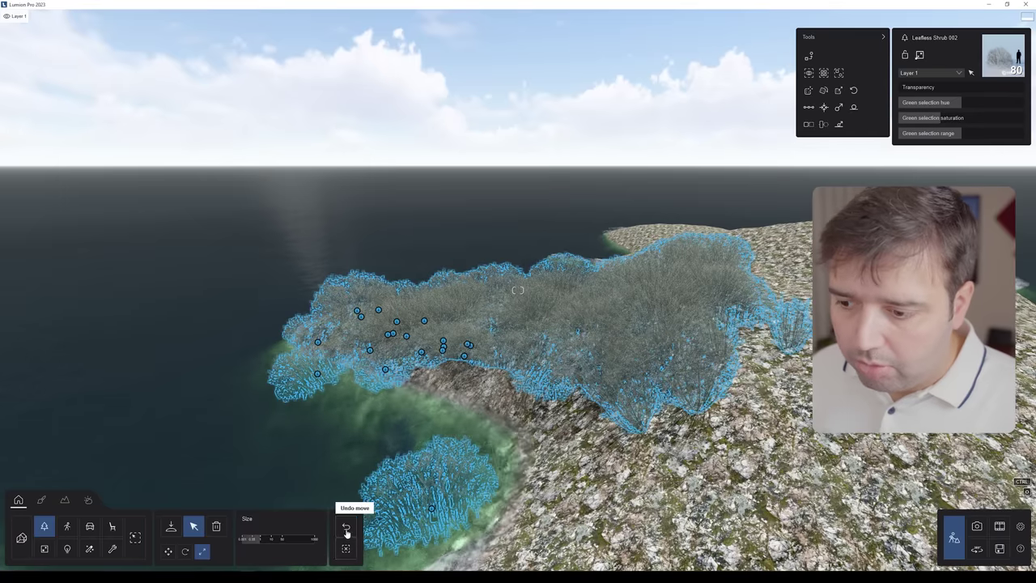
# - Undo the last change, shrink the selected Leafless Shrub 002 group with the size control, adjust its height, and deselect it
pyautogui.click(346, 529)
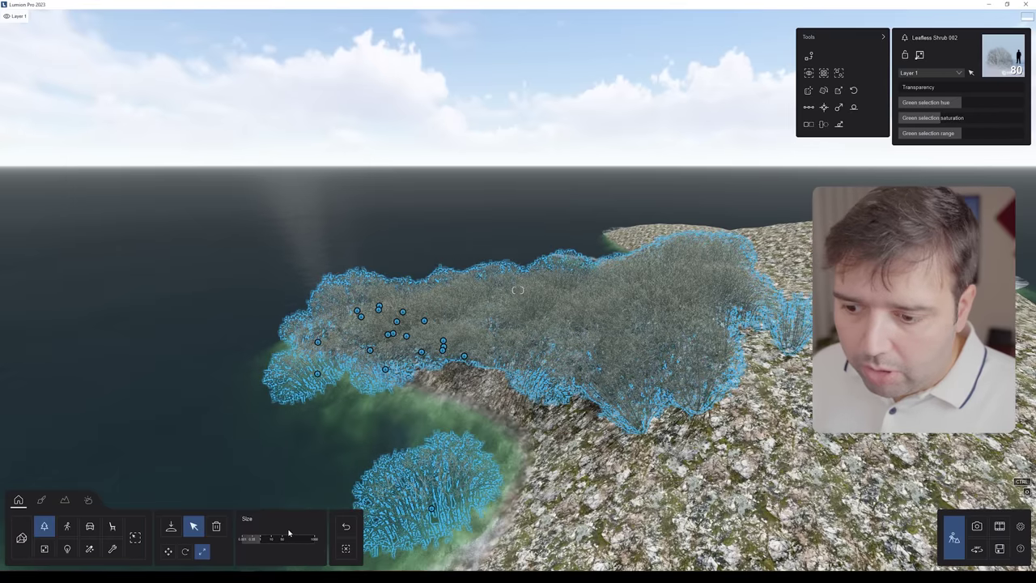
pyautogui.moveTo(261, 545); pyautogui.dragTo(212, 548)
pyautogui.press('m')
pyautogui.moveTo(538, 292); pyautogui.dragTo(541, 301)
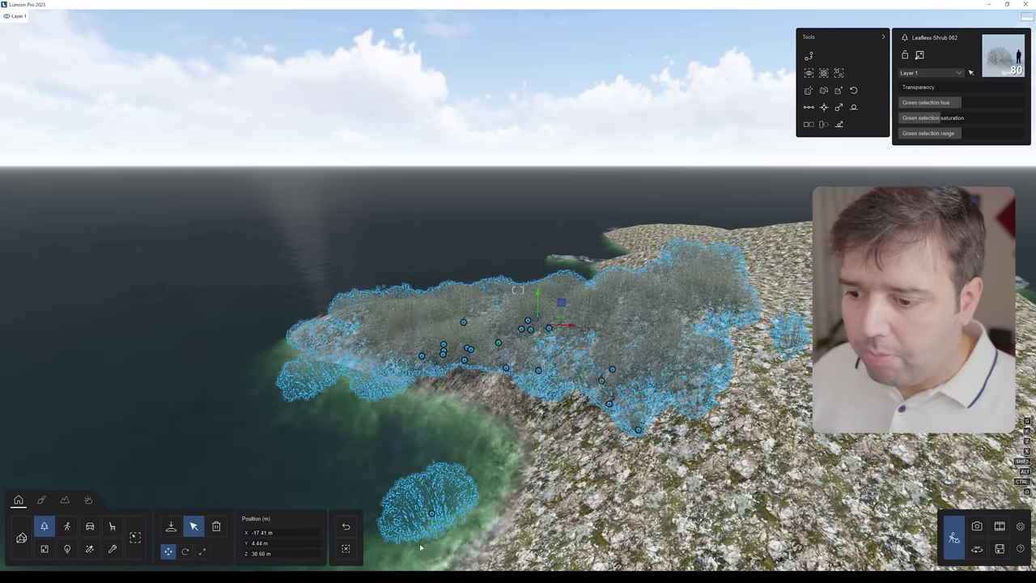
pyautogui.click(347, 550)
# - Check how the shrub-covered headland looks through the windows from inside the kitchen
pyautogui.moveTo(275, 455); pyautogui.dragTo(266, 368, button='right')
pyautogui.press('s')
pyautogui.moveTo(518, 290)
pyautogui.mouseDown(button='right')
pyautogui.moveTo(518, 250)
pyautogui.moveTo(518, 272)
pyautogui.mouseUp(button='right')
pyautogui.press('d')
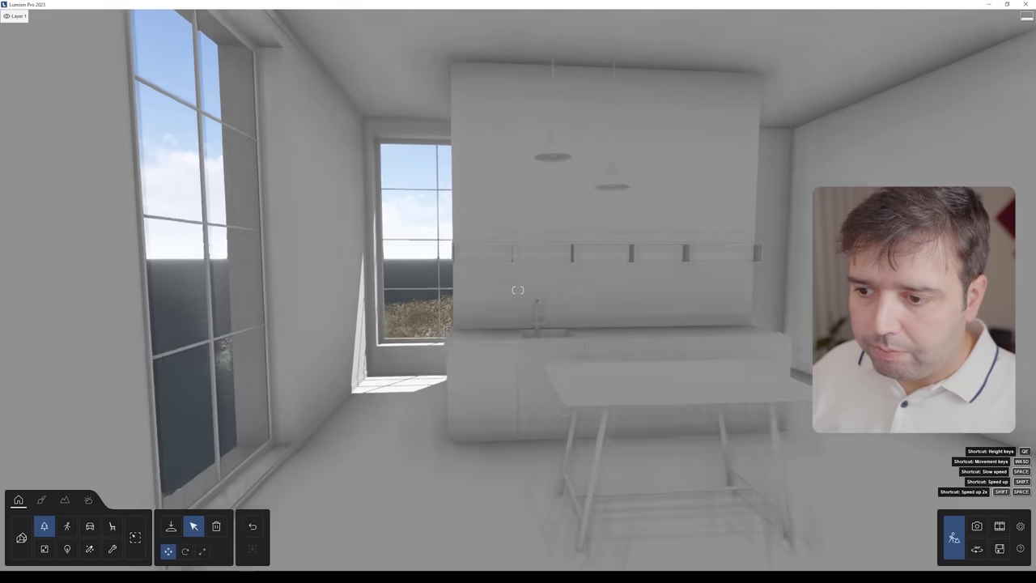
pyautogui.press('ctrl')
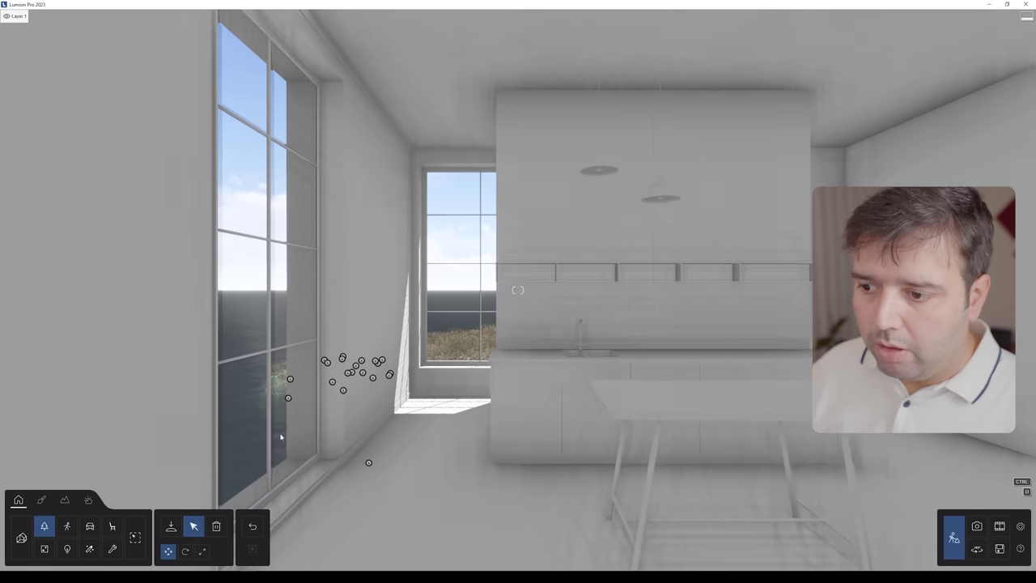
pyautogui.keyDown('ctrl'); pyautogui.click(410, 371); pyautogui.keyUp('ctrl')
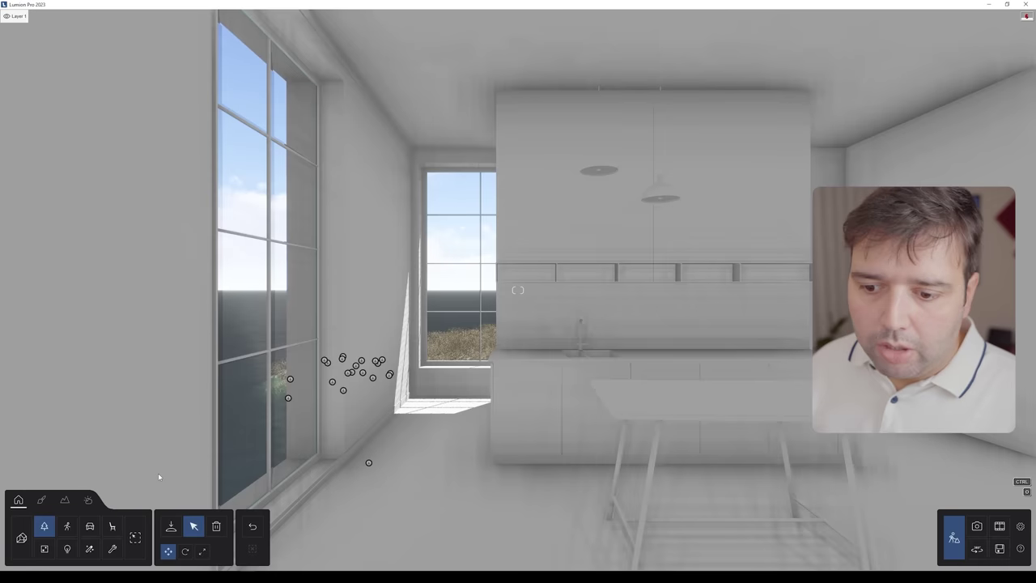
# - Browse the leafless trees in the nature library and their grouped variants for a tree to plant outside
pyautogui.click(43, 525)
pyautogui.scroll(-1, 126, 235)
pyautogui.scroll(1, 125, 235)
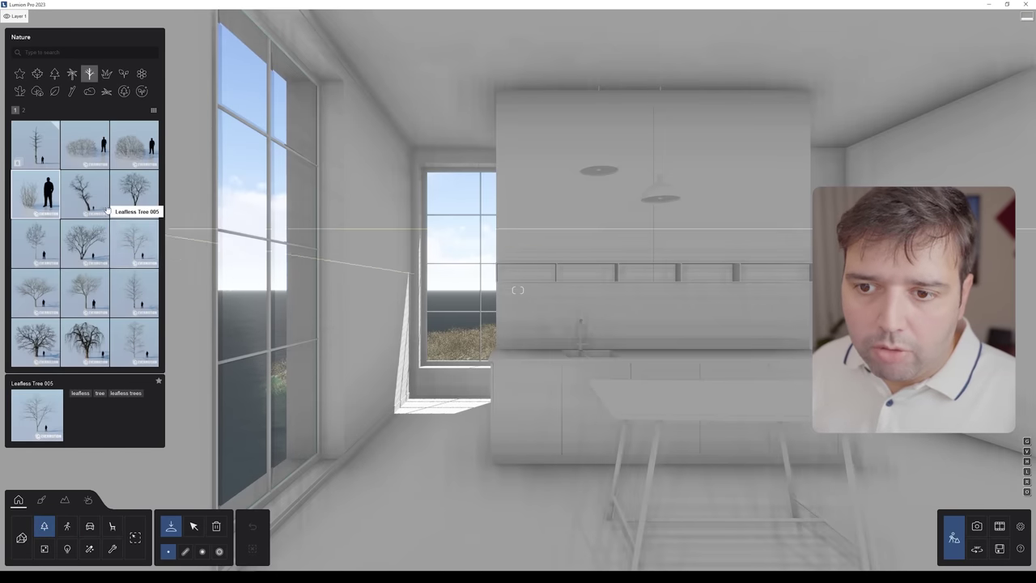
pyautogui.scroll(-1, 125, 234)
pyautogui.click(20, 143)
pyautogui.click(34, 148)
pyautogui.click(42, 156)
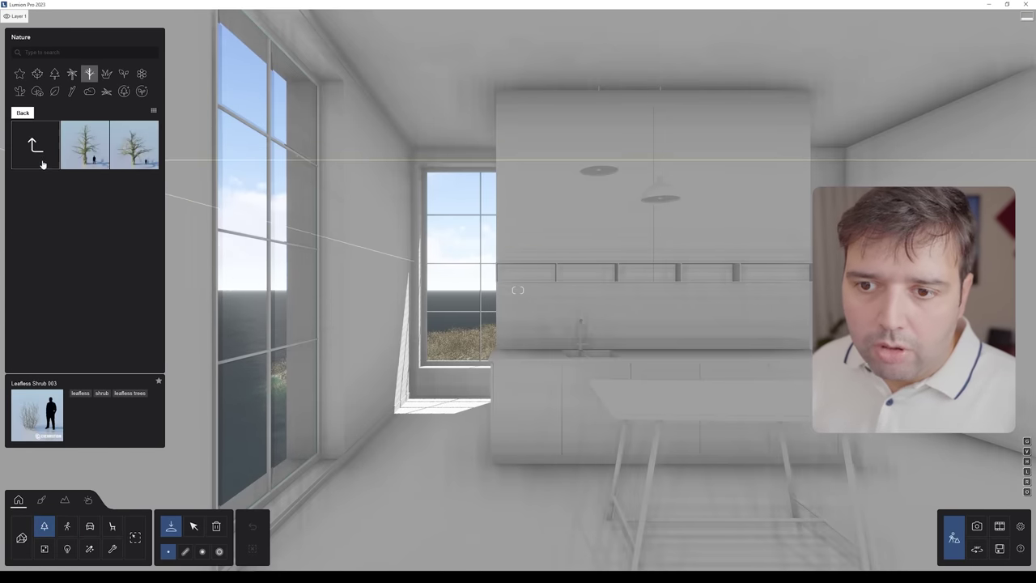
pyautogui.click(39, 157)
pyautogui.click(35, 143)
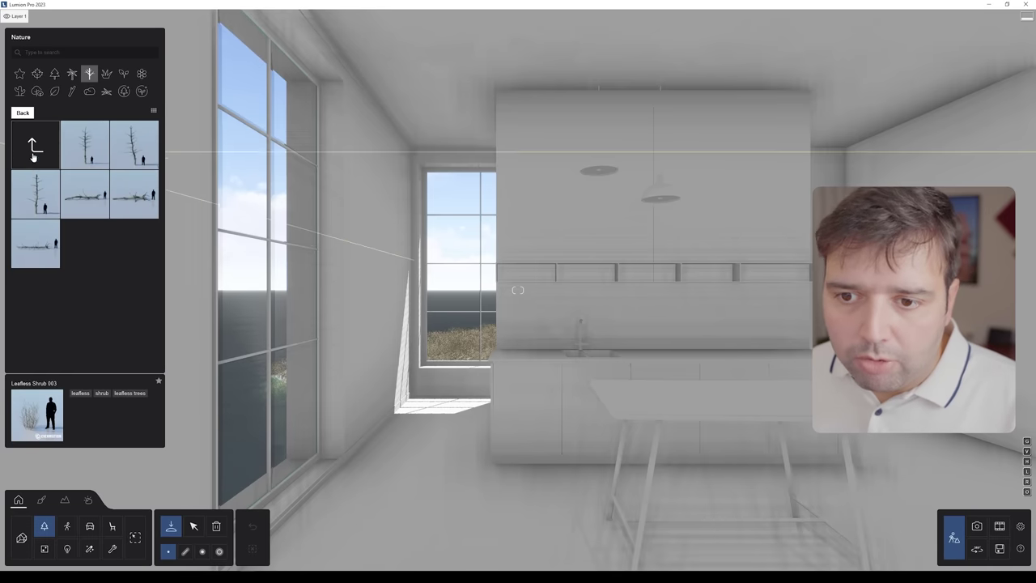
pyautogui.click(34, 144)
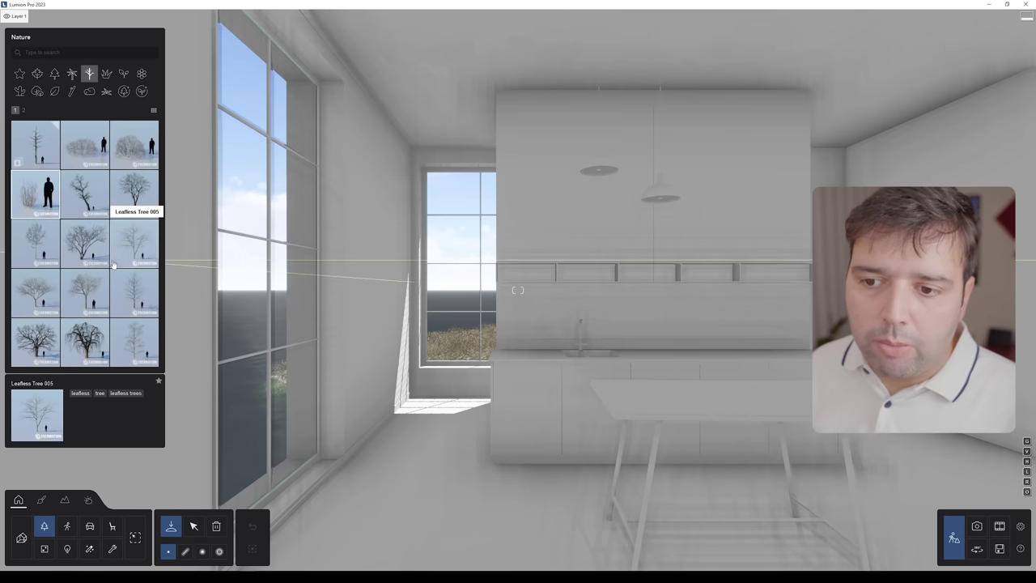
# - Place one Leafless Tree 007 on the rocky headland near the shrubs outside the kitchen
pyautogui.click(134, 292)
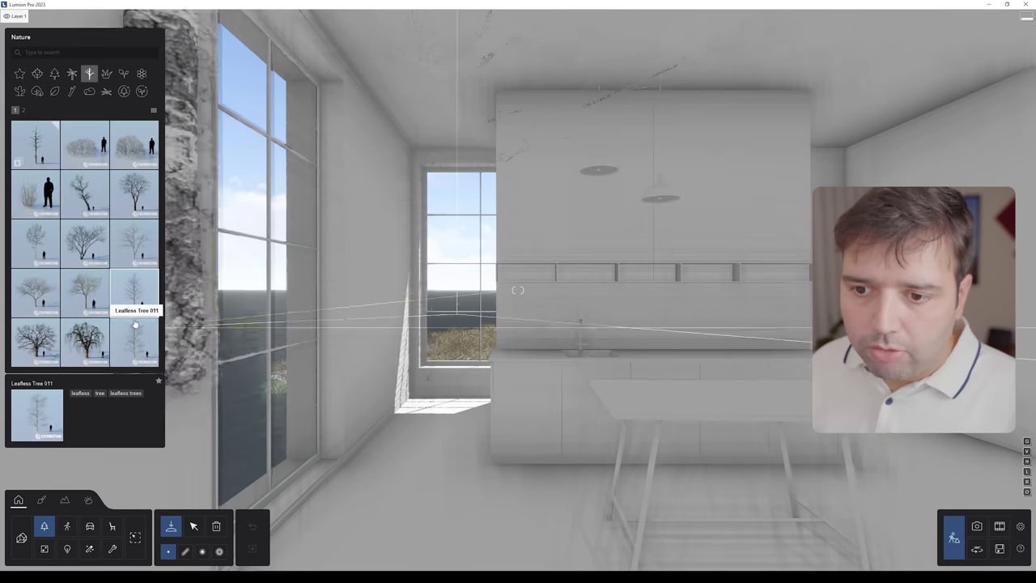
pyautogui.click(97, 298)
pyautogui.press('w')
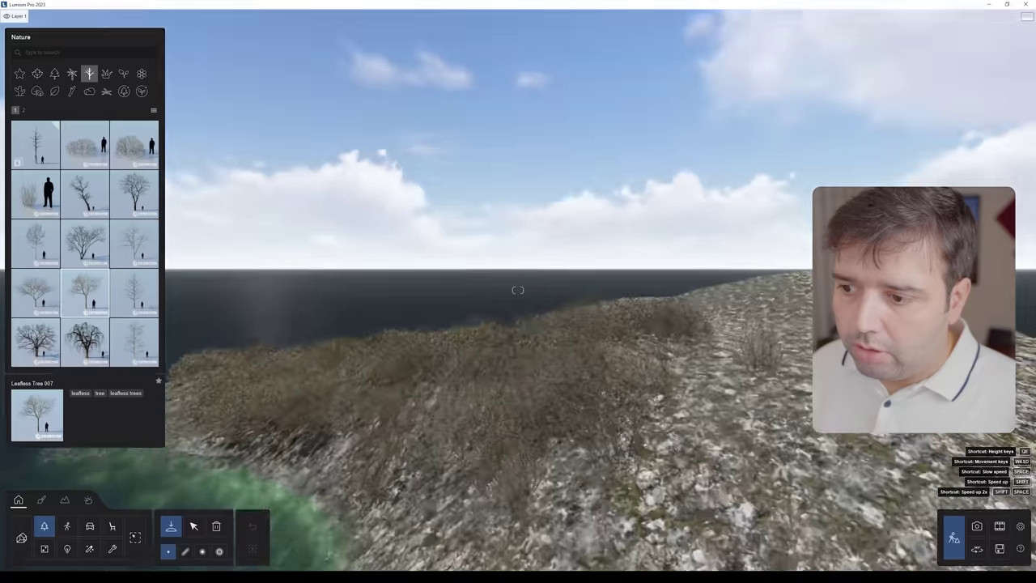
pyautogui.moveTo(372, 427); pyautogui.dragTo(372, 550, button='right')
pyautogui.press('s')
pyautogui.moveTo(372, 454); pyautogui.dragTo(494, 429, button='right')
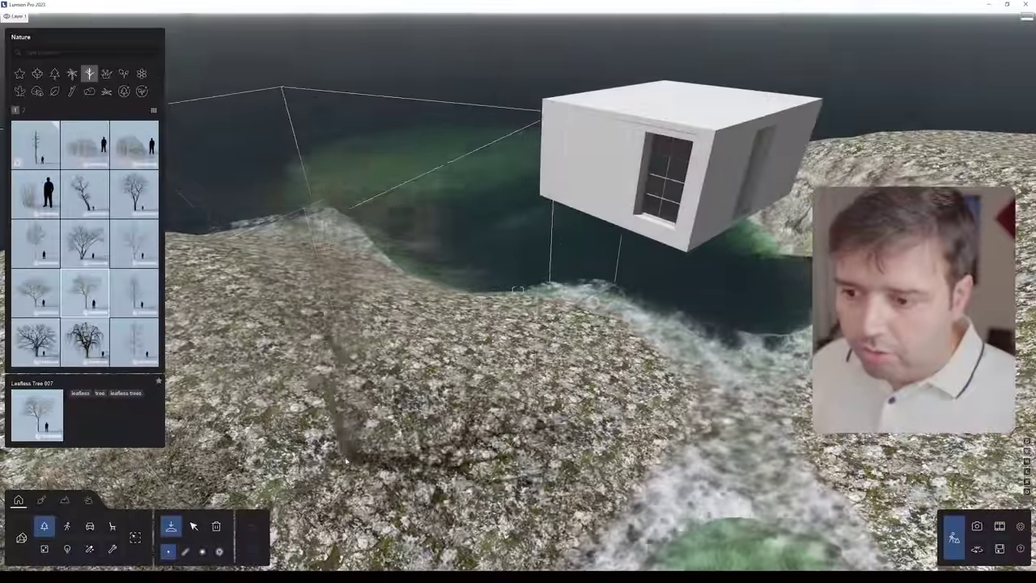
pyautogui.click(193, 527)
# - Select the Leafless Tree 007 and examine its position in the far window from inside the kitchen
pyautogui.moveTo(518, 290); pyautogui.dragTo(453, 202, button='right')
pyautogui.press('w')
pyautogui.press('s')
pyautogui.moveTo(518, 290); pyautogui.dragTo(664, 289, button='right')
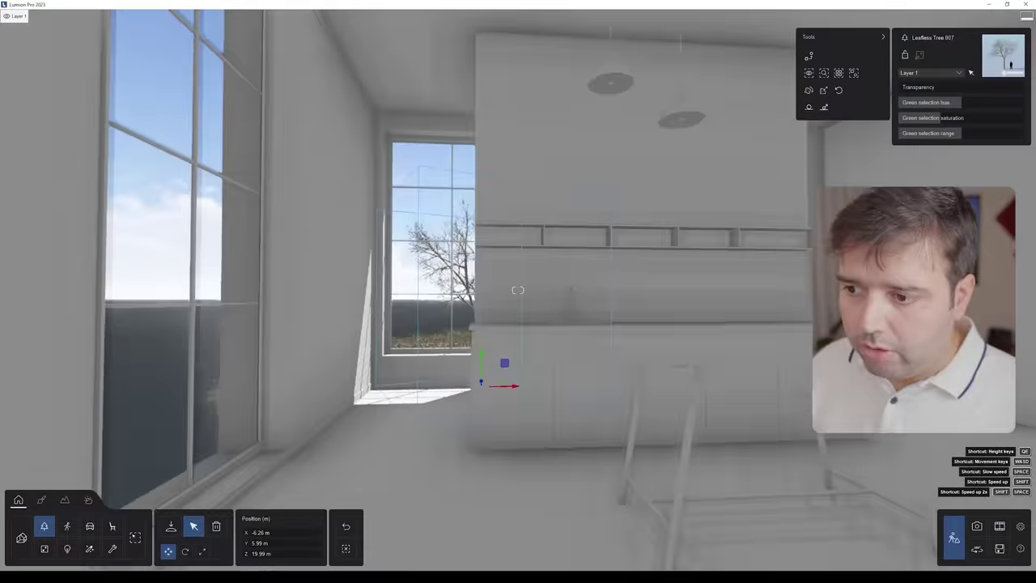
pyautogui.moveTo(518, 290); pyautogui.dragTo(511, 298, button='right')
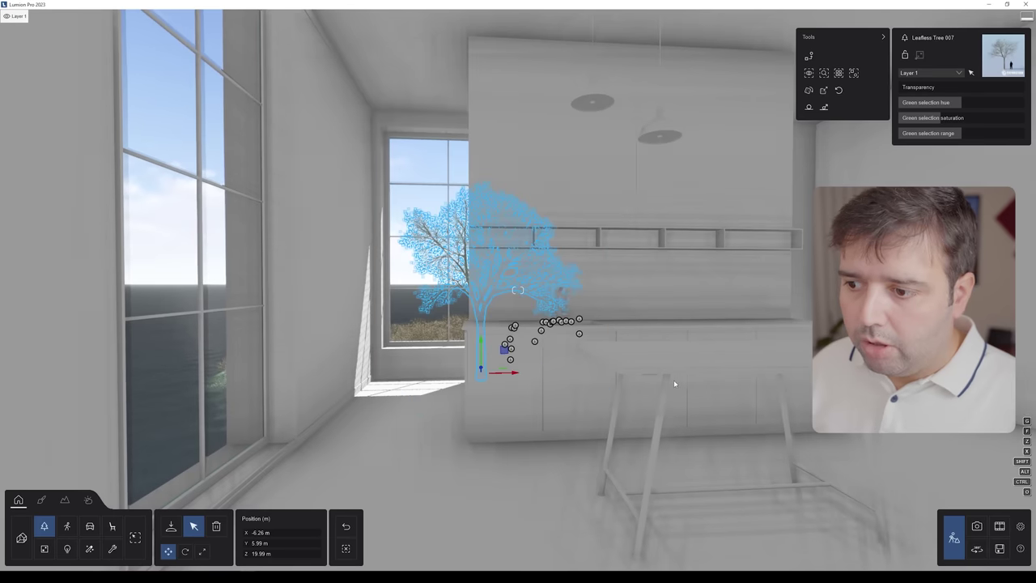
pyautogui.press('s')
pyautogui.press('d')
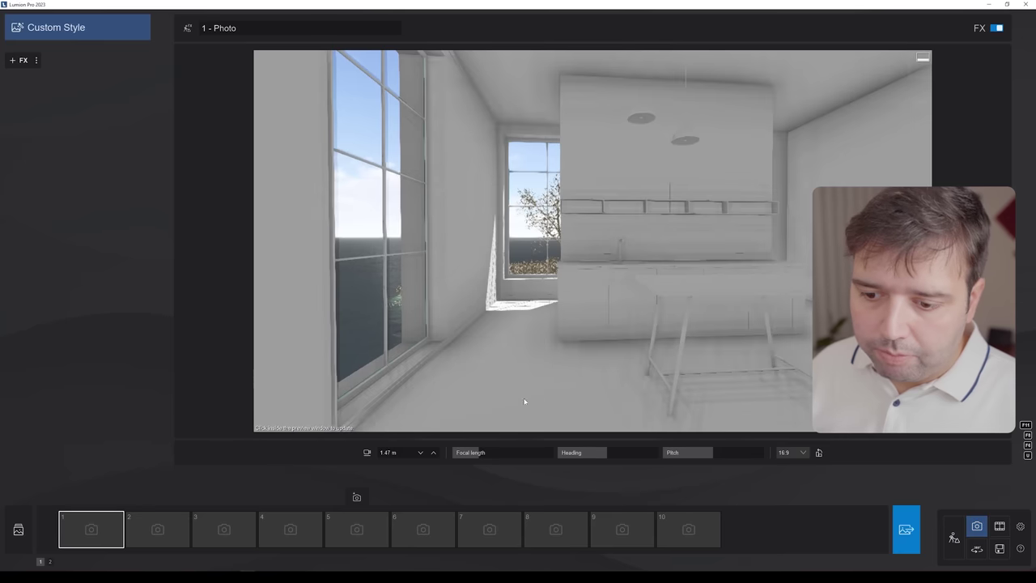
# - In photo mode, frame the kitchen with a focal length of 24 and a camera height of 1.67 m
pyautogui.press('d')
pyautogui.moveTo(519, 411); pyautogui.dragTo(517, 384, button='right')
pyautogui.press('w')
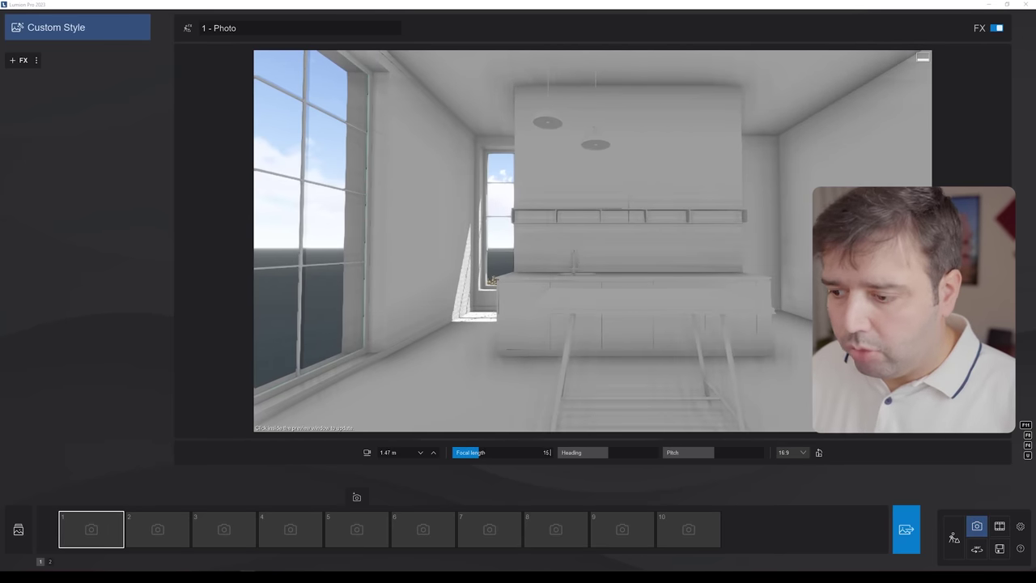
pyautogui.press('BackSpace')
pyautogui.press('BackSpace')
pyautogui.write('24')
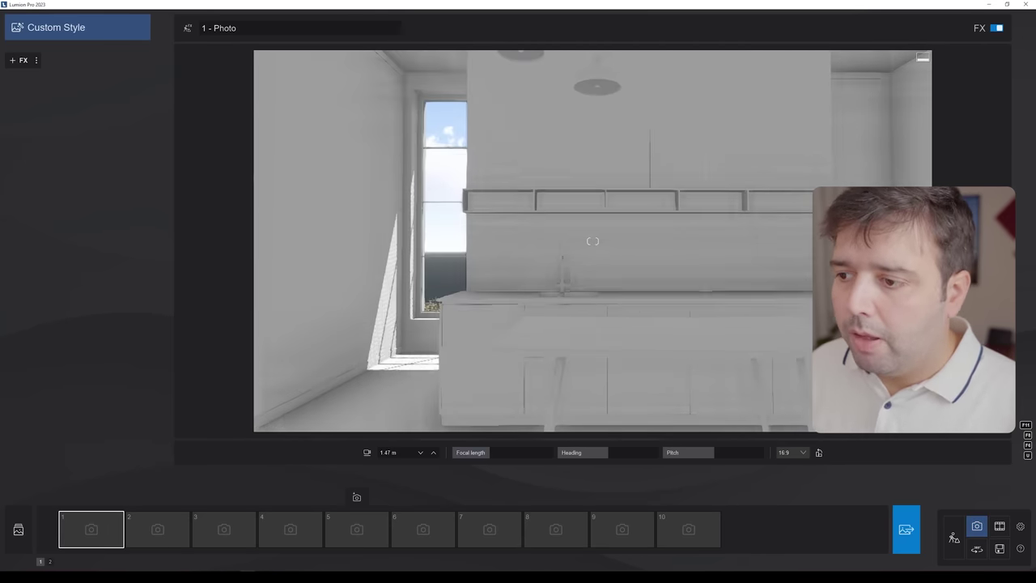
pyautogui.write('s')
pyautogui.moveTo(805, 397); pyautogui.dragTo(805, 411, button='right')
pyautogui.press('q')
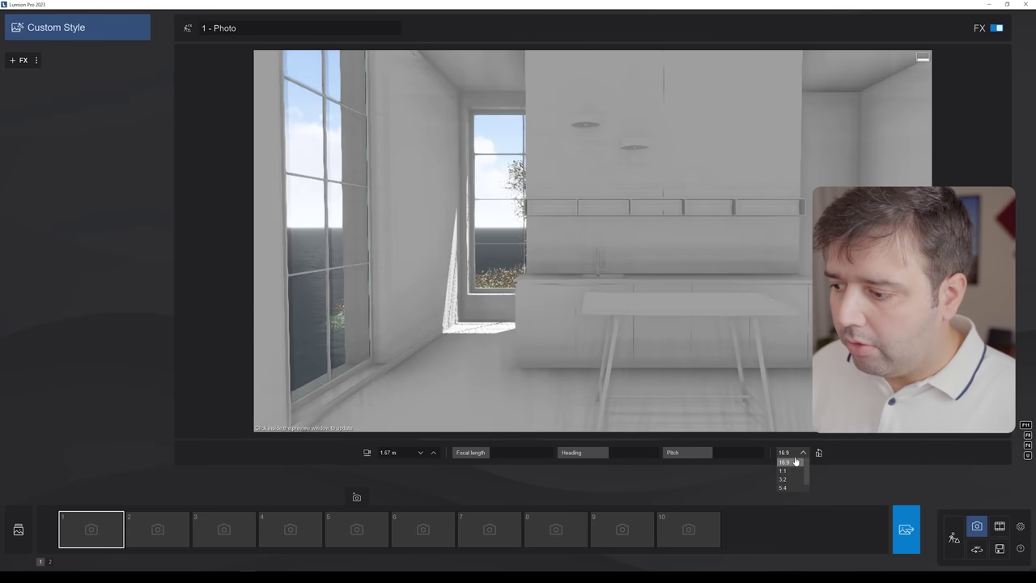
# - Set the photo's aspect ratio to 3:2, flip it to portrait orientation, and reframe the kitchen
pyautogui.click(790, 471)
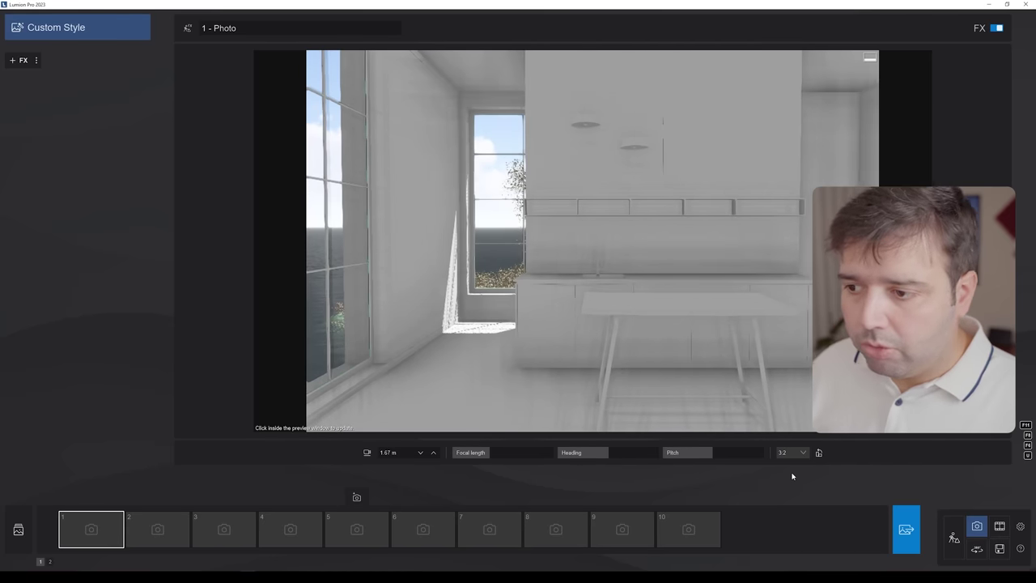
pyautogui.click(818, 454)
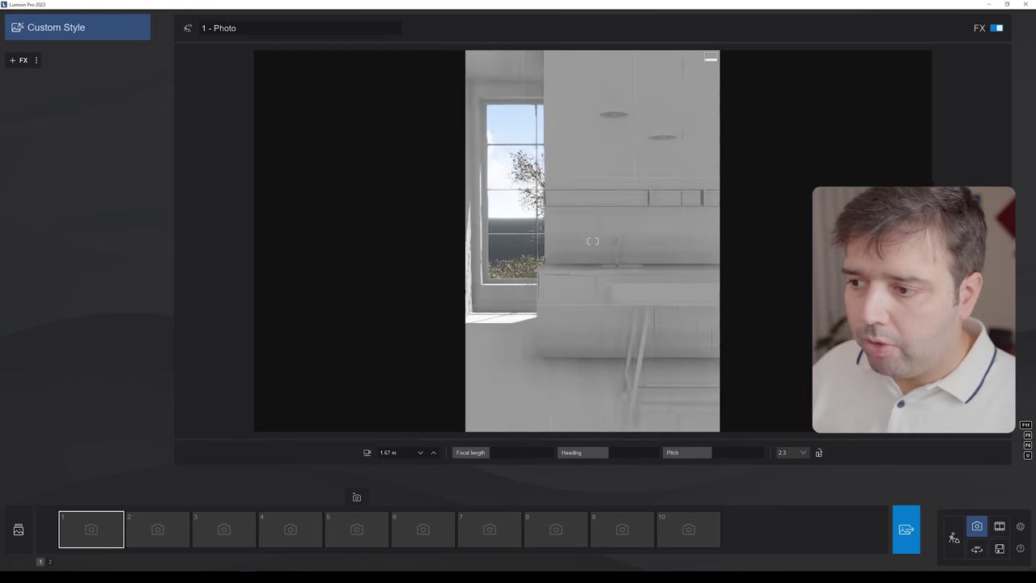
pyautogui.press('s')
pyautogui.press('e')
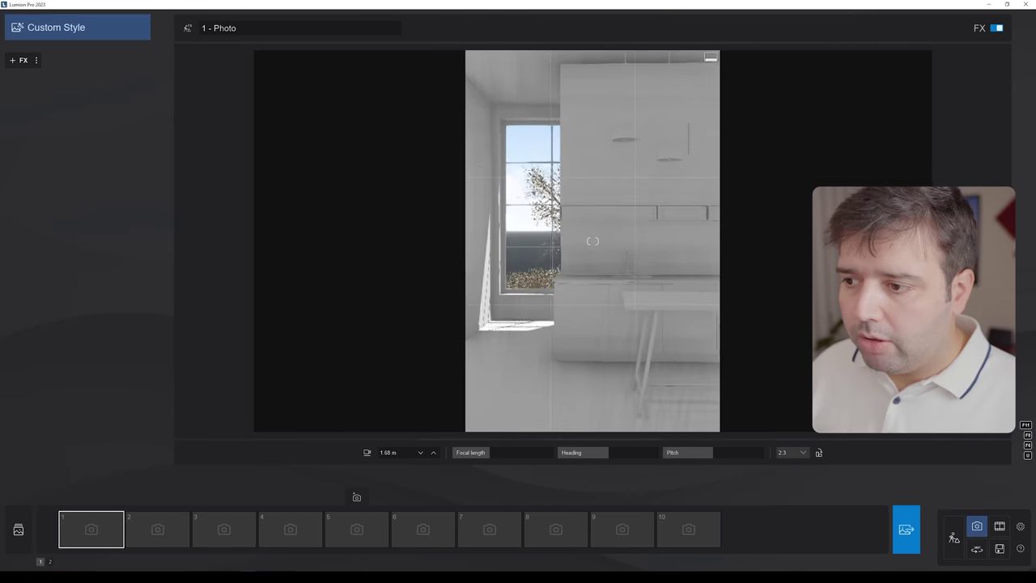
# - Set the portrait photo's ratio to 4:5, adjust the camera height to 1.67 m, and store the view in photo slot 1
pyautogui.click(789, 455)
pyautogui.click(785, 479)
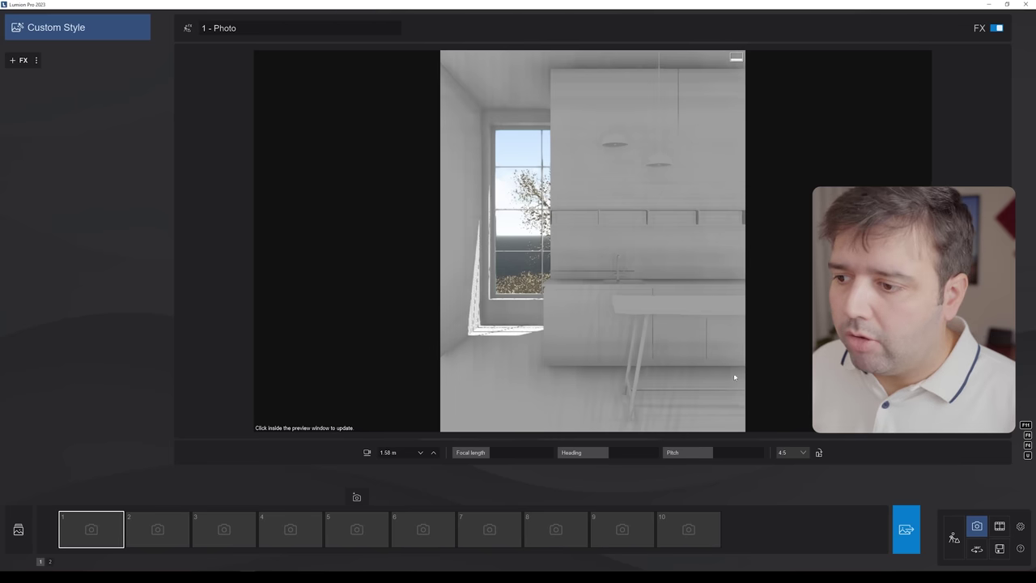
pyautogui.press('q')
pyautogui.moveTo(687, 350); pyautogui.dragTo(687, 350, button='middle')
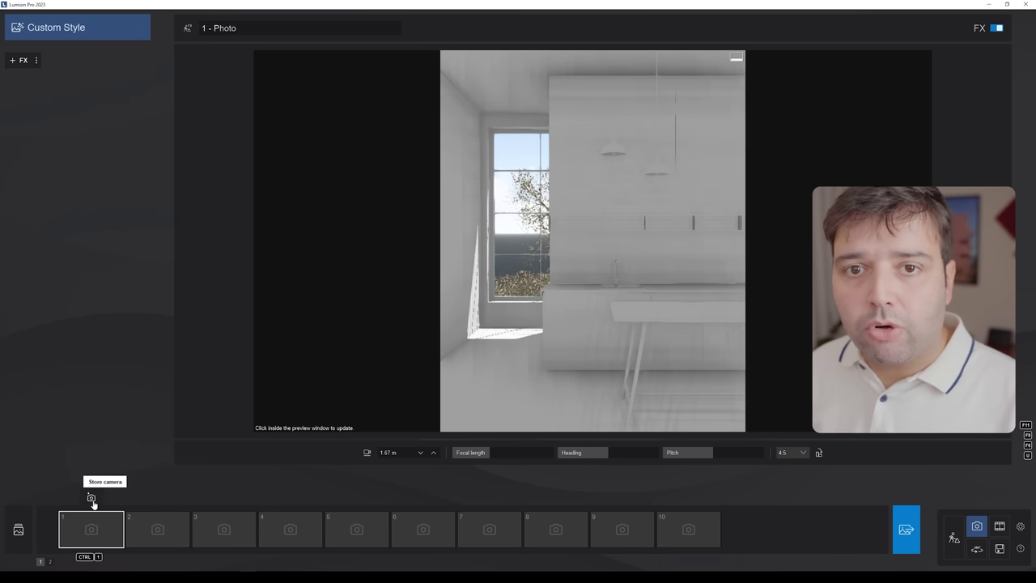
pyautogui.click(92, 498)
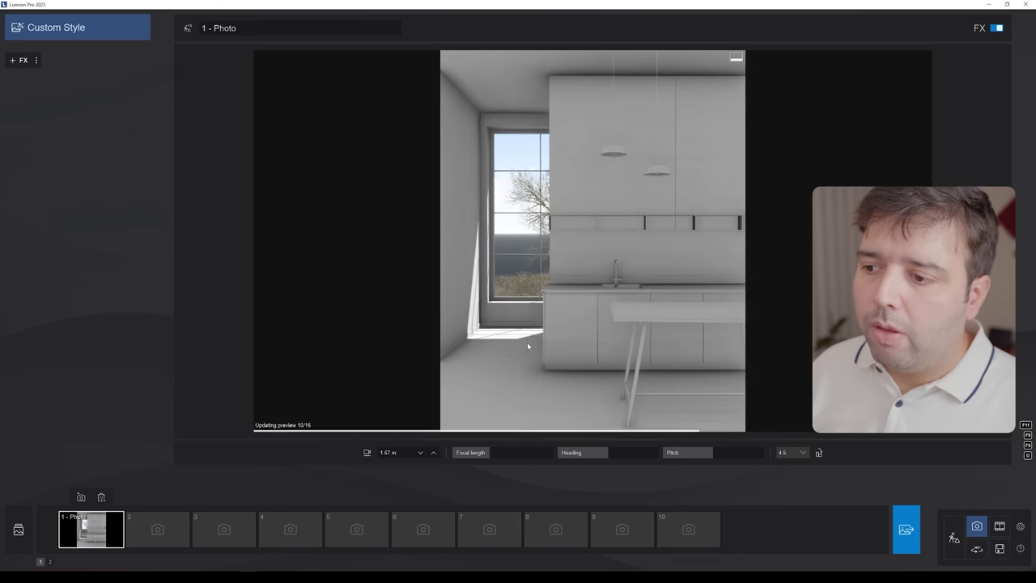
# - Add the Ray tracing effect to the stored kitchen photo
pyautogui.click(16, 61)
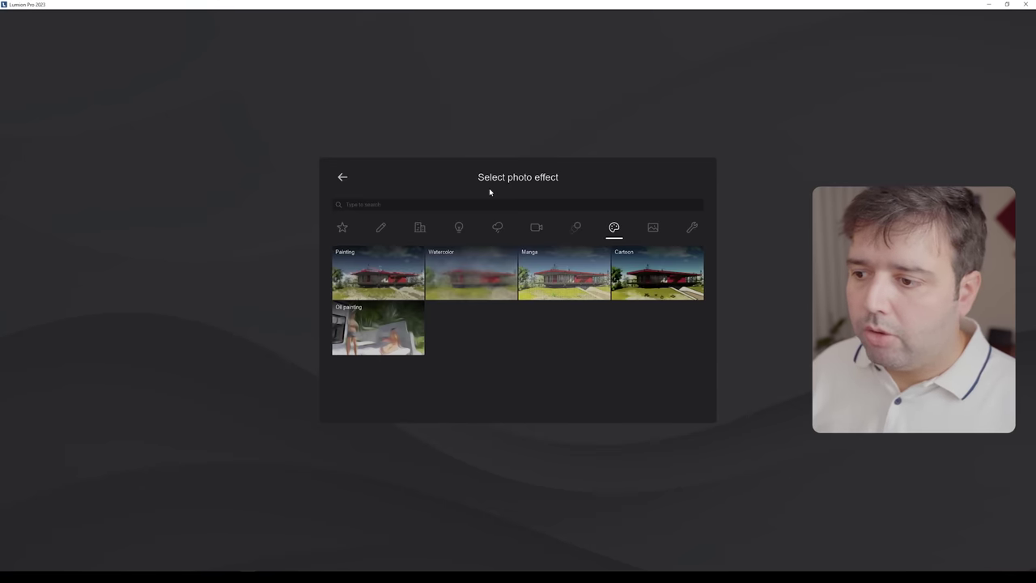
pyautogui.click(342, 227)
pyautogui.click(332, 333)
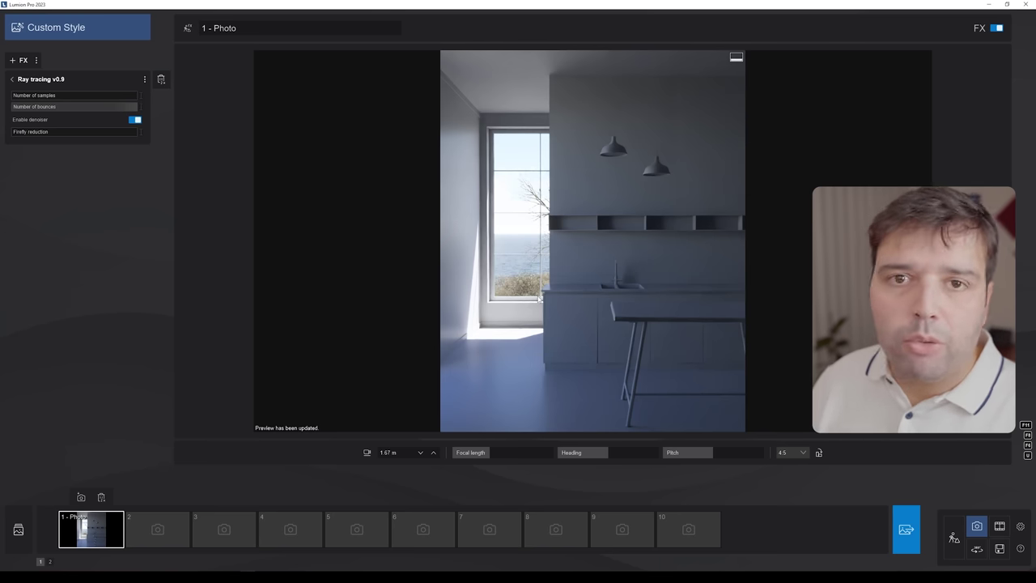
# - Open the scene for editing with the photo effects active and select the Leafless Tree 007 on the headland
pyautogui.click(188, 29)
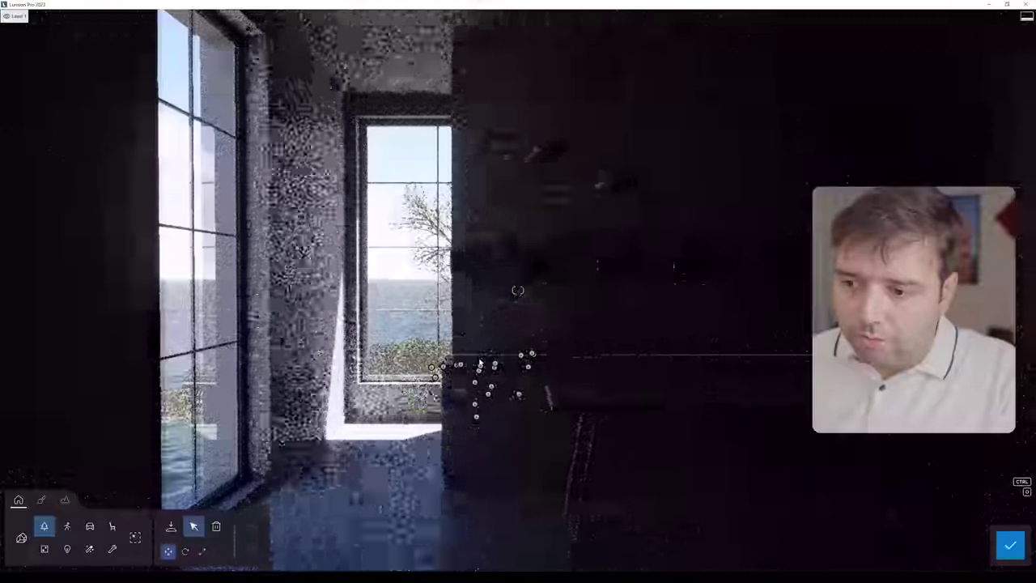
pyautogui.press('w')
pyautogui.press('a')
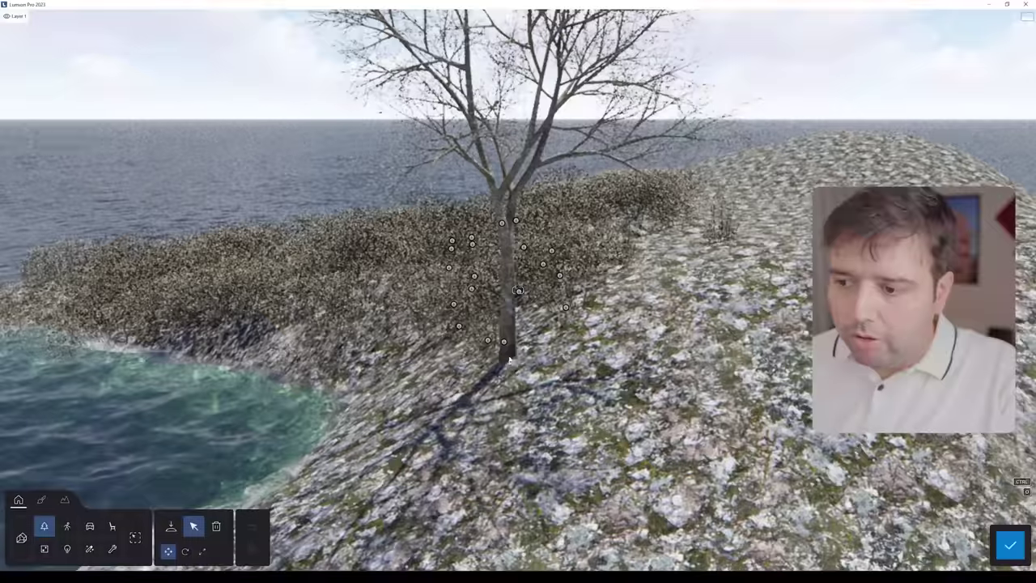
pyautogui.press('s')
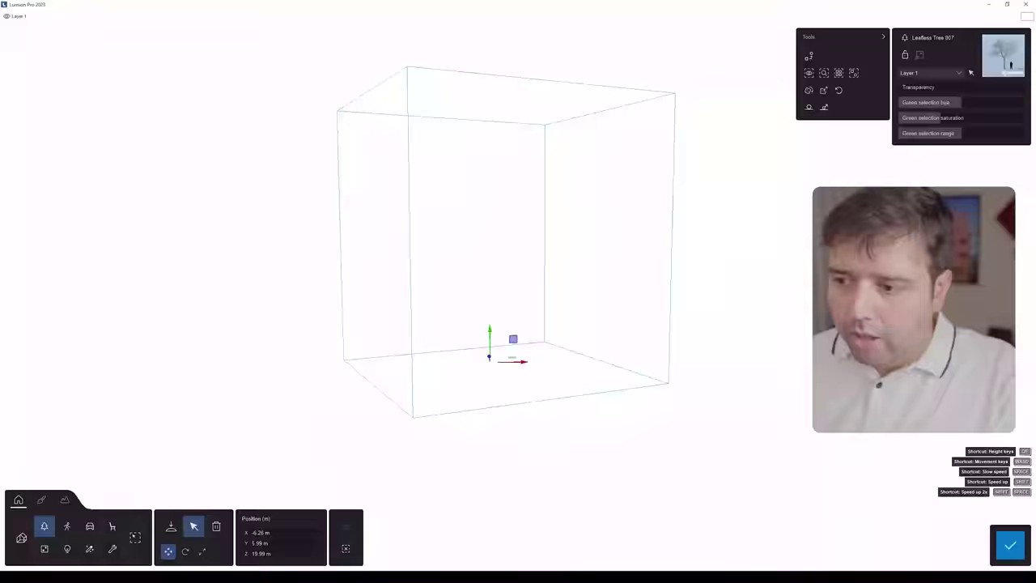
# - Shift the Leafless Tree 007 along the X axis to about -8.13 m and lower it, bringing it into the far window's view
pyautogui.moveTo(518, 290); pyautogui.dragTo(477, 284, button='right')
pyautogui.press('w')
pyautogui.moveTo(539, 401); pyautogui.dragTo(527, 400)
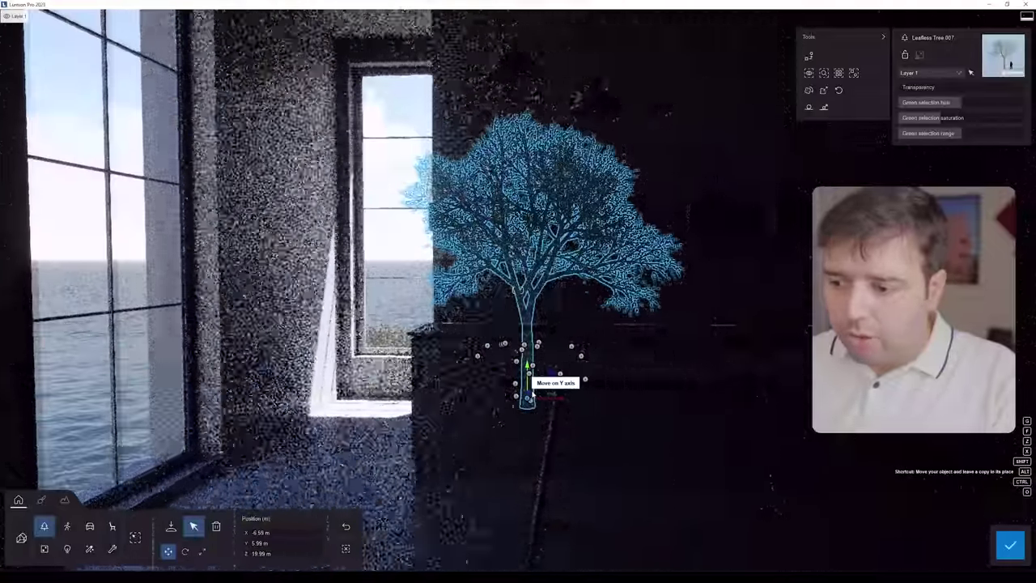
pyautogui.moveTo(499, 408); pyautogui.dragTo(494, 409)
pyautogui.press('a')
pyautogui.moveTo(495, 409); pyautogui.dragTo(526, 413, button='right')
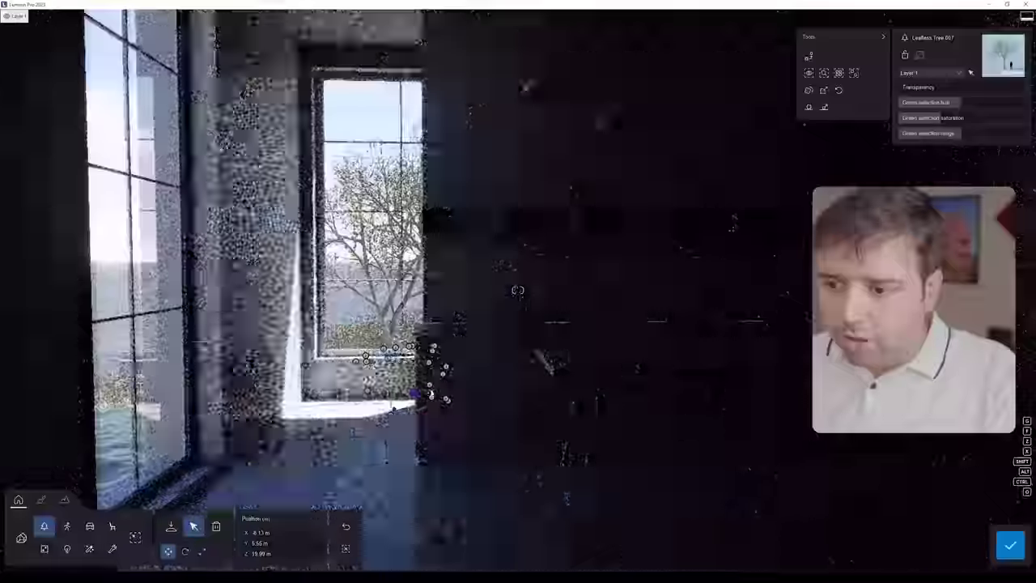
# - Move the Leafless Tree 007 along the Z axis and compare its placement through the kitchen windows
pyautogui.moveTo(431, 393); pyautogui.dragTo(348, 428, button='right')
pyautogui.press('d')
pyautogui.moveTo(778, 311); pyautogui.dragTo(779, 309)
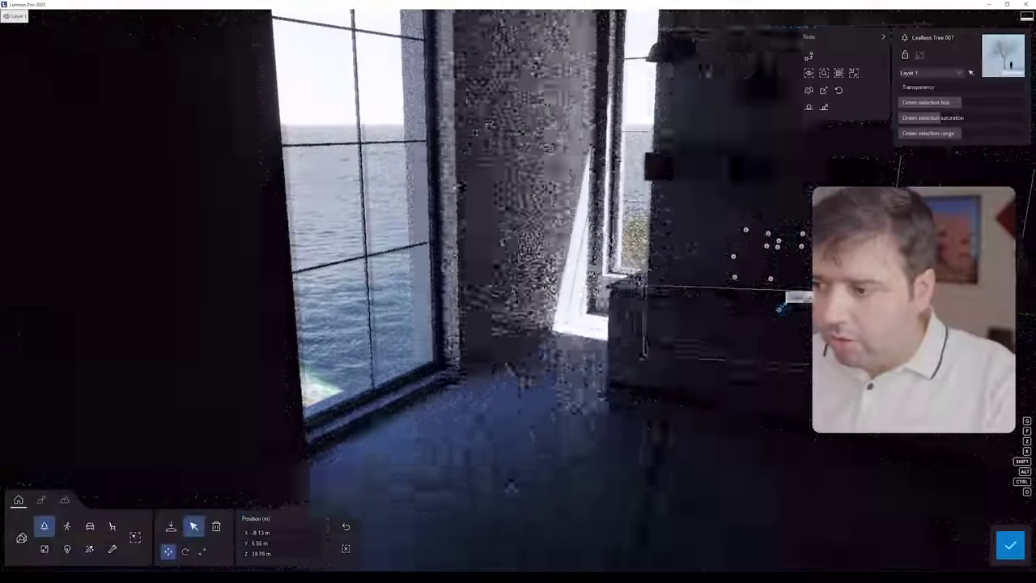
pyautogui.press('a')
pyautogui.moveTo(518, 289); pyautogui.dragTo(663, 267, button='right')
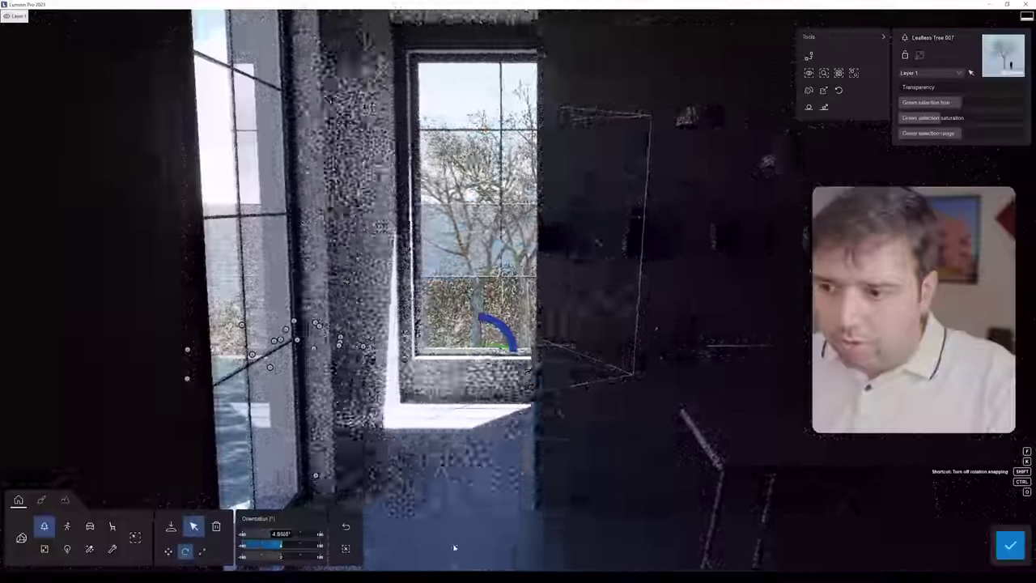
# - Rotate the selected Leafless Tree 007 and shift it sideways to refine the tree composition in the far window
pyautogui.press('w')
pyautogui.moveTo(478, 308); pyautogui.dragTo(518, 290, button='right')
pyautogui.press('s')
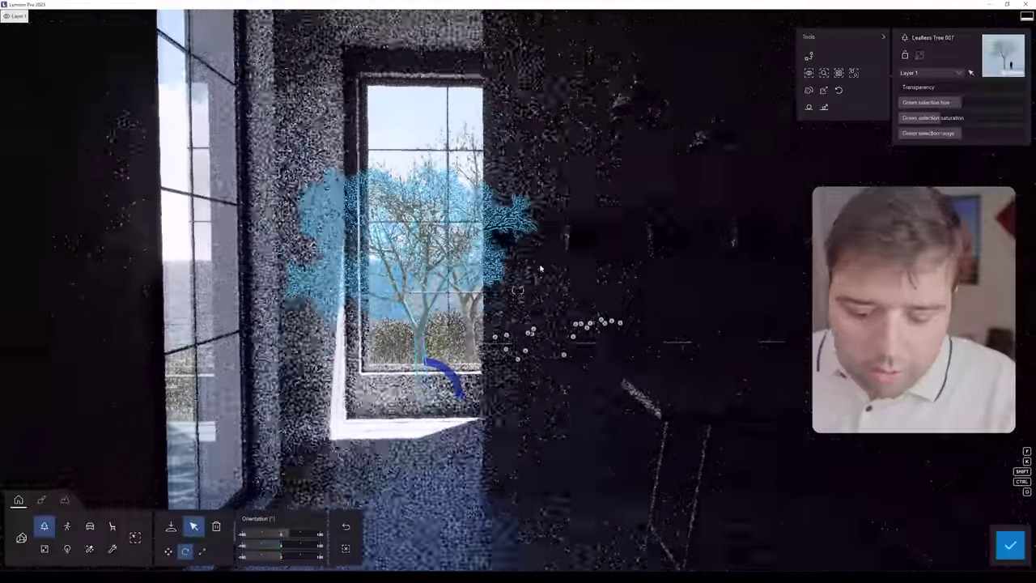
pyautogui.moveTo(457, 398); pyautogui.dragTo(475, 397)
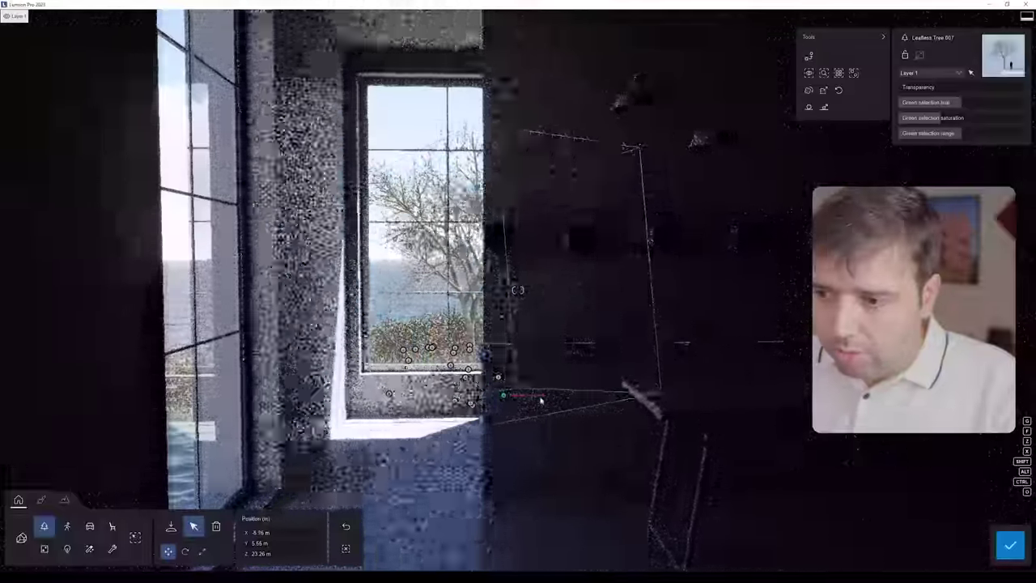
# - Shift the Leafless Tree 007 along the X axis to about -4.76 m and return to the photo preview
pyautogui.moveTo(541, 408); pyautogui.dragTo(530, 408, button='right')
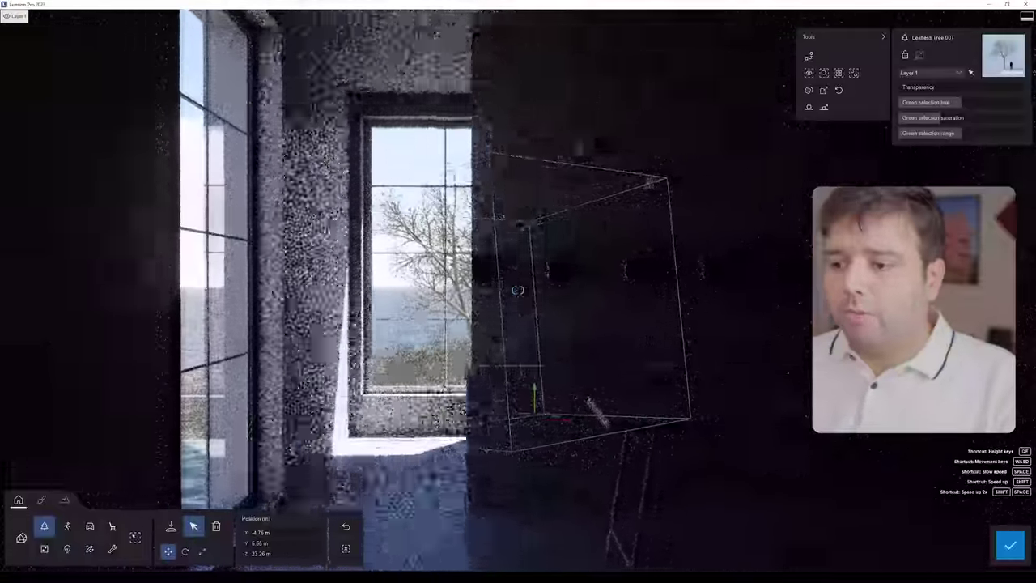
pyautogui.press('s')
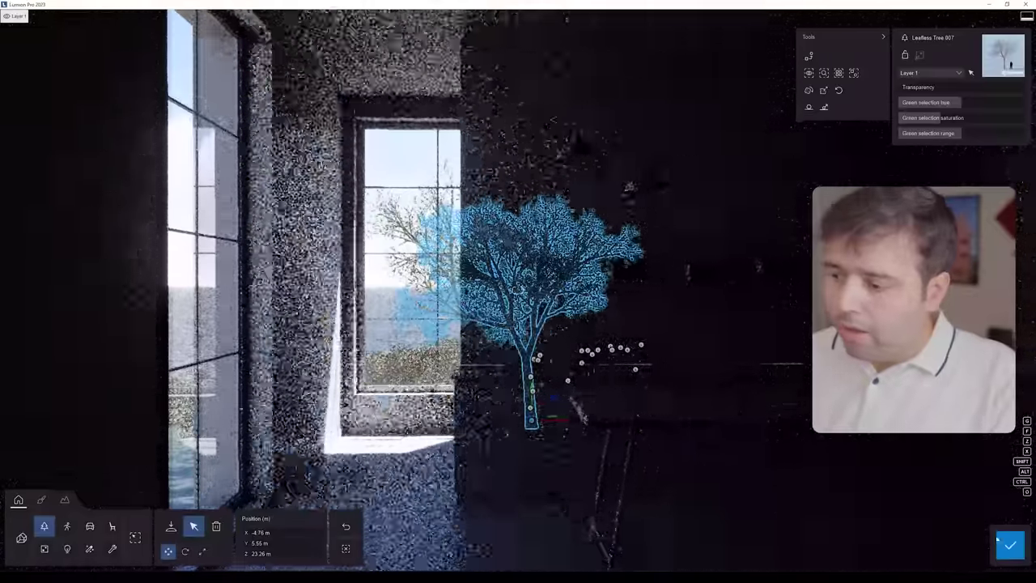
pyautogui.click(977, 526)
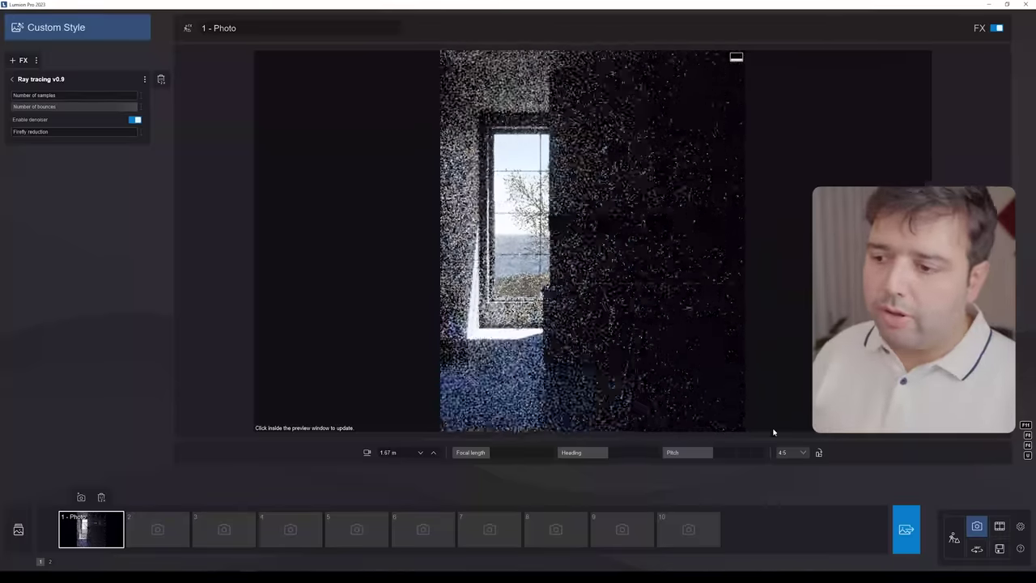
# - Place LampPost 001 from the lighting objects on the headland in front of the leafless trees and select it
pyautogui.click(953, 534)
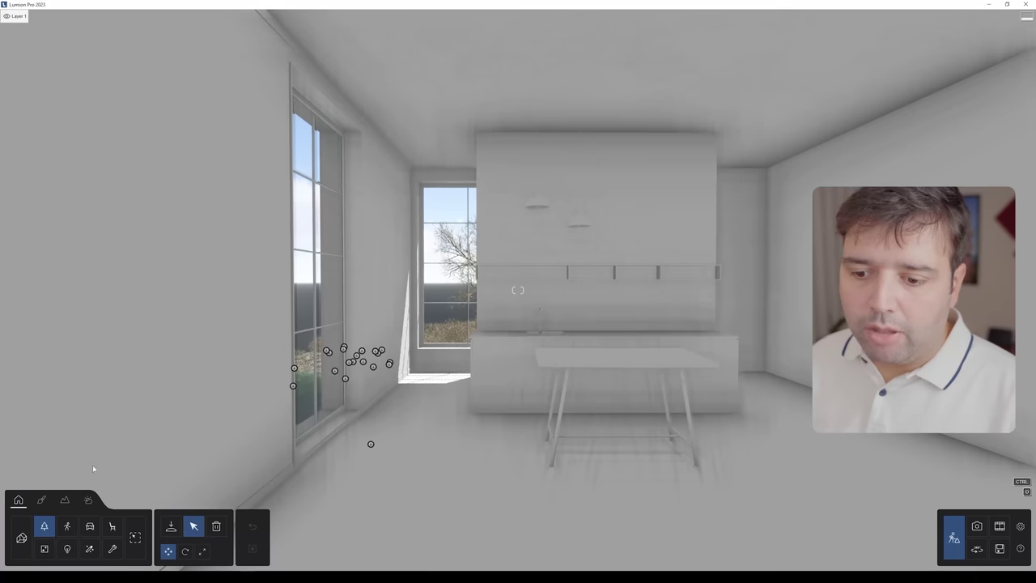
pyautogui.click(114, 527)
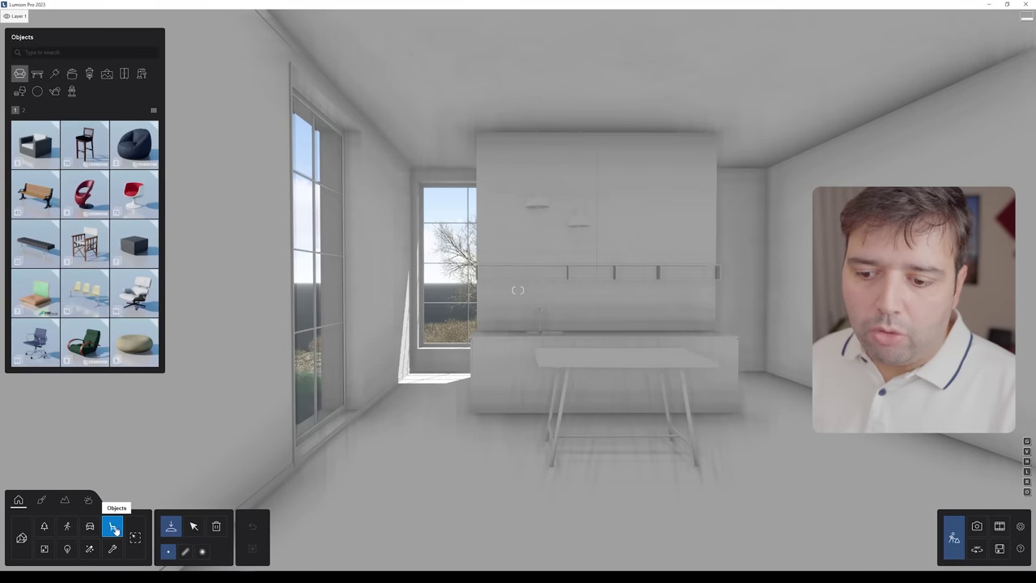
pyautogui.click(87, 75)
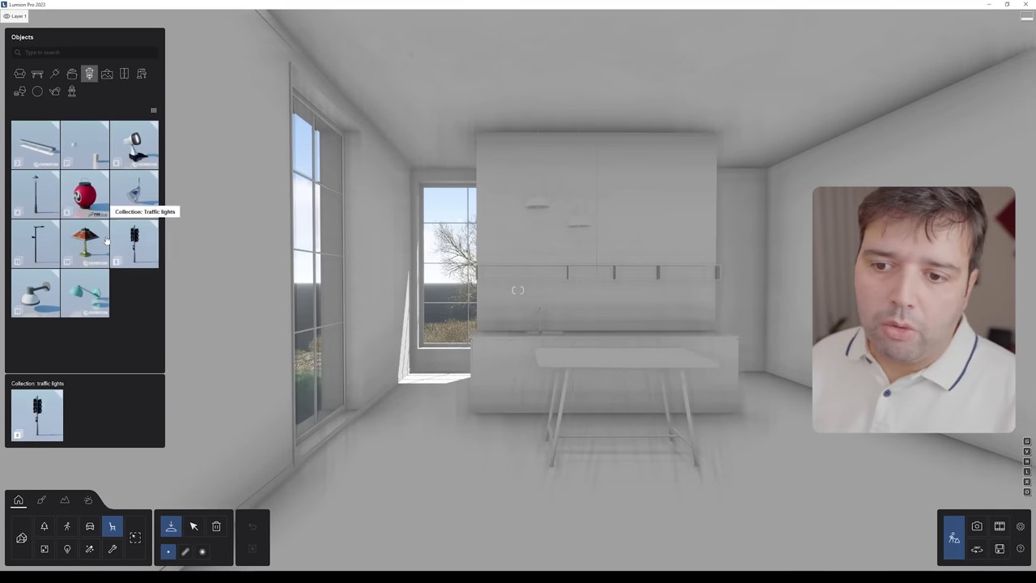
pyautogui.click(41, 189)
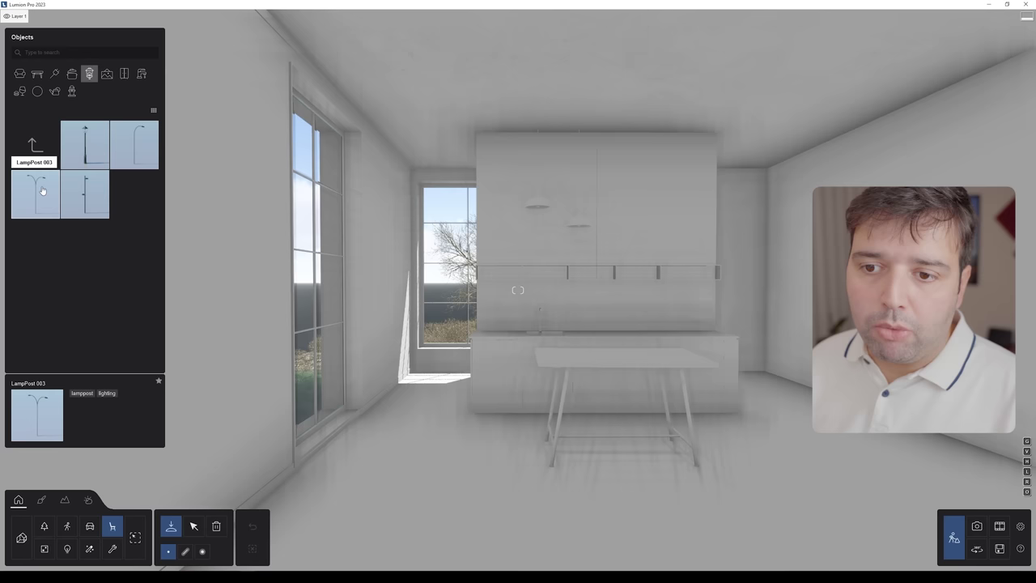
pyautogui.click(85, 142)
pyautogui.press('w')
pyautogui.moveTo(397, 388); pyautogui.dragTo(402, 402, button='right')
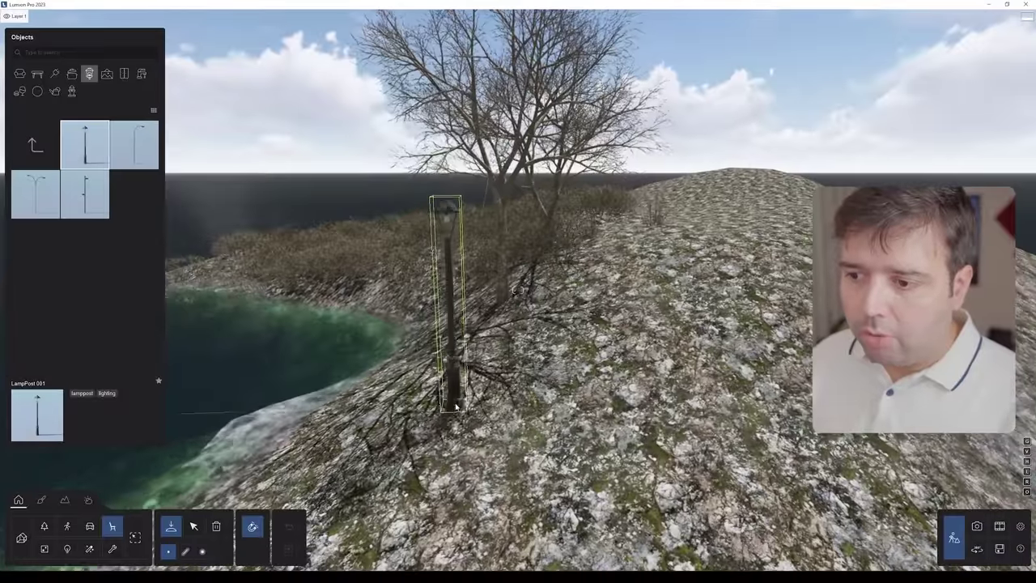
pyautogui.click(447, 376)
pyautogui.click(195, 526)
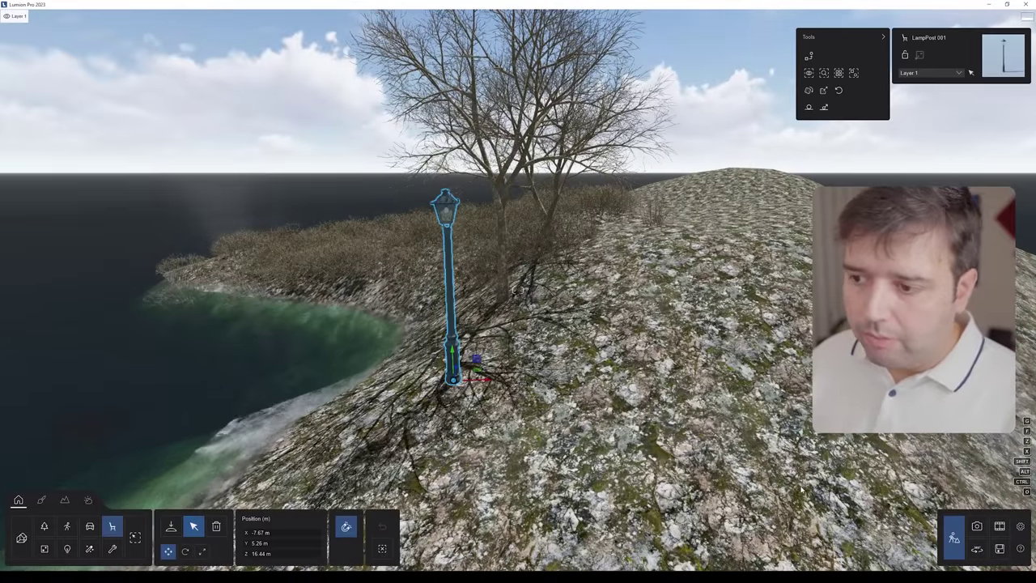
# - With the photo effects active, move the LampPost 001 to about X -8.03 m and Y 5.58 m, within the far window's view
pyautogui.click(976, 524)
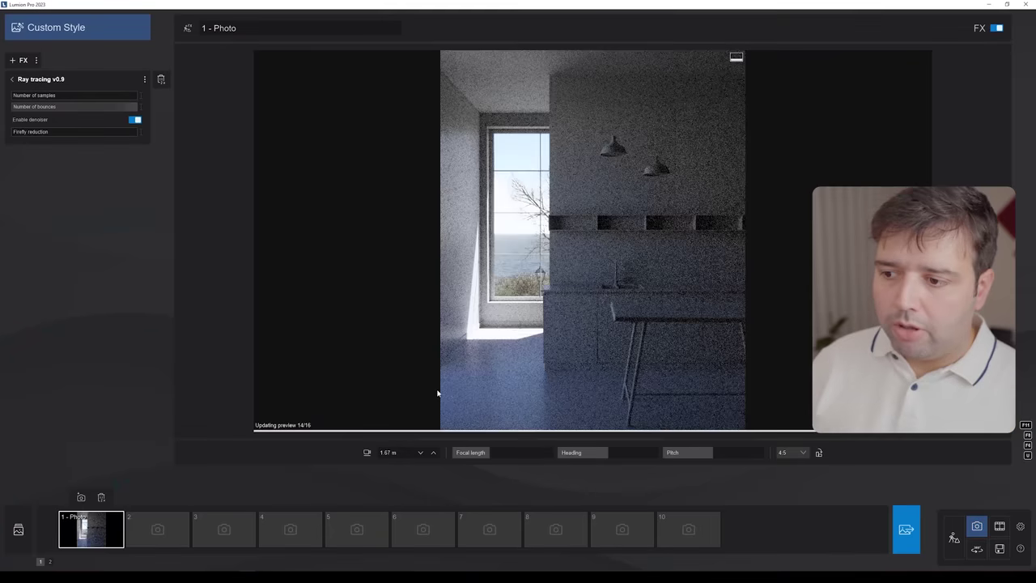
pyautogui.click(94, 539)
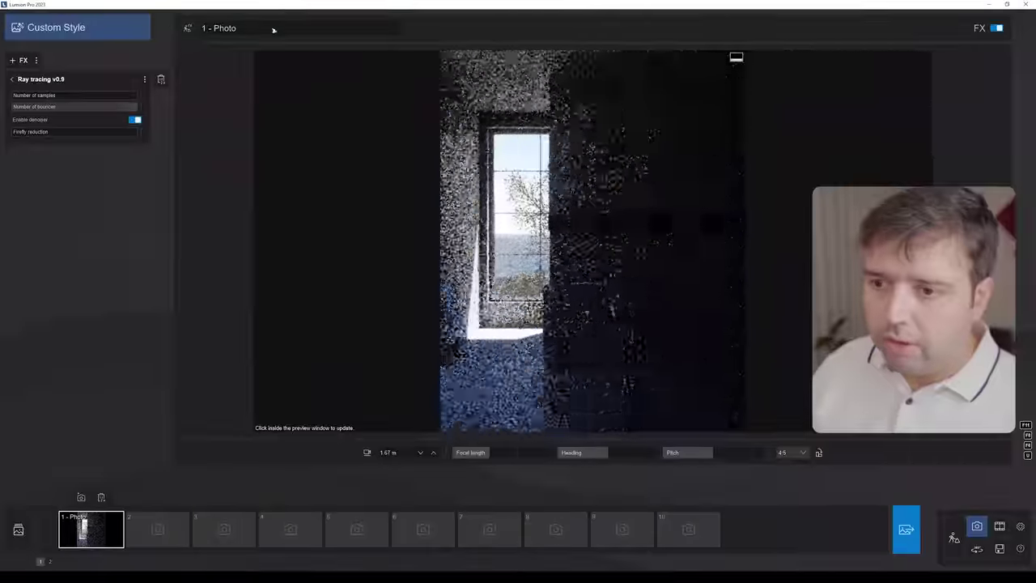
pyautogui.click(187, 27)
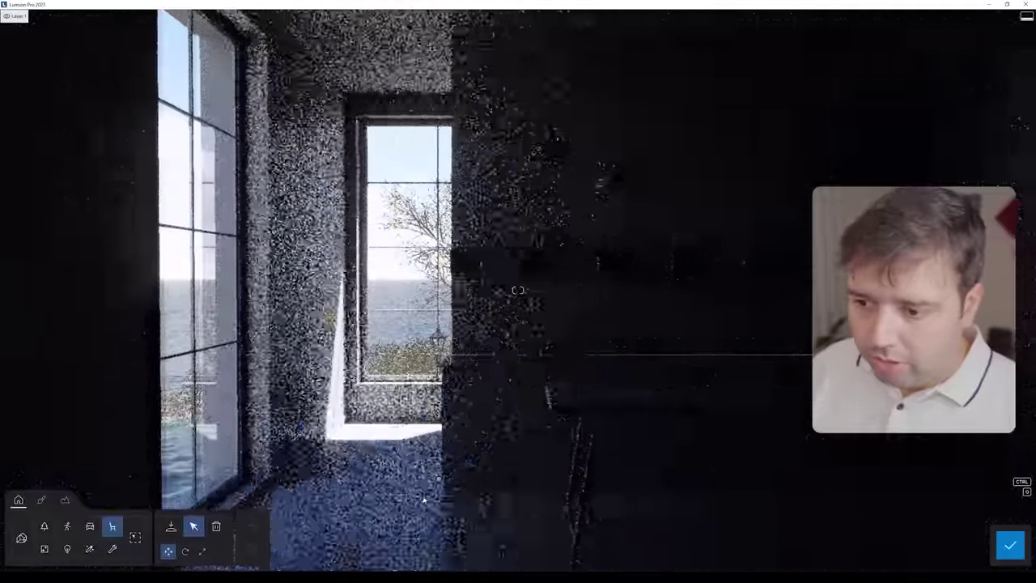
pyautogui.click(443, 476)
pyautogui.moveTo(440, 449); pyautogui.dragTo(440, 430)
pyautogui.moveTo(473, 461); pyautogui.dragTo(455, 462)
pyautogui.moveTo(424, 429); pyautogui.dragTo(424, 435)
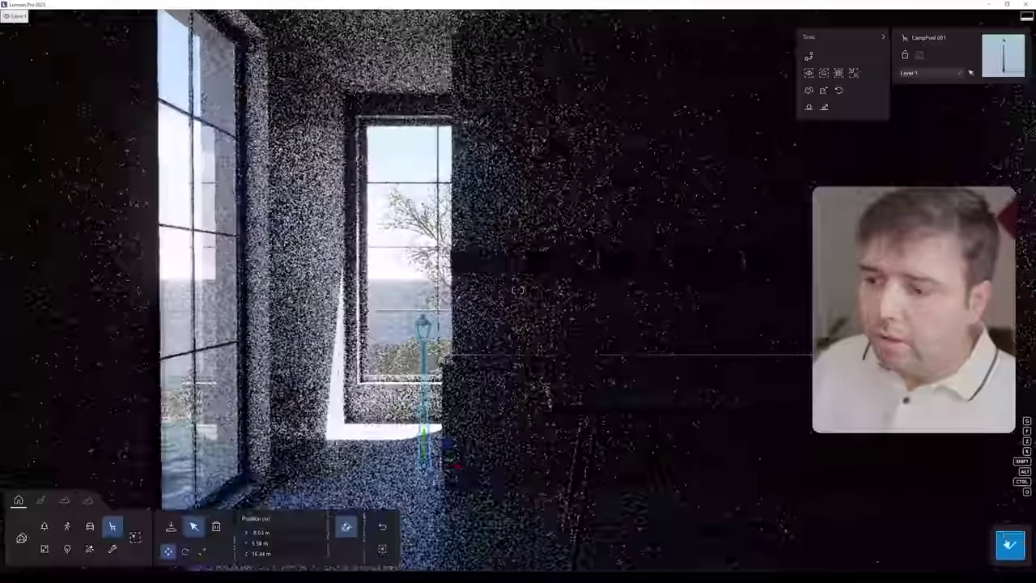
pyautogui.click(1009, 546)
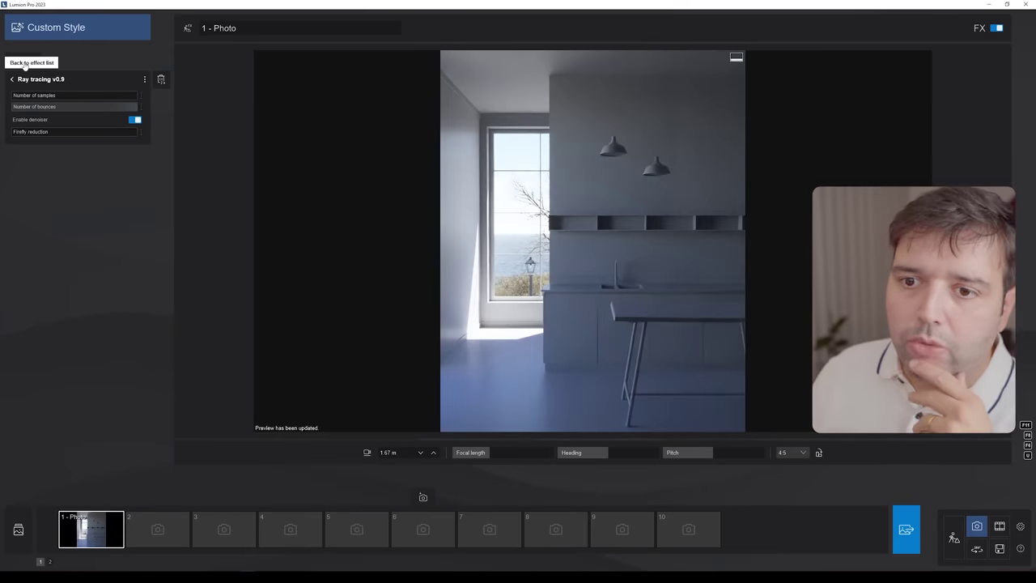
# - Add the Sun effect to the photo, lower the sun height and turn its heading to light the kitchen wall and cabinets
pyautogui.click(25, 65)
pyautogui.click(660, 266)
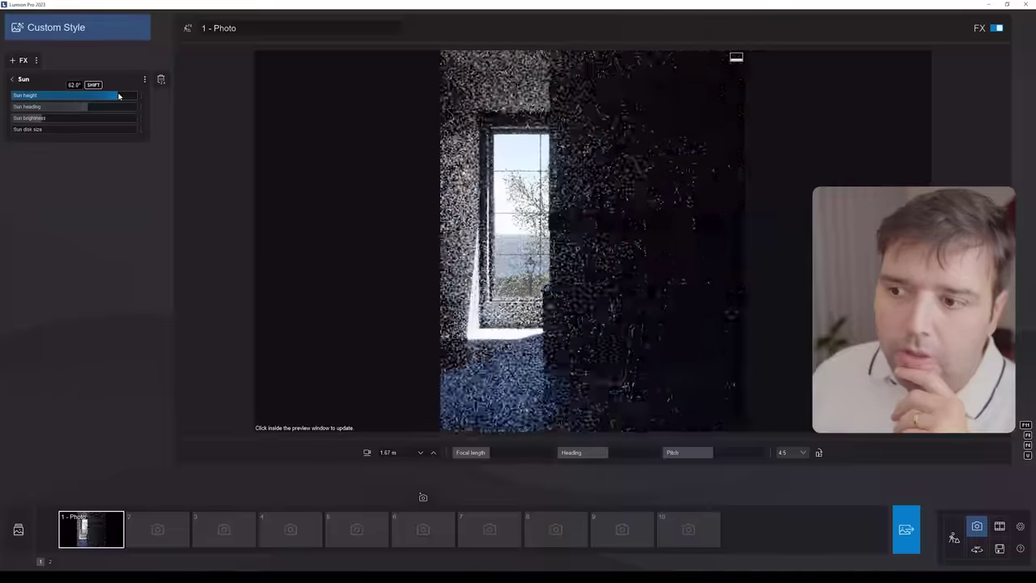
pyautogui.moveTo(119, 96); pyautogui.dragTo(92, 111)
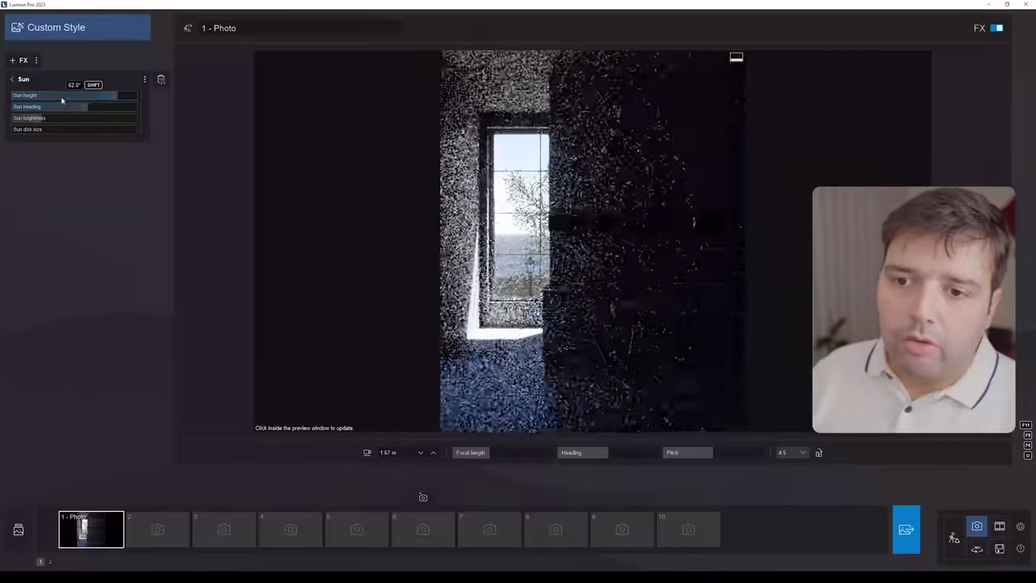
pyautogui.moveTo(84, 109); pyautogui.dragTo(40, 121)
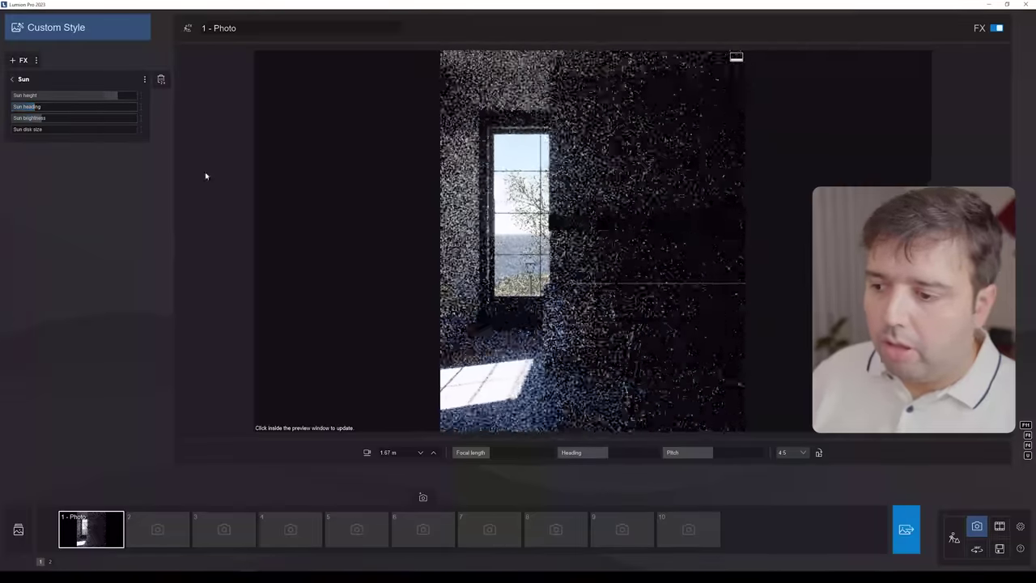
pyautogui.moveTo(117, 96); pyautogui.dragTo(96, 100)
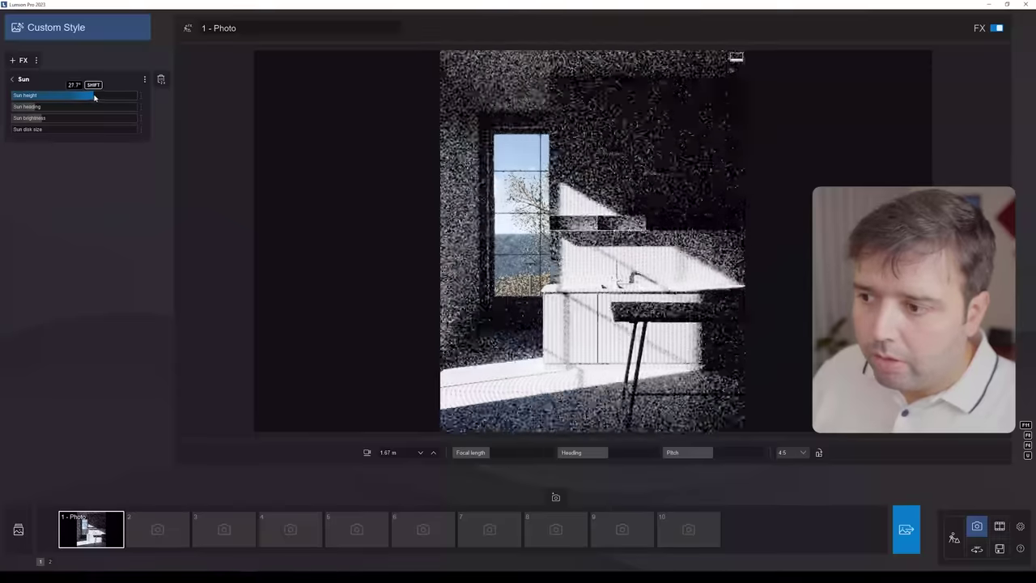
pyautogui.moveTo(91, 107); pyautogui.dragTo(33, 108)
pyautogui.click(603, 223)
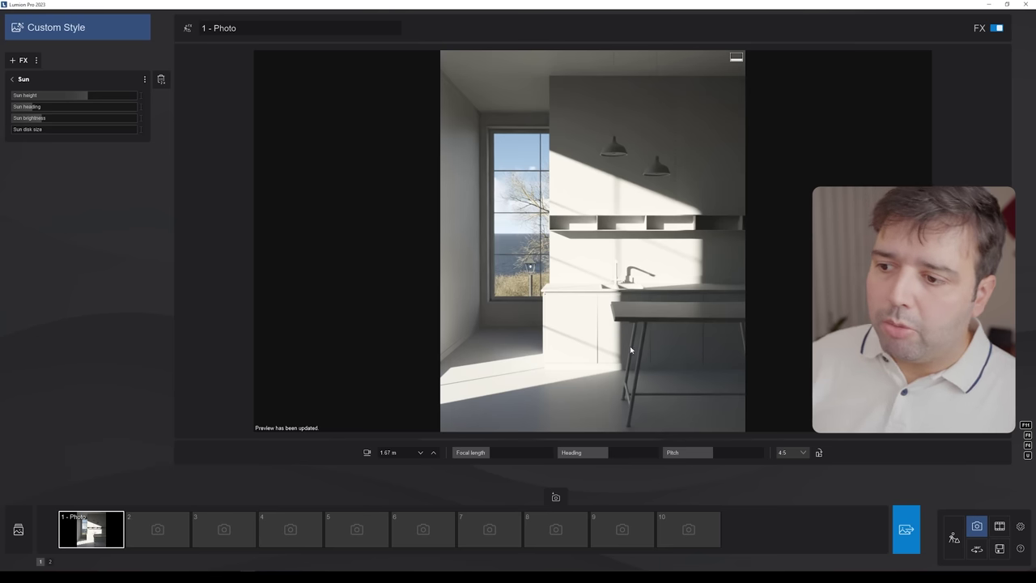
# - Place a Leafless Tree 001 on the rocky shore outside the house's side window and adjust its position to cast branch shadows inside
pyautogui.click(953, 537)
pyautogui.press('a')
pyautogui.moveTo(458, 397); pyautogui.dragTo(518, 289, button='right')
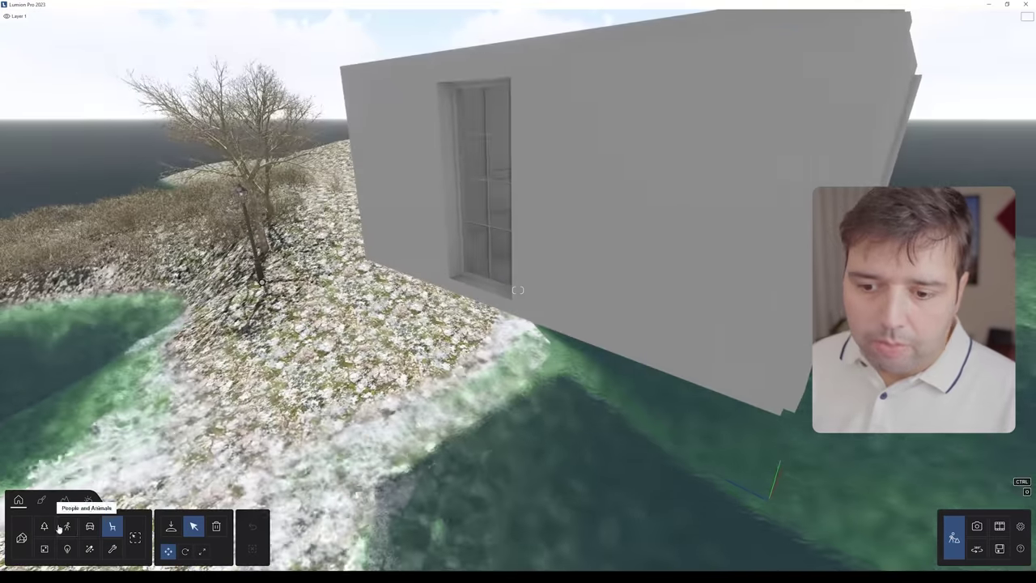
pyautogui.click(44, 527)
pyautogui.click(85, 192)
pyautogui.press('s')
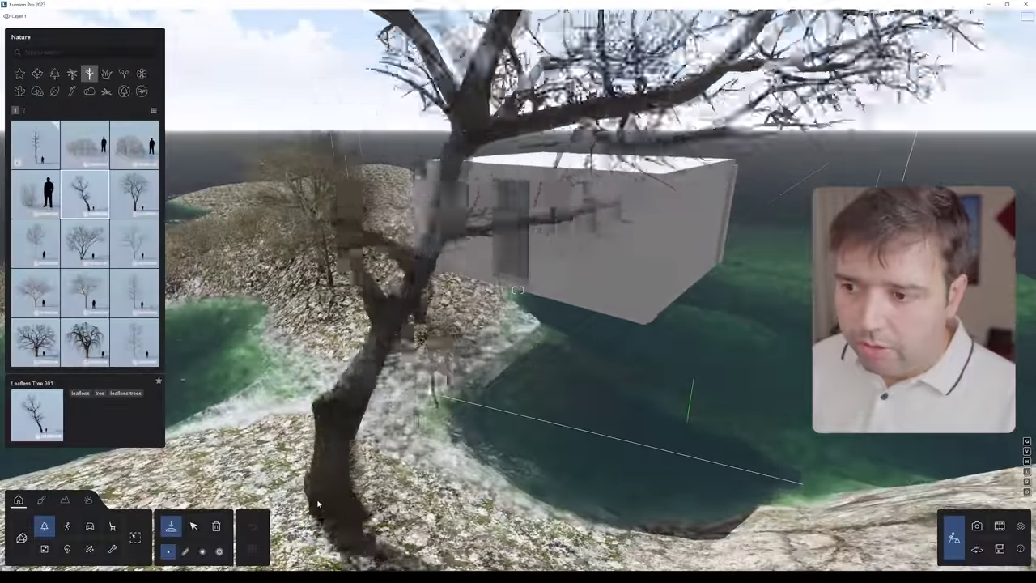
pyautogui.click(193, 527)
pyautogui.click(360, 465)
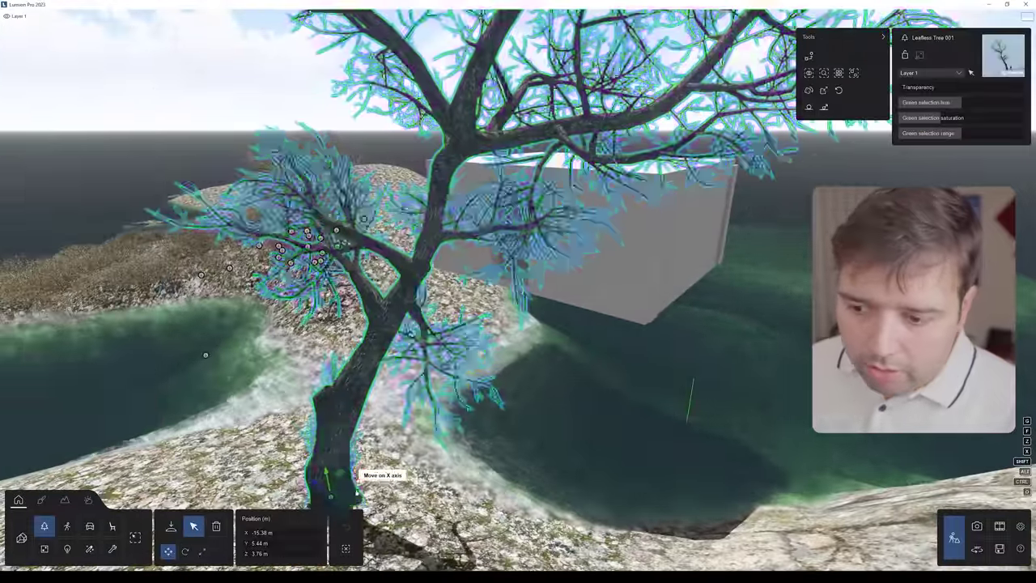
pyautogui.moveTo(330, 501); pyautogui.dragTo(321, 504)
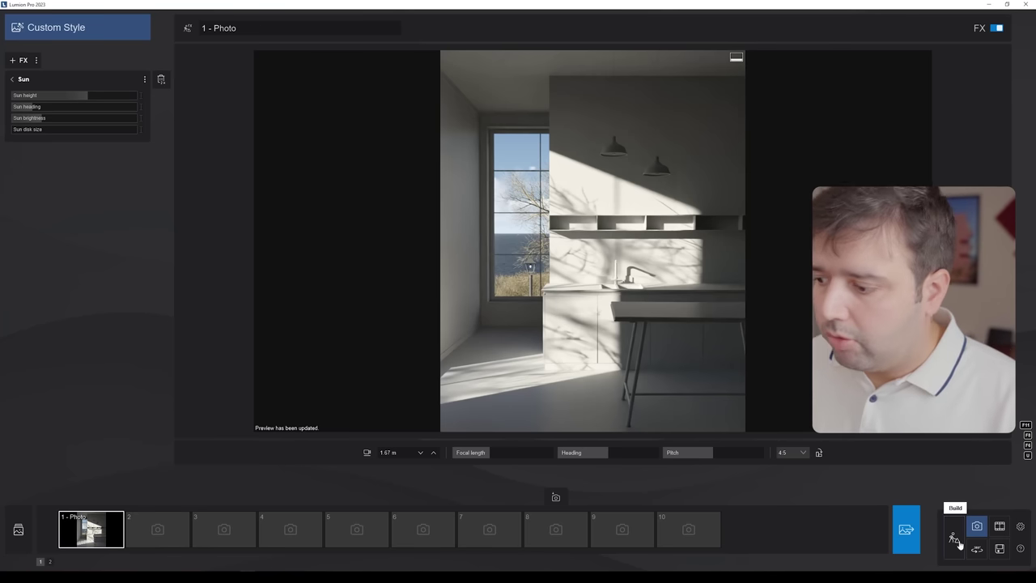
# - With the photo effects active, reposition the Leafless Tree 001 to shift its shadows on the kitchen, and refresh the photo preview
pyautogui.click(953, 537)
pyautogui.moveTo(518, 290); pyautogui.dragTo(340, 345, button='right')
pyautogui.click(976, 527)
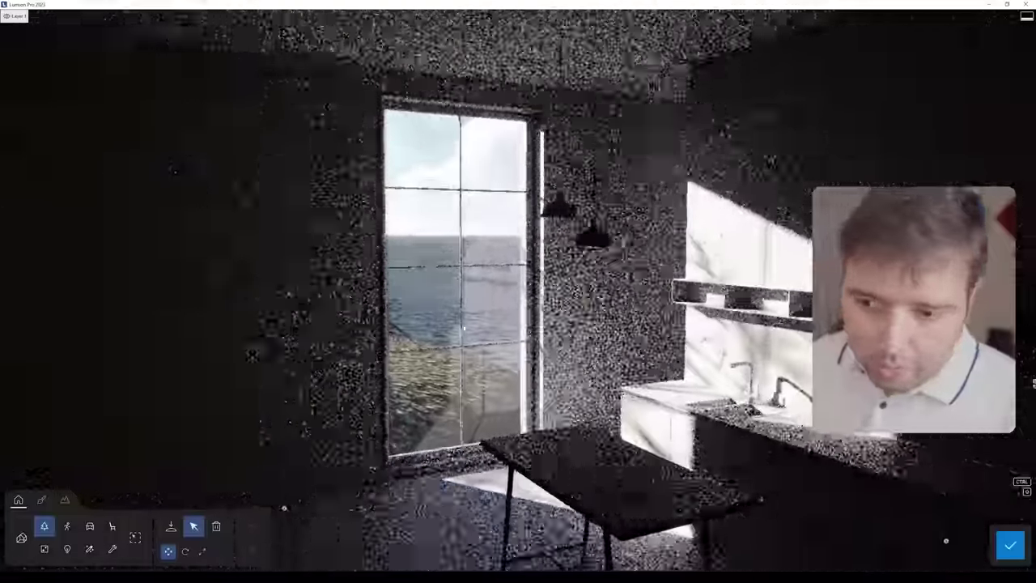
pyautogui.moveTo(481, 332); pyautogui.dragTo(380, 335, button='right')
pyautogui.click(385, 494)
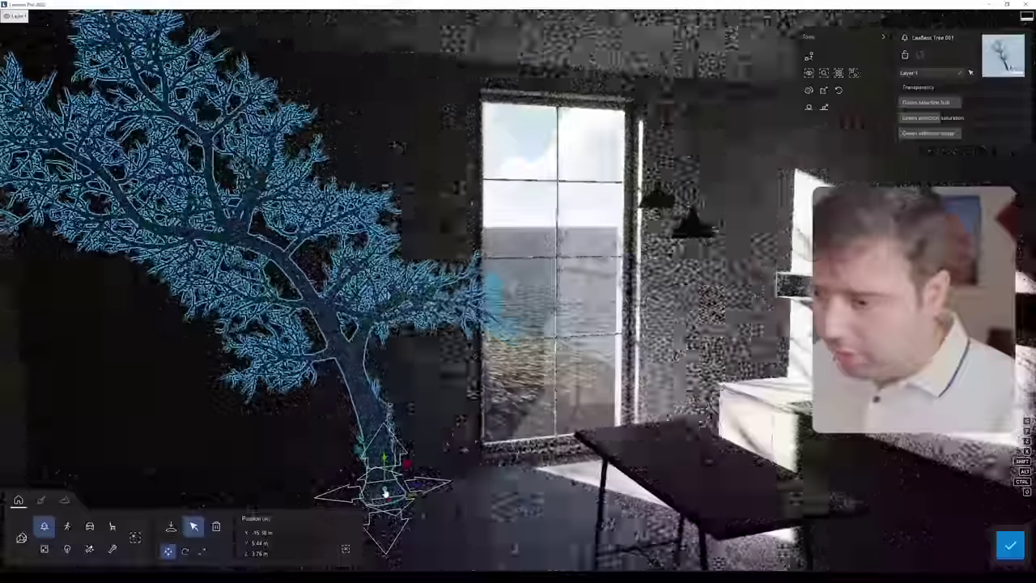
pyautogui.moveTo(384, 494); pyautogui.dragTo(275, 433)
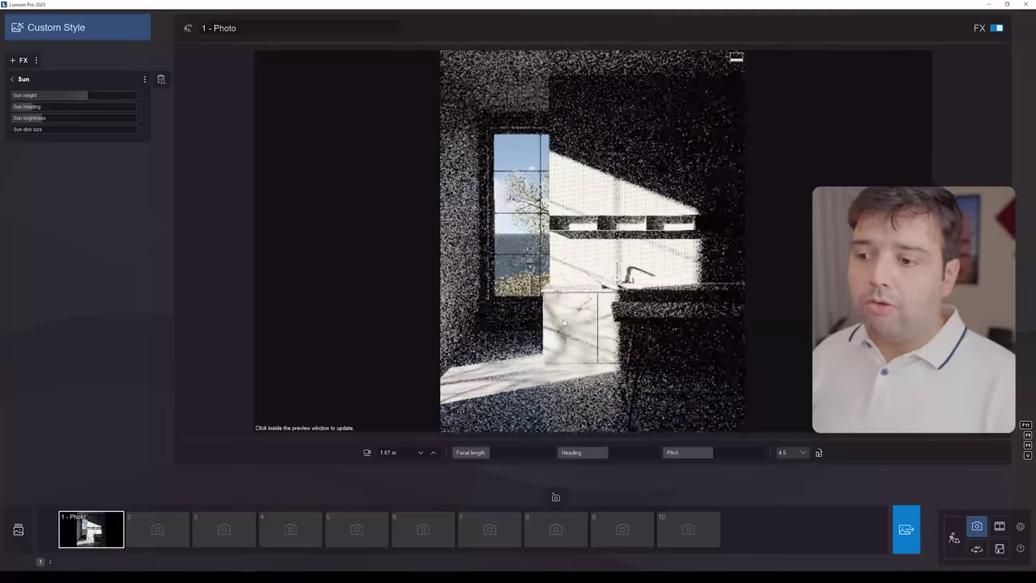
pyautogui.click(584, 268)
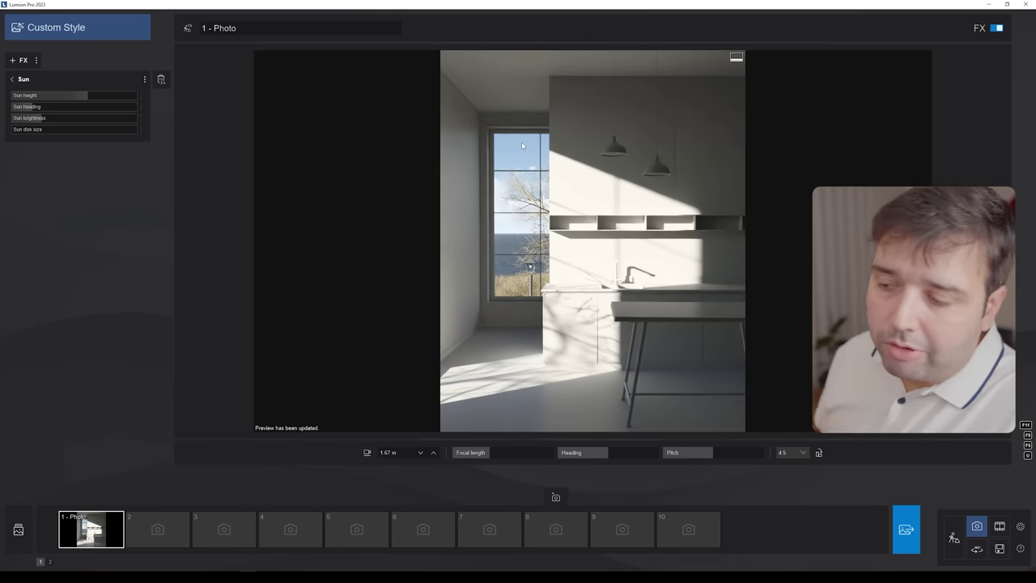
# - Add the Sky and clouds effect from the weather category to the photo
pyautogui.click(11, 78)
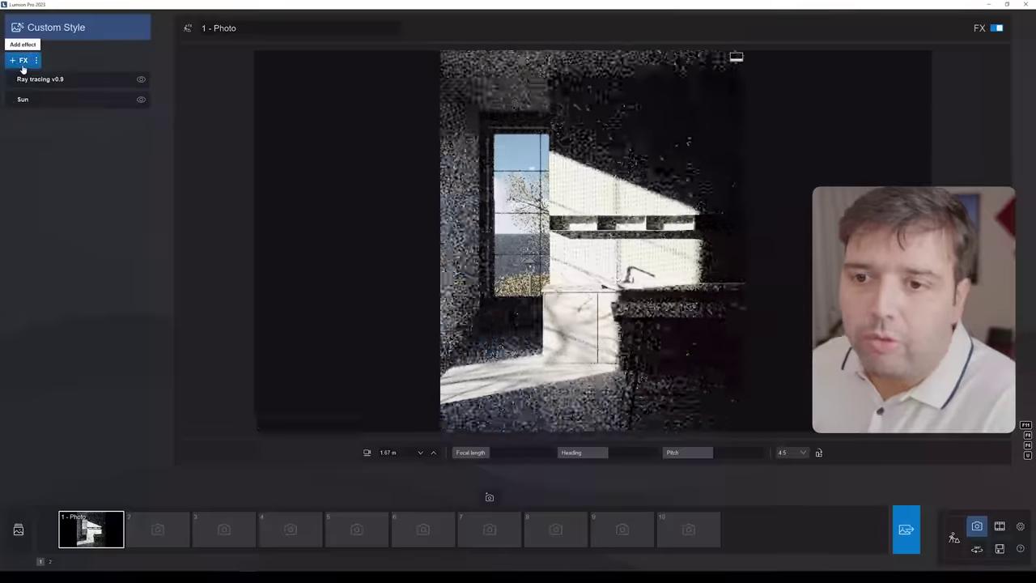
pyautogui.click(18, 60)
pyautogui.click(496, 228)
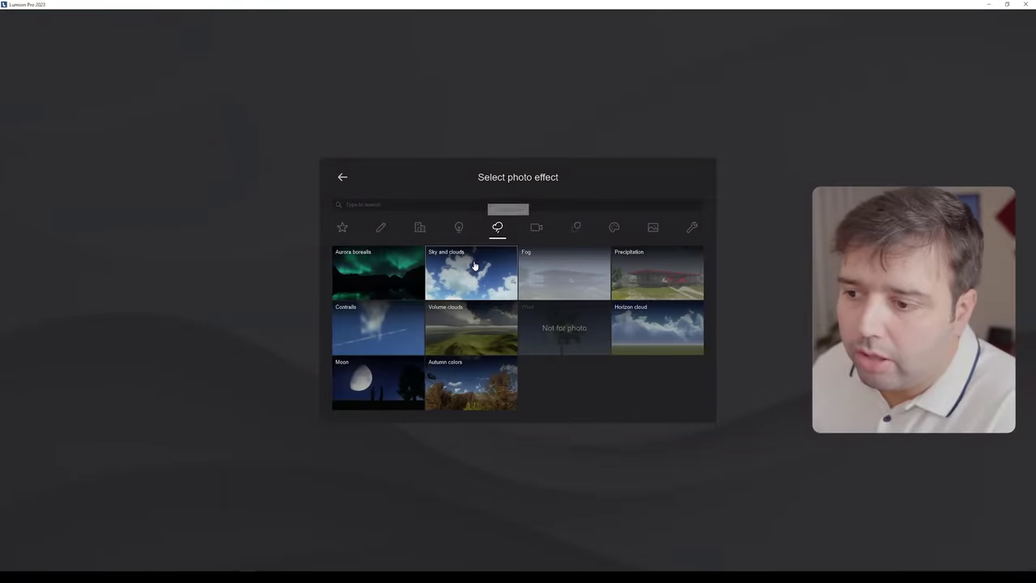
pyautogui.click(478, 256)
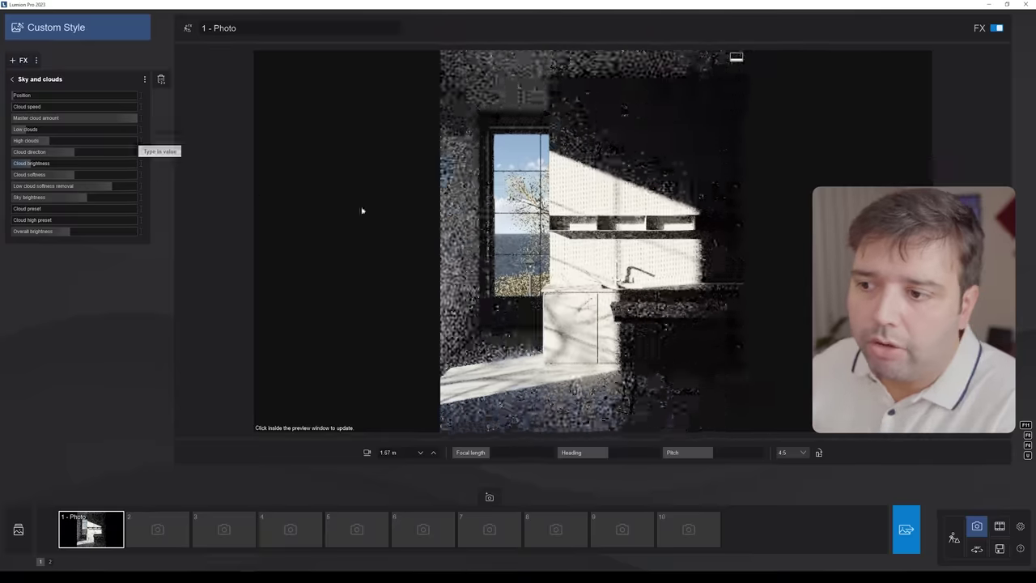
# - Reduce the master cloud amount, increase the high clouds and sky brightness, and refresh the photo preview
pyautogui.moveTo(129, 121)
pyautogui.mouseDown()
pyautogui.moveTo(66, 123)
pyautogui.moveTo(116, 122)
pyautogui.mouseUp()
pyautogui.moveTo(28, 128); pyautogui.dragTo(69, 147)
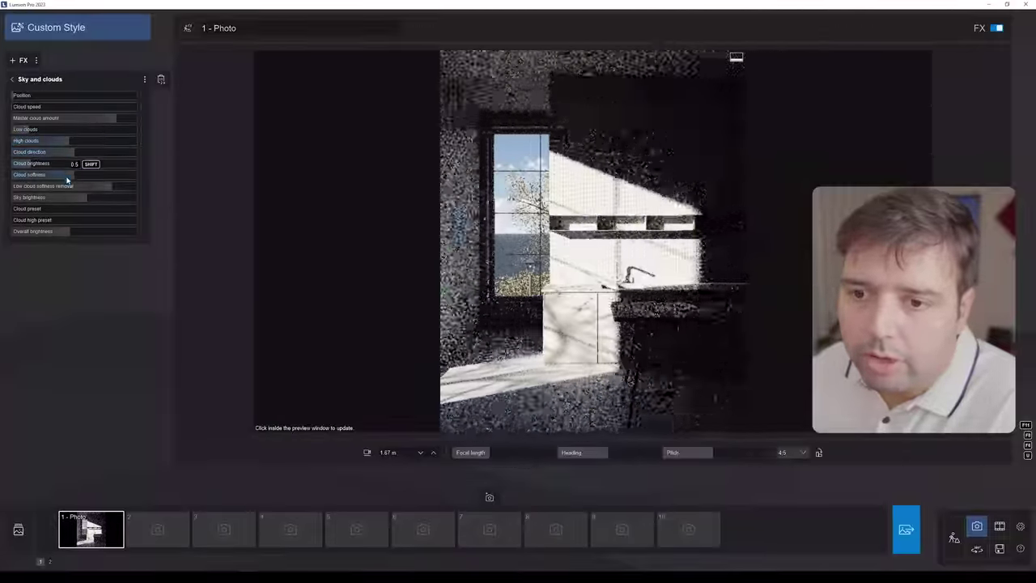
pyautogui.moveTo(85, 197); pyautogui.dragTo(108, 199)
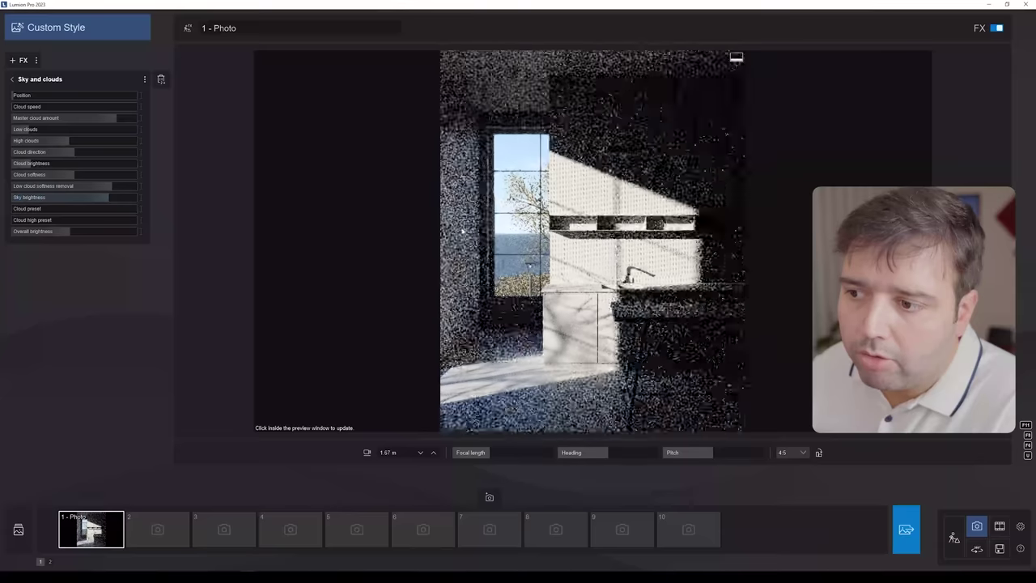
pyautogui.click(462, 231)
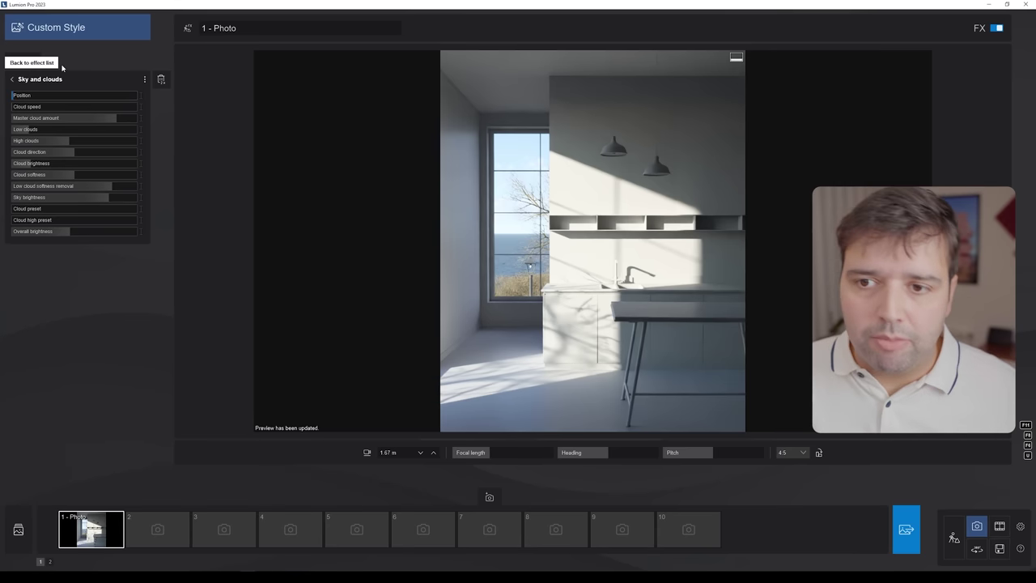
# - Search the photo effects for "fog" and add the Fog effect to the photo
pyautogui.click(29, 60)
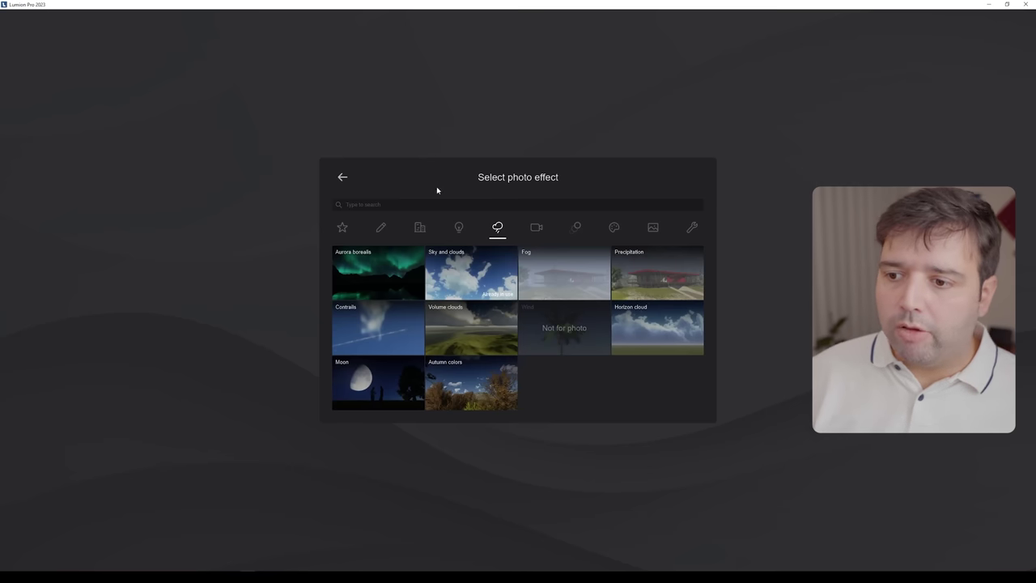
pyautogui.click(406, 204)
pyautogui.write('fog')
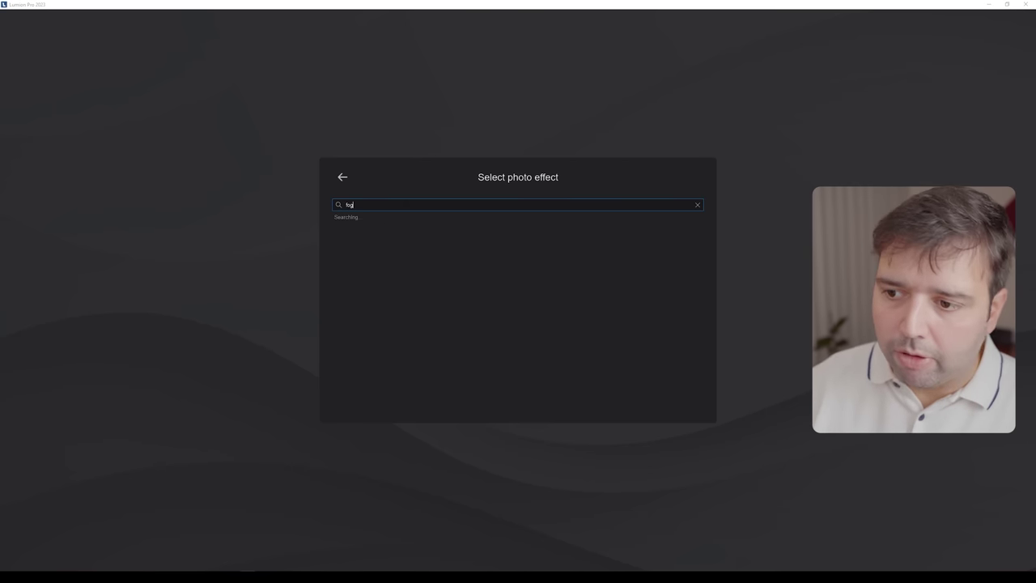
pyautogui.click(377, 279)
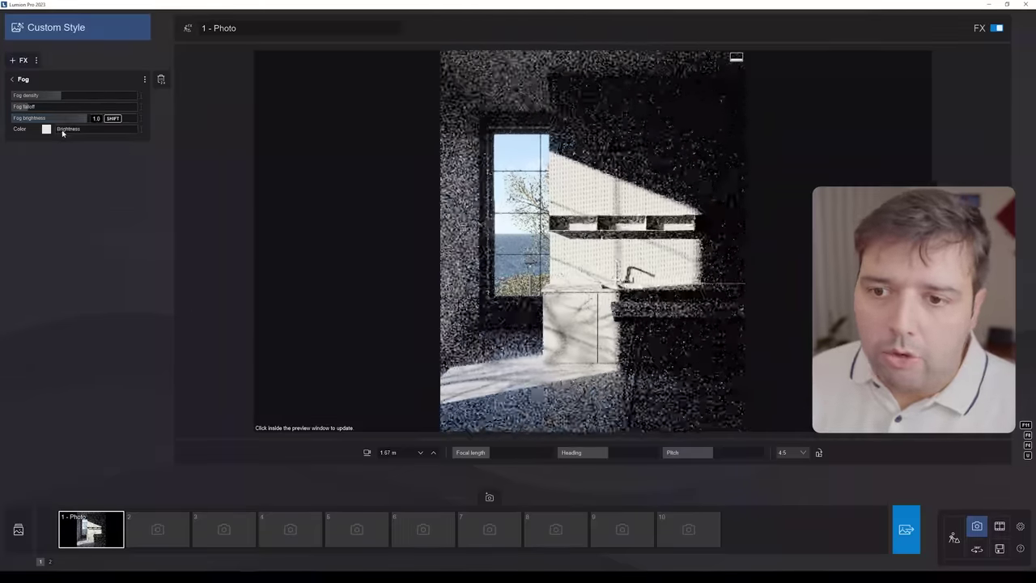
# - Raise the Fog effect's color brightness, density, falloff and fog brightness, and refresh the photo preview
pyautogui.moveTo(59, 131); pyautogui.dragTo(84, 132)
pyautogui.click(32, 106)
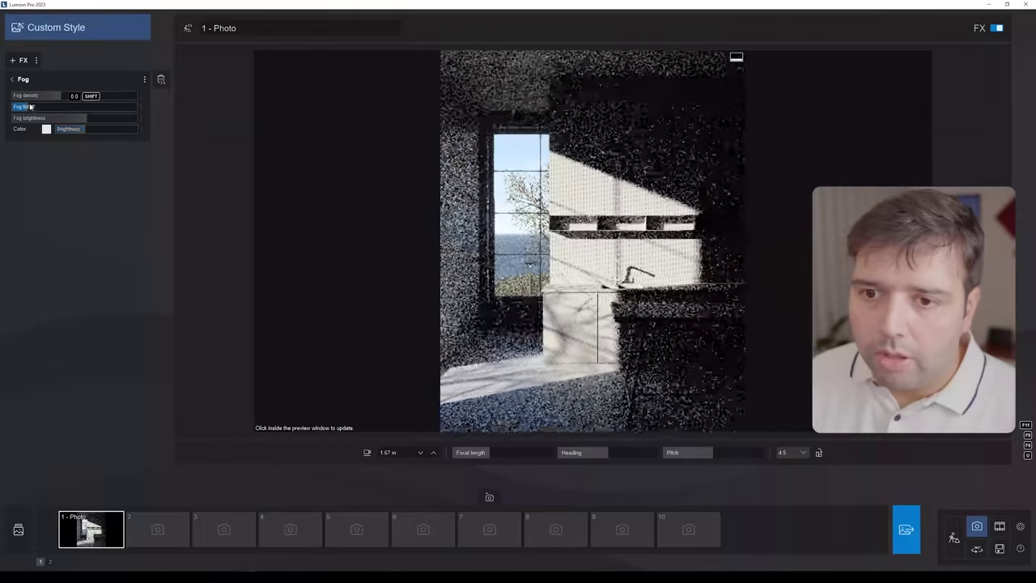
pyautogui.moveTo(58, 96)
pyautogui.mouseDown()
pyautogui.moveTo(67, 96)
pyautogui.moveTo(41, 109)
pyautogui.moveTo(58, 110)
pyautogui.mouseUp()
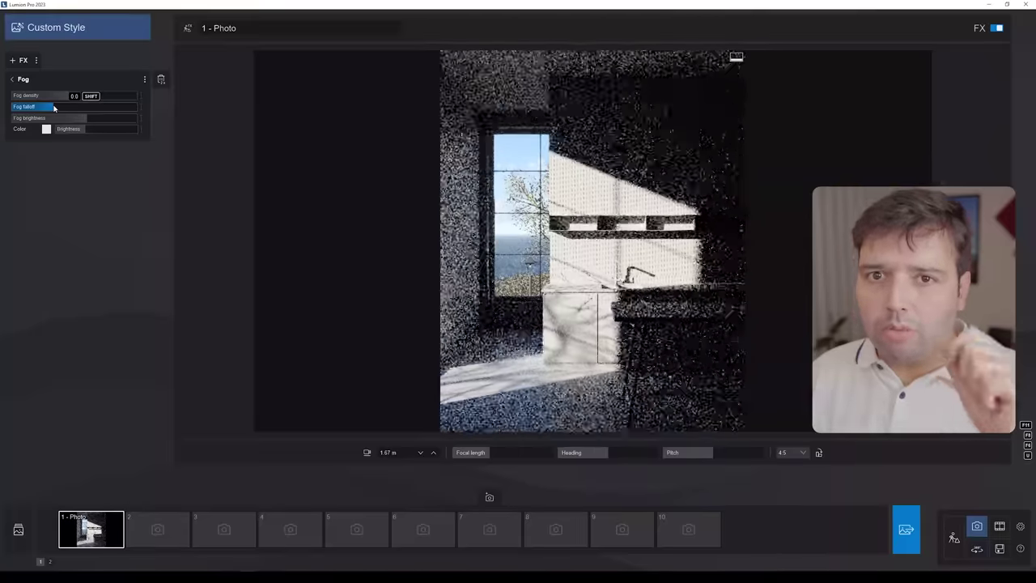
pyautogui.moveTo(79, 109); pyautogui.dragTo(101, 119)
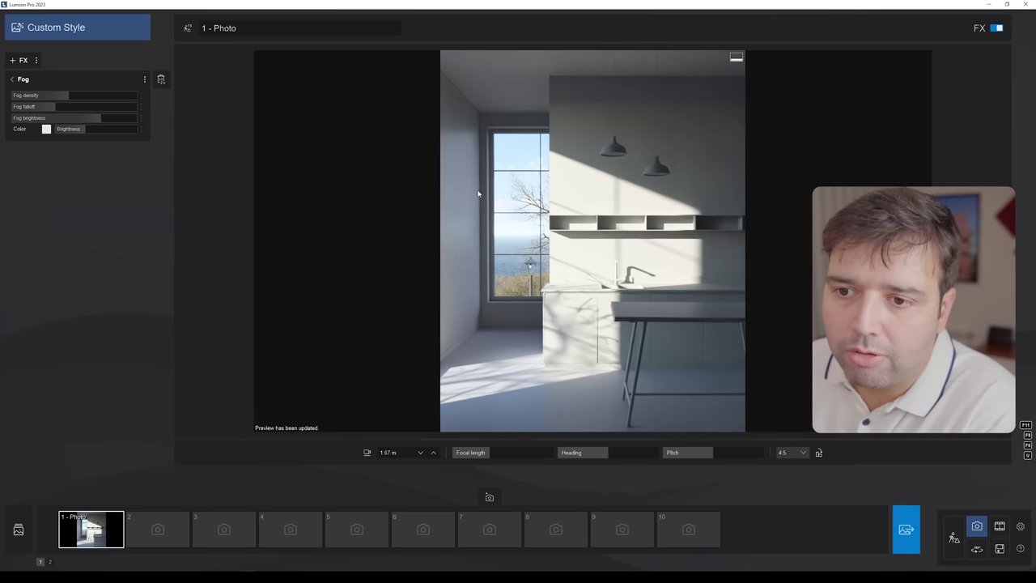
# - Return to the effect list and toggle the Fog effect off and on to compare the sea view through the window
pyautogui.click(13, 79)
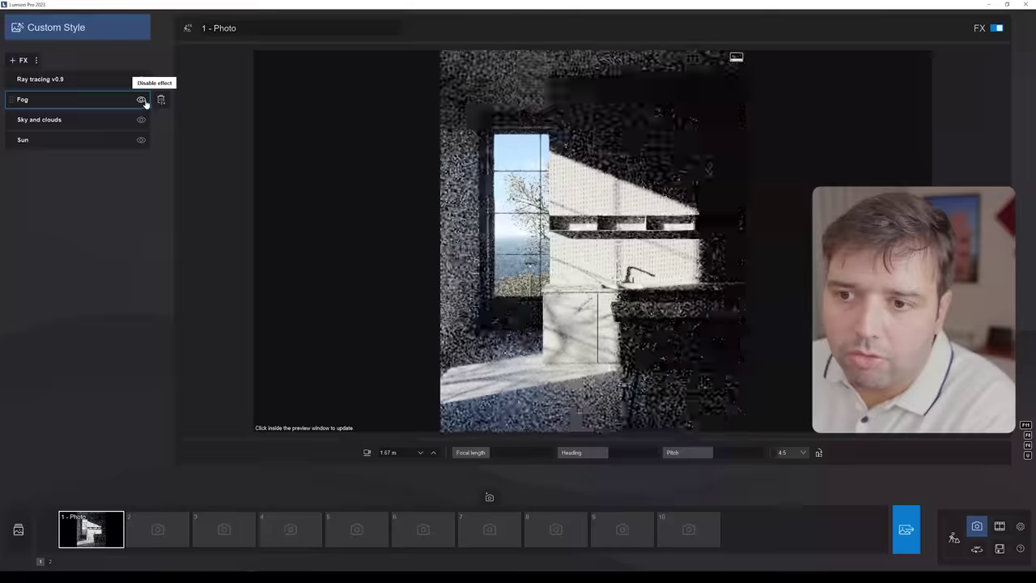
pyautogui.click(142, 100)
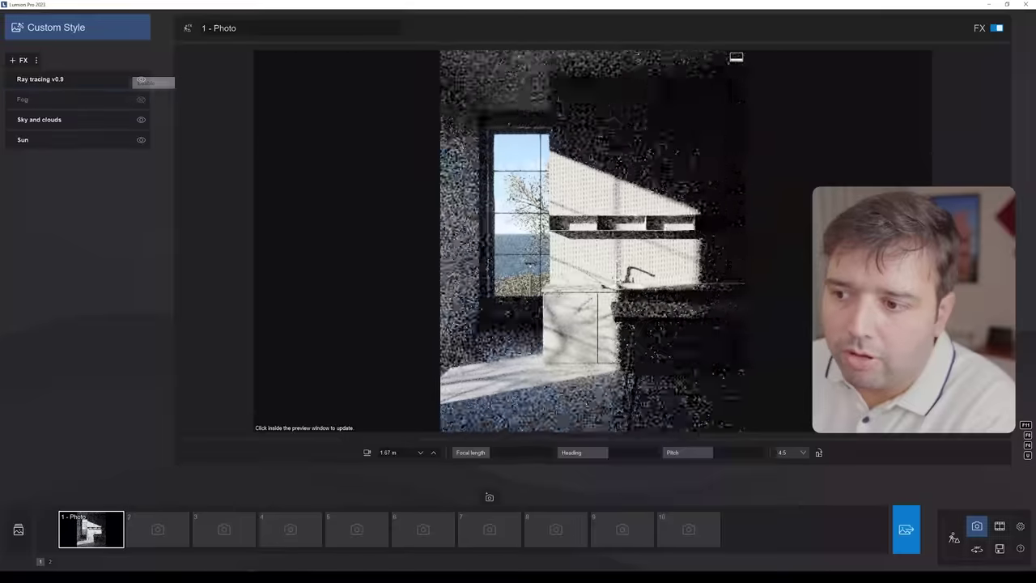
pyautogui.click(141, 101)
pyautogui.click(141, 100)
pyautogui.click(141, 100)
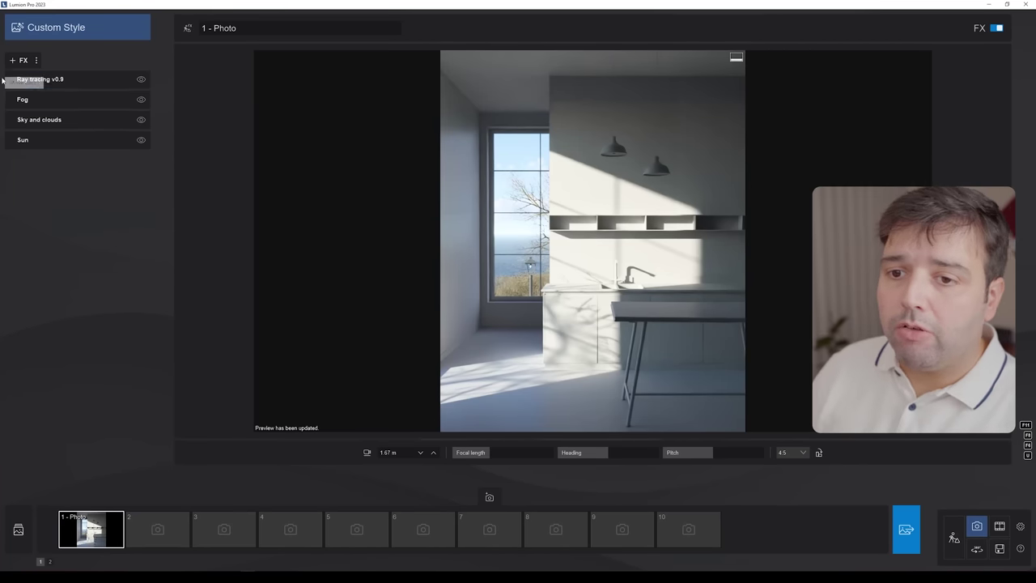
# - Add the featured Color correction effect to the photo and turn off its auto exposure
pyautogui.click(19, 59)
pyautogui.click(341, 229)
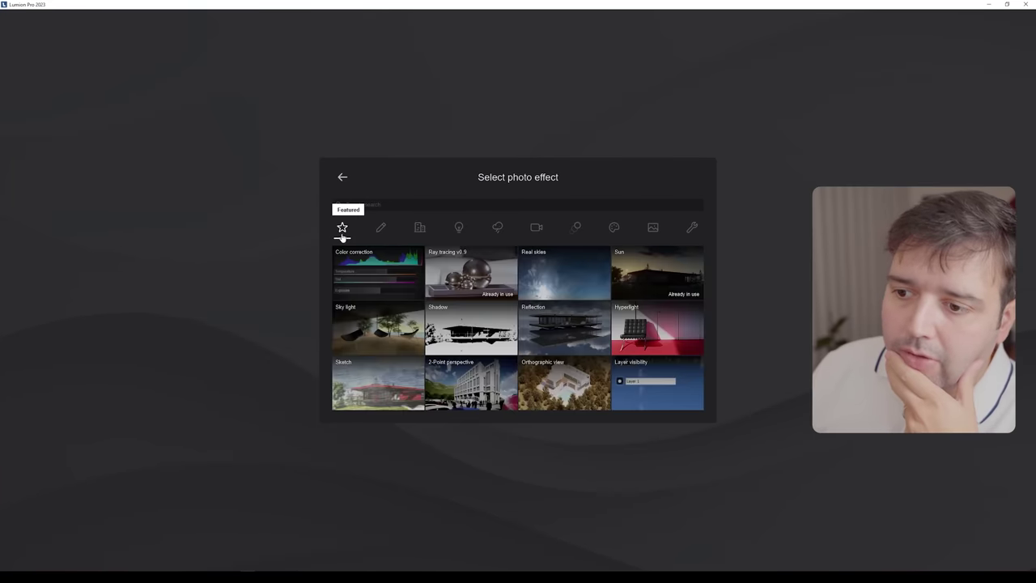
pyautogui.click(377, 272)
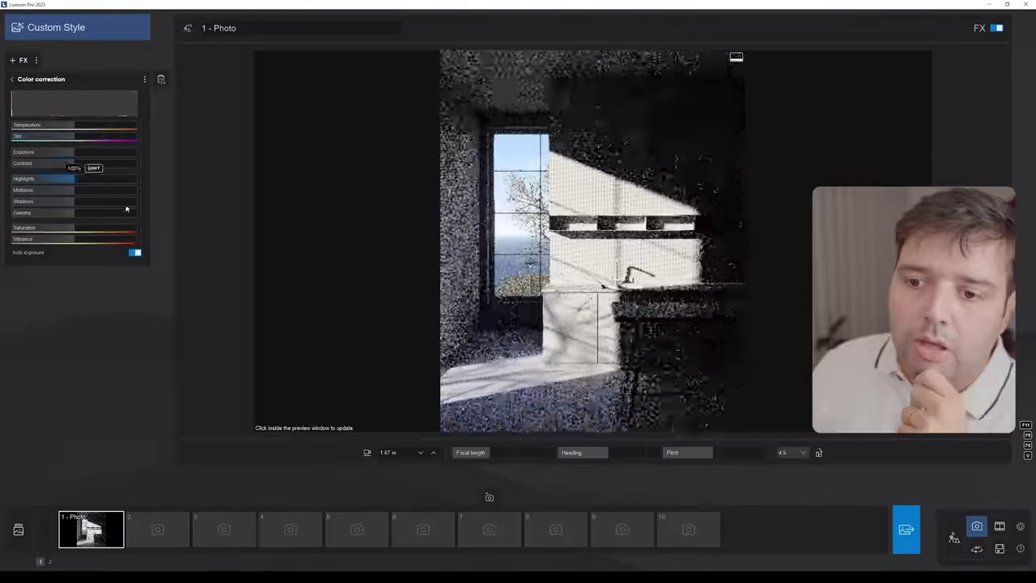
pyautogui.click(134, 253)
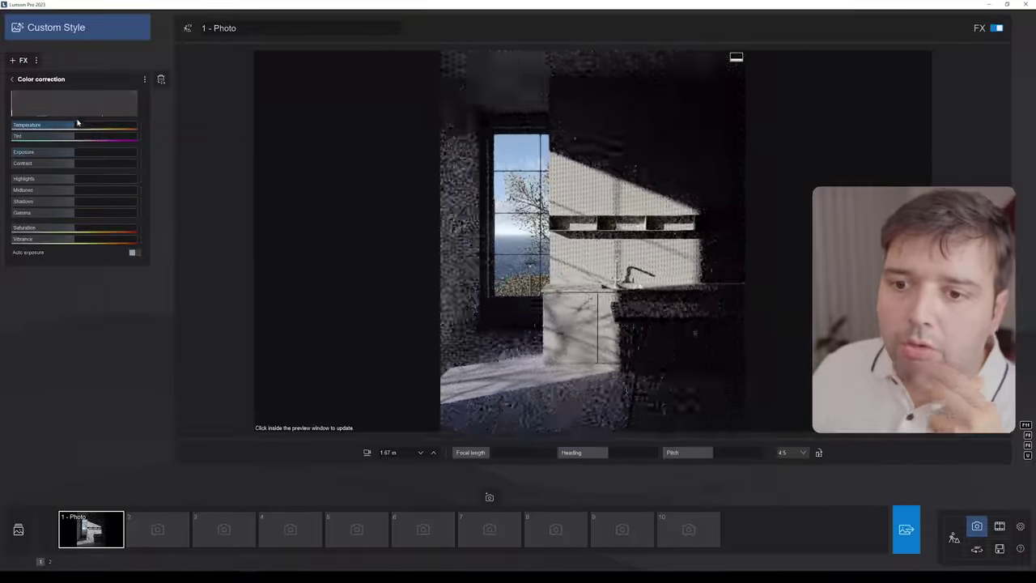
# - Raise the color correction's exposure, warm its temperature, and try the contrast at maximum in the photo preview
pyautogui.moveTo(76, 154); pyautogui.dragTo(99, 154)
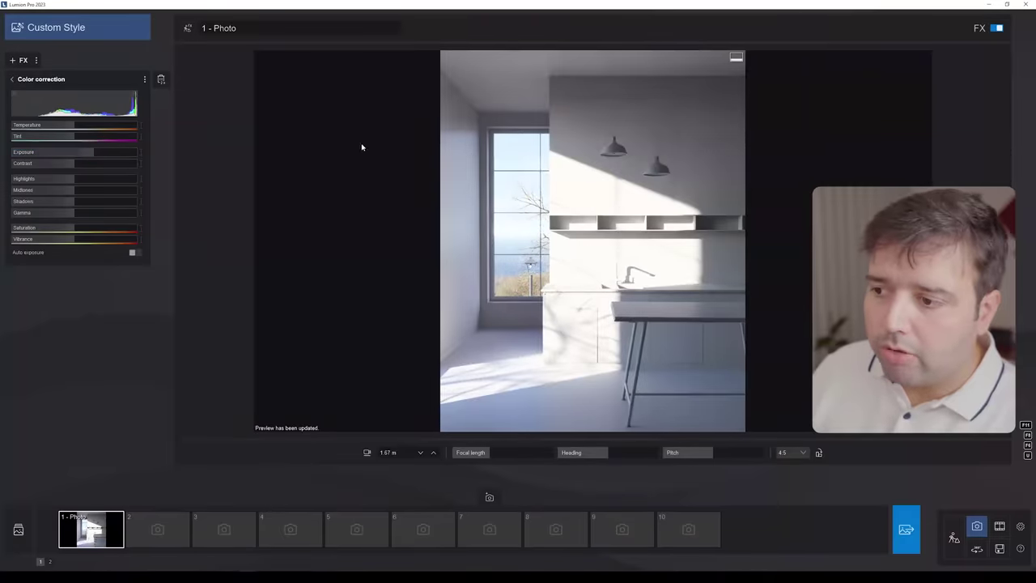
pyautogui.moveTo(93, 151); pyautogui.dragTo(91, 154)
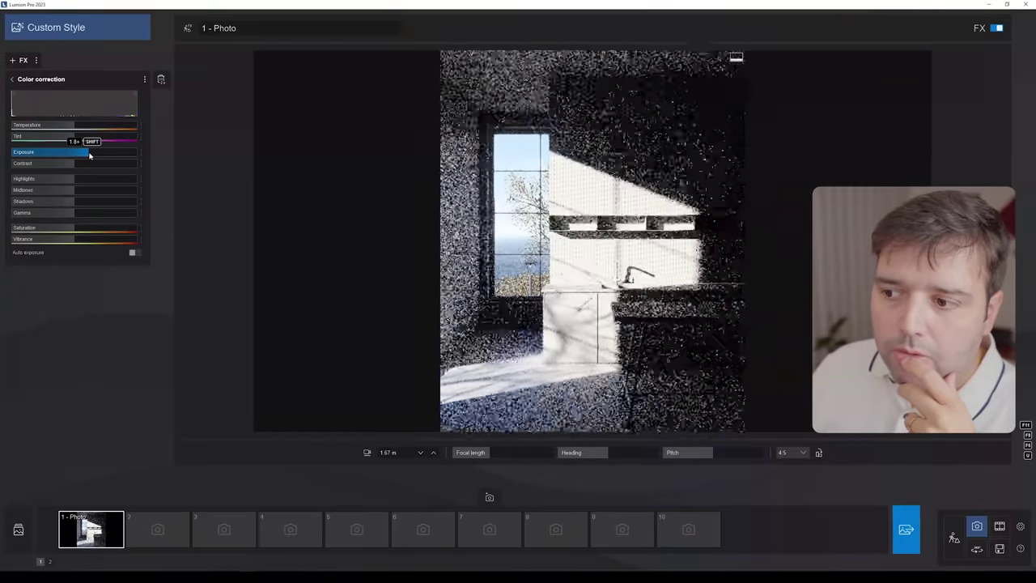
pyautogui.moveTo(78, 126); pyautogui.dragTo(83, 127)
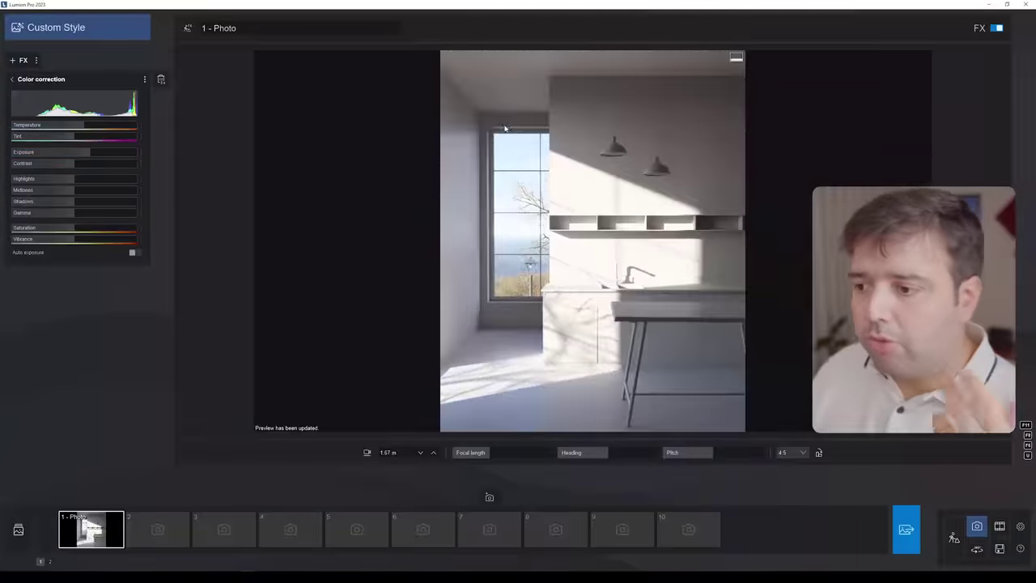
pyautogui.click(97, 125)
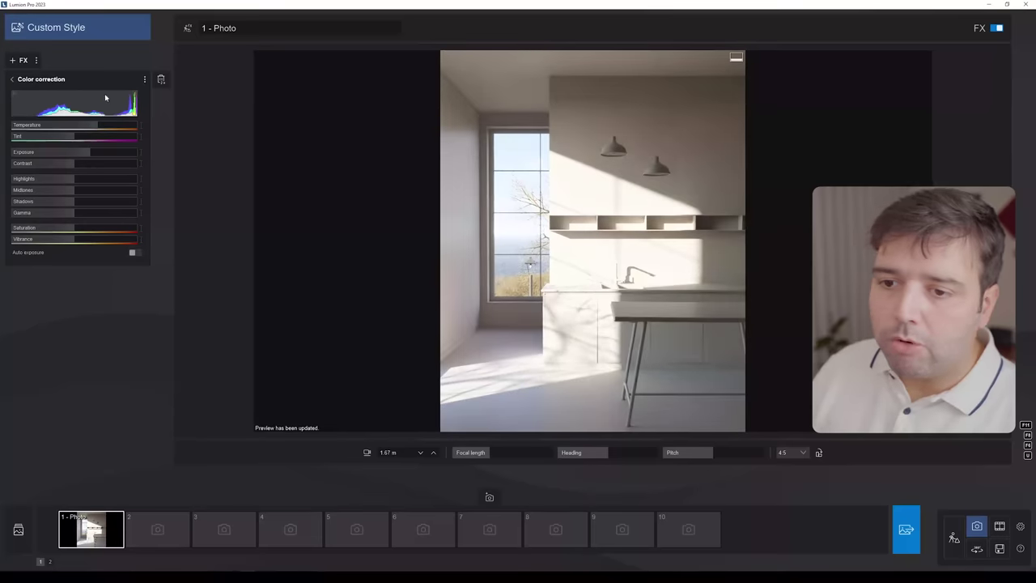
pyautogui.click(74, 180)
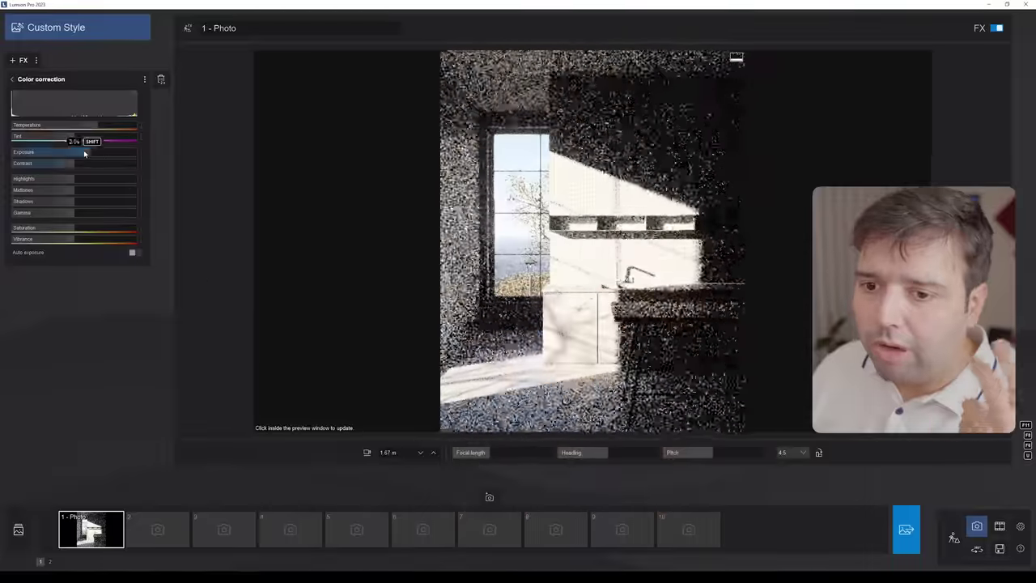
pyautogui.moveTo(228, 172); pyautogui.dragTo(228, 172)
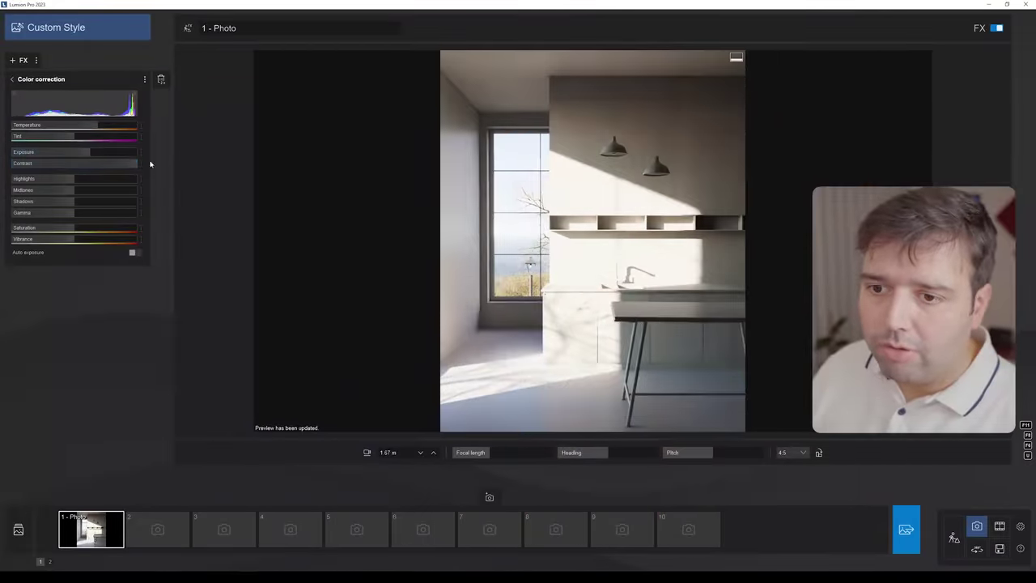
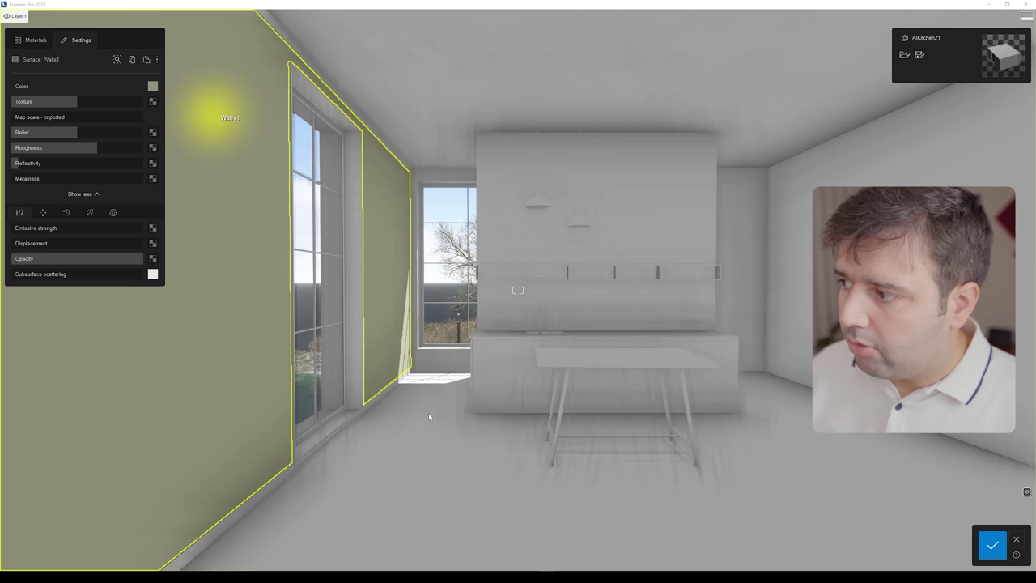
# - Give the Floor surface a light brown color in the material editor
pyautogui.click(153, 86)
pyautogui.click(244, 138)
pyautogui.click(193, 103)
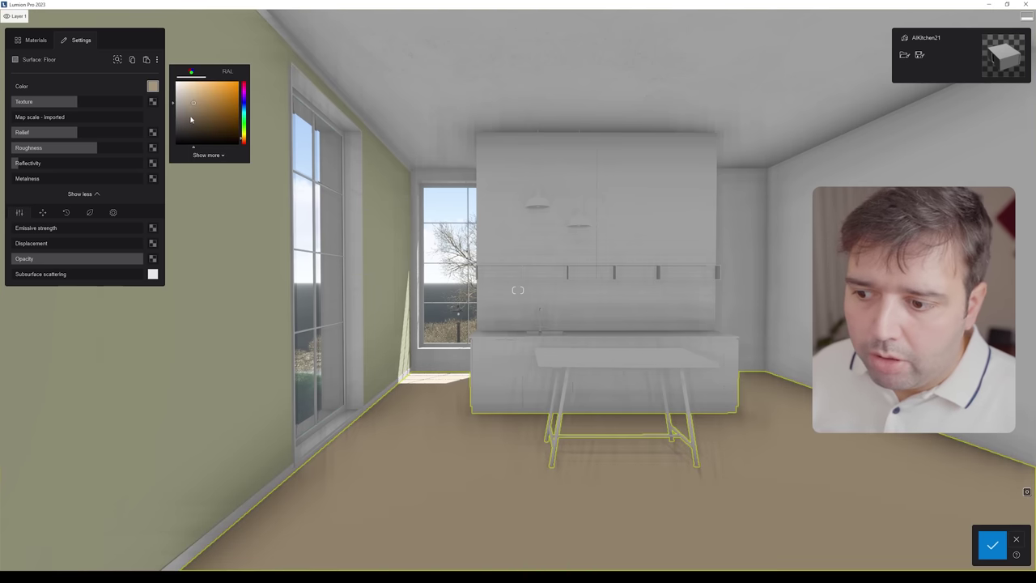
# - Color the lower cabinets pale yellow, the backsplash cream and the top panels orange, and save the material changes
pyautogui.click(539, 374)
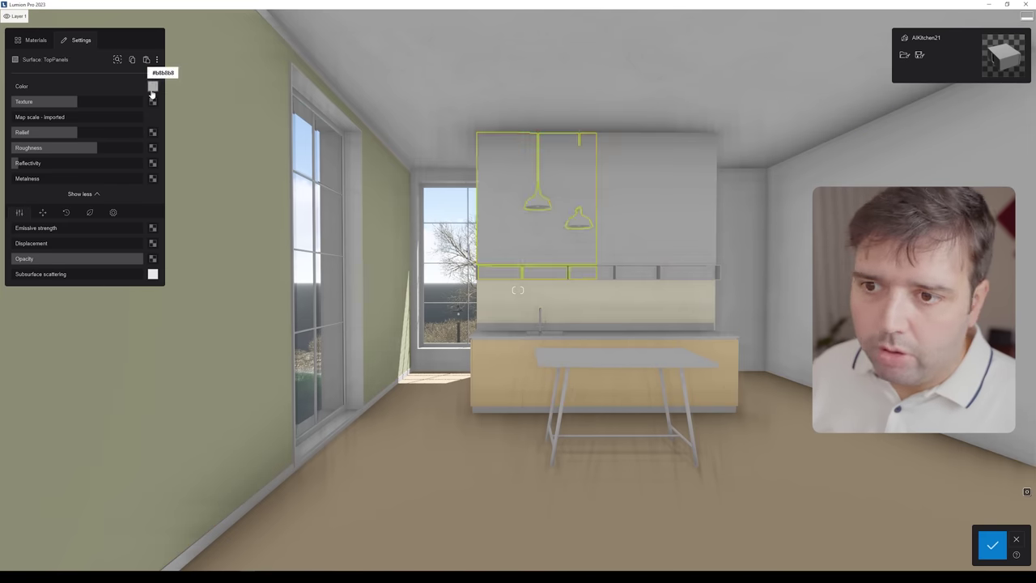
pyautogui.click(153, 86)
pyautogui.click(992, 545)
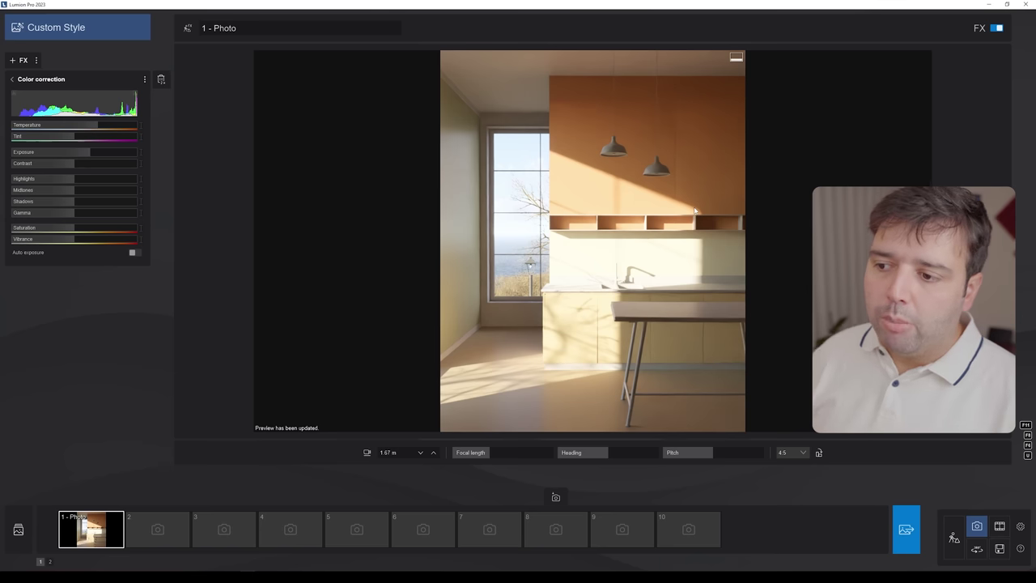
# - Return to the scene's content library and search the objects for "l23.2"
pyautogui.click(954, 537)
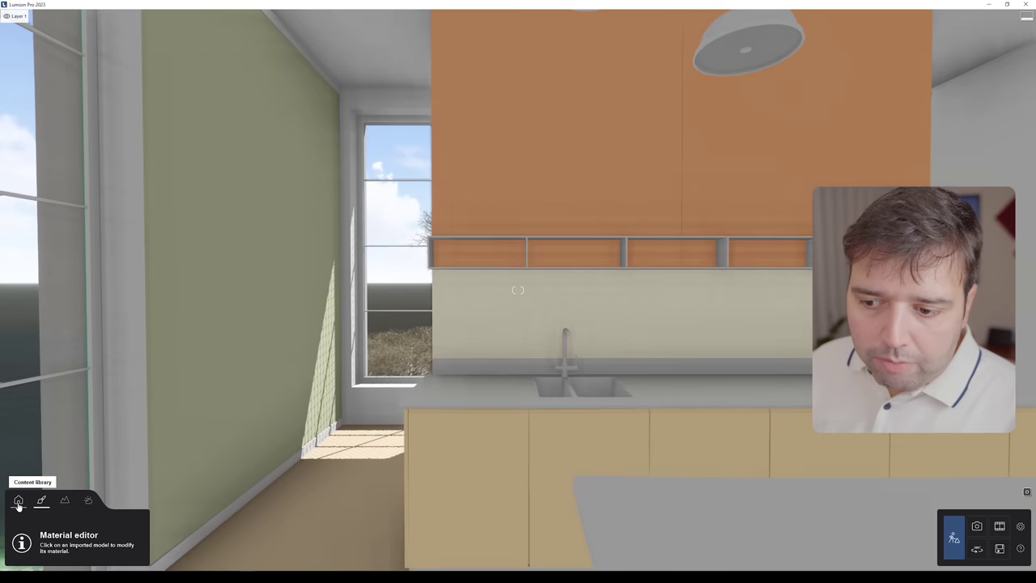
pyautogui.click(18, 501)
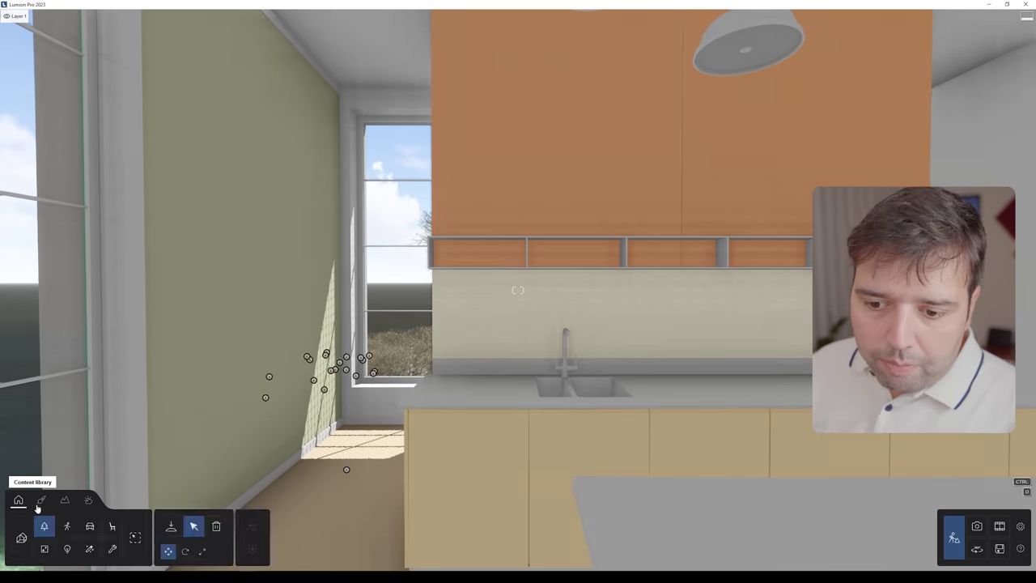
pyautogui.click(111, 527)
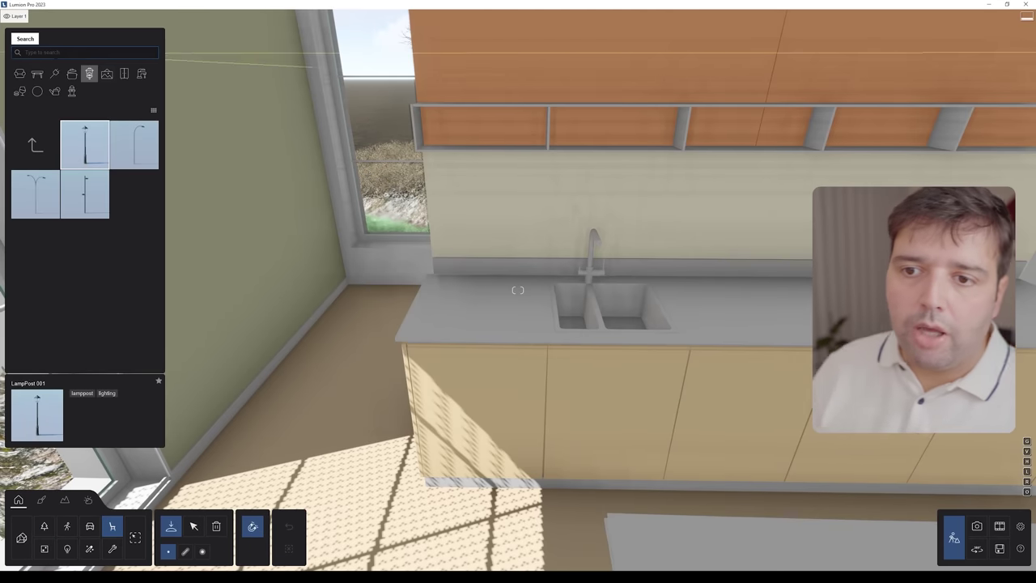
pyautogui.write('l23')
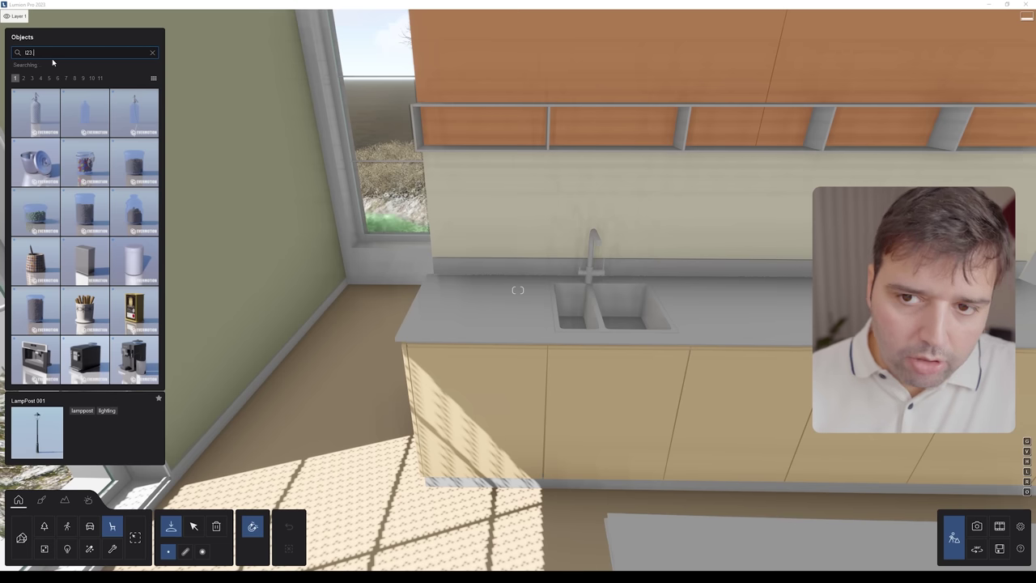
pyautogui.write('.2')
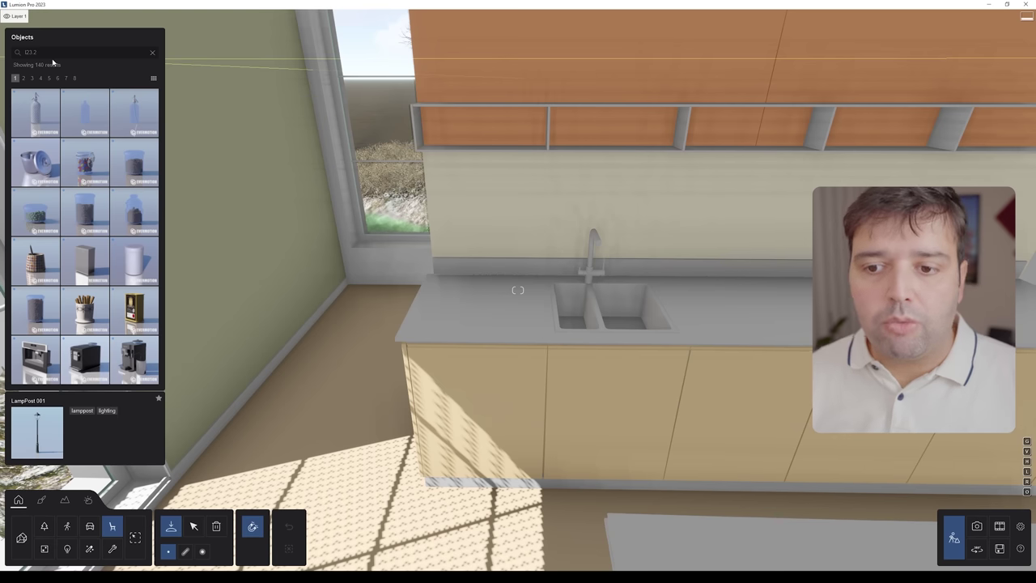
# - Place Canister 026 in the end compartment of the kitchen shelf nearest the window
pyautogui.click(136, 208)
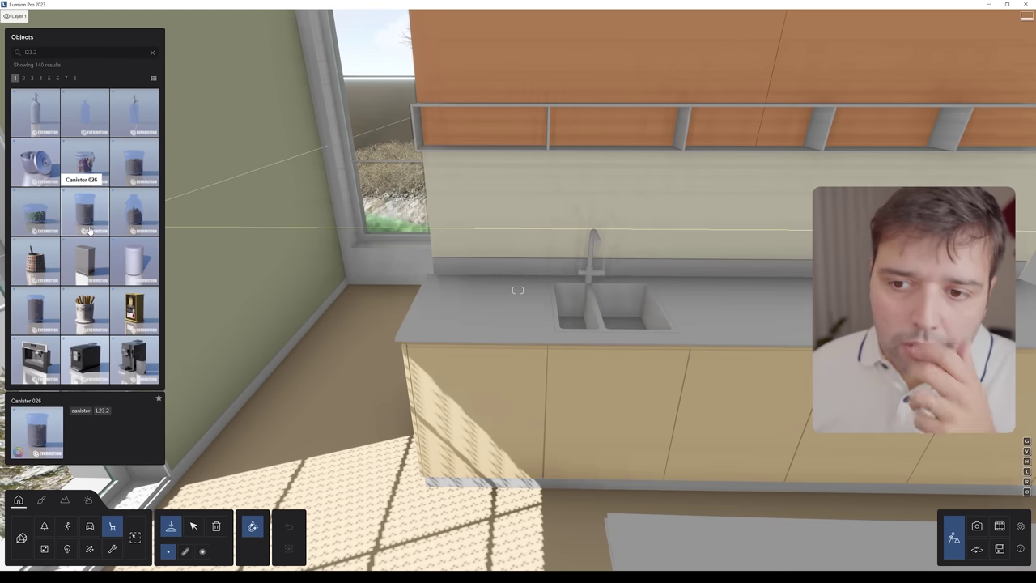
pyautogui.press('w')
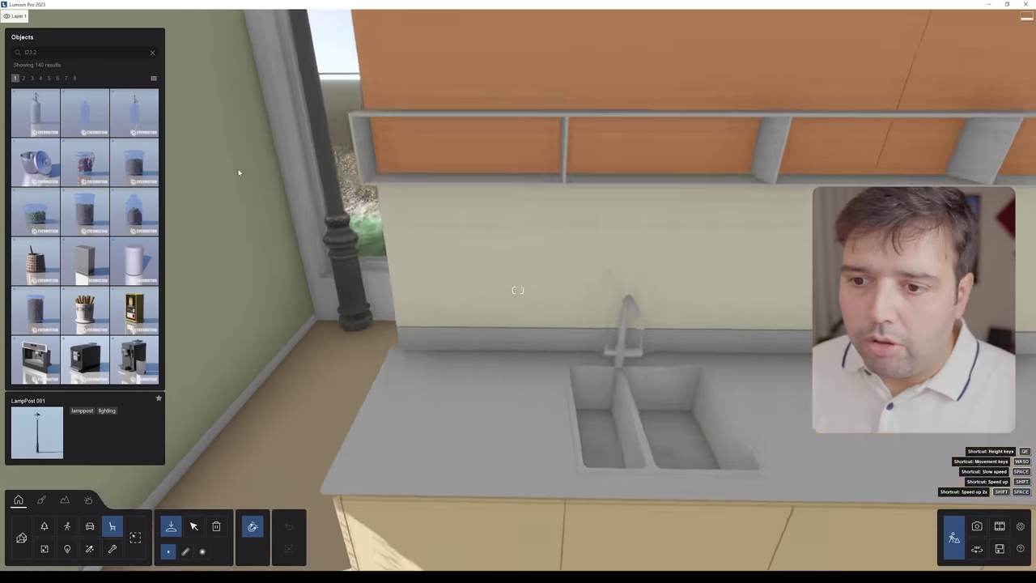
pyautogui.click(94, 203)
pyautogui.press('w')
pyautogui.moveTo(361, 137); pyautogui.dragTo(353, 138, button='right')
pyautogui.press('q')
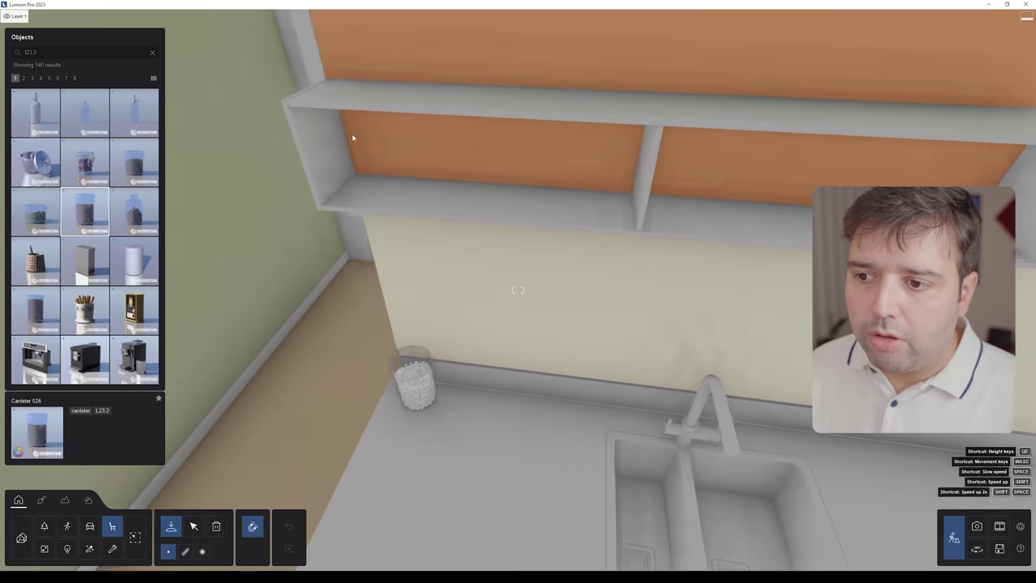
pyautogui.click(374, 196)
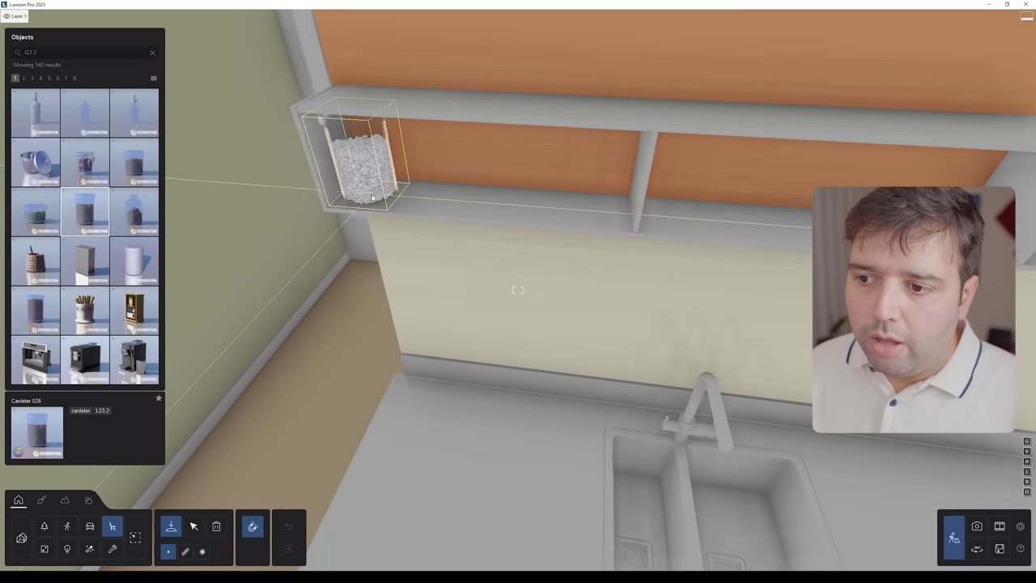
# - Scale the shelf's Canister 026 down slightly and change its color to a muted dark red
pyautogui.click(193, 526)
pyautogui.click(346, 526)
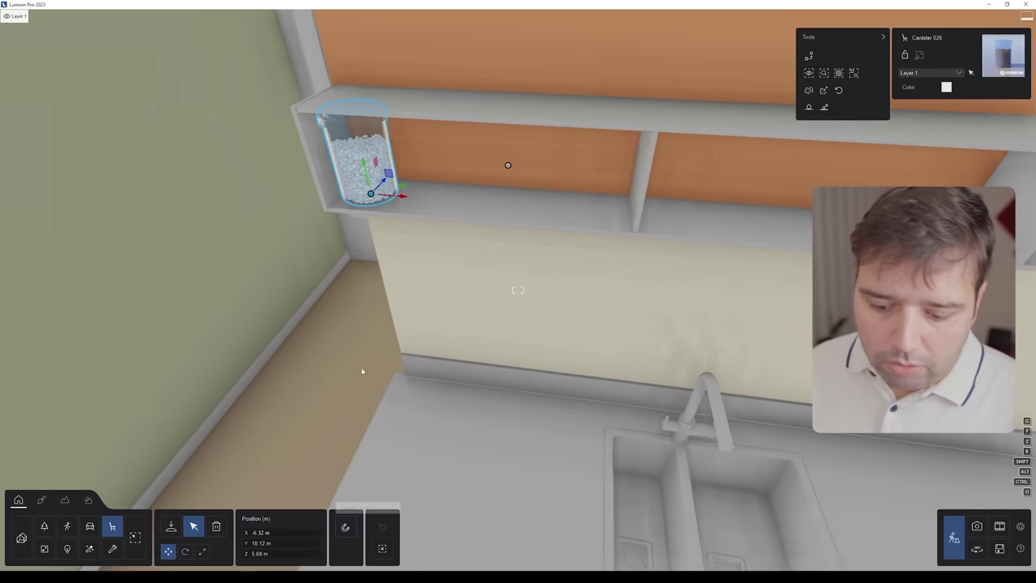
pyautogui.press('l')
pyautogui.moveTo(370, 196); pyautogui.dragTo(370, 198)
pyautogui.click(946, 87)
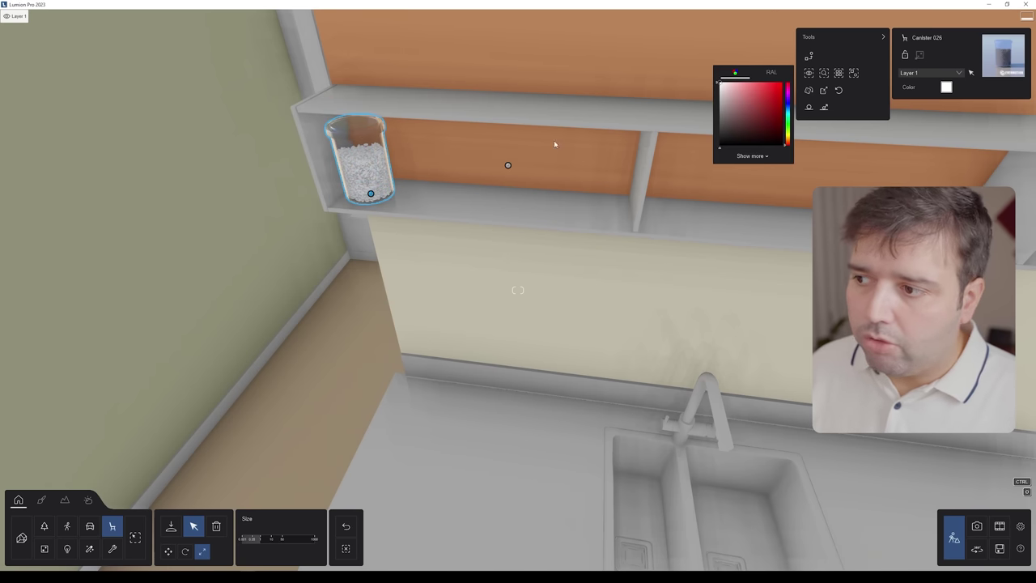
pyautogui.moveTo(728, 116); pyautogui.dragTo(744, 117)
# - Copy the red canister along the X axis so the duplicate stands beside it on the shelf
pyautogui.moveTo(456, 180); pyautogui.dragTo(448, 205, button='right')
pyautogui.press('m')
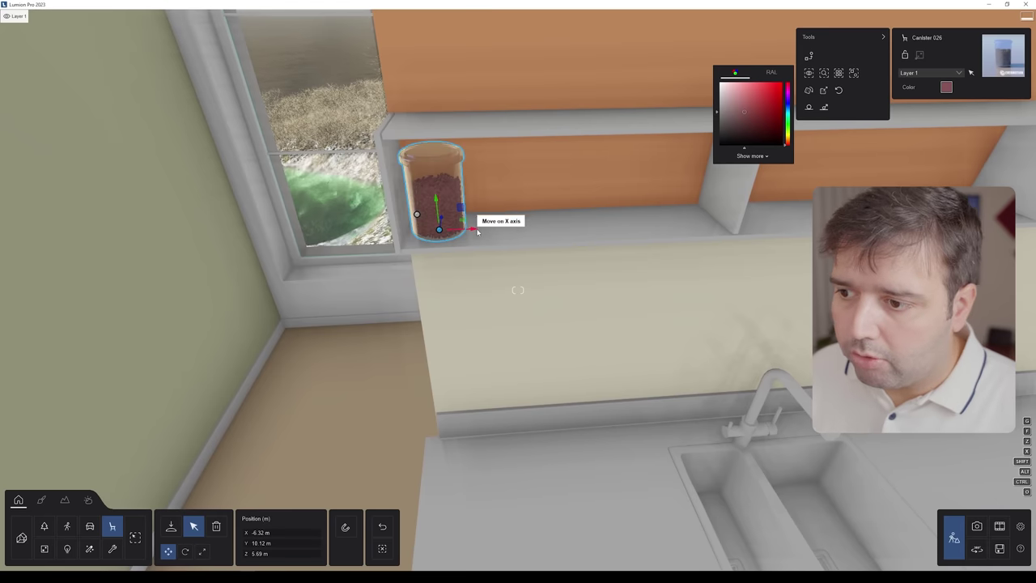
pyautogui.keyDown('alt'); pyautogui.moveTo(444, 222); pyautogui.dragTo(499, 221); pyautogui.keyUp('alt')
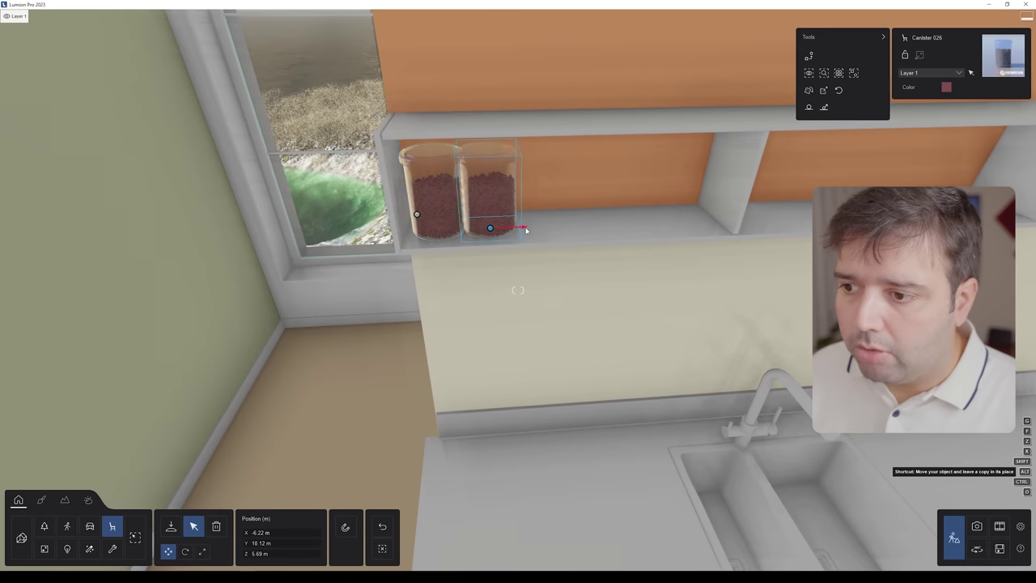
# - Change the second canister's color to muted olive and copy it three times along the X axis to fill the shelf compartment
pyautogui.click(945, 87)
pyautogui.moveTo(790, 141); pyautogui.dragTo(788, 139)
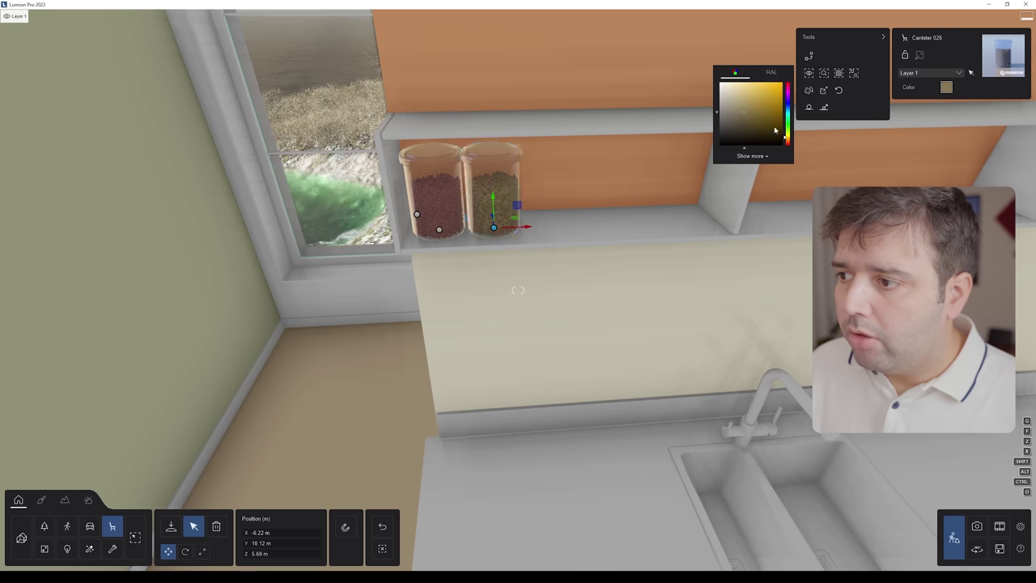
pyautogui.keyDown('alt'); pyautogui.moveTo(524, 222); pyautogui.dragTo(696, 222); pyautogui.keyUp('alt')
pyautogui.moveTo(678, 217); pyautogui.dragTo(674, 228, button='right')
pyautogui.press('e')
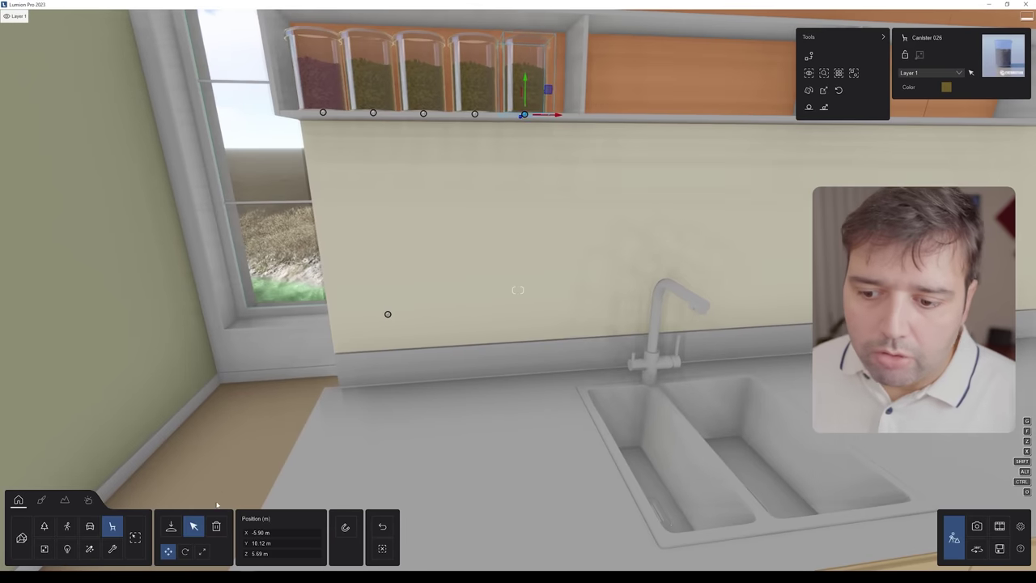
# - Place Cutting Board 005 against the backsplash beside the sink, with the smaller Cutting Board 006 overlapping in front of it
pyautogui.click(108, 525)
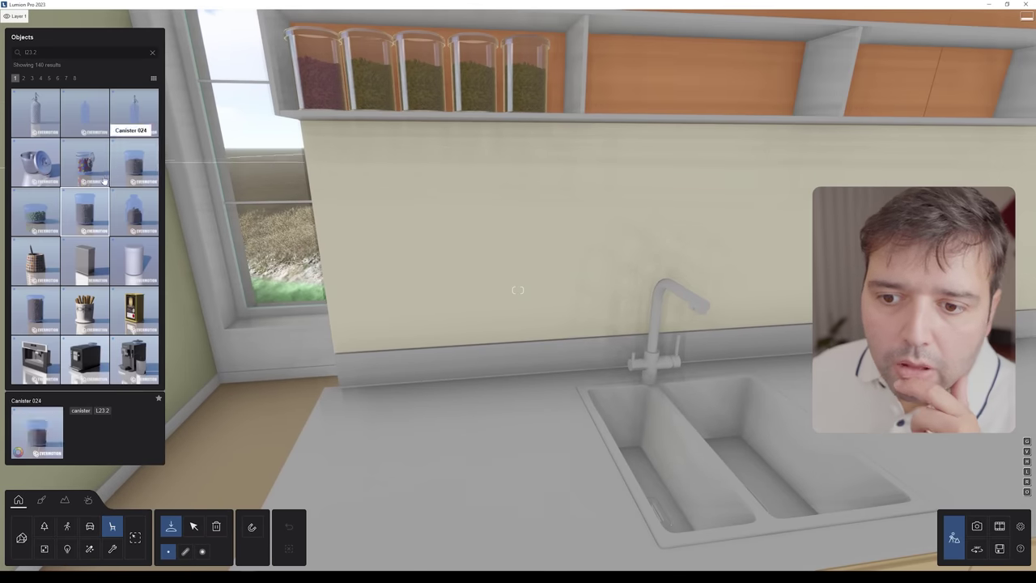
pyautogui.scroll(-1, 74, 244)
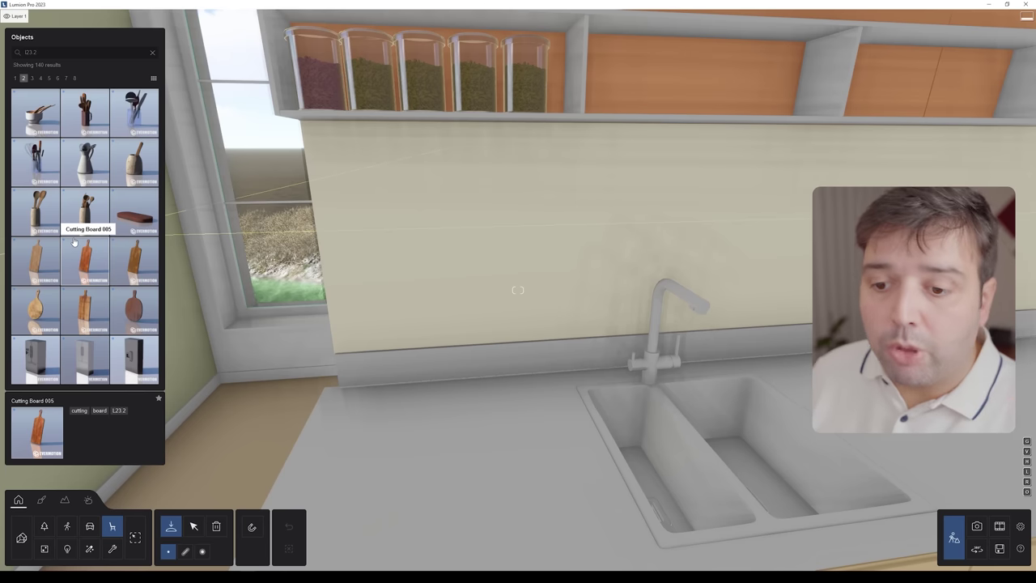
pyautogui.click(99, 258)
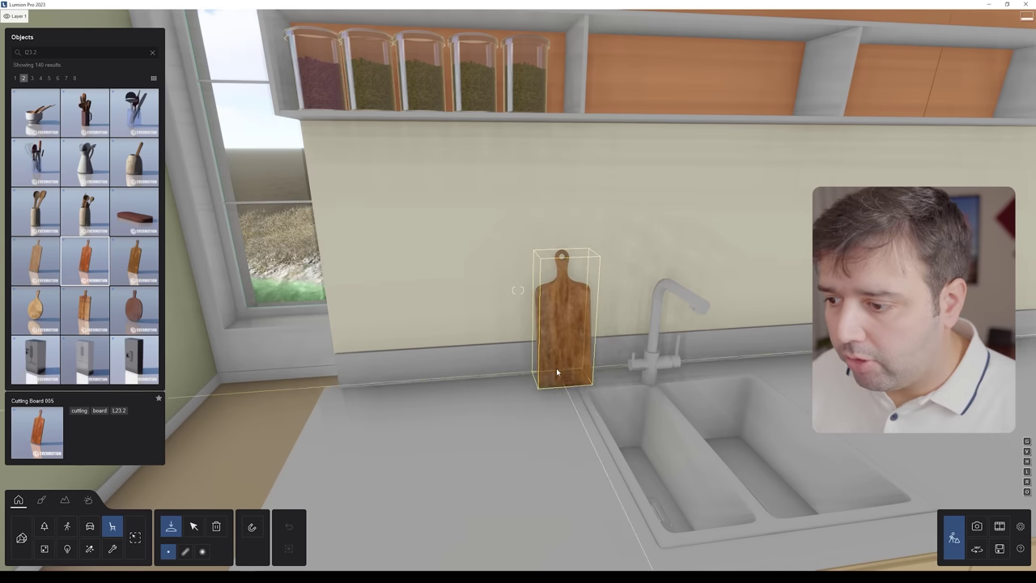
pyautogui.press('d')
pyautogui.moveTo(673, 364); pyautogui.dragTo(661, 368, button='right')
pyautogui.press('d')
pyautogui.press('w')
pyautogui.press('s')
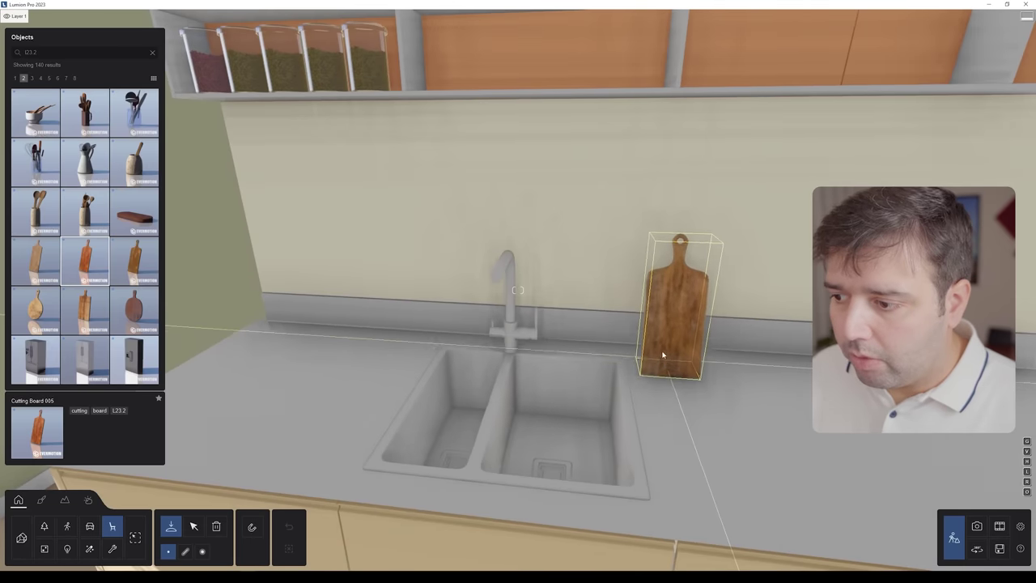
pyautogui.click(658, 346)
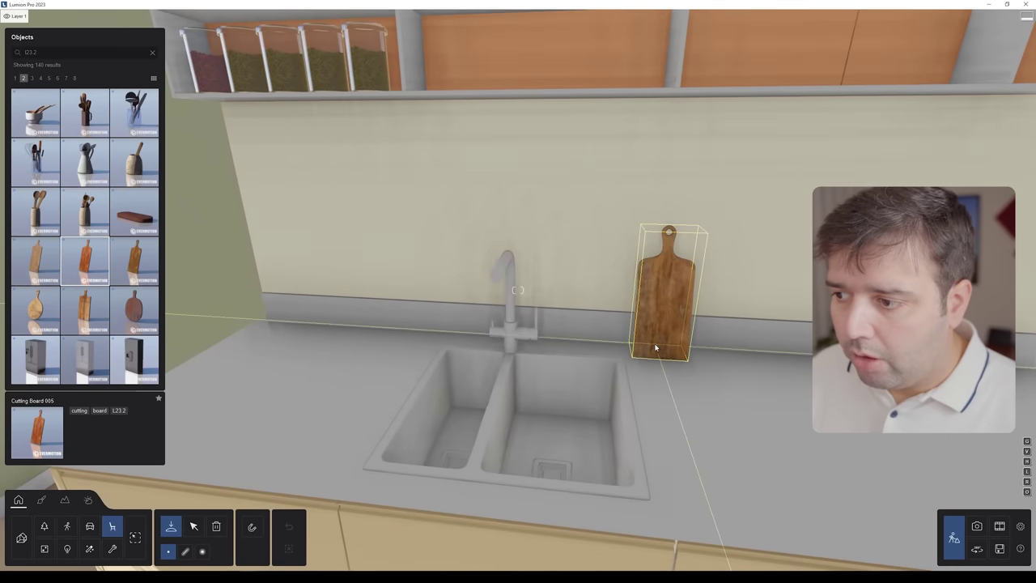
pyautogui.click(135, 259)
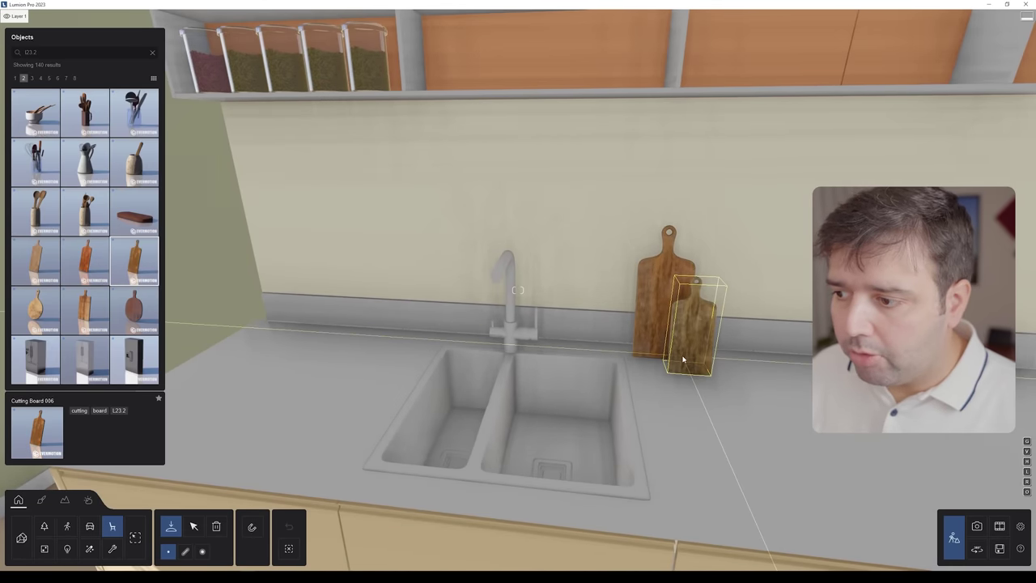
pyautogui.click(675, 353)
# - Mount Kitchen Rail 004 with its hanging pans on the backsplash directly below the canister compartment
pyautogui.click(142, 217)
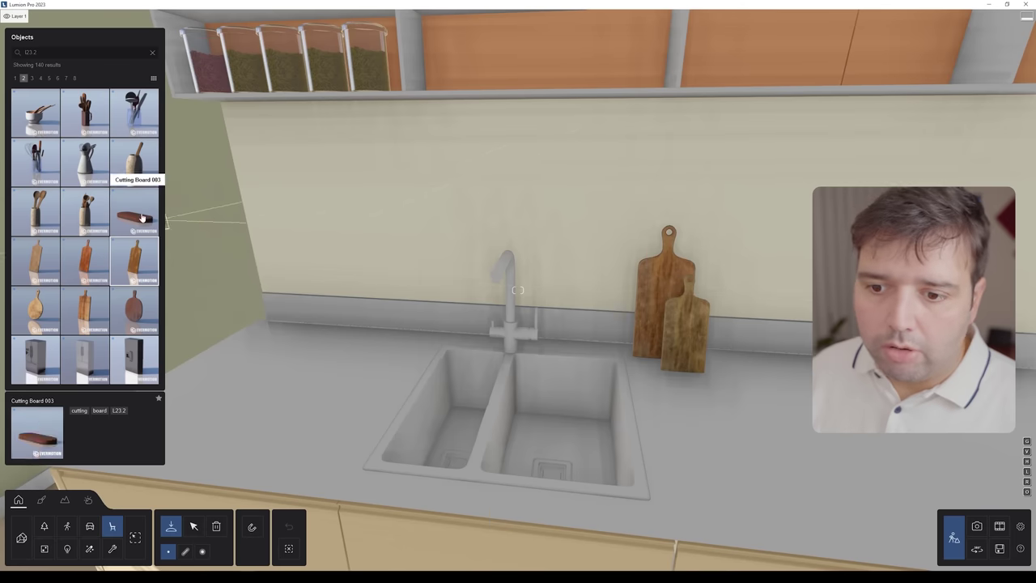
pyautogui.click(32, 78)
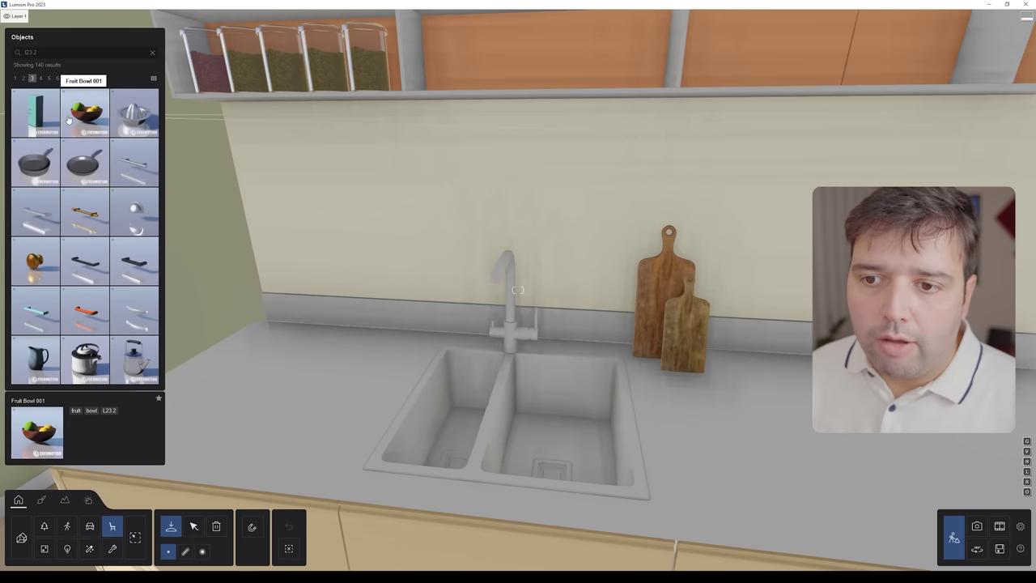
pyautogui.scroll(-1, 77, 117)
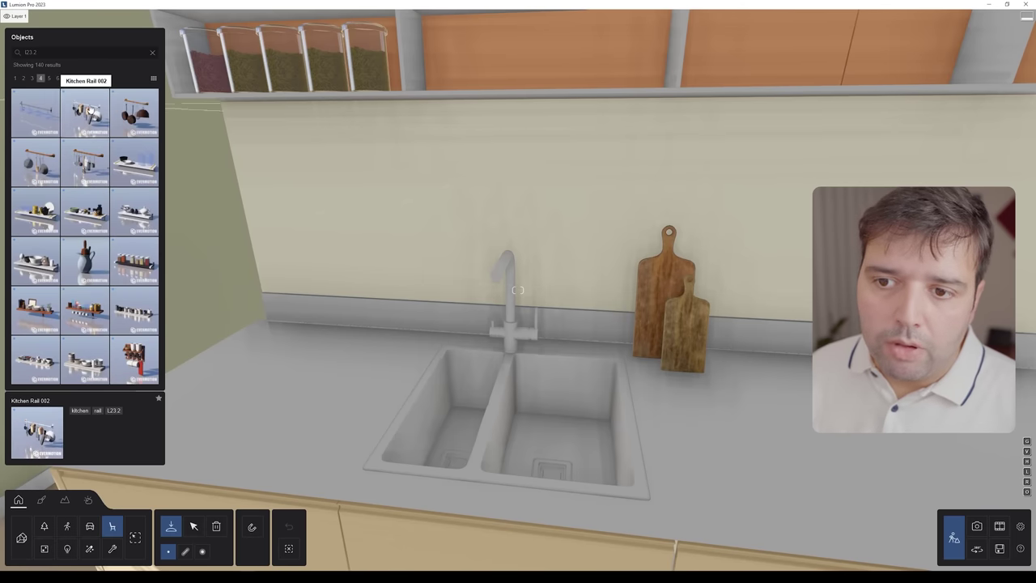
pyautogui.press('a')
pyautogui.moveTo(446, 203); pyautogui.dragTo(485, 227, button='right')
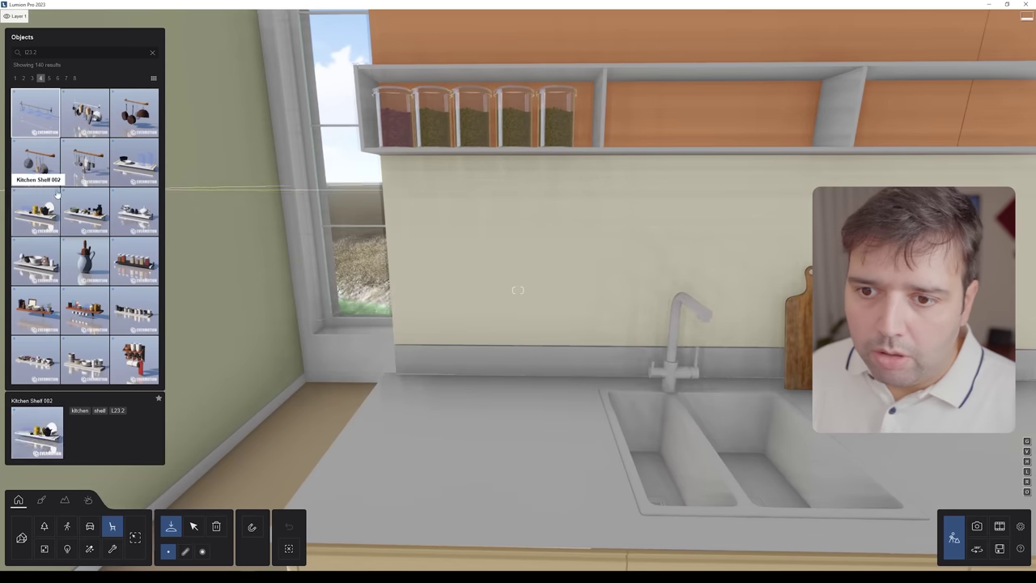
pyautogui.click(35, 162)
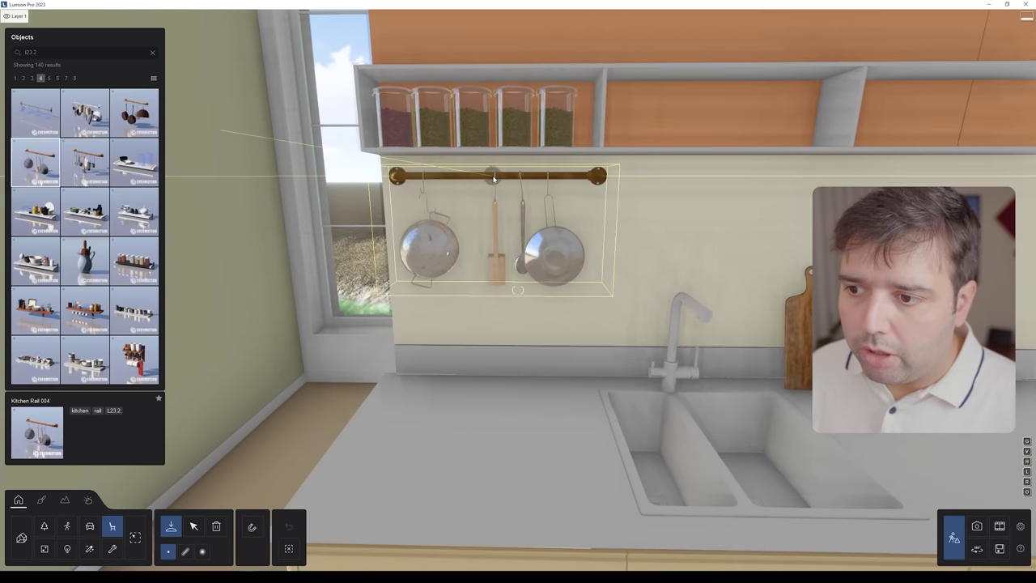
pyautogui.click(505, 178)
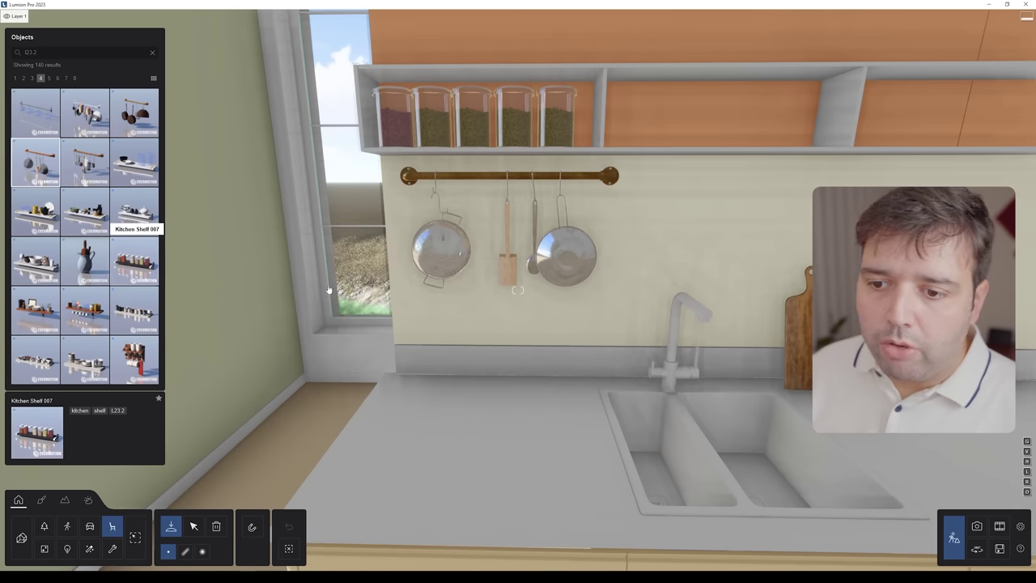
# - Place Kitchen Shelf 007 with its spice jars at the wall shelf's second compartment and scale it down to the compartment's width
pyautogui.click(140, 272)
pyautogui.press('s')
pyautogui.press('d')
pyautogui.moveTo(580, 308); pyautogui.dragTo(580, 348, button='right')
pyautogui.press('q')
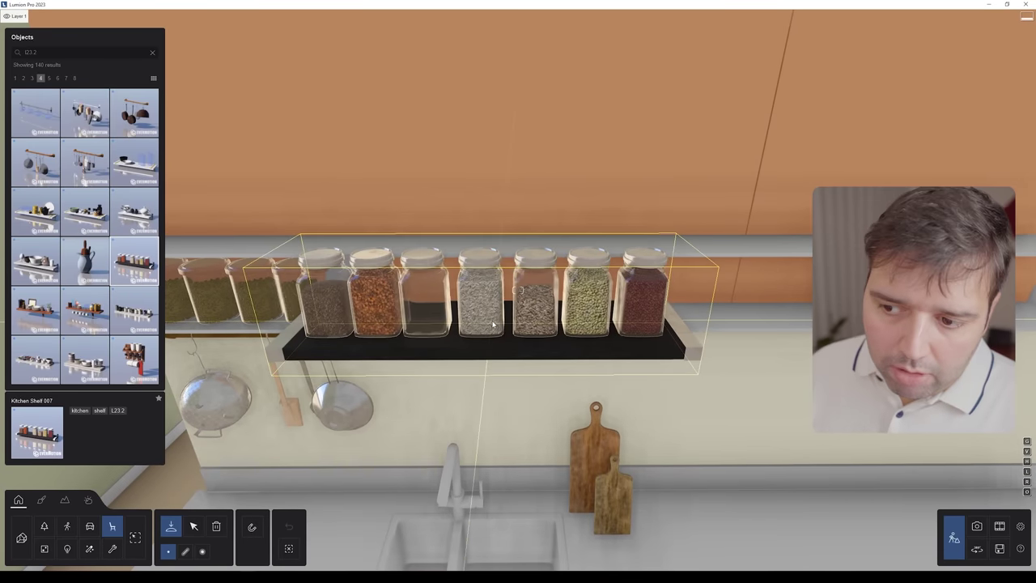
pyautogui.click(493, 323)
pyautogui.click(195, 526)
pyautogui.moveTo(496, 322); pyautogui.dragTo(480, 333)
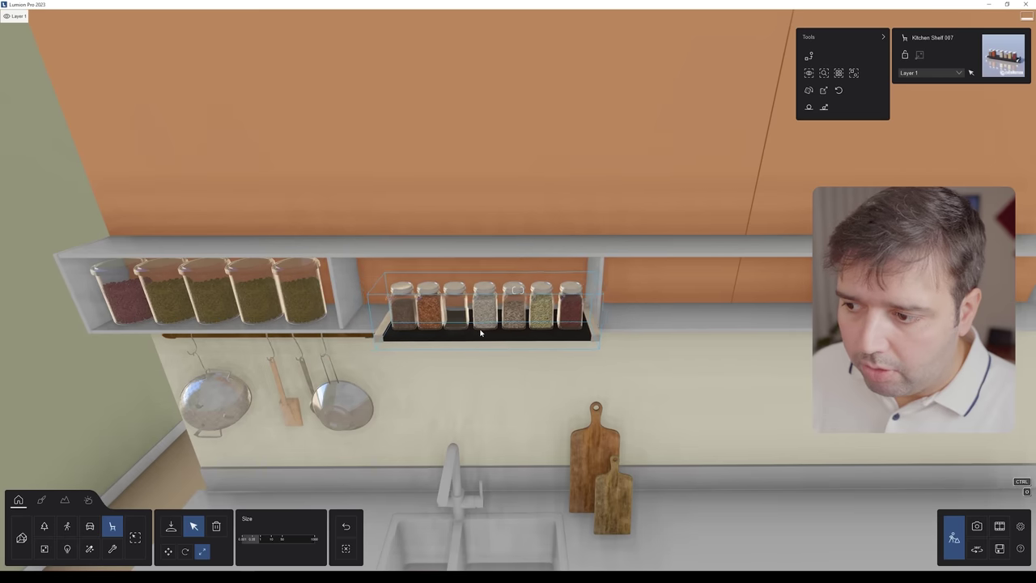
# - Move the spice jar shelf into the wall shelf's second compartment, checking its fit from several angles
pyautogui.press('m')
pyautogui.moveTo(490, 328); pyautogui.dragTo(441, 329, button='right')
pyautogui.press('d')
pyautogui.moveTo(518, 289); pyautogui.dragTo(418, 279, button='right')
pyautogui.moveTo(418, 281); pyautogui.dragTo(431, 272)
pyautogui.press('a')
pyautogui.press('e')
pyautogui.moveTo(430, 272); pyautogui.dragTo(502, 230, button='right')
pyautogui.press('w')
pyautogui.press('w')
pyautogui.press('e')
pyautogui.moveTo(518, 289); pyautogui.dragTo(517, 267, button='right')
pyautogui.press('s')
# - Scale the spice jar shelf down further and move it toward the far divider, to X -5.36 m and Z 5.76 m
pyautogui.press('l')
pyautogui.moveTo(429, 314); pyautogui.dragTo(421, 322)
pyautogui.press('m')
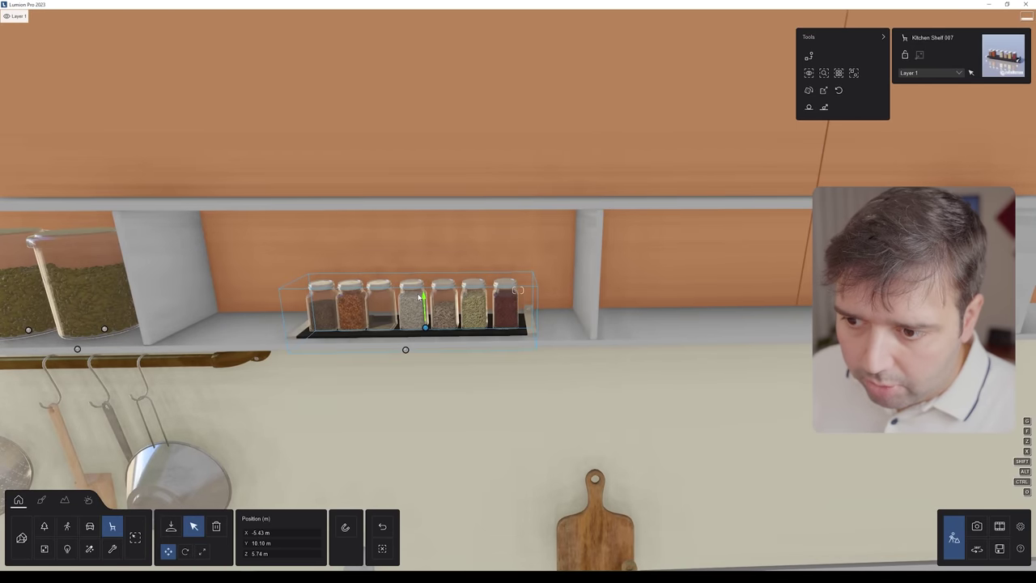
pyautogui.moveTo(452, 324); pyautogui.dragTo(487, 324)
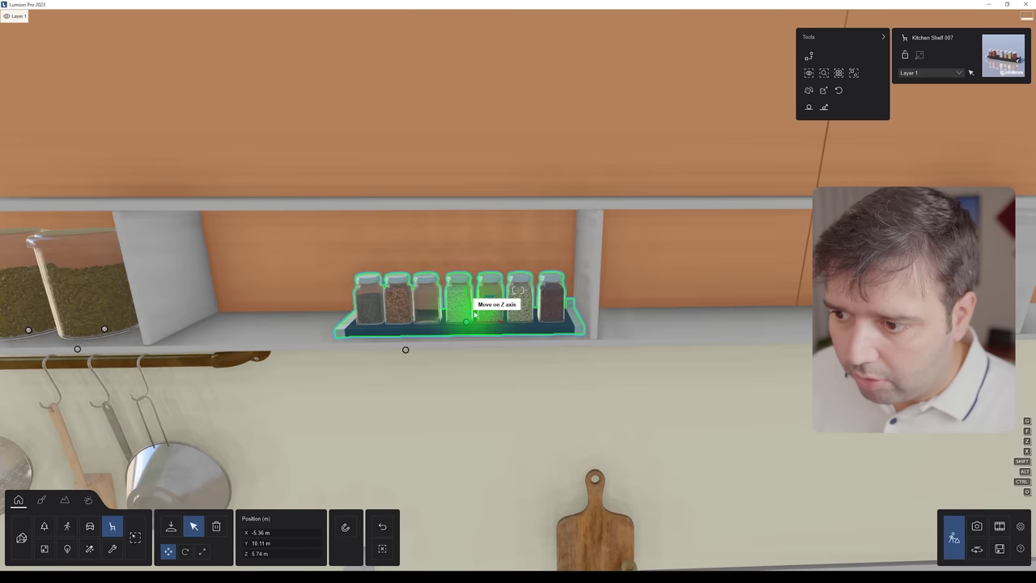
pyautogui.moveTo(474, 314); pyautogui.dragTo(475, 314, button='right')
pyautogui.moveTo(460, 307); pyautogui.dragTo(461, 302)
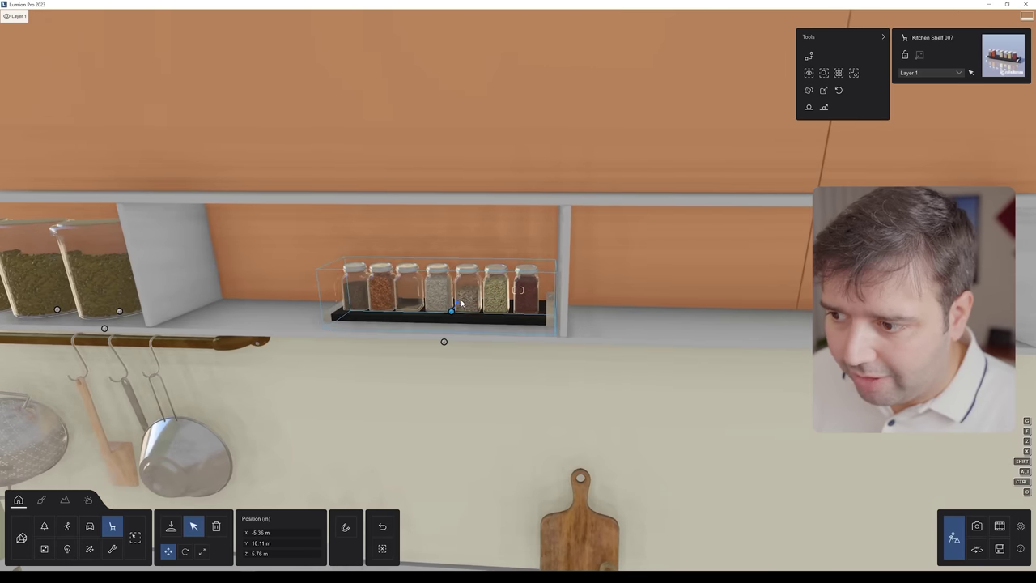
pyautogui.press('s')
pyautogui.moveTo(462, 303)
pyautogui.mouseDown(button='right')
pyautogui.moveTo(518, 303)
pyautogui.moveTo(461, 303)
pyautogui.mouseUp(button='right')
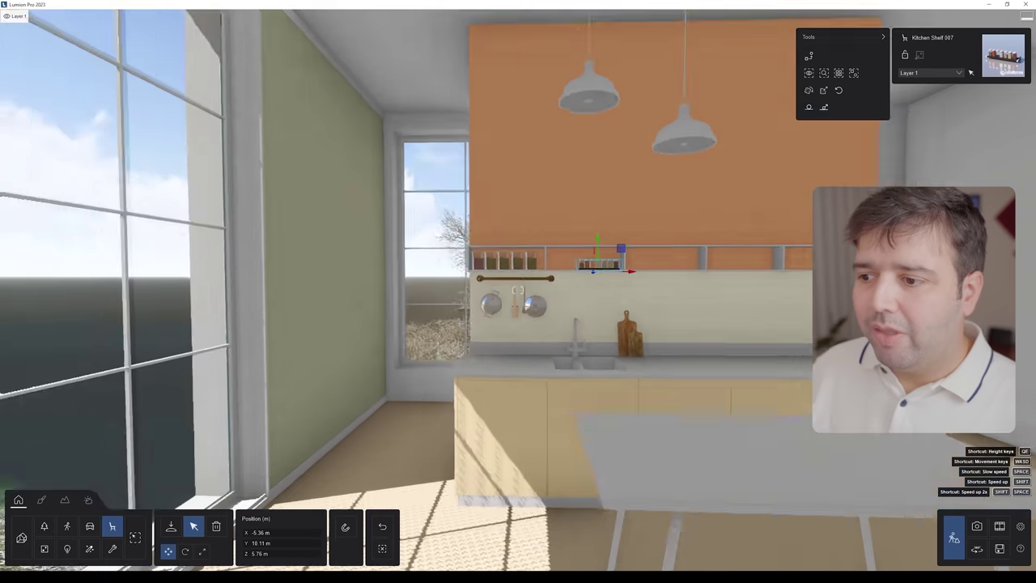
# - Look through the pages of l23.2 objects for more props to put on the wall shelf
pyautogui.scroll(10, 517, 289)
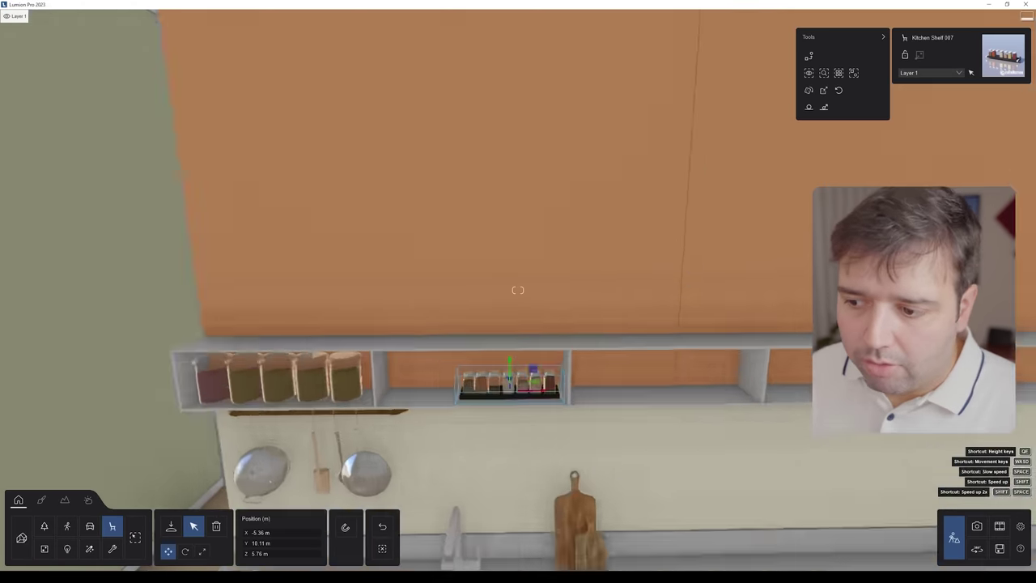
pyautogui.press('e')
pyautogui.click(120, 527)
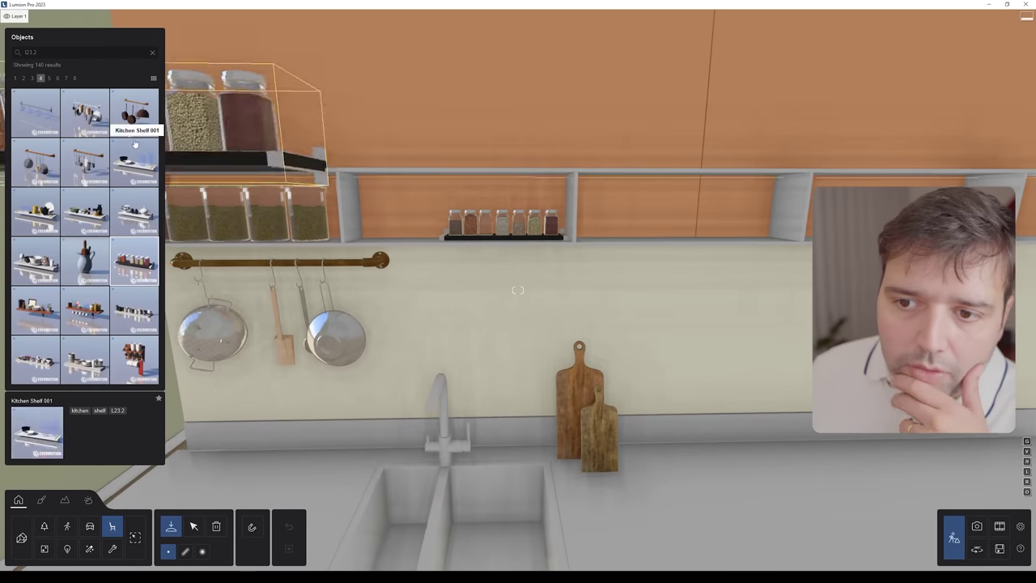
pyautogui.scroll(-3, 108, 167)
pyautogui.scroll(5, 108, 168)
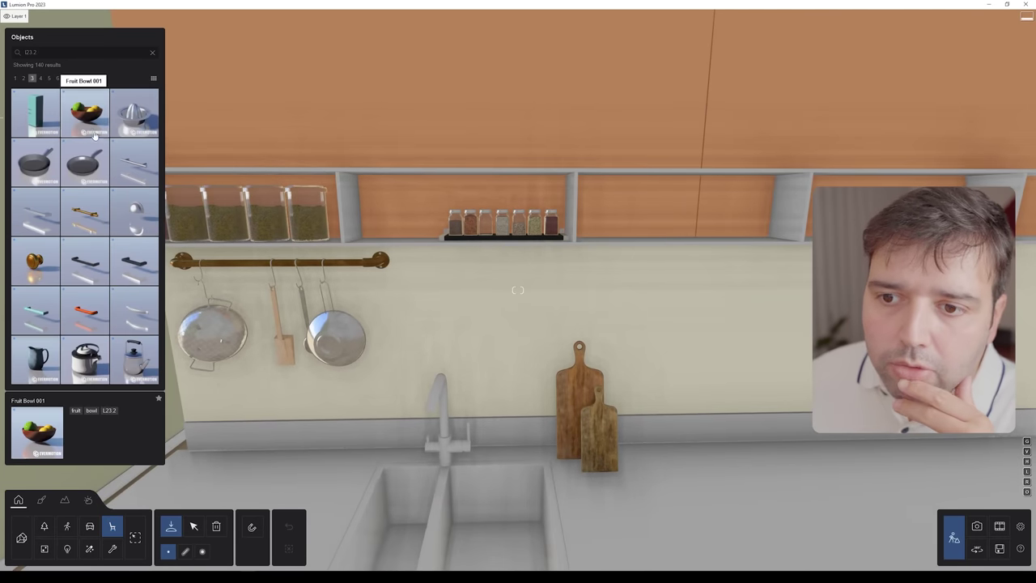
pyautogui.click(107, 167)
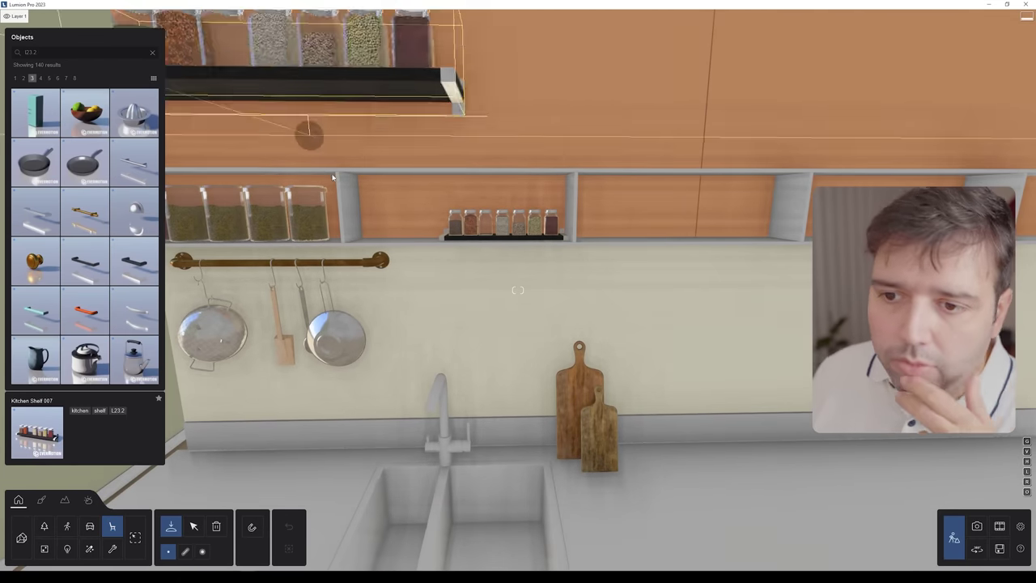
pyautogui.scroll(2, 102, 228)
pyautogui.scroll(-3, 102, 227)
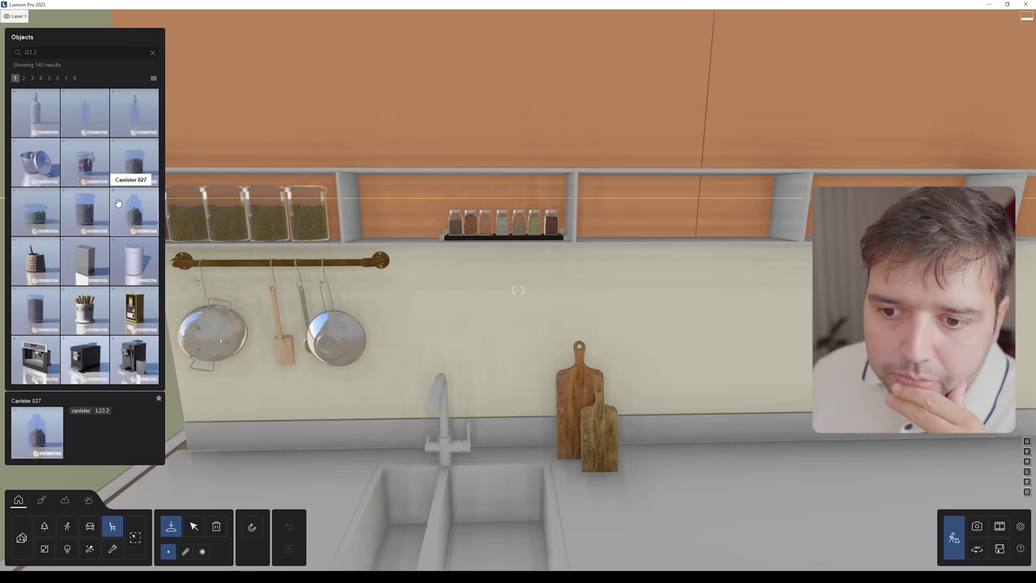
pyautogui.scroll(-1, 116, 218)
pyautogui.scroll(-2, 116, 218)
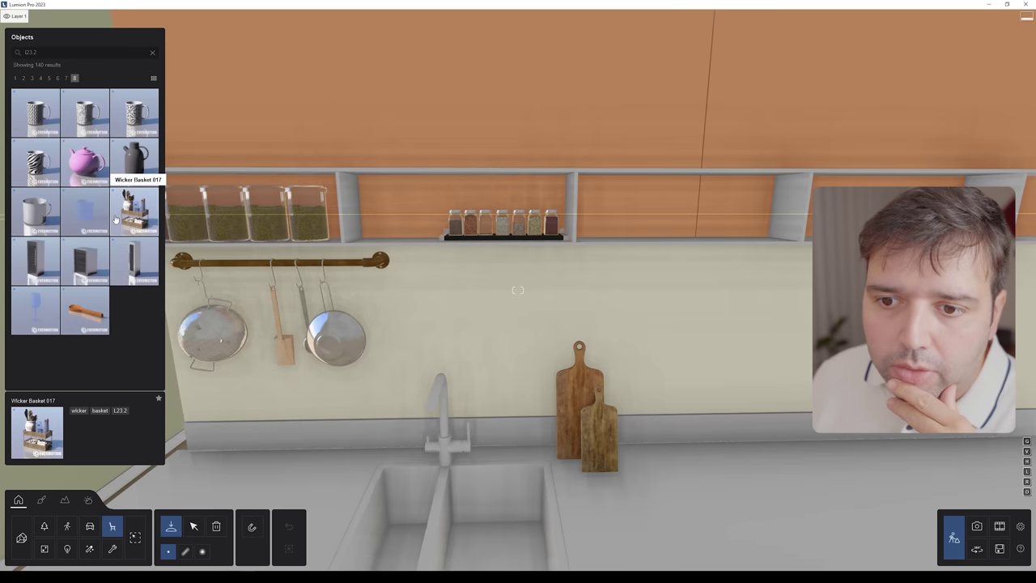
pyautogui.scroll(1, 116, 218)
# - Place Stack of Dishes 002 on top of the wall shelf, above the divider next to the canisters
pyautogui.click(85, 162)
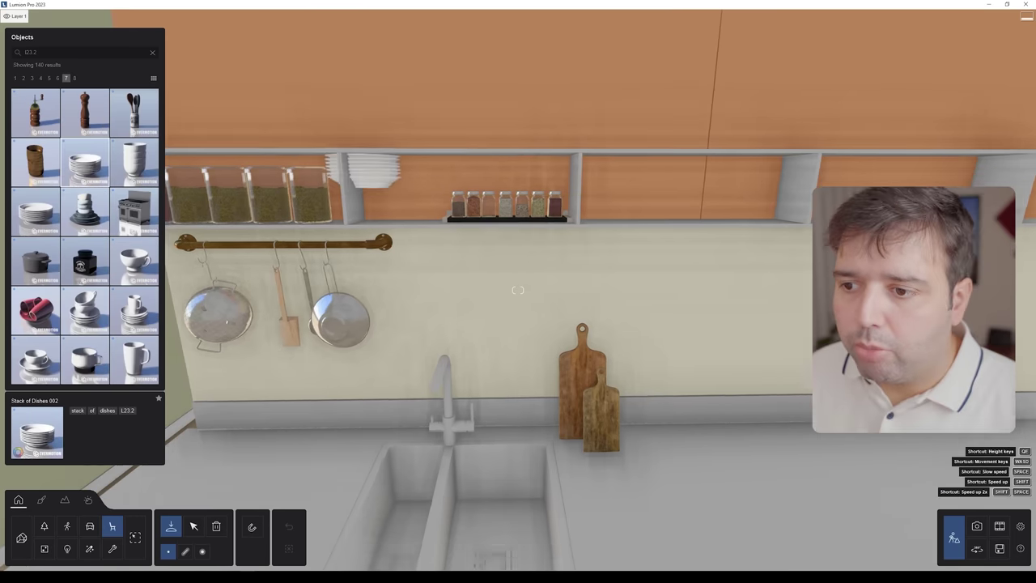
pyautogui.moveTo(518, 289); pyautogui.dragTo(470, 397, button='right')
pyautogui.press('q')
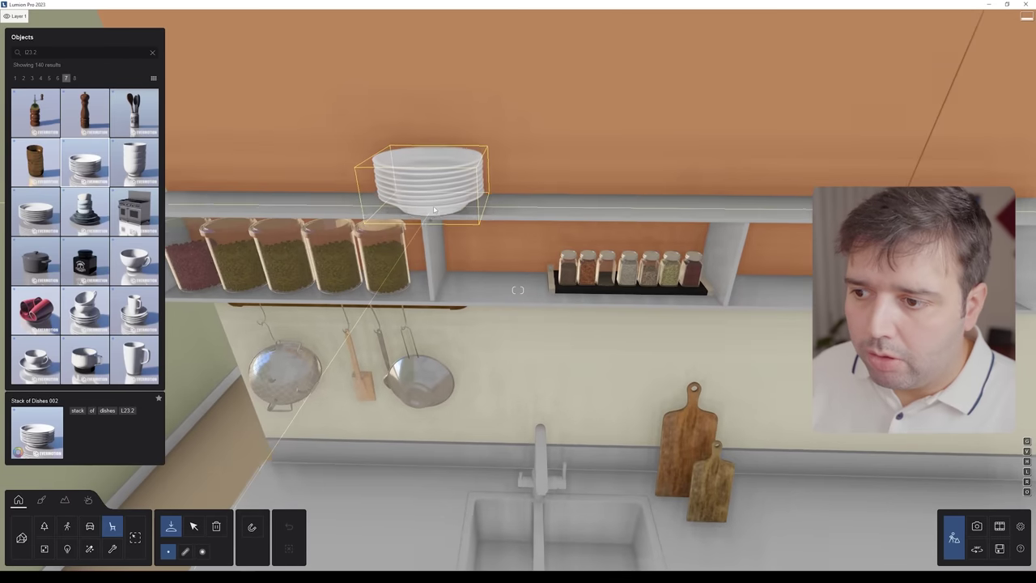
pyautogui.click(430, 209)
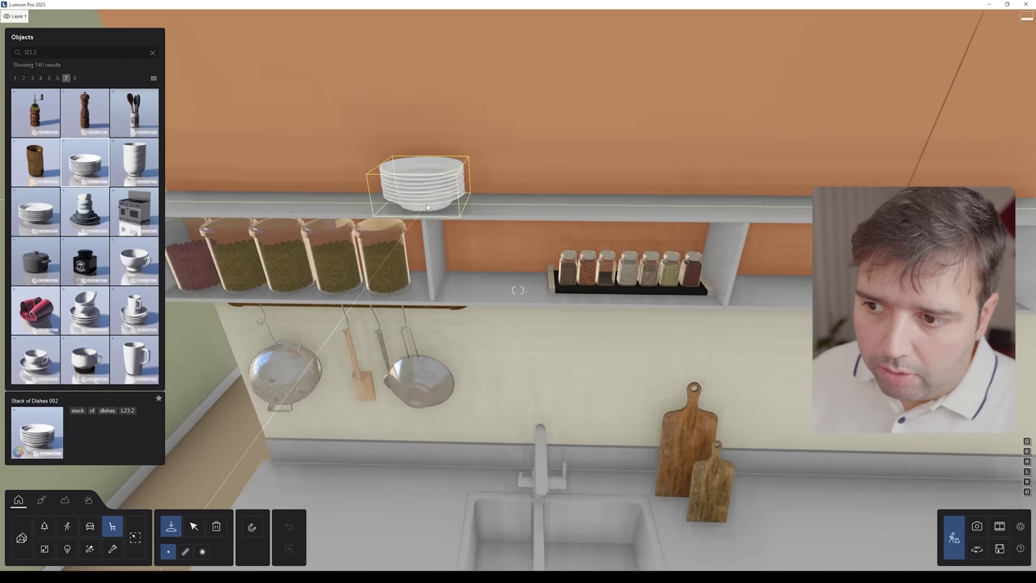
# - Change the color of the dishes on top of the wall shelf to a dark warm gray
pyautogui.click(194, 526)
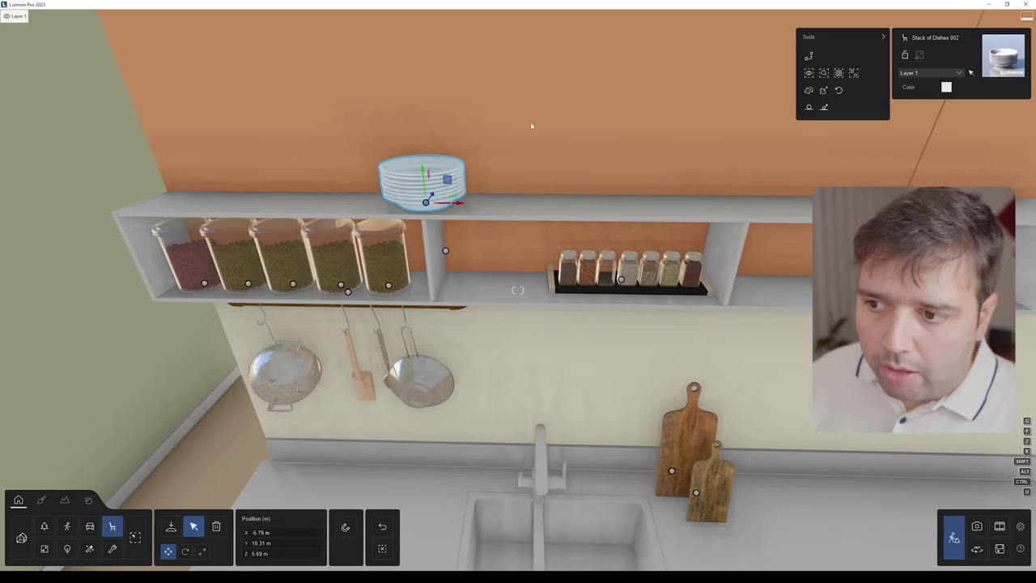
pyautogui.click(946, 88)
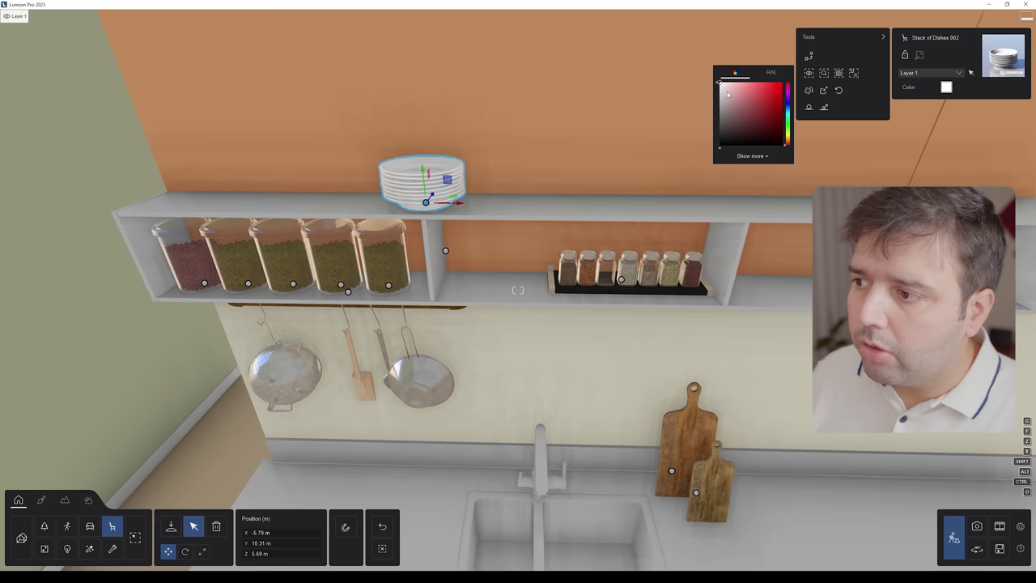
pyautogui.moveTo(786, 142); pyautogui.dragTo(788, 138)
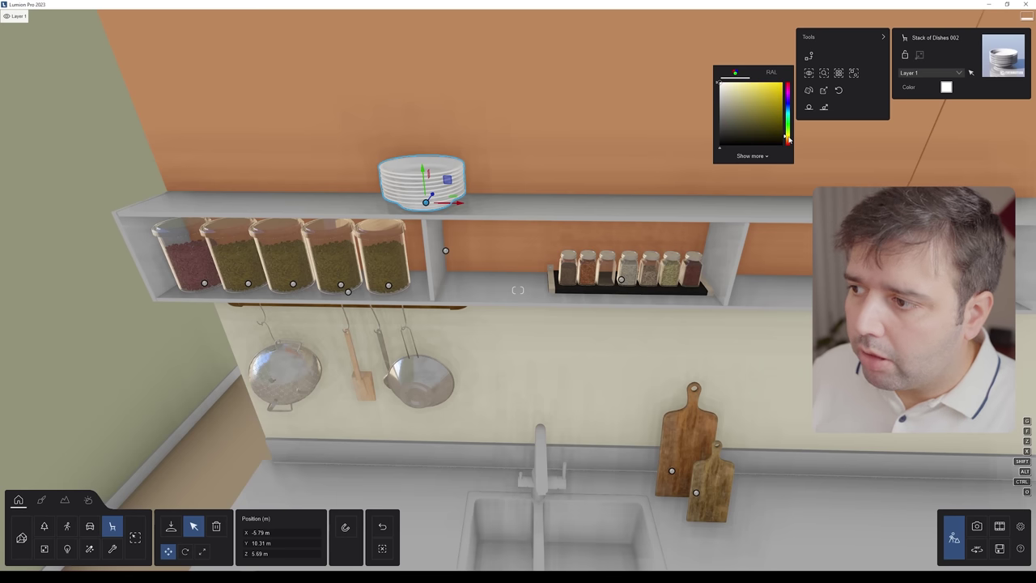
pyautogui.click(736, 115)
pyautogui.click(789, 144)
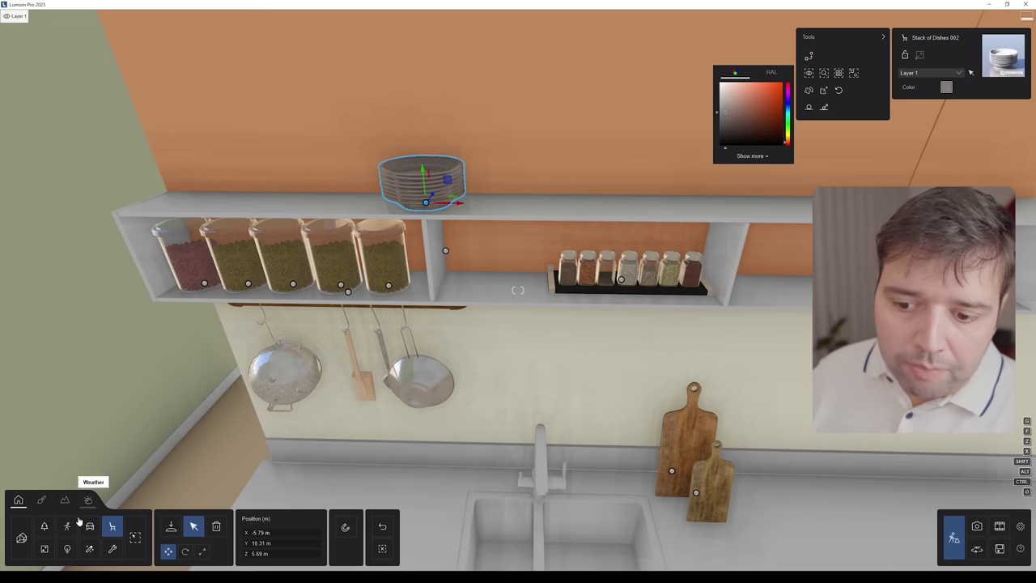
# - Add a taller stack of dark dishes beside the first one and place Spice Grinder 002 on the counter beside the sink
pyautogui.click(112, 526)
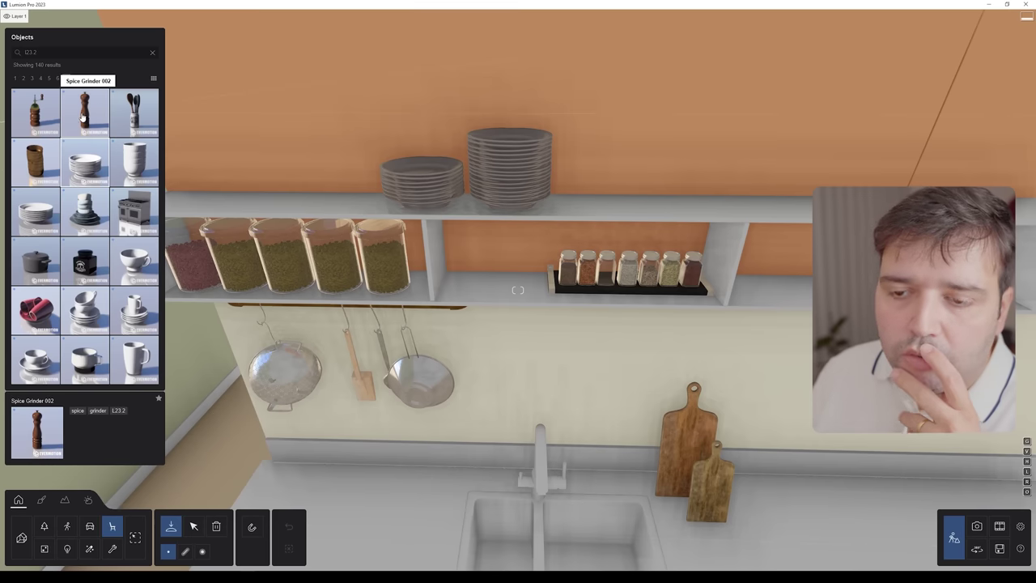
pyautogui.click(84, 117)
pyautogui.click(463, 473)
# - Place the dark brown textured container on top of the wall shelf beside the shorter stack of dishes
pyautogui.click(35, 160)
pyautogui.click(351, 206)
pyautogui.click(35, 261)
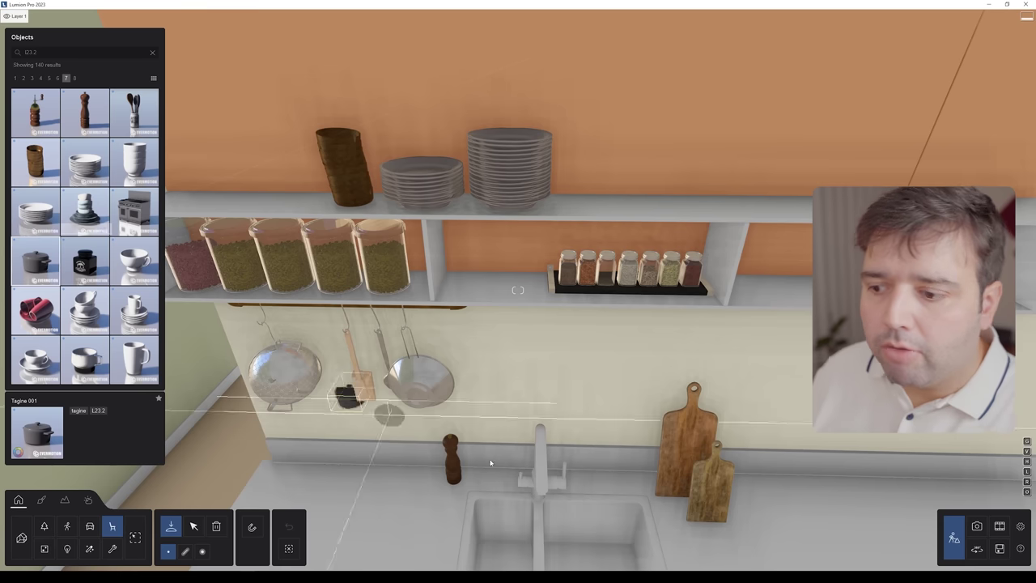
# - Place CookTop 009 from the cooker tops collection on the kitchen counter, on the far side of the cutting boards from the sink
pyautogui.click(57, 77)
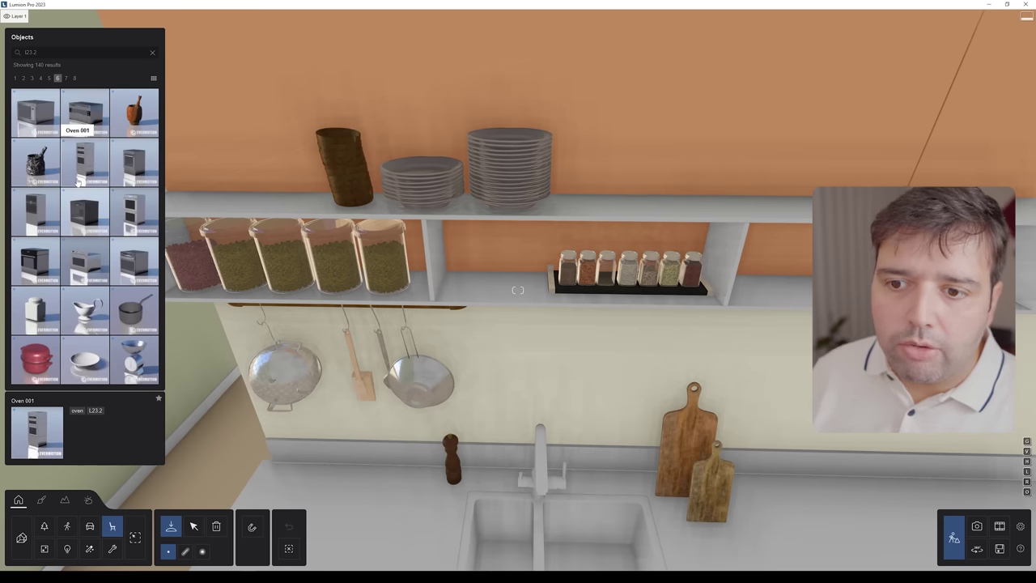
pyautogui.scroll(1, 80, 186)
pyautogui.scroll(-3, 79, 186)
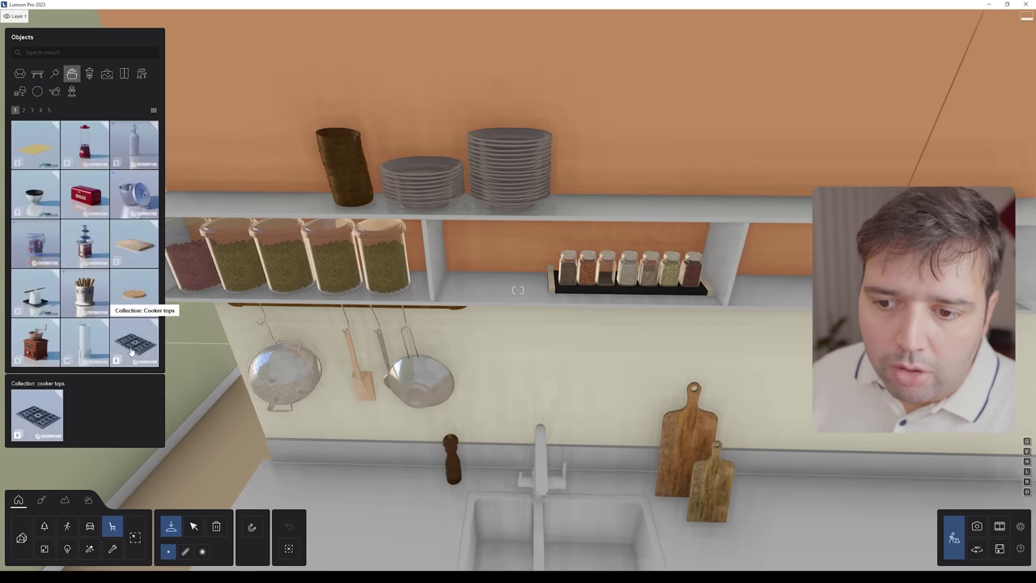
pyautogui.click(136, 344)
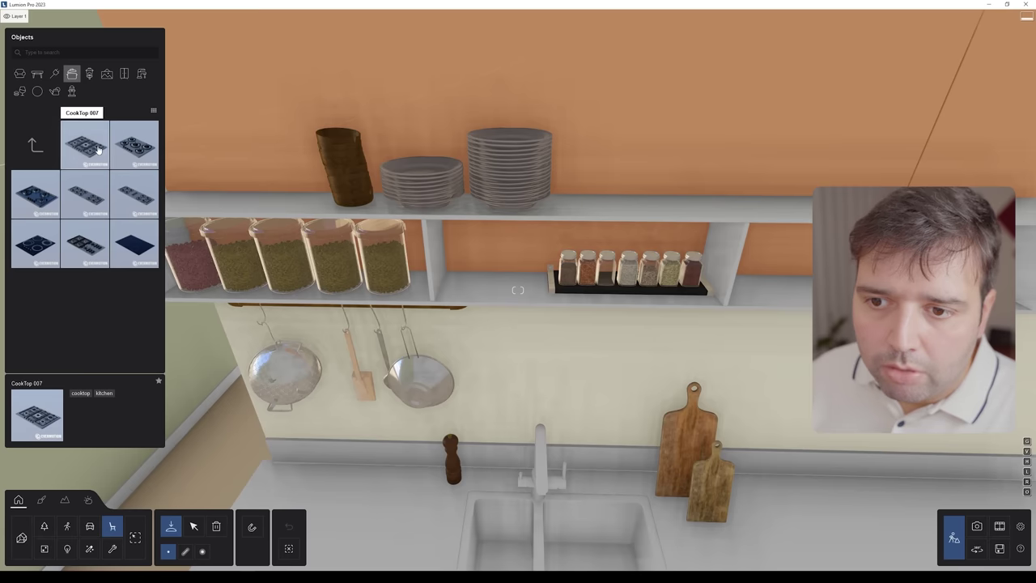
pyautogui.press('w')
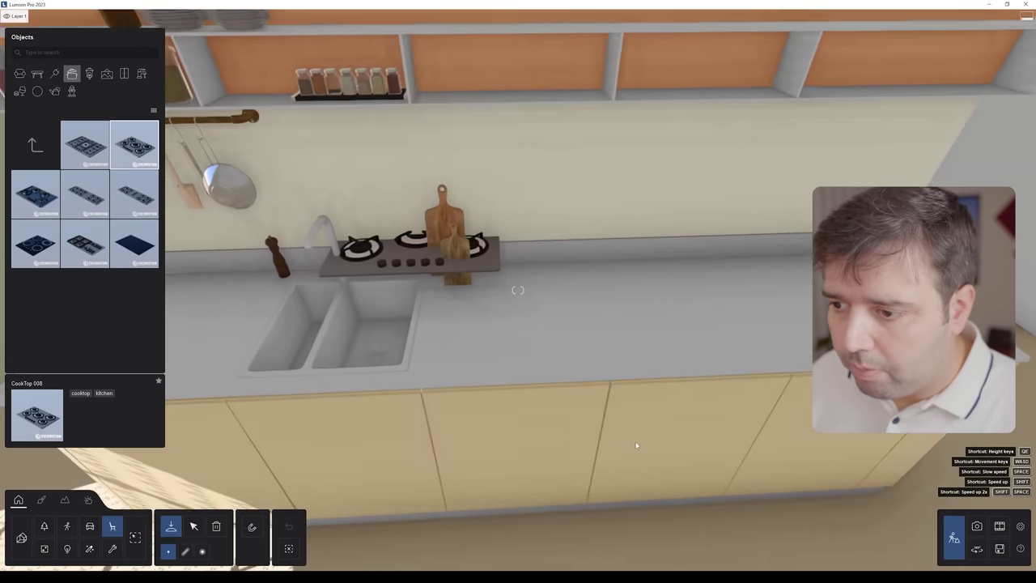
pyautogui.press('d')
pyautogui.click(49, 201)
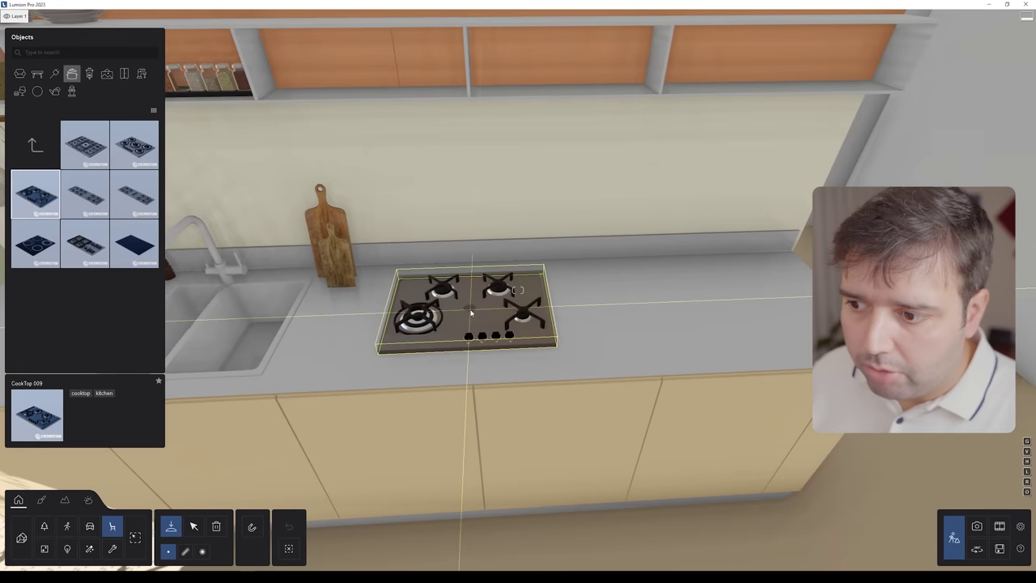
pyautogui.click(550, 315)
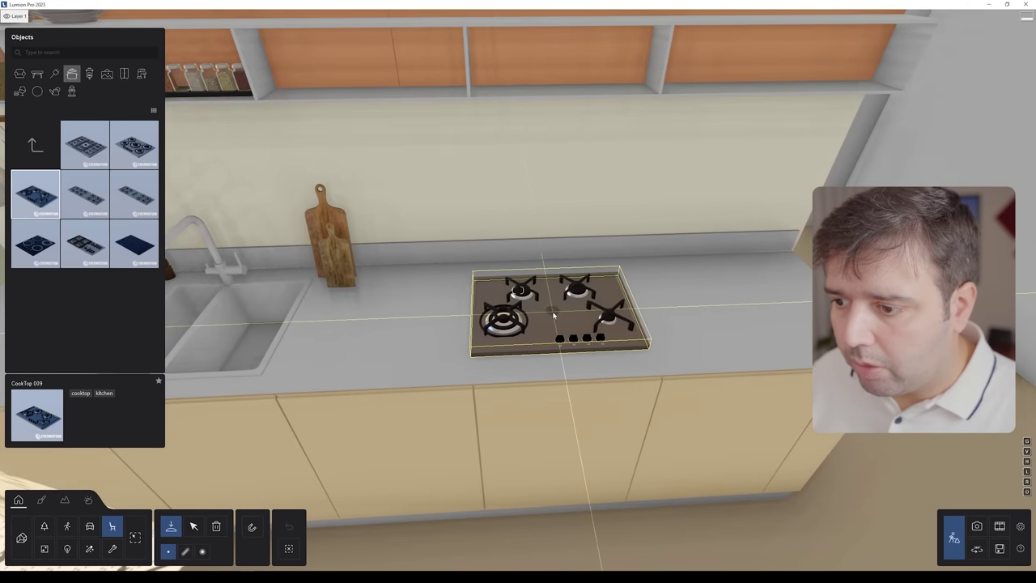
pyautogui.moveTo(383, 351); pyautogui.dragTo(401, 342, button='right')
pyautogui.press('s')
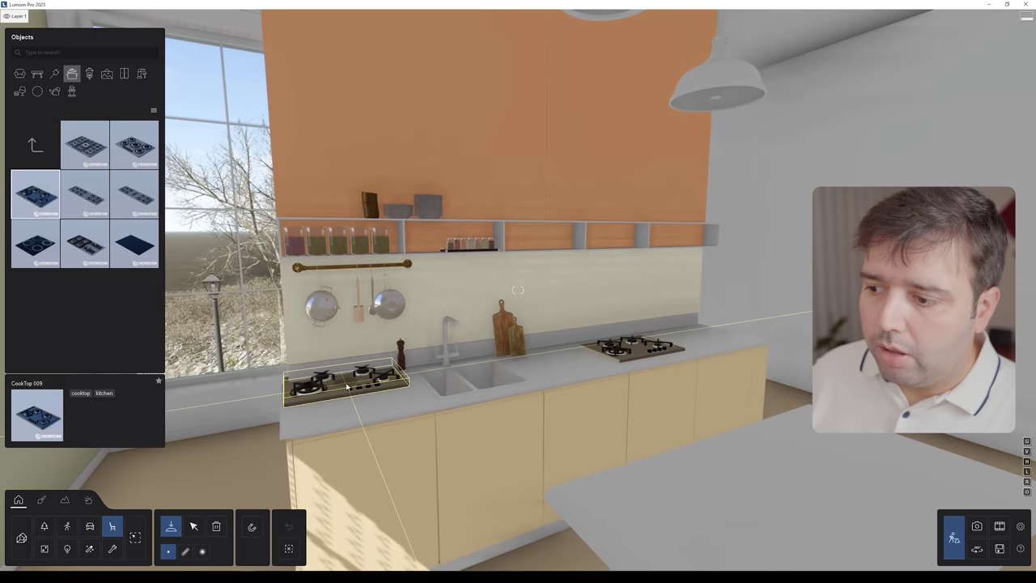
pyautogui.click(65, 148)
pyautogui.click(34, 144)
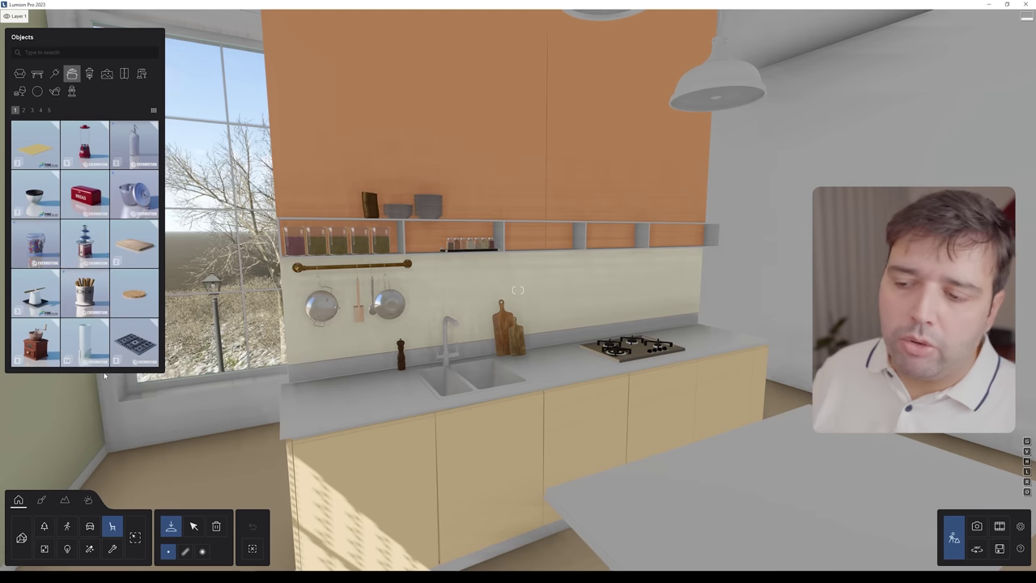
# - Search the objects for chair, check the reference image and place Chair 039 in the corner between the green wall and the window
pyautogui.press('w')
pyautogui.moveTo(243, 267); pyautogui.dragTo(154, 275, button='right')
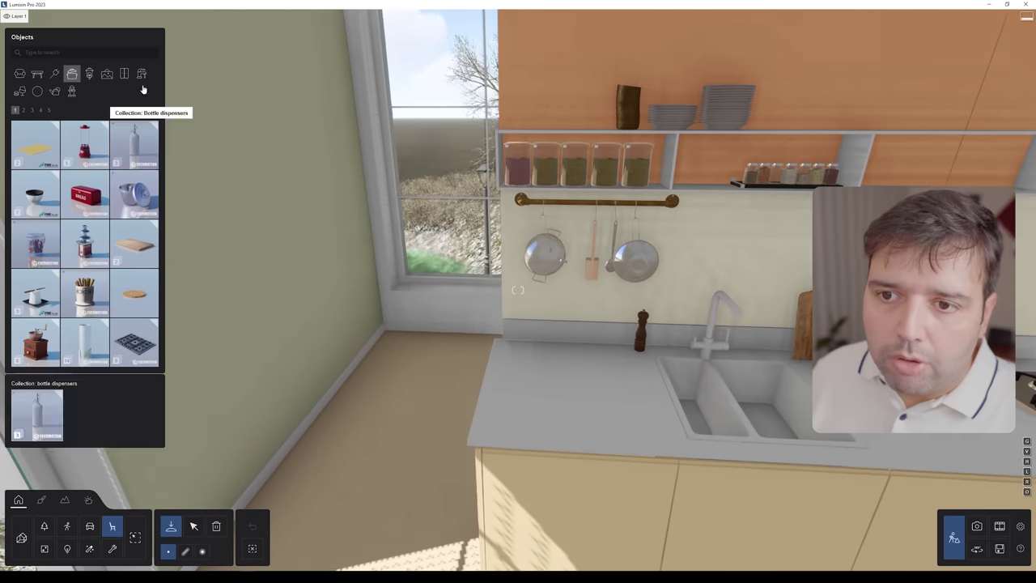
pyautogui.write('chair')
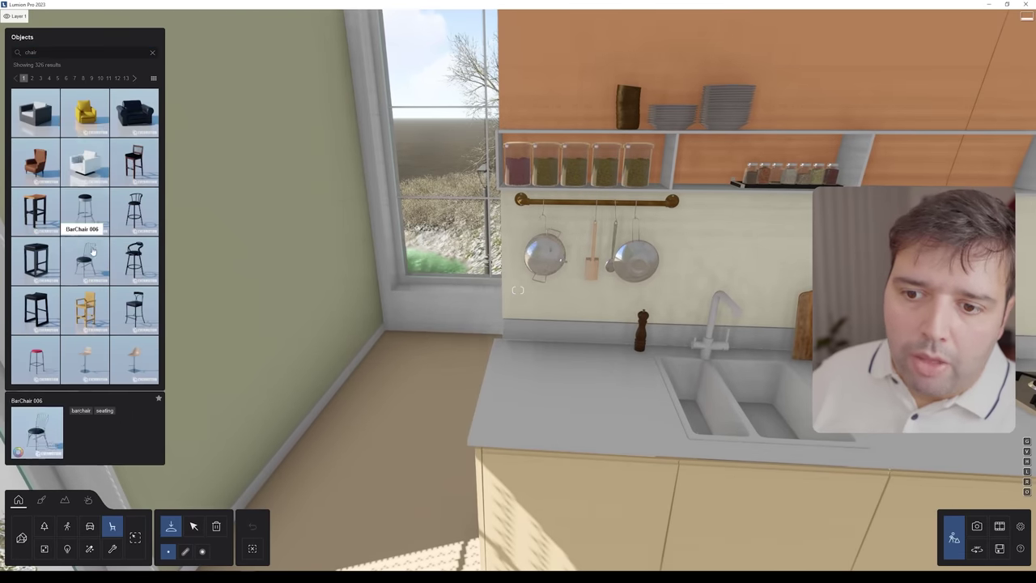
pyautogui.scroll(-1, 95, 261)
pyautogui.scroll(-1, 96, 261)
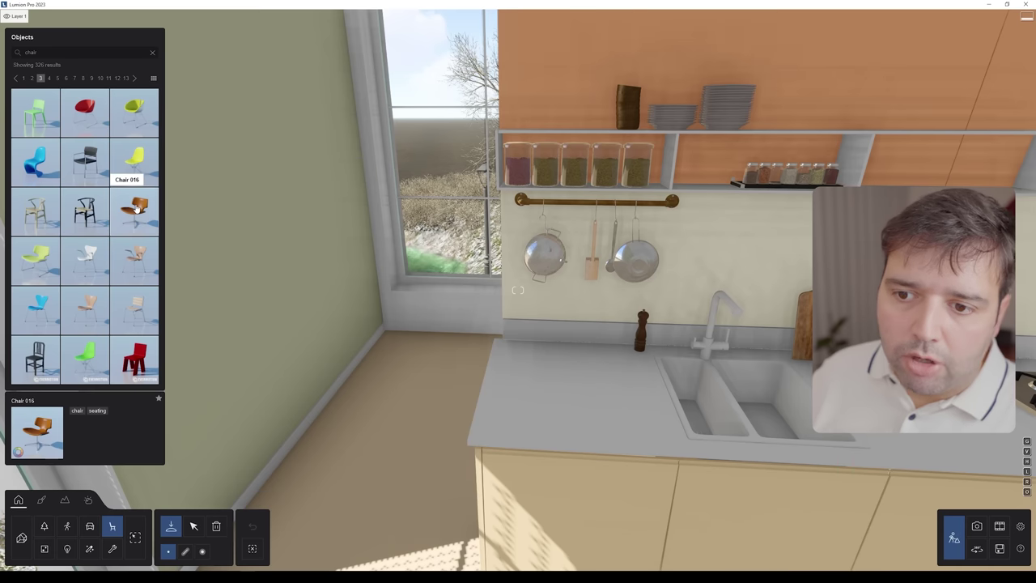
pyautogui.scroll(-1, 119, 280)
pyautogui.hotkey('alt', 'Tab')
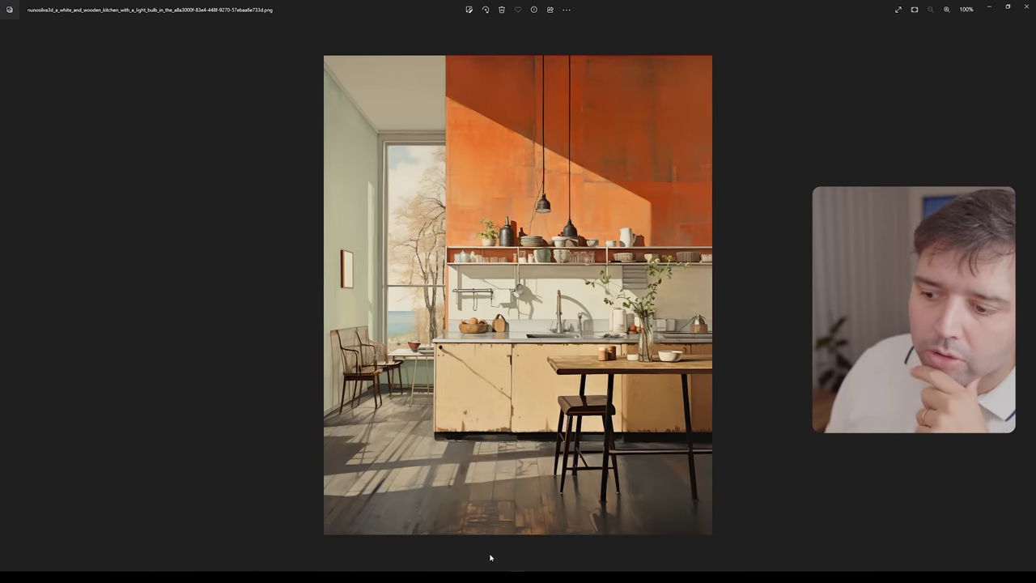
pyautogui.hotkey('alt', 'Tab')
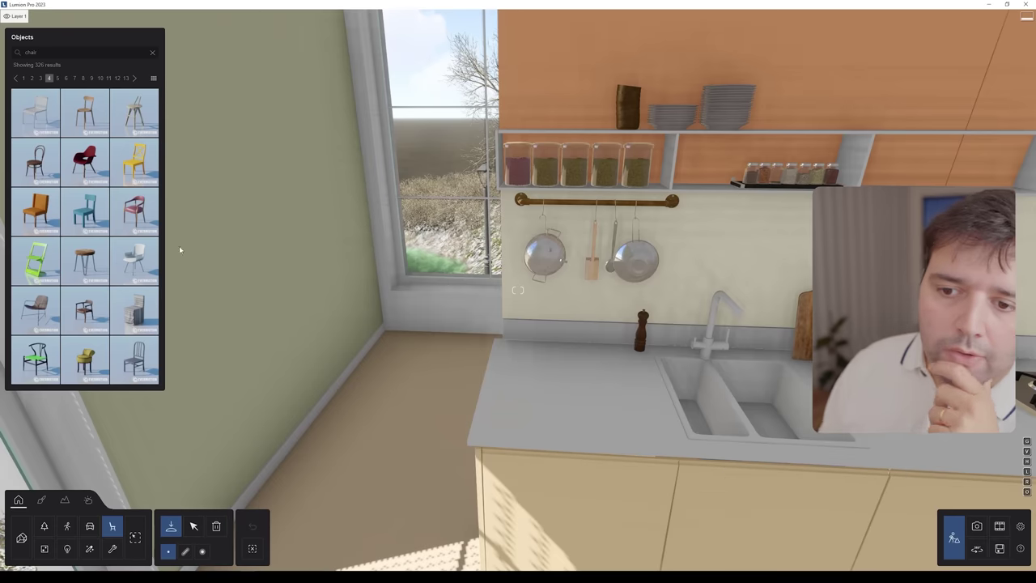
pyautogui.click(84, 312)
pyautogui.press('r')
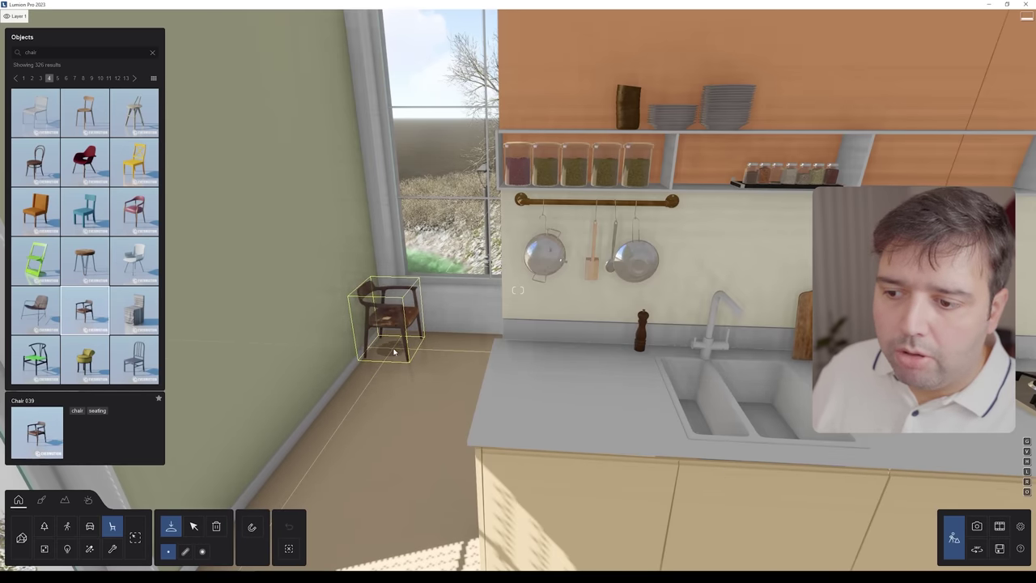
pyautogui.click(394, 350)
# - Turn the chair to a heading of about 92° and copy it forward along the green wall, giving the copy a slightly different angle
pyautogui.click(193, 526)
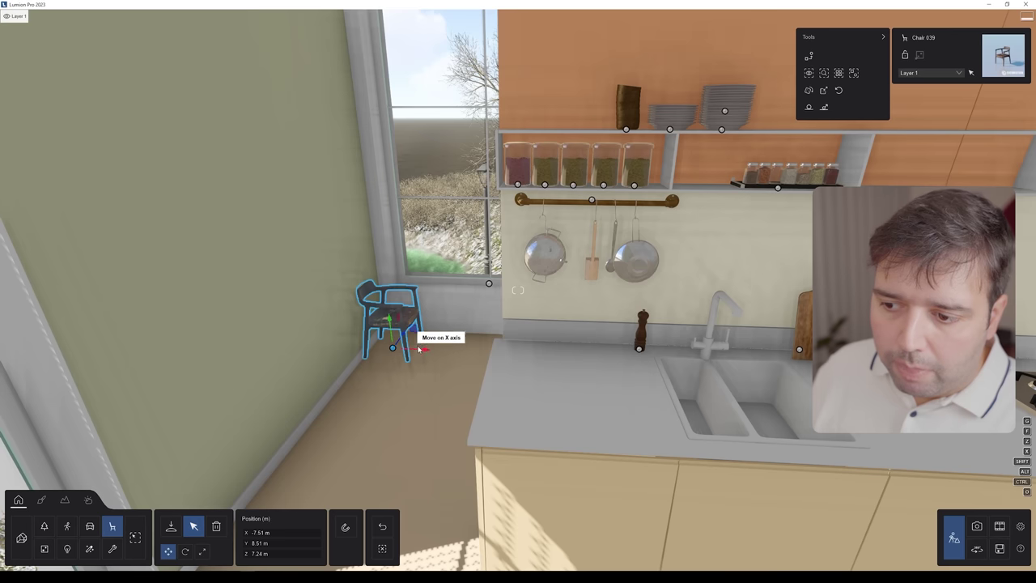
pyautogui.press('r')
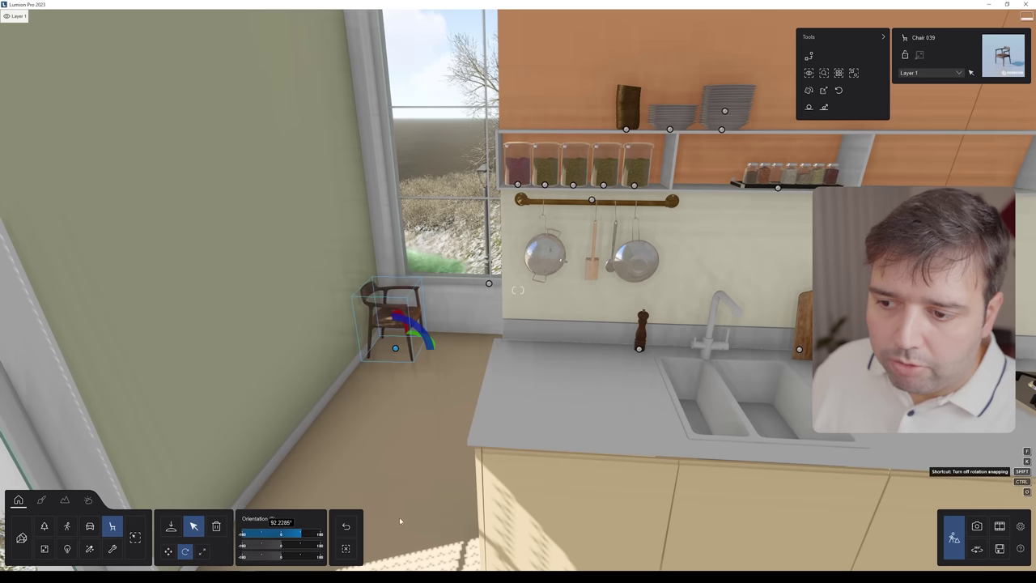
pyautogui.press('m')
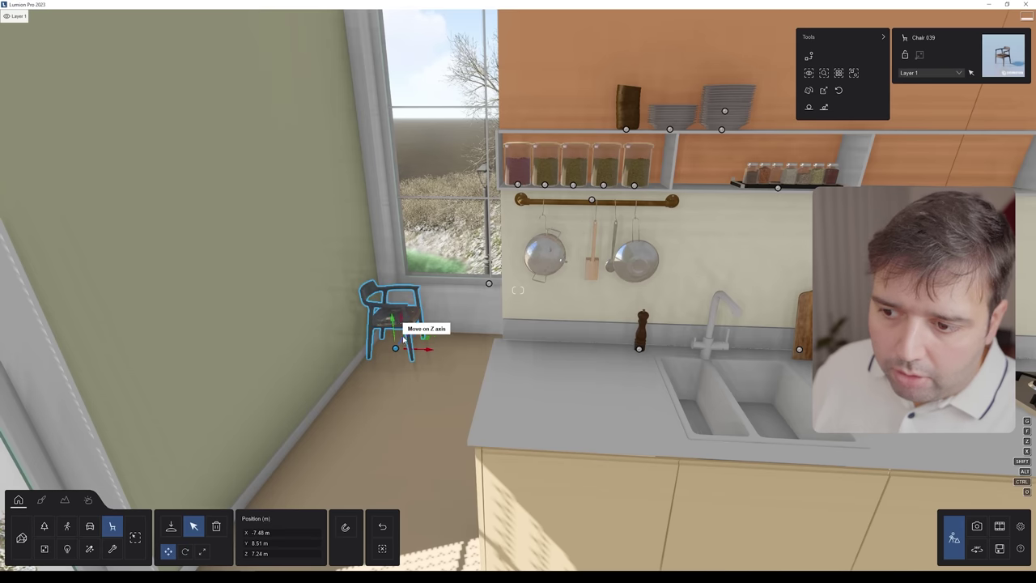
pyautogui.keyDown('alt'); pyautogui.moveTo(403, 340); pyautogui.dragTo(389, 363); pyautogui.keyUp('alt')
pyautogui.press('r')
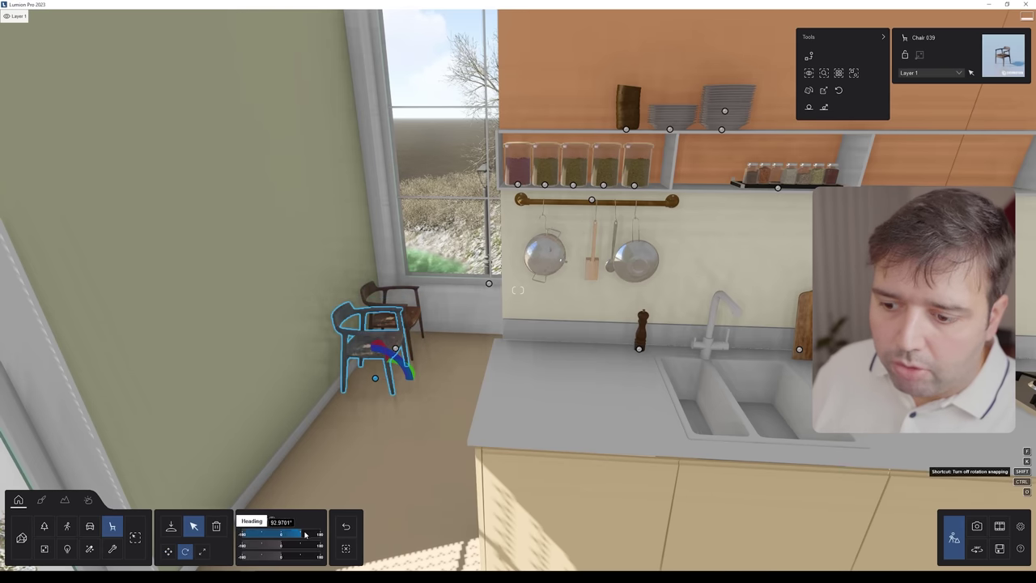
pyautogui.moveTo(305, 534); pyautogui.dragTo(301, 534)
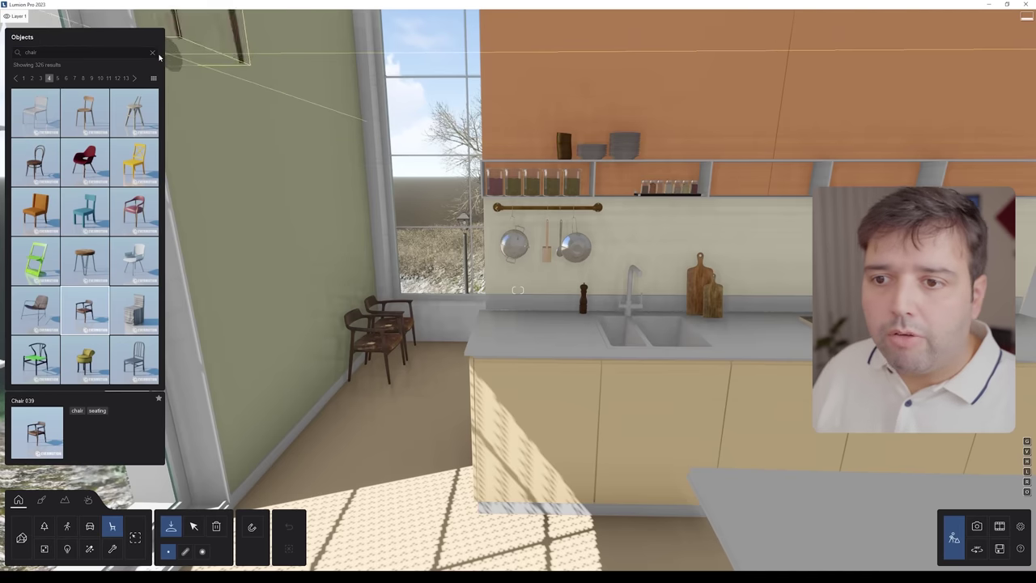
# - Place a single socket from the sockets collection of the electronics and appliances objects on the wall
pyautogui.click(55, 73)
pyautogui.click(118, 238)
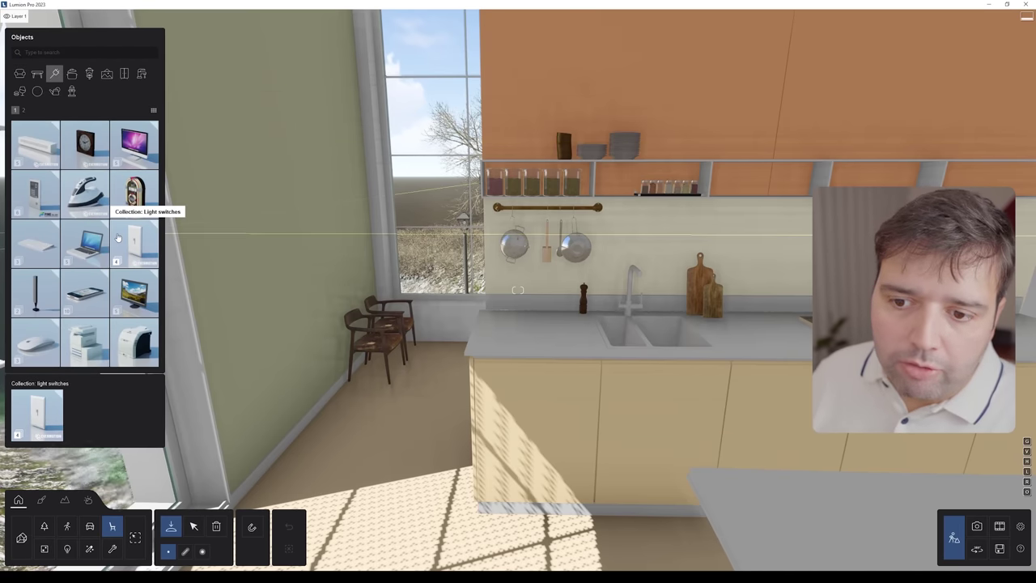
pyautogui.scroll(-1, 120, 239)
pyautogui.scroll(1, 122, 236)
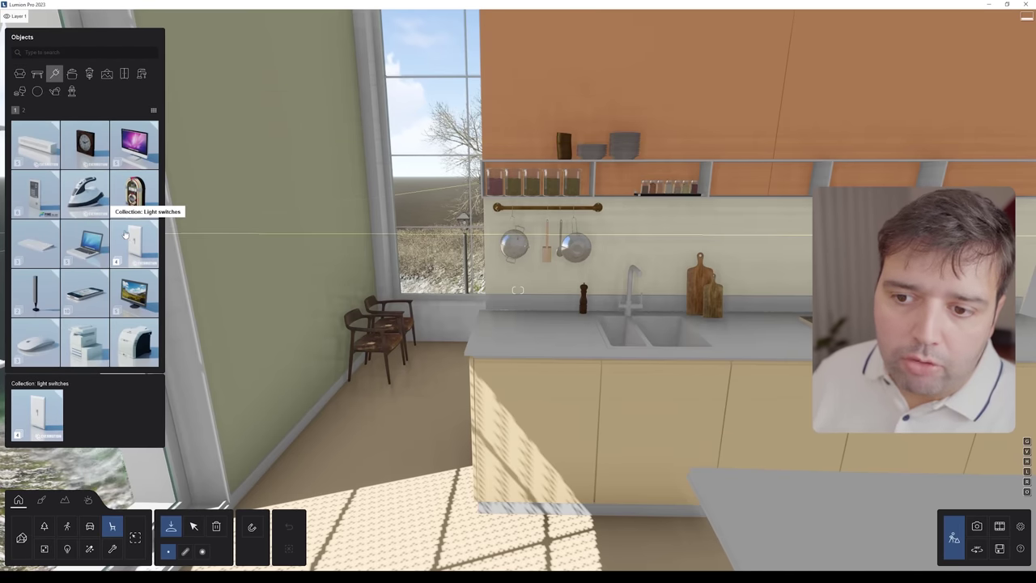
pyautogui.scroll(-1, 136, 153)
pyautogui.click(135, 152)
pyautogui.click(136, 152)
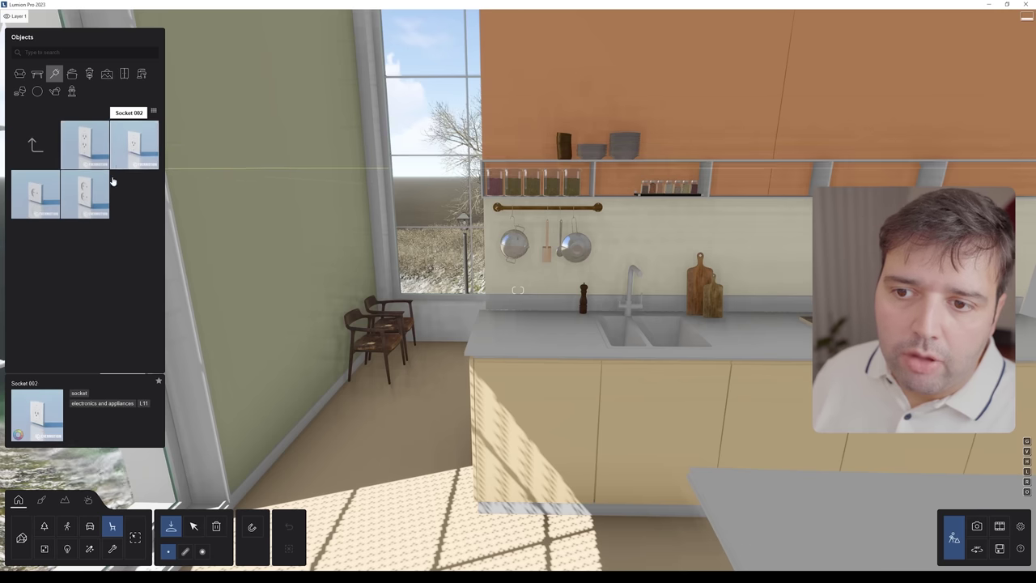
pyautogui.click(35, 195)
pyautogui.press('w')
pyautogui.moveTo(339, 355); pyautogui.dragTo(392, 331, button='right')
pyautogui.press('r')
pyautogui.click(389, 300)
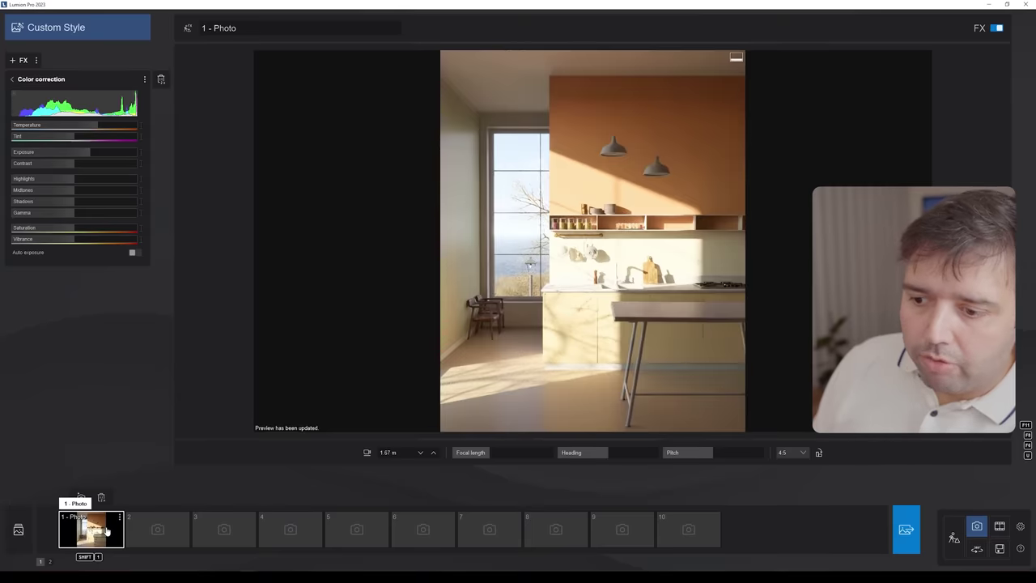
# - Open the Ray tracing effect of the kitchen photo and start rendering the photo
pyautogui.click(13, 79)
pyautogui.click(32, 79)
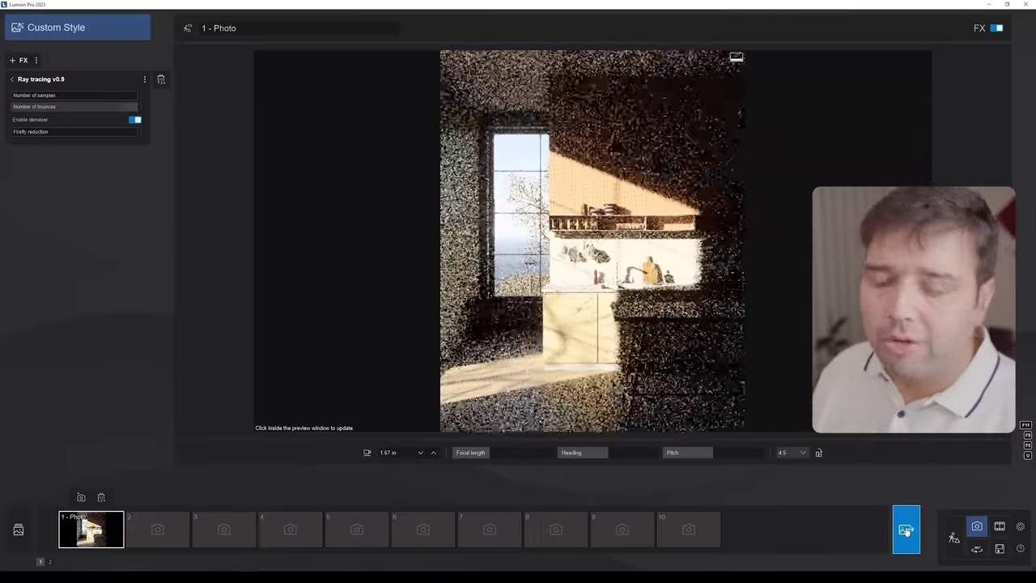
pyautogui.click(905, 530)
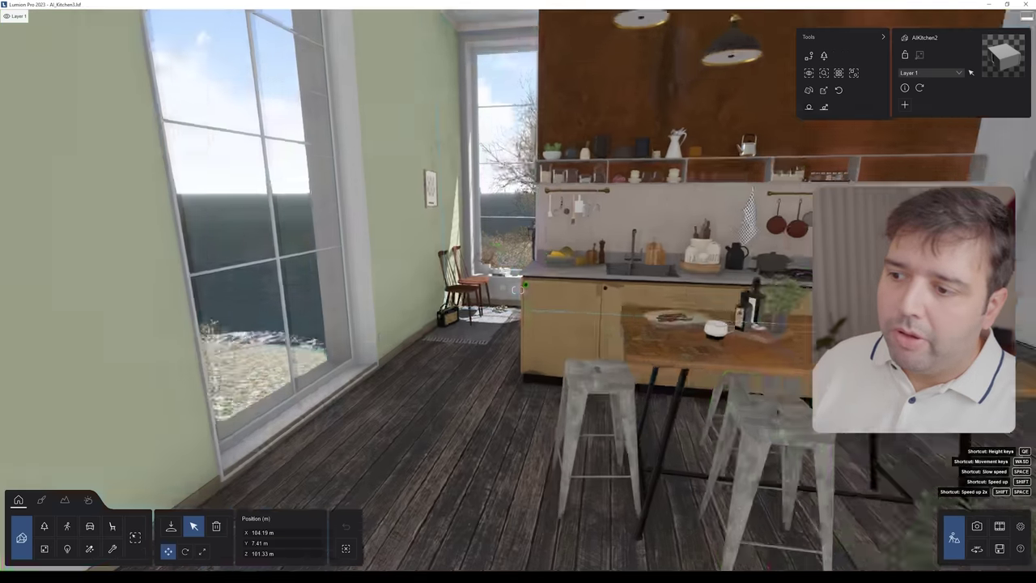
# - Examine the props and worn cabinet fronts in the AI_Kitchen3 scene and compare them with the reference kitchen image
pyautogui.moveTo(530, 384); pyautogui.dragTo(530, 345, button='right')
pyautogui.press('w')
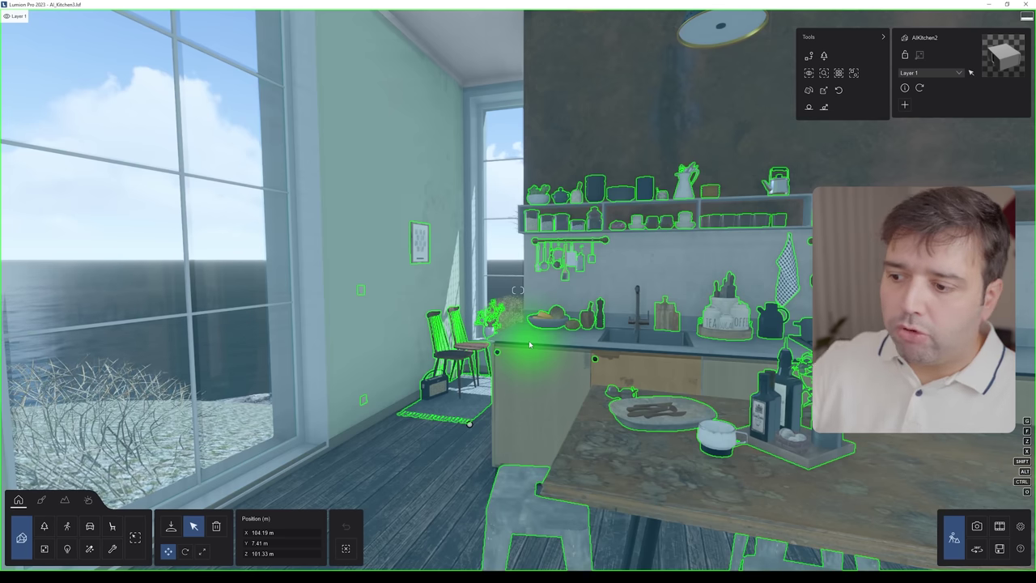
pyautogui.moveTo(529, 345); pyautogui.dragTo(518, 380, button='right')
pyautogui.press('w')
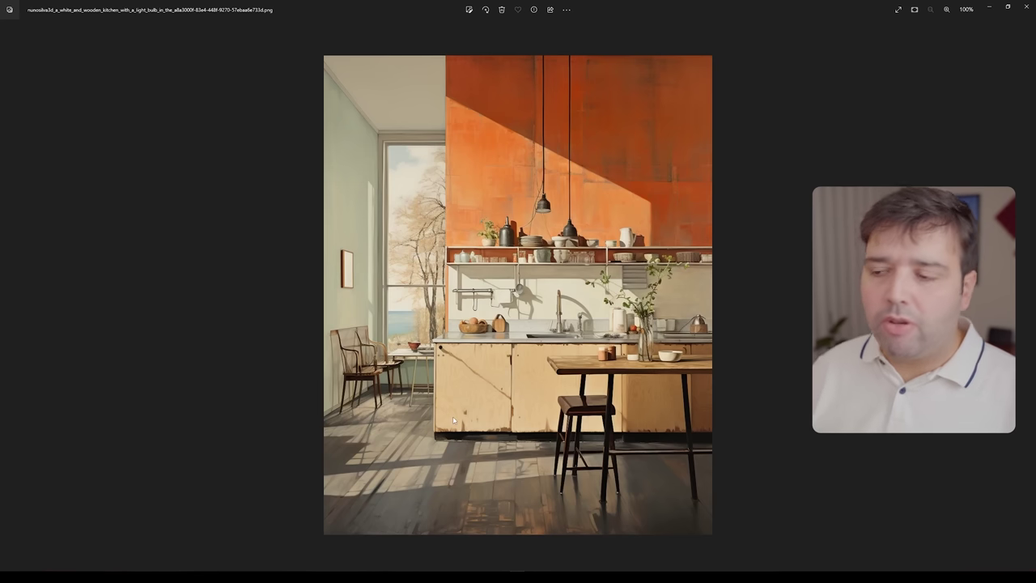
pyautogui.click(516, 576)
pyautogui.moveTo(518, 290); pyautogui.dragTo(629, 340, button='right')
pyautogui.press('w')
pyautogui.press('q')
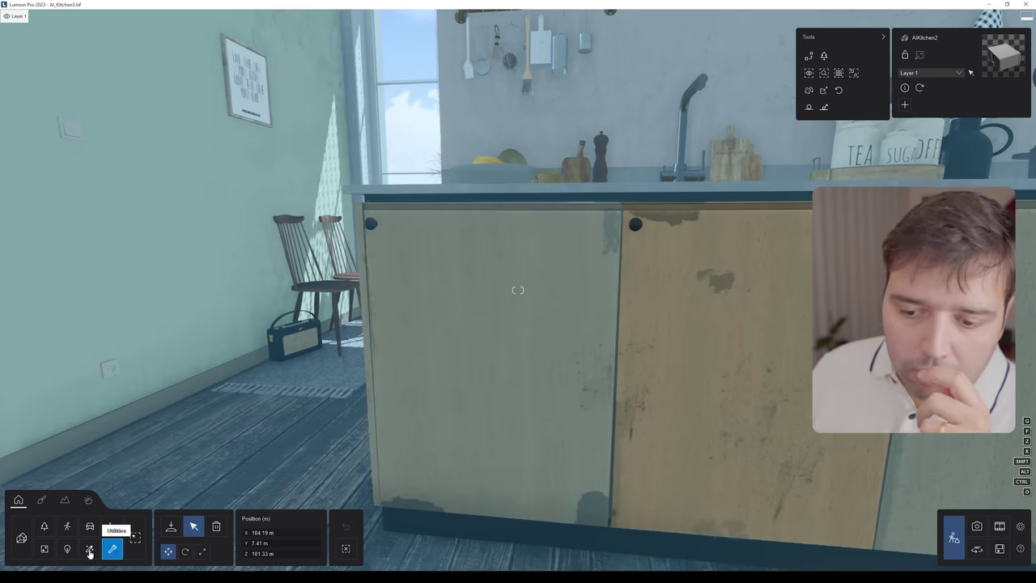
# - Place the Plaster 002 decal across the two cabinet doors beside the sink
pyautogui.click(89, 550)
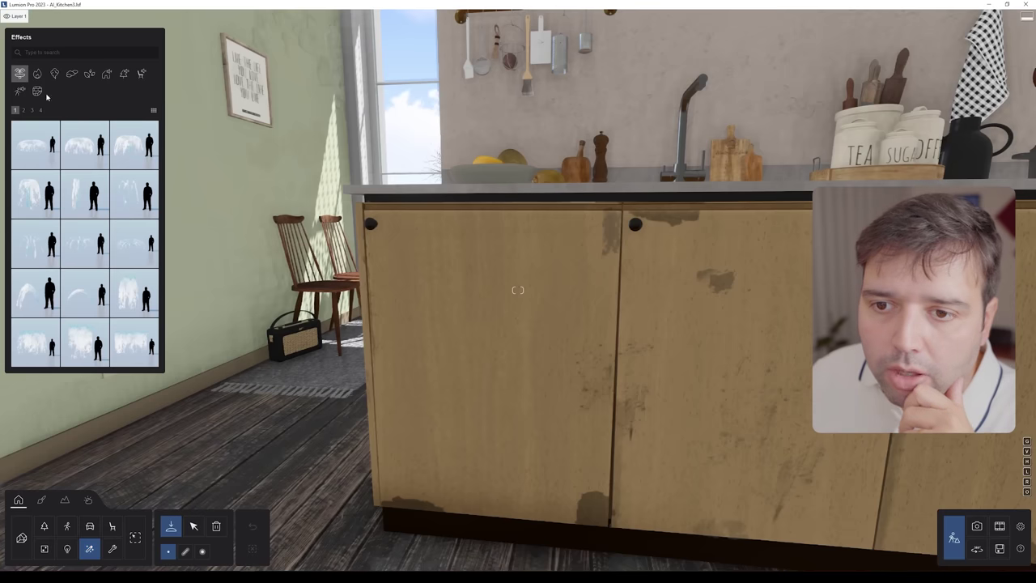
pyautogui.click(37, 90)
pyautogui.click(84, 292)
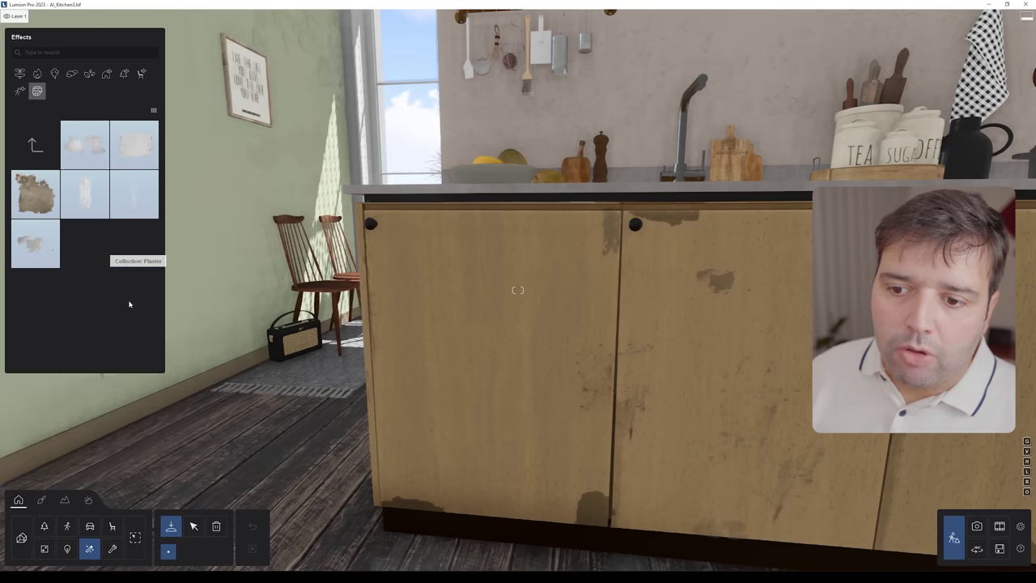
pyautogui.click(134, 144)
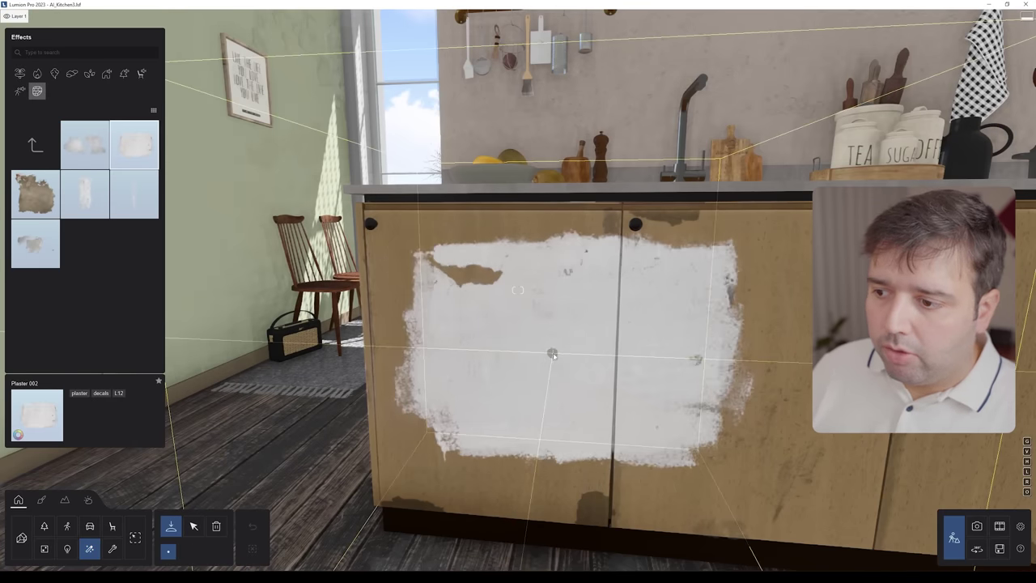
# - Change the color of the Plaster 002 decal on the cabinet doors to dark gray
pyautogui.click(195, 525)
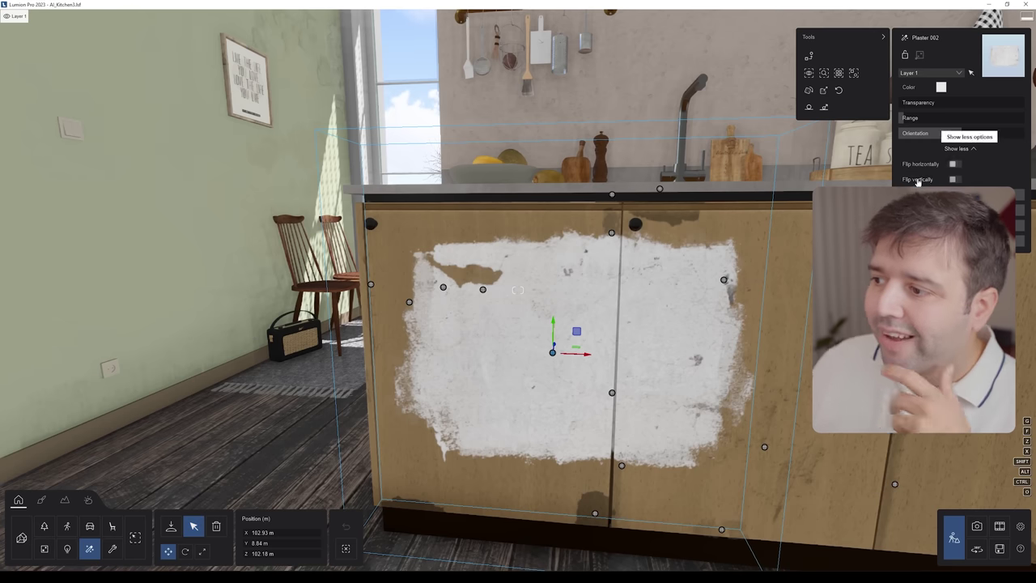
pyautogui.click(941, 87)
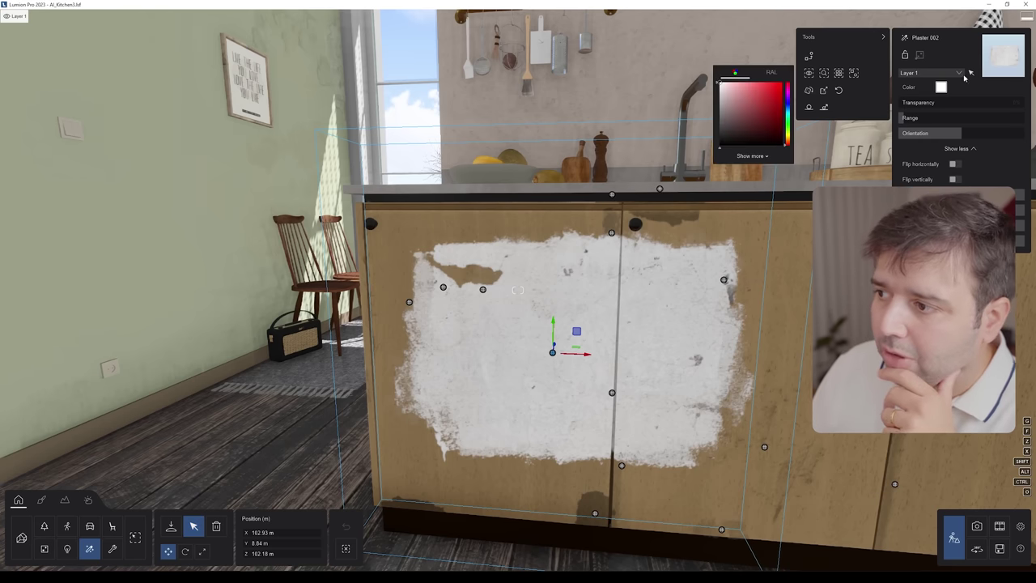
pyautogui.click(719, 129)
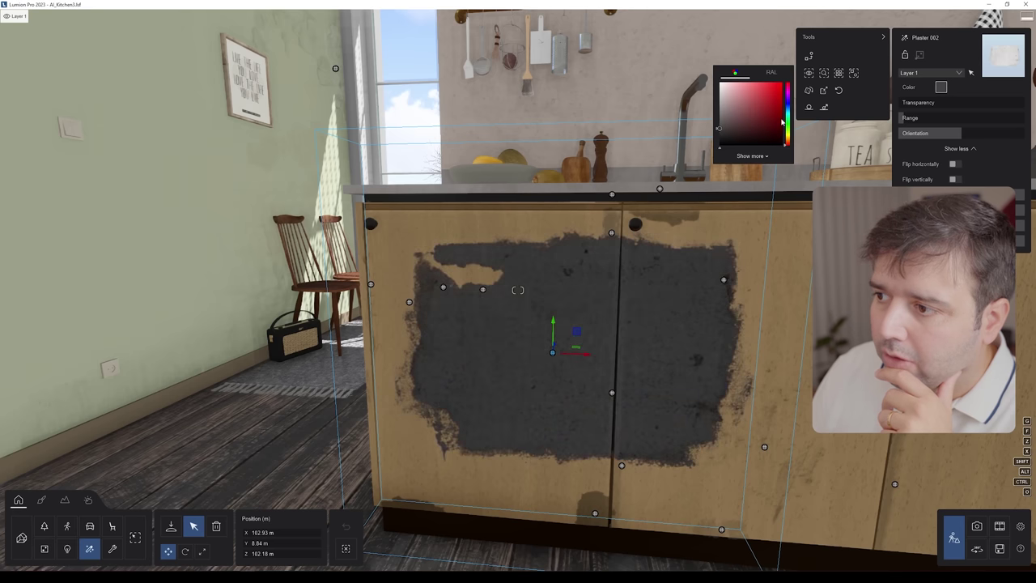
# - Try a dark olive-brown color on the Plaster 002 decal and lower its color blending
pyautogui.click(785, 124)
pyautogui.moveTo(787, 124)
pyautogui.mouseDown()
pyautogui.moveTo(774, 135)
pyautogui.moveTo(788, 141)
pyautogui.mouseUp()
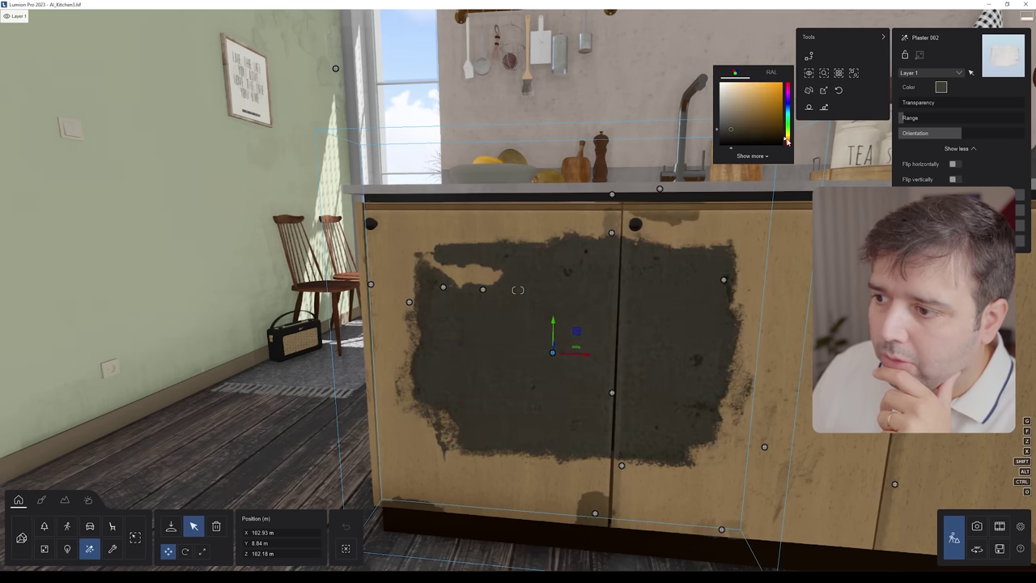
pyautogui.moveTo(1018, 195); pyautogui.dragTo(971, 203)
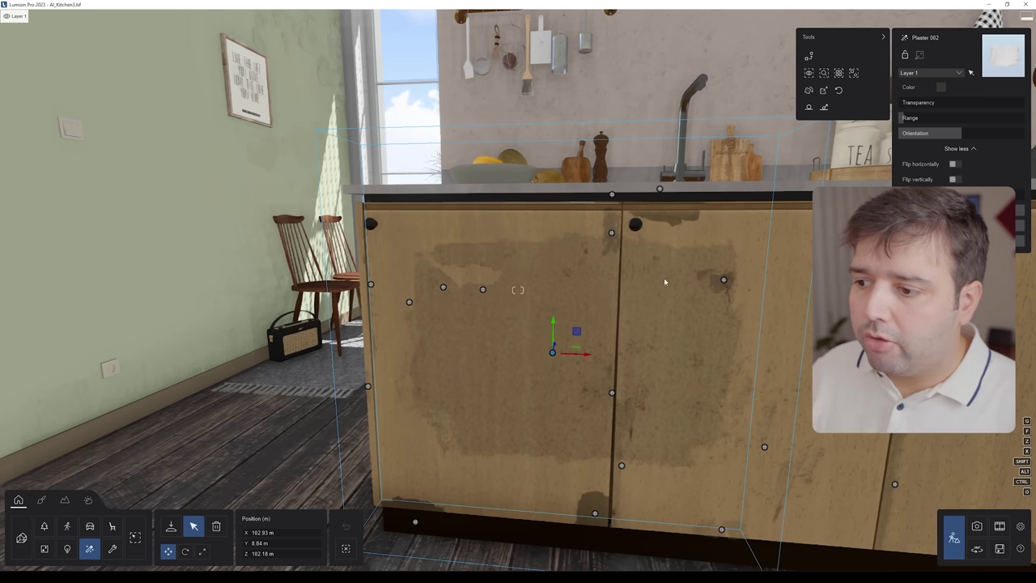
# - Delete the Plaster 002 decal from the cabinet doors beside the sink
pyautogui.moveTo(553, 323); pyautogui.dragTo(573, 344)
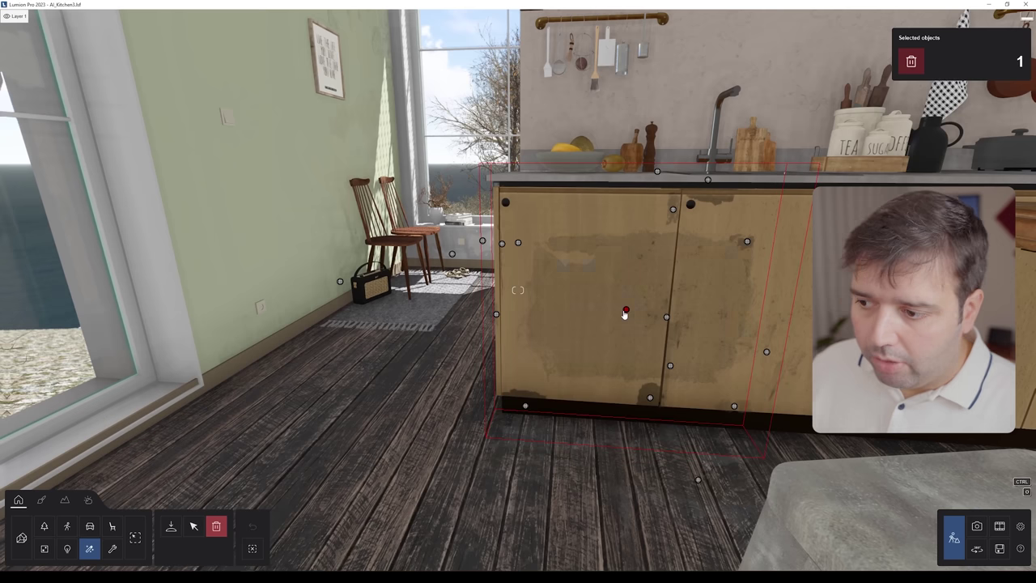
pyautogui.click(625, 311)
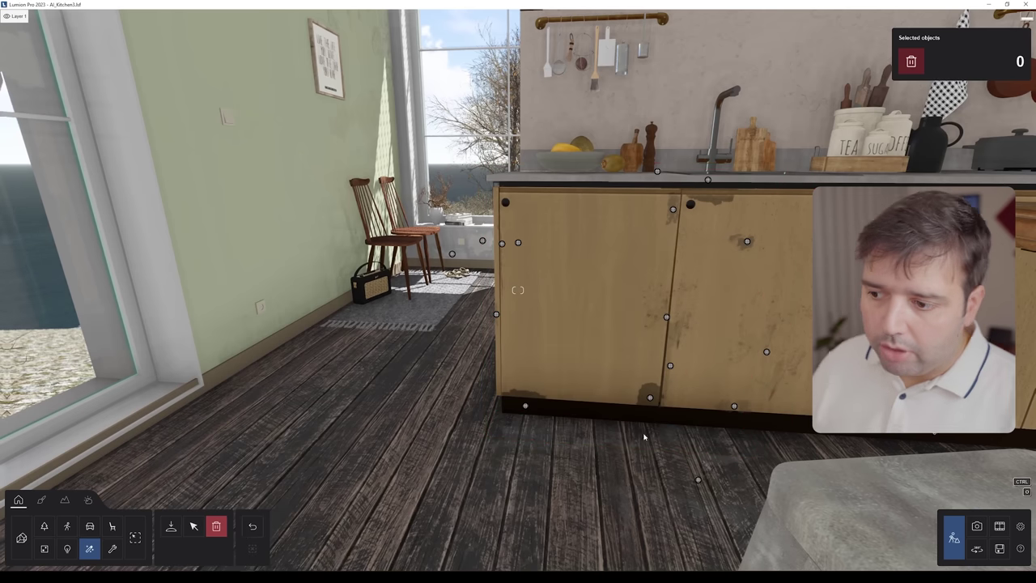
# - Examine the wall damage and drain damage decals along the edge and middle of the rust-colored upper panels
pyautogui.click(193, 527)
pyautogui.moveTo(583, 423); pyautogui.dragTo(577, 290, button='right')
pyautogui.click(579, 289)
pyautogui.moveTo(578, 290); pyautogui.dragTo(579, 279)
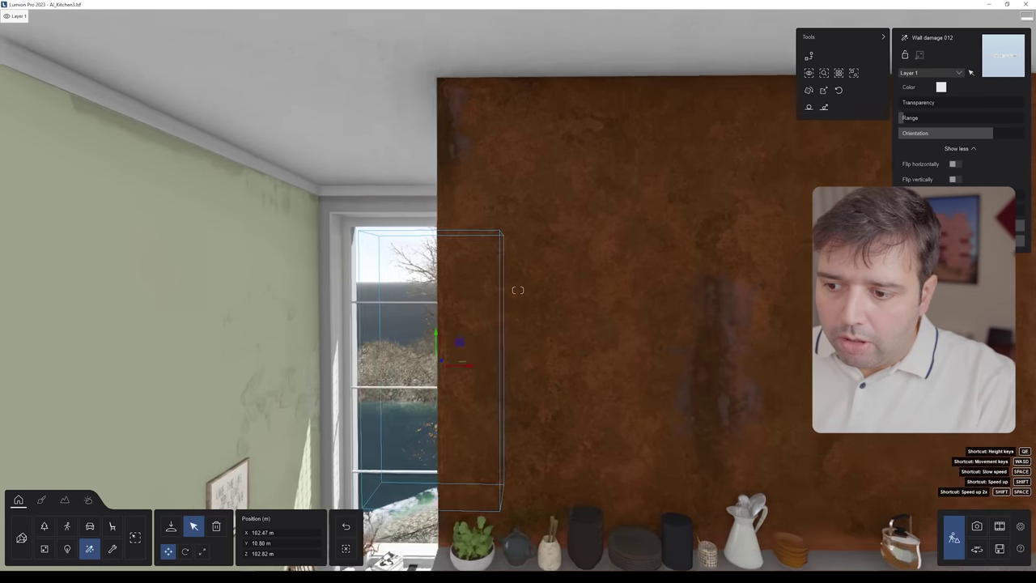
pyautogui.press('q')
pyautogui.moveTo(518, 290); pyautogui.dragTo(464, 257, button='right')
pyautogui.moveTo(421, 212); pyautogui.dragTo(362, 223, button='middle')
pyautogui.moveTo(682, 227); pyautogui.dragTo(539, 236, button='middle')
pyautogui.click(510, 262)
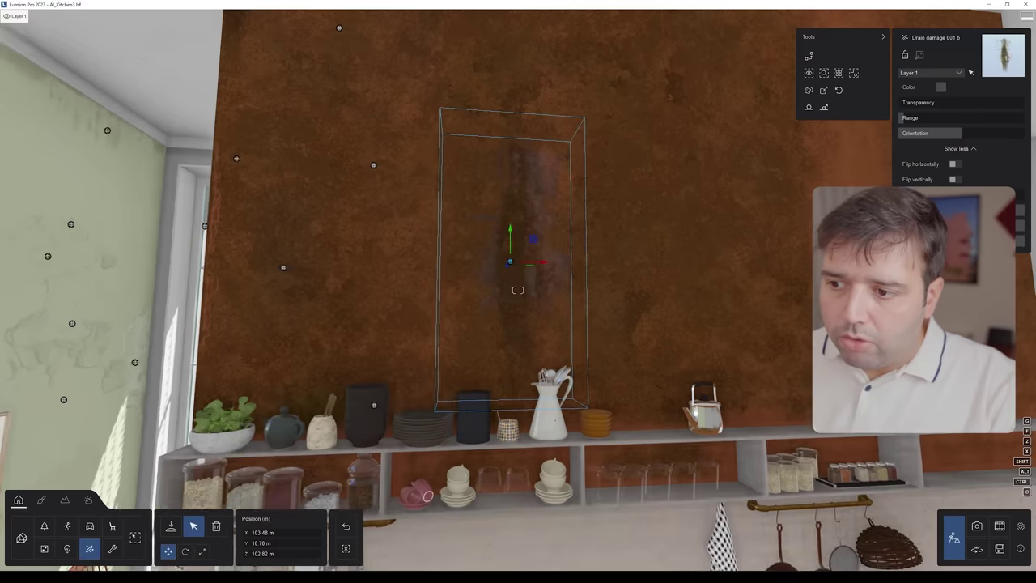
pyautogui.press('s')
pyautogui.click(274, 133)
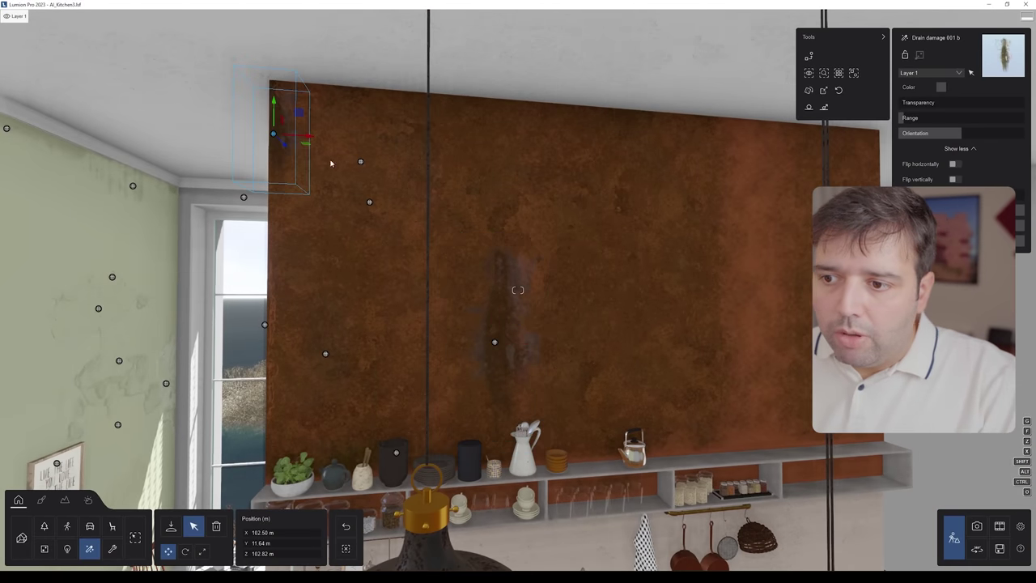
# - Examine the wall damage and dirt decals on the green wall beside the window and along its ceiling edge
pyautogui.press('d')
pyautogui.moveTo(389, 178); pyautogui.dragTo(166, 166, button='right')
pyautogui.press('w')
pyautogui.press('s')
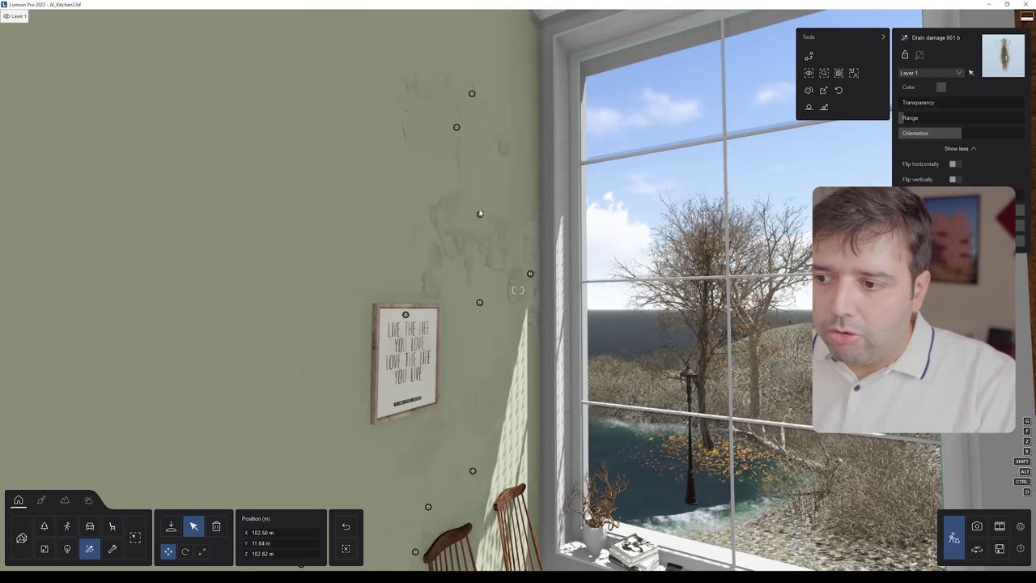
pyautogui.click(480, 215)
pyautogui.press('s')
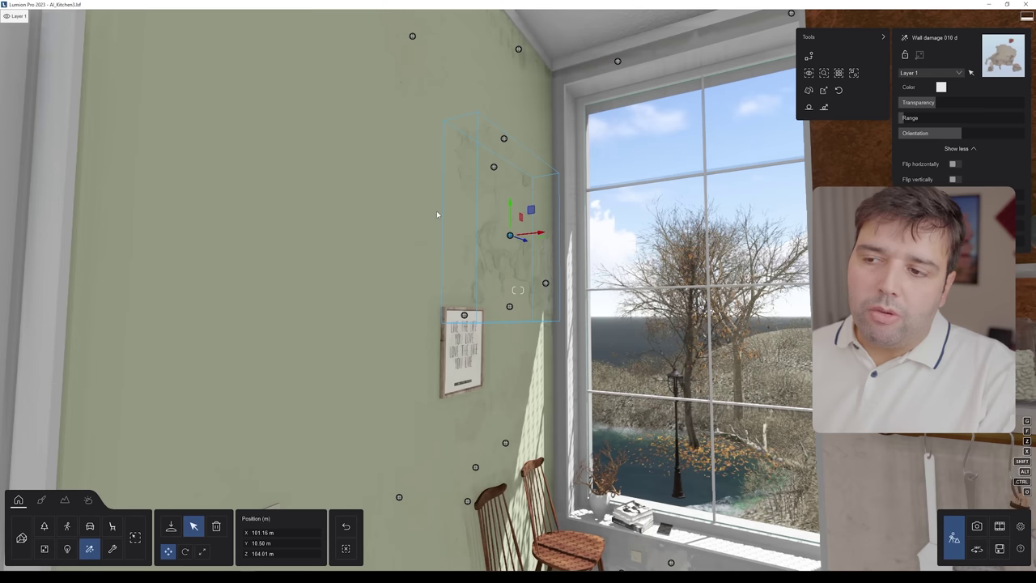
pyautogui.moveTo(436, 210); pyautogui.dragTo(383, 77, button='right')
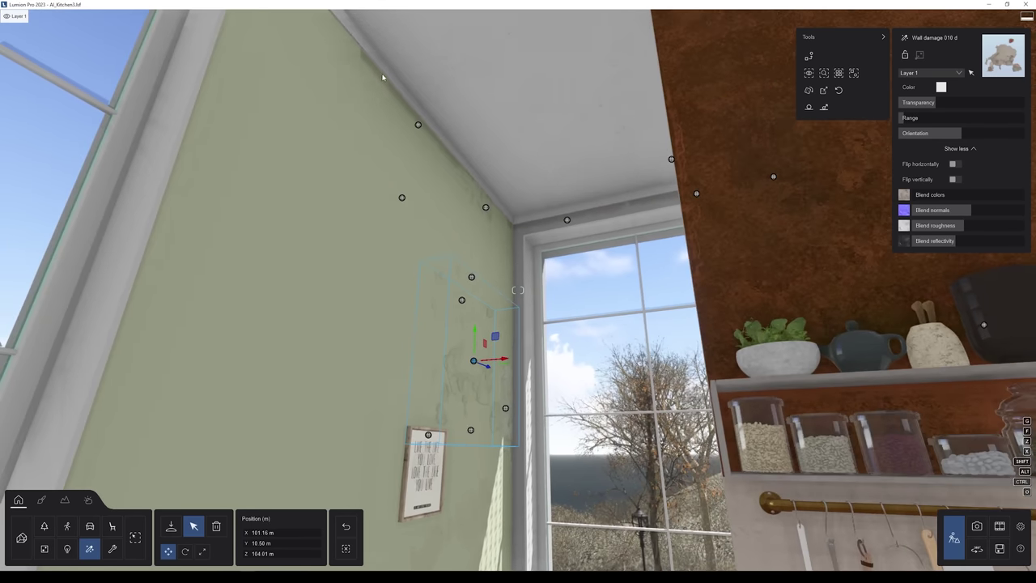
pyautogui.click(418, 127)
pyautogui.moveTo(418, 128)
pyautogui.mouseDown(button='right')
pyautogui.moveTo(545, 218)
pyautogui.moveTo(523, 267)
pyautogui.moveTo(521, 198)
pyautogui.moveTo(504, 252)
pyautogui.moveTo(452, 215)
pyautogui.mouseUp(button='right')
# - Examine the weathering decals around the chairs, radio and windowsill in the window corner
pyautogui.press('w')
pyautogui.press('q')
pyautogui.press('e')
pyautogui.press('a')
pyautogui.press('d')
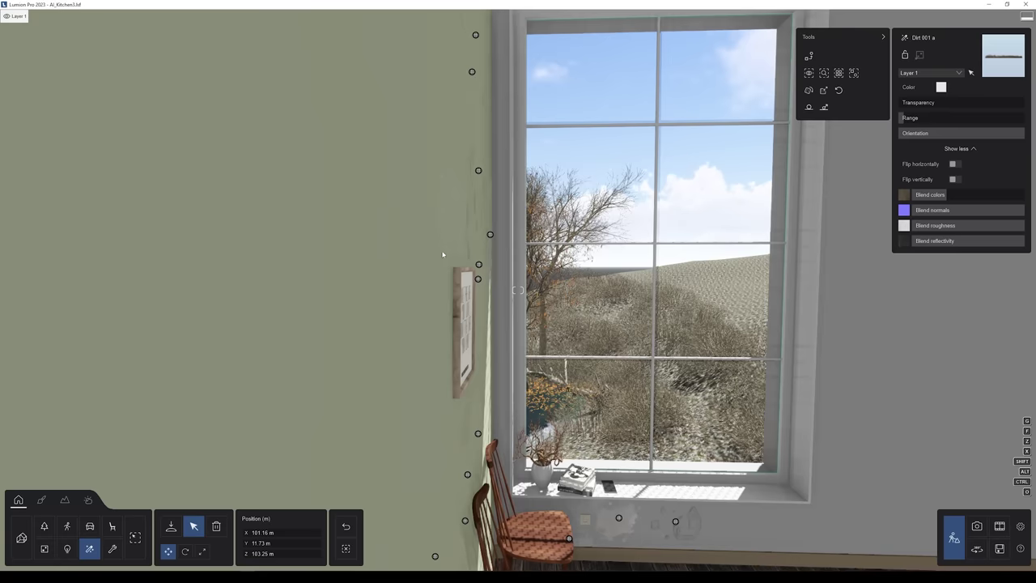
pyautogui.press('e')
pyautogui.moveTo(542, 422); pyautogui.dragTo(518, 477, button='right')
pyautogui.press('d')
pyautogui.press('w')
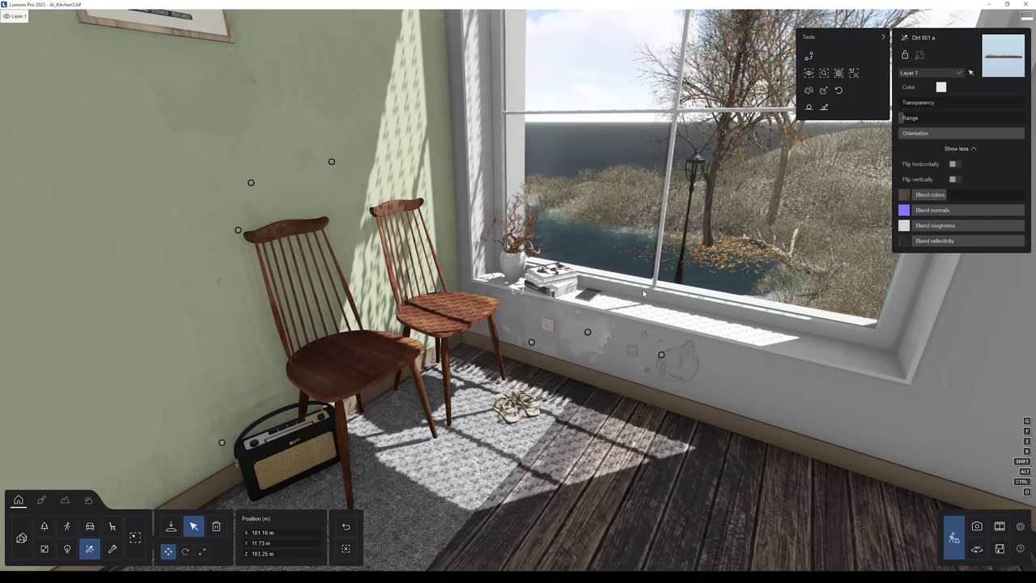
pyautogui.press('w')
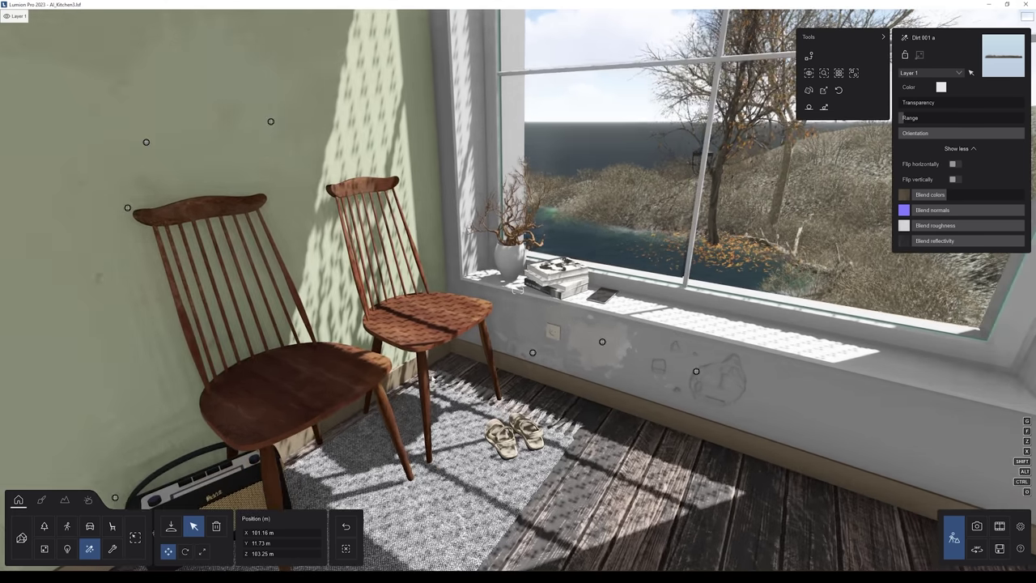
pyautogui.press('s')
pyautogui.moveTo(339, 402); pyautogui.dragTo(339, 458, button='right')
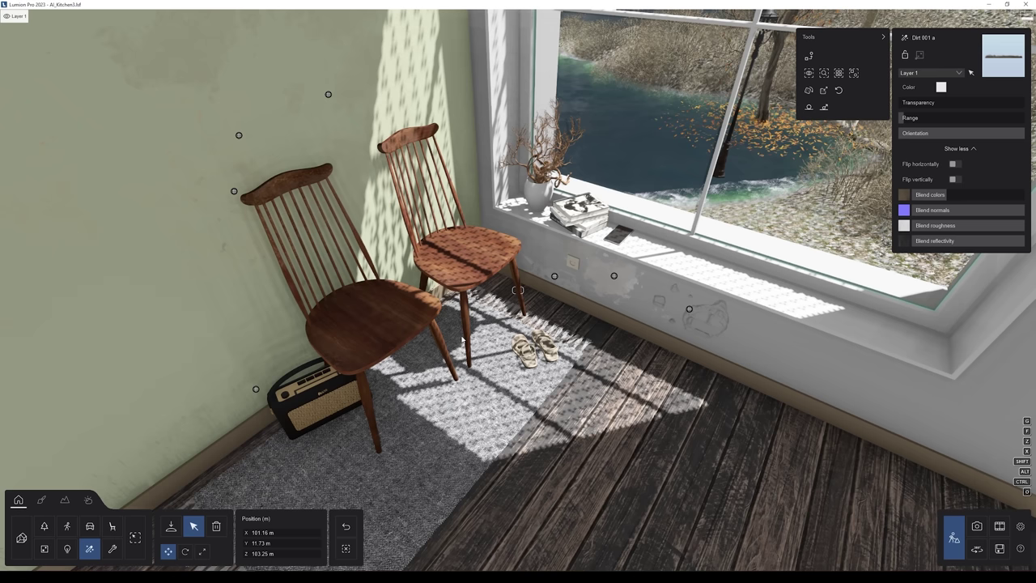
pyautogui.moveTo(304, 380); pyautogui.dragTo(397, 397, button='right')
# - Examine the texture strength and color of the TopPanels material on the rust-colored upper panels
pyautogui.press('s')
pyautogui.press('s')
pyautogui.press('q')
pyautogui.moveTo(499, 340); pyautogui.dragTo(509, 312, button='right')
pyautogui.press('w')
pyautogui.press('w')
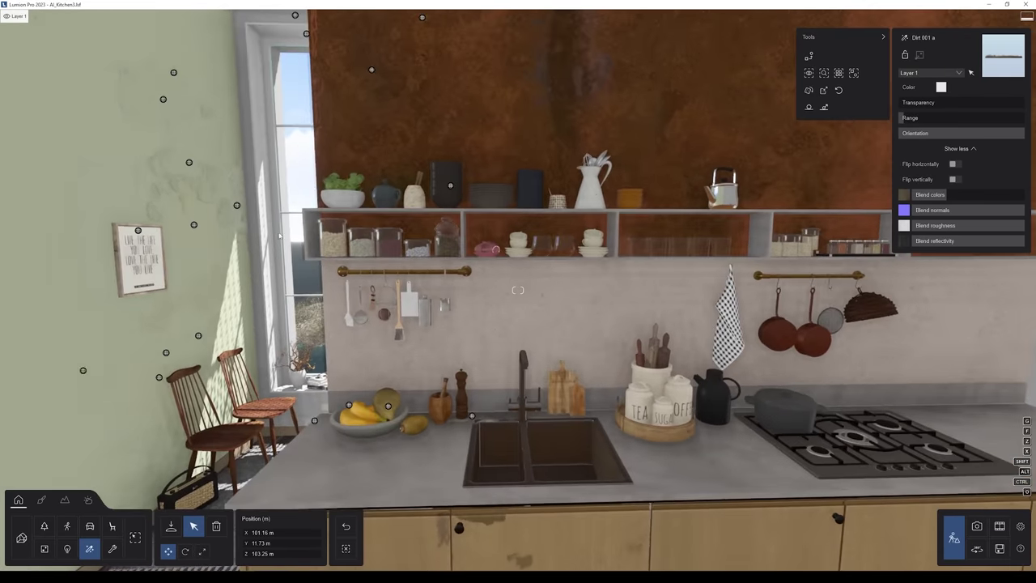
pyautogui.press('s')
pyautogui.moveTo(645, 380); pyautogui.dragTo(623, 291, button='right')
pyautogui.press('w')
pyautogui.press('s')
pyautogui.press('a')
pyautogui.press('e')
pyautogui.press('d')
pyautogui.press('w')
pyautogui.click(42, 500)
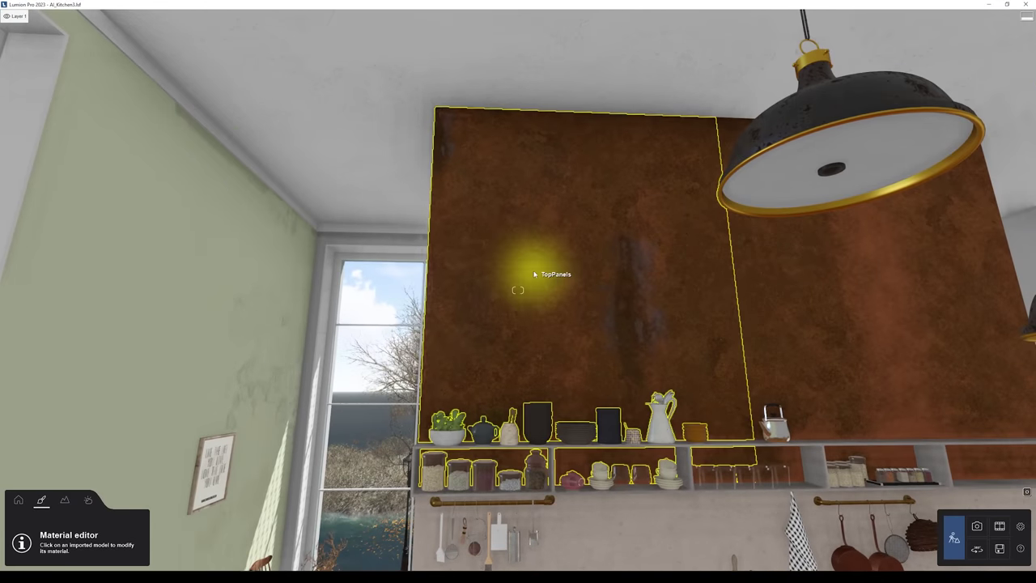
pyautogui.click(531, 273)
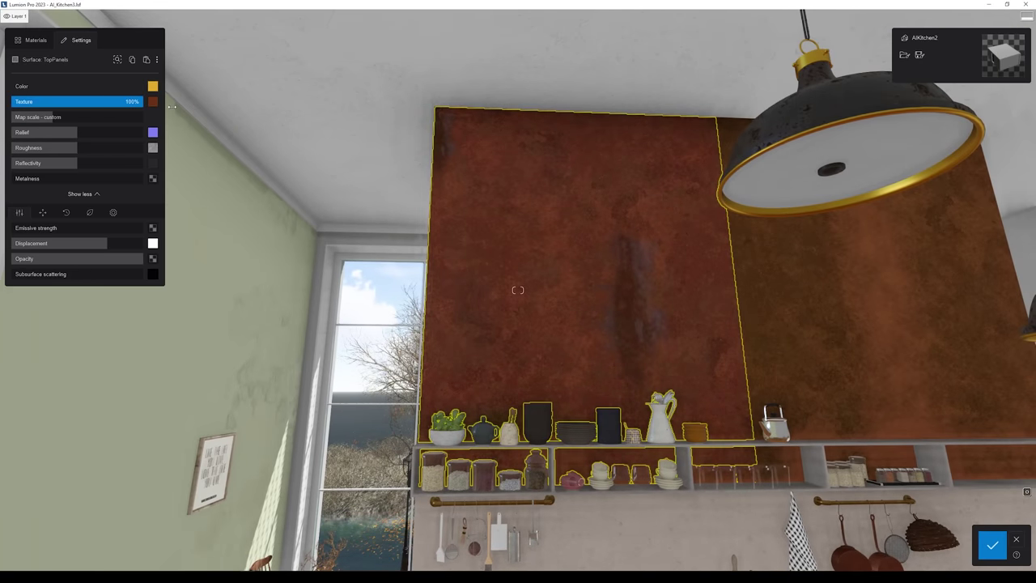
pyautogui.press('w')
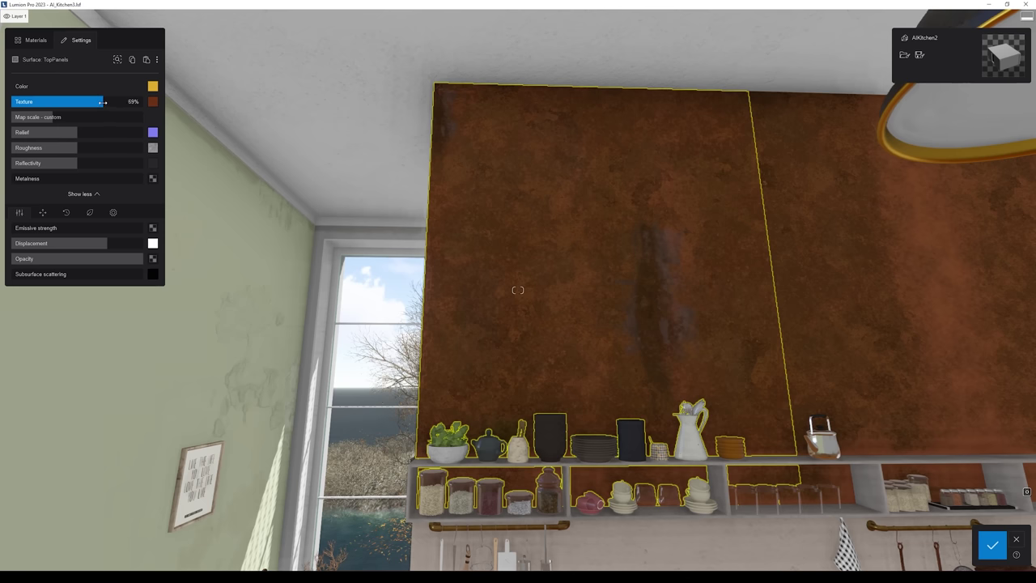
pyautogui.click(153, 87)
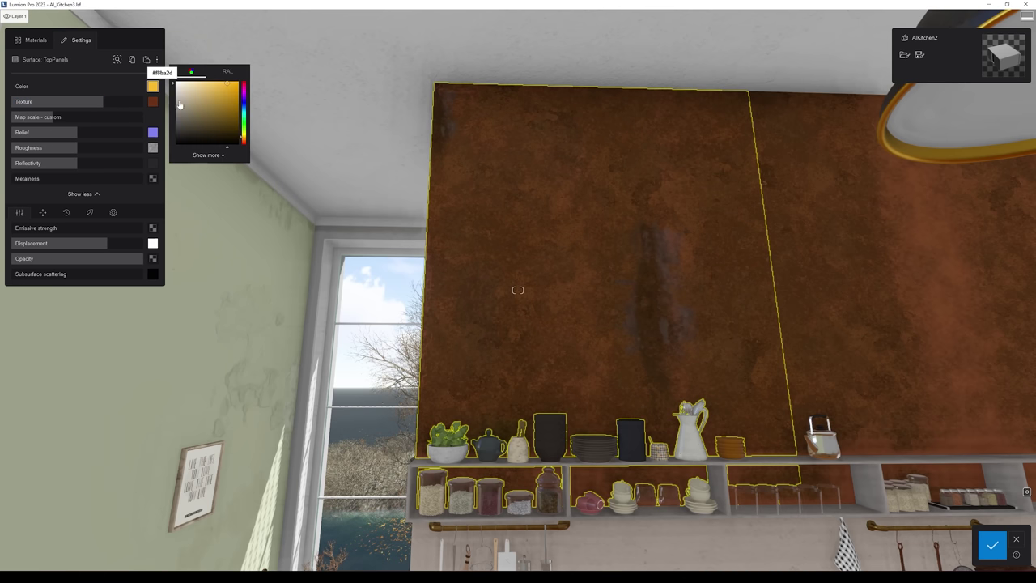
pyautogui.click(147, 88)
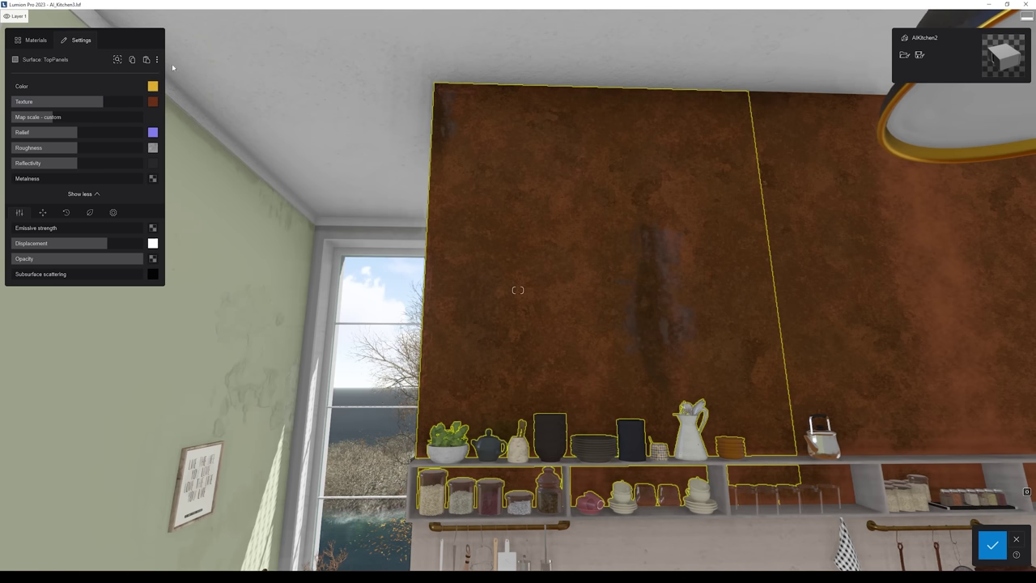
# - Examine the Countertop material around the corner of the kitchen counter
pyautogui.moveTo(439, 185); pyautogui.dragTo(389, 420, button='right')
pyautogui.press('w')
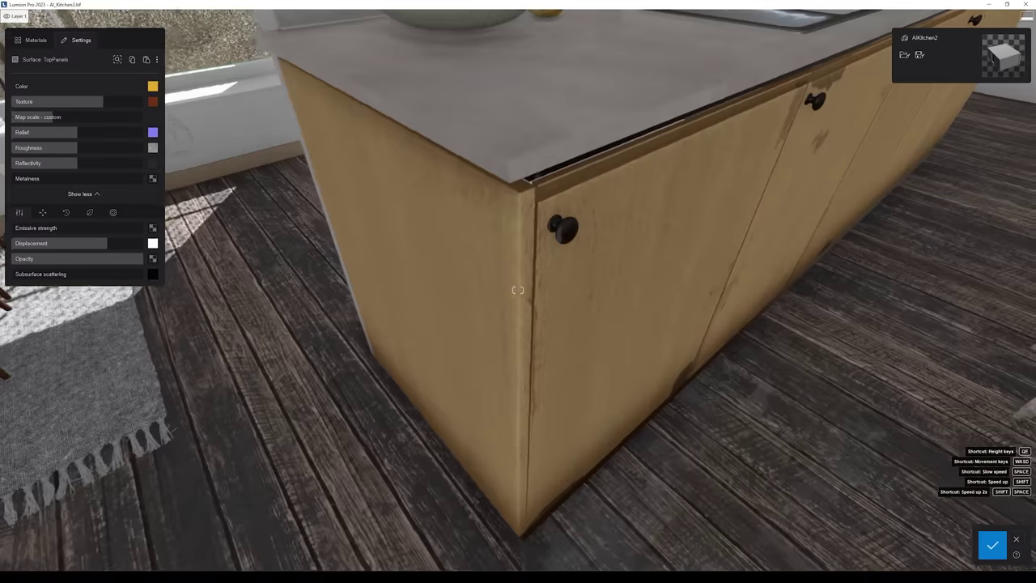
pyautogui.moveTo(518, 290); pyautogui.dragTo(518, 339, button='right')
pyautogui.press('q')
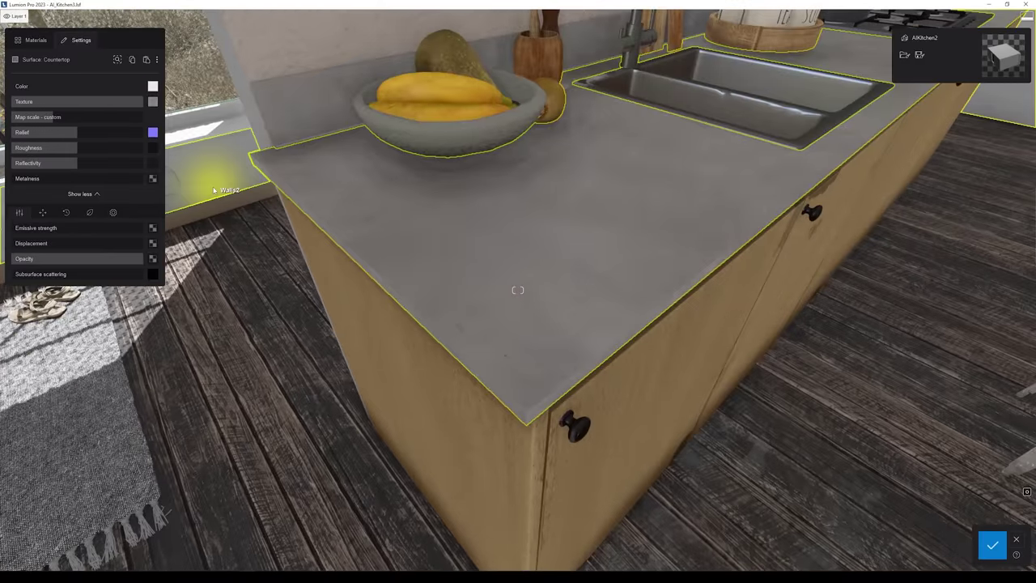
pyautogui.press('a')
pyautogui.moveTo(354, 238); pyautogui.dragTo(518, 238, button='right')
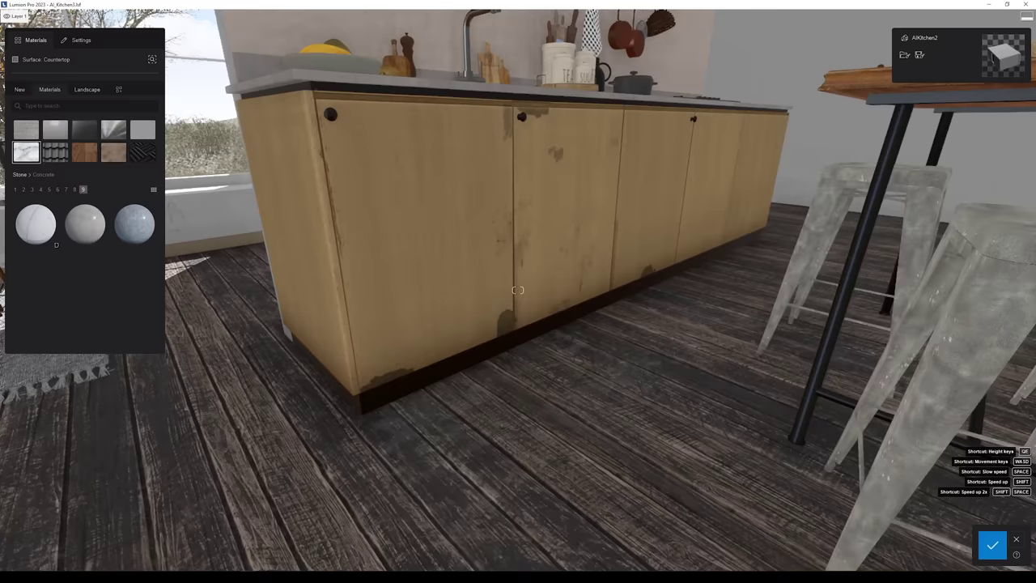
# - Examine the material settings of the KitchenCabinets surface on the lower cabinet fronts
pyautogui.press('w')
pyautogui.moveTo(518, 290); pyautogui.dragTo(522, 261, button='right')
pyautogui.press('s')
pyautogui.press('w')
pyautogui.click(522, 262)
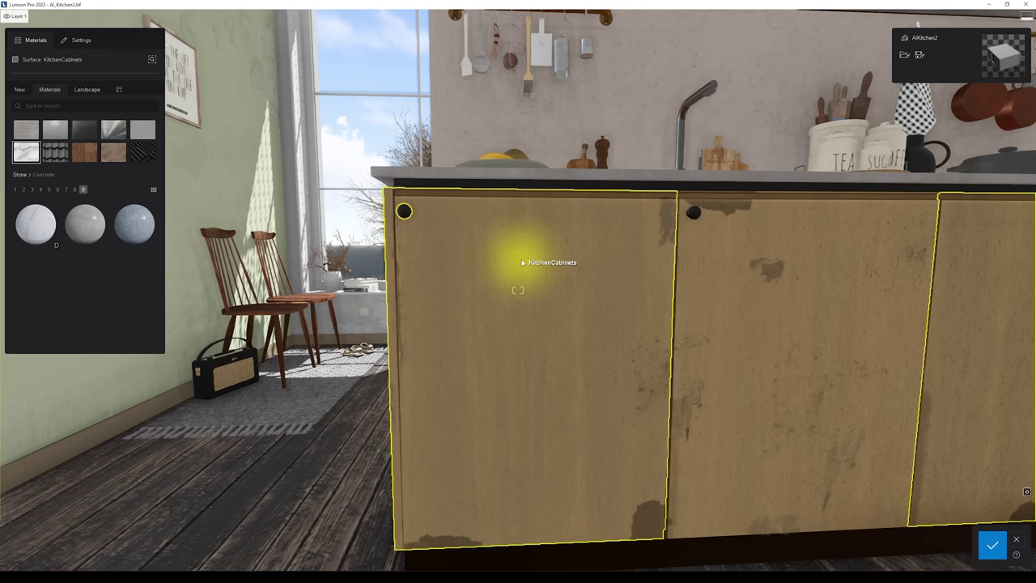
pyautogui.click(77, 40)
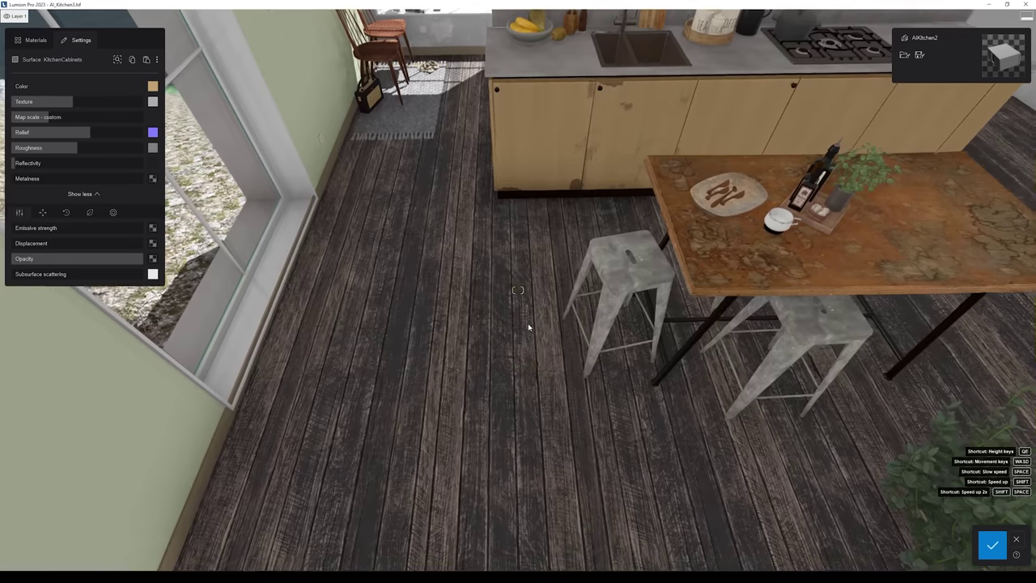
# - Examine the material settings of the wooden Floor and the KIslandLegs surface under the island table
pyautogui.click(532, 318)
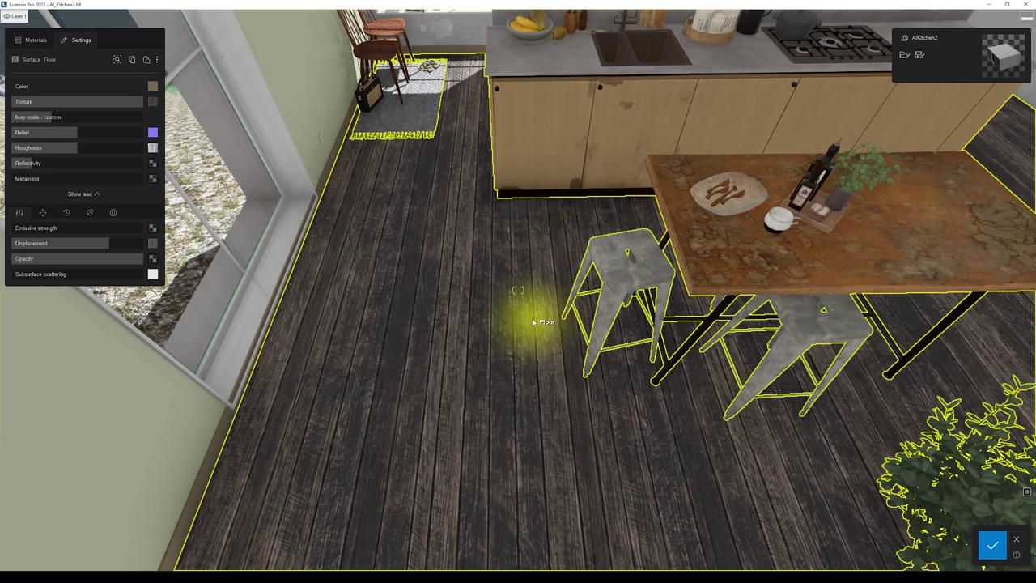
pyautogui.press('w')
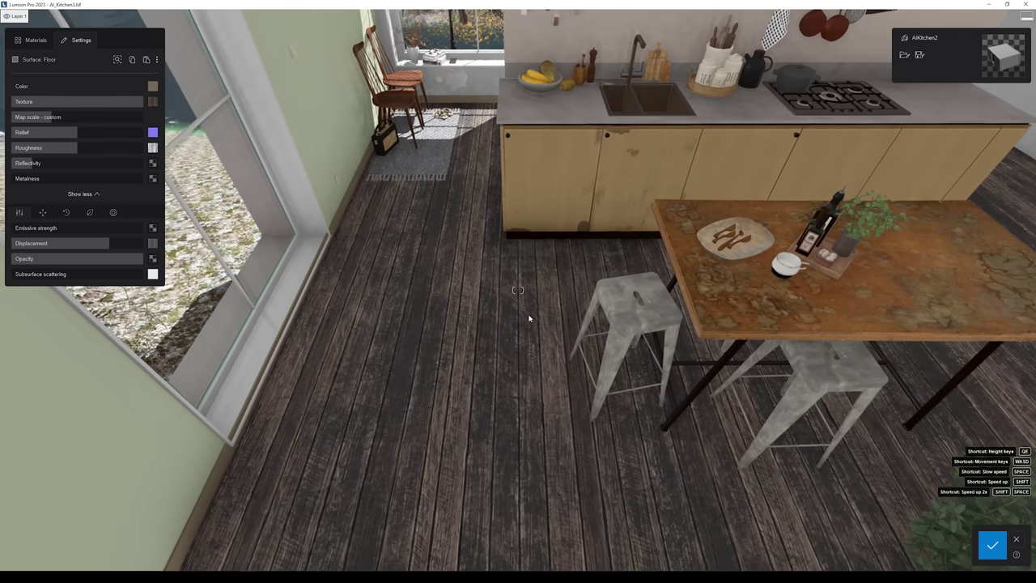
pyautogui.press('w')
pyautogui.moveTo(504, 270); pyautogui.dragTo(512, 271, button='right')
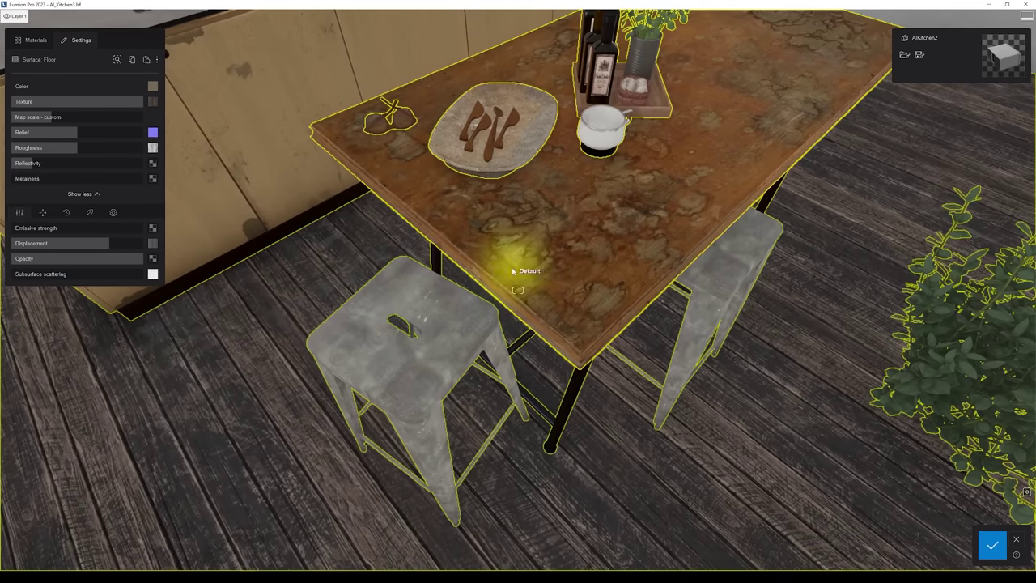
pyautogui.press('s')
pyautogui.moveTo(730, 211); pyautogui.dragTo(555, 308, button='right')
pyautogui.press('e')
pyautogui.click(554, 307)
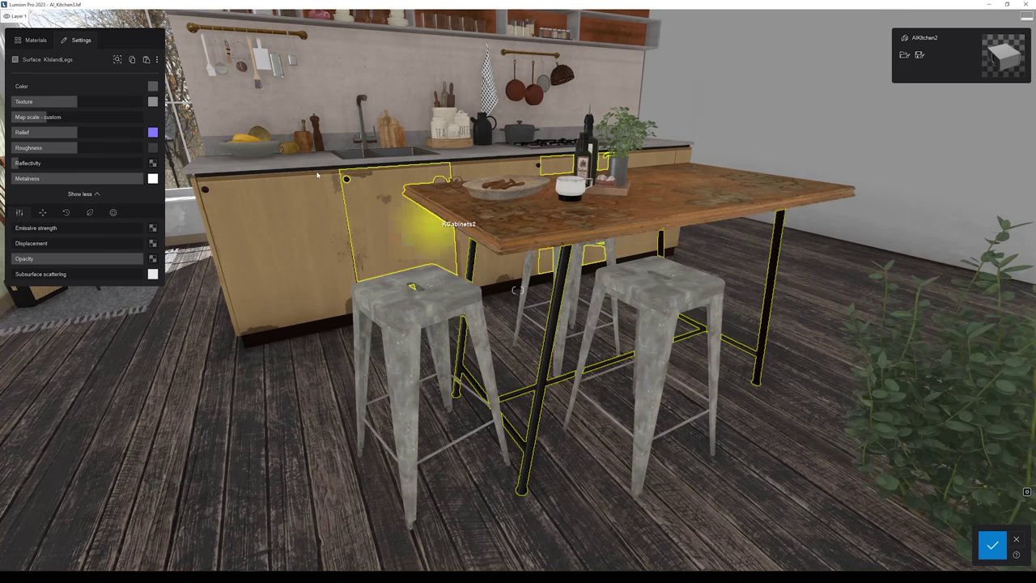
pyautogui.press('q')
pyautogui.moveTo(322, 278); pyautogui.dragTo(234, 239, button='right')
pyautogui.press('w')
pyautogui.press('a')
pyautogui.moveTo(518, 290); pyautogui.dragTo(566, 404, button='right')
pyautogui.press('d')
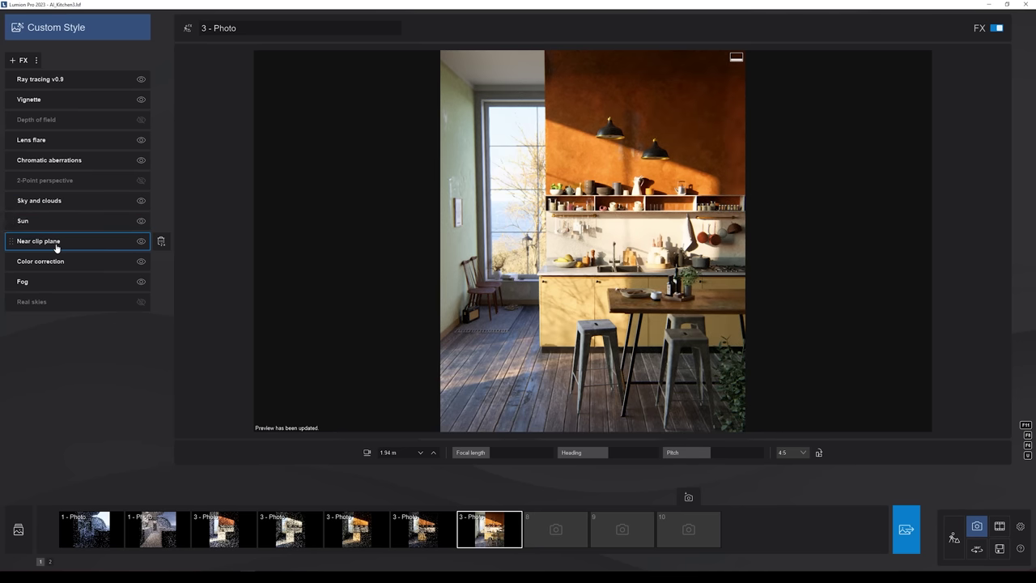
# - Compare the ray-traced photo with the reference kitchen image, and paste a copy of the photo into the eighth photo slot
pyautogui.hotkey('alt', 'Tab')
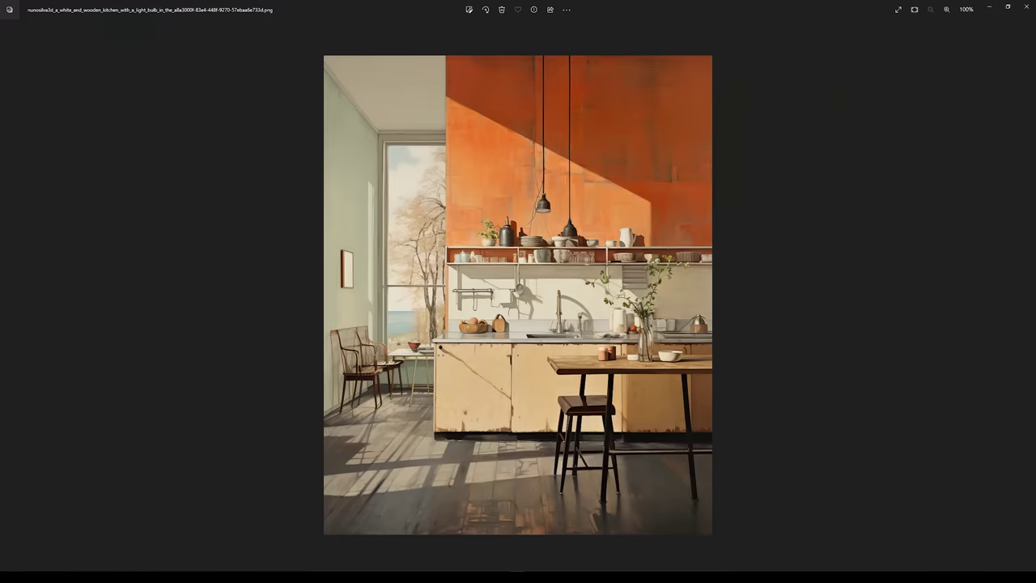
pyautogui.hotkey('alt', 'Tab')
pyautogui.hotkey('alt', 'Tab')
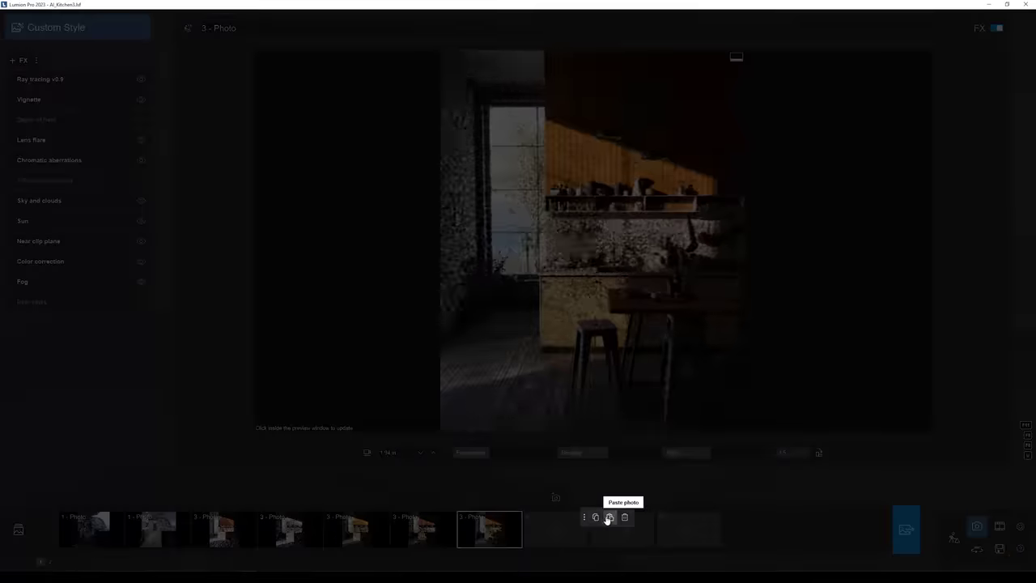
pyautogui.click(608, 519)
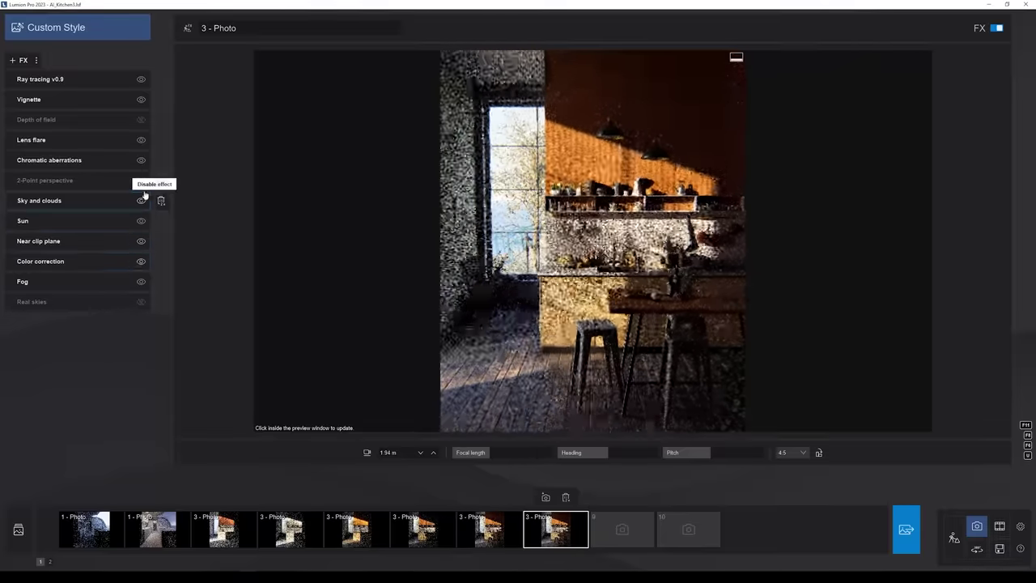
# - Try a close-up framing of the island table's props in the copied photo with a longer focal length and 2.62 m camera height
pyautogui.press('w')
pyautogui.moveTo(439, 240); pyautogui.dragTo(483, 270, button='right')
pyautogui.press('s')
pyautogui.press('w')
pyautogui.press('s')
pyautogui.moveTo(490, 453); pyautogui.dragTo(501, 454)
pyautogui.moveTo(592, 241); pyautogui.dragTo(593, 241, button='right')
pyautogui.press('s')
pyautogui.press('e')
pyautogui.click(706, 222)
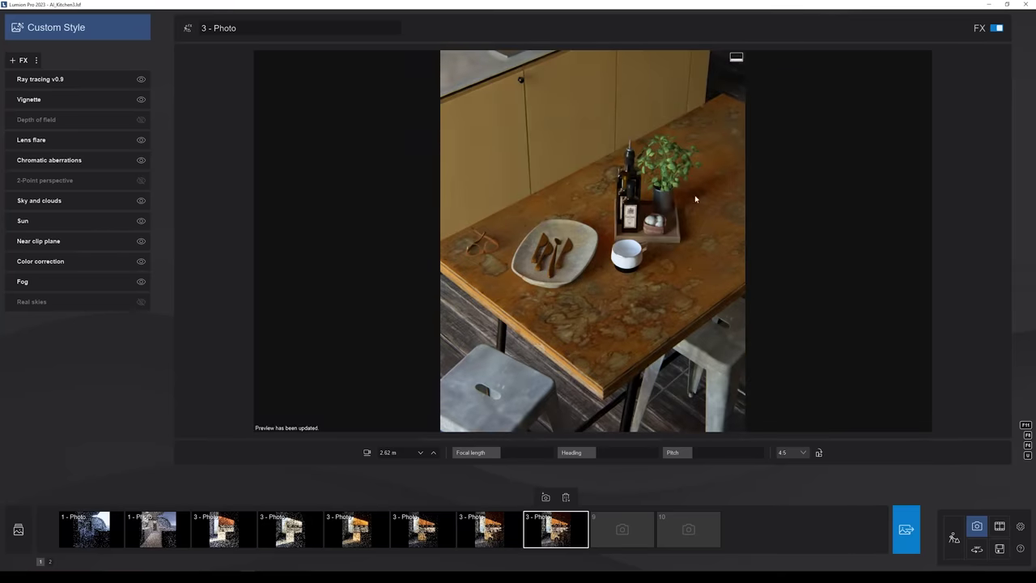
pyautogui.click(573, 540)
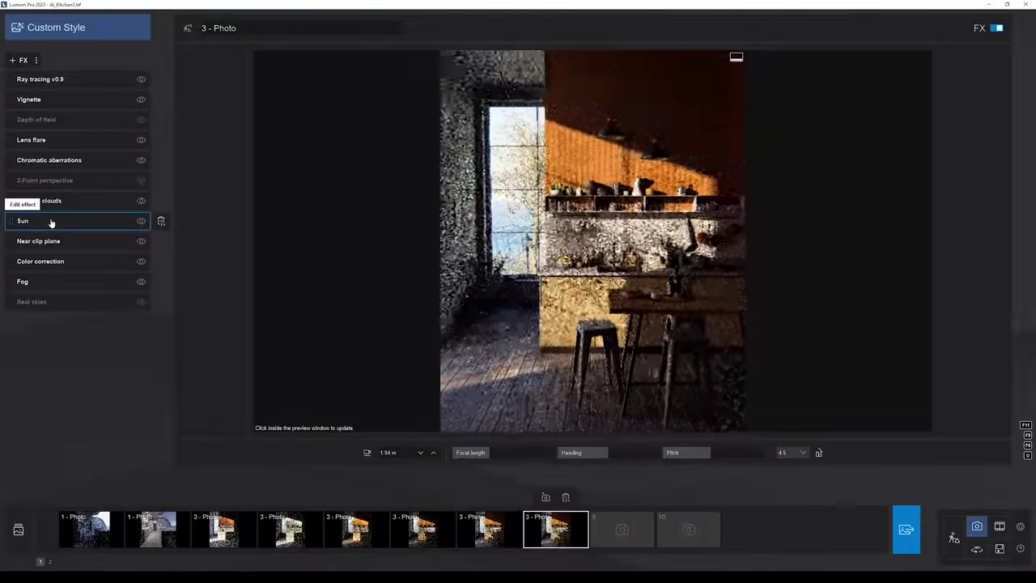
# - Lower the sun height in the Sun effect of the copied kitchen photo
pyautogui.click(103, 222)
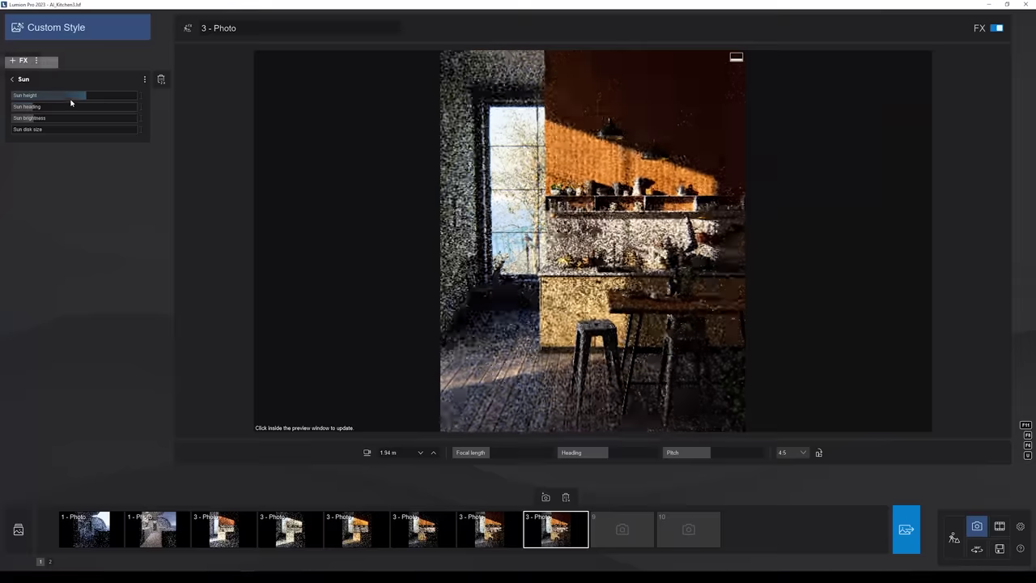
pyautogui.moveTo(87, 99)
pyautogui.moveTo(88, 98); pyautogui.dragTo(70, 114)
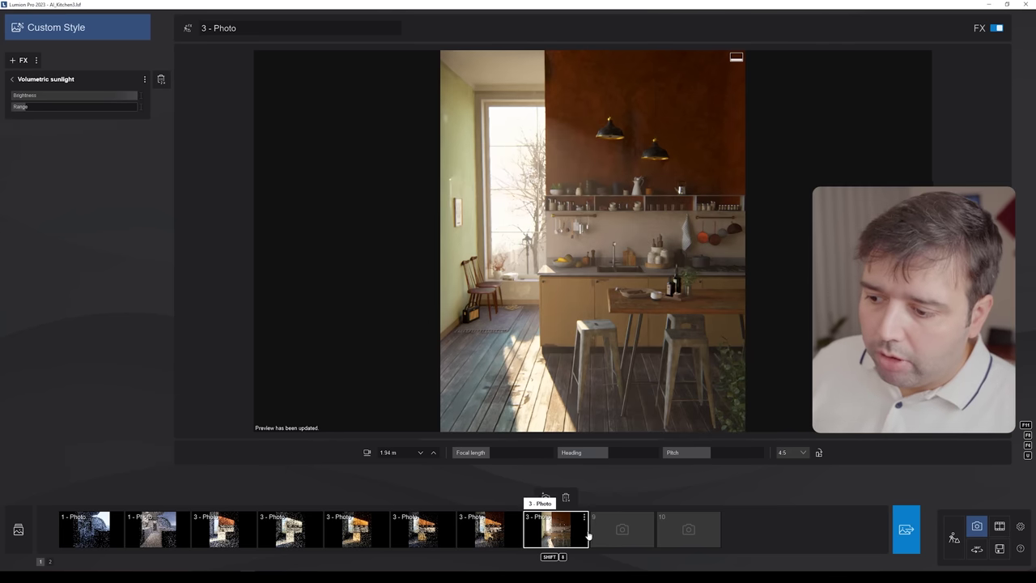
# - Start recording the first movie clip of the kitchen and set its aspect ratio to 4:5
pyautogui.click(584, 517)
pyautogui.click(597, 517)
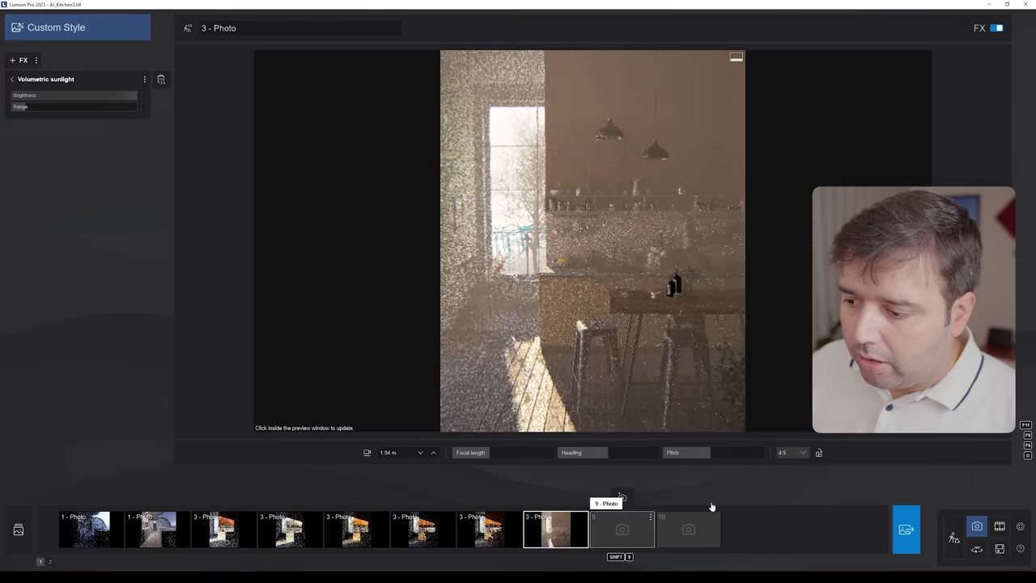
pyautogui.click(1001, 526)
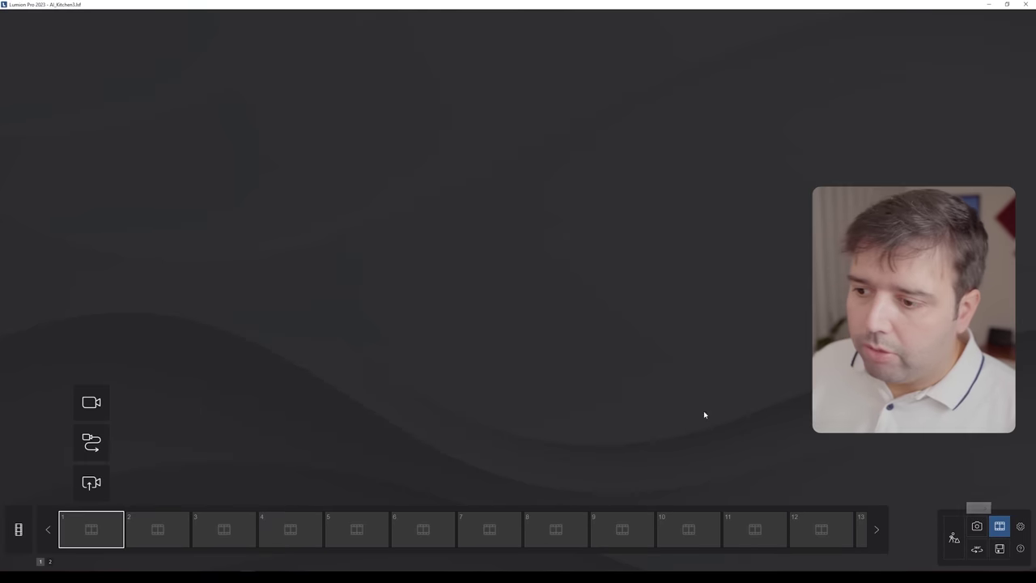
pyautogui.click(98, 401)
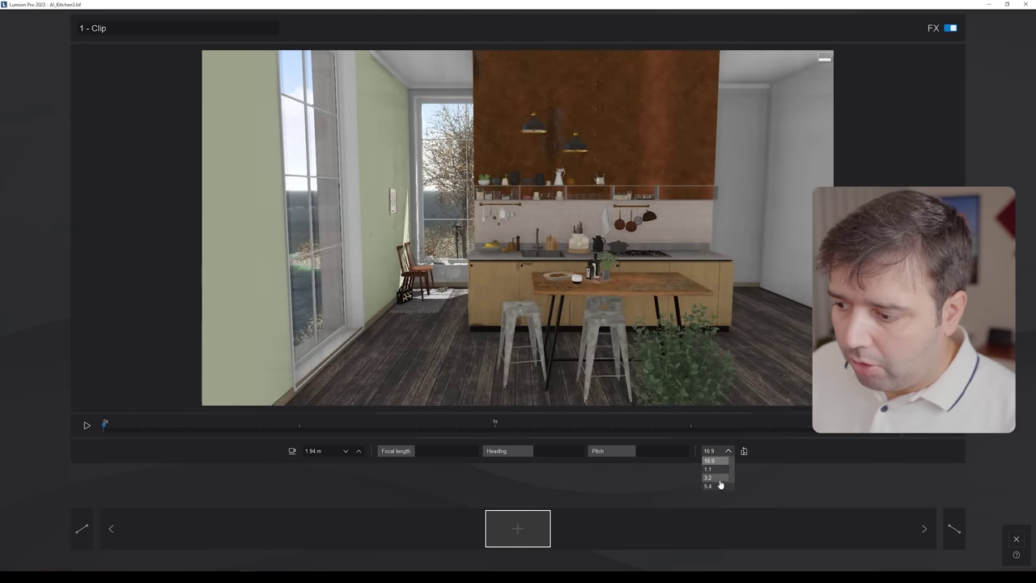
pyautogui.click(715, 485)
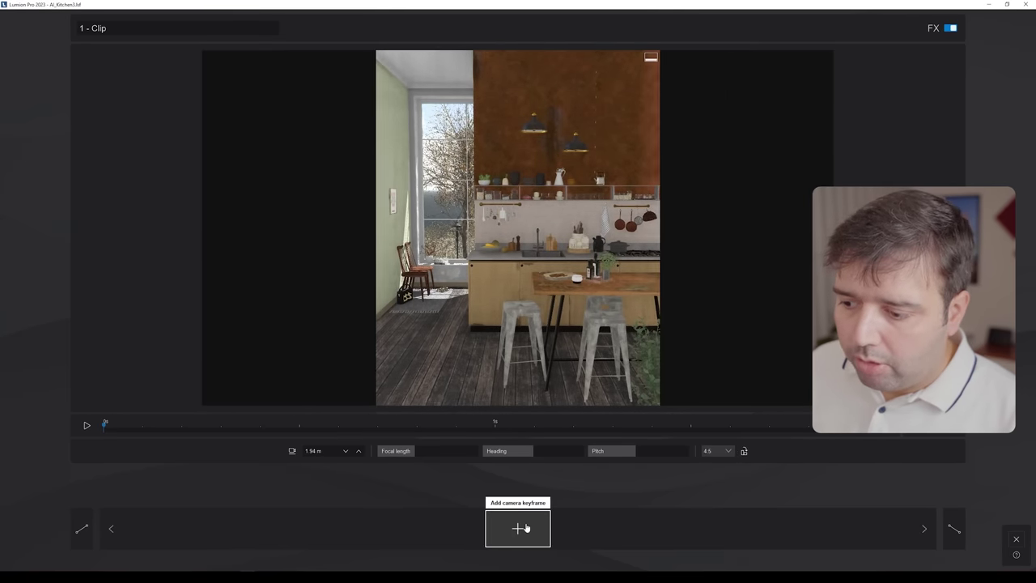
# - Add two camera keyframes that push in toward the kitchen counter, ending at 1.86 m camera height, and save the clip
pyautogui.click(517, 527)
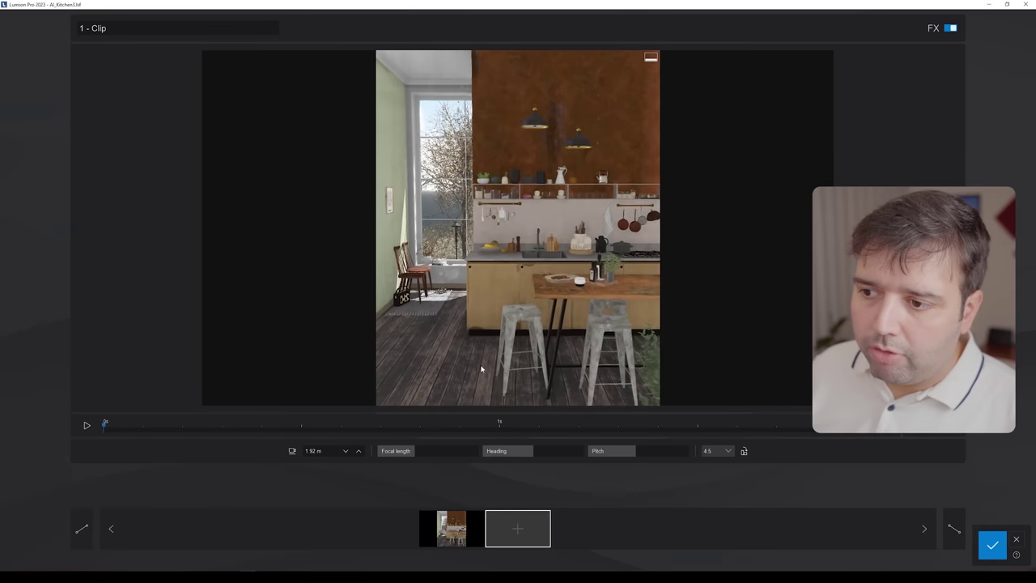
pyautogui.click(518, 528)
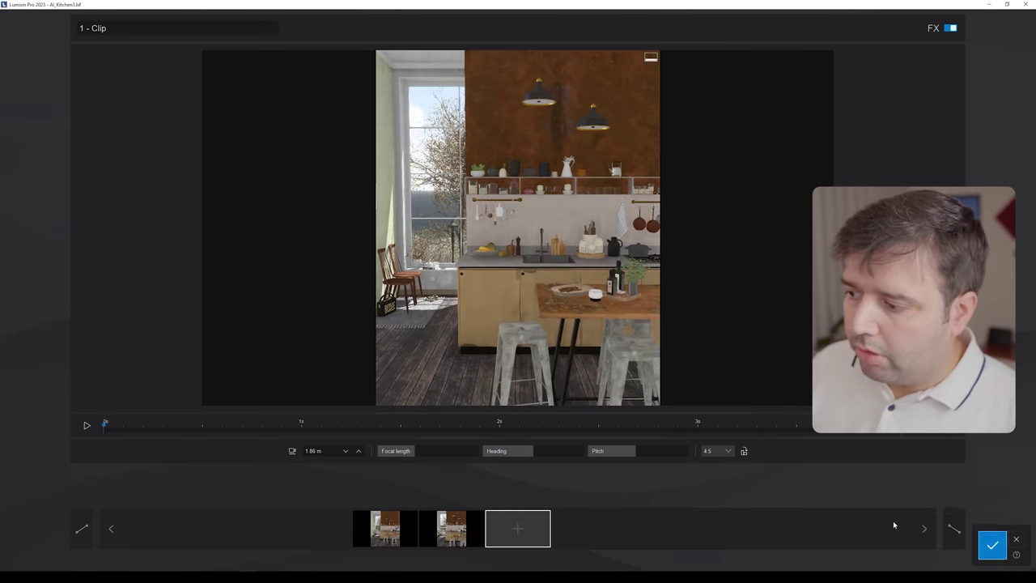
pyautogui.click(993, 545)
# - Paste the photo's effect list onto the clip and play the clip's preview
pyautogui.click(36, 60)
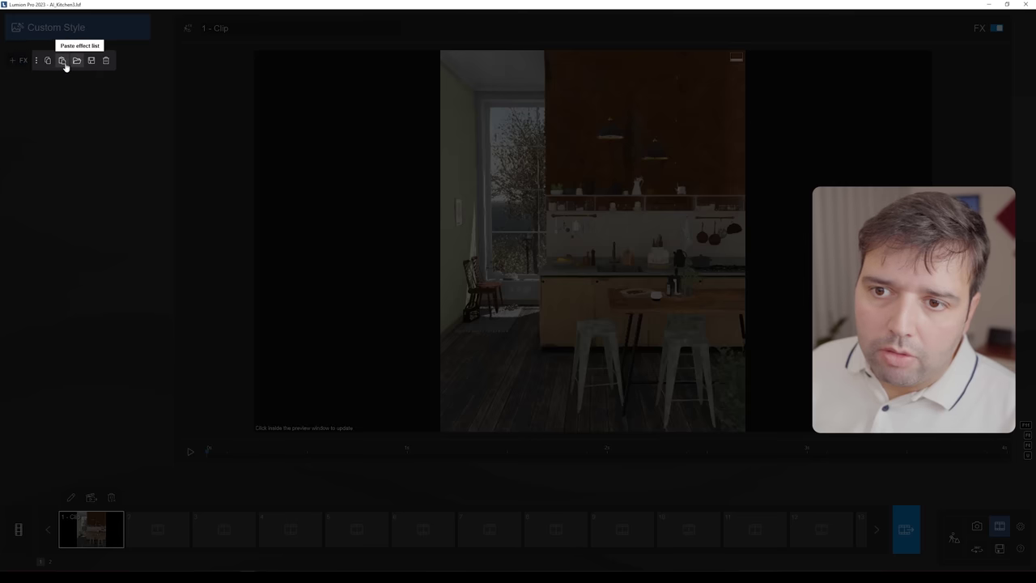
pyautogui.click(62, 61)
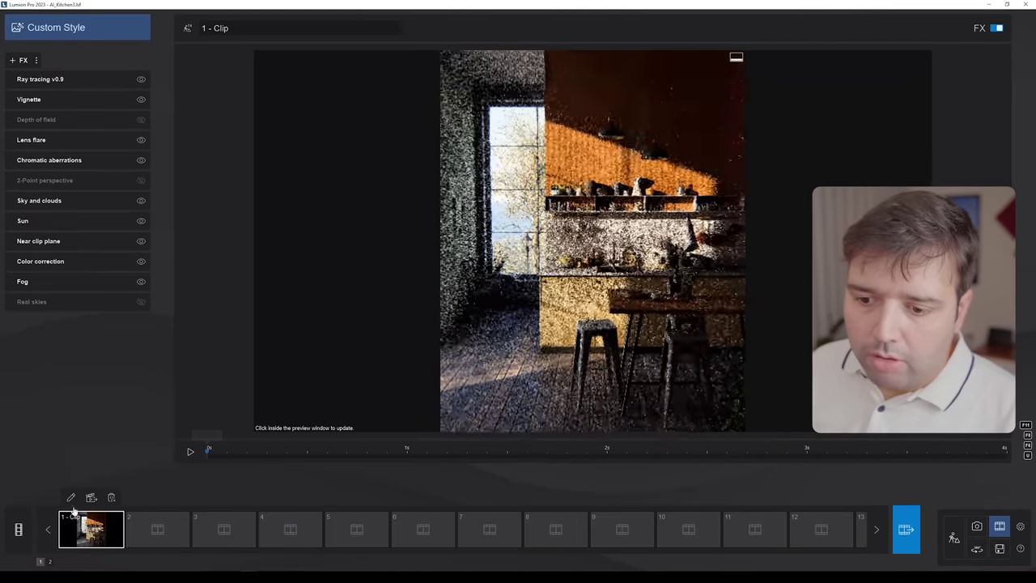
pyautogui.click(188, 452)
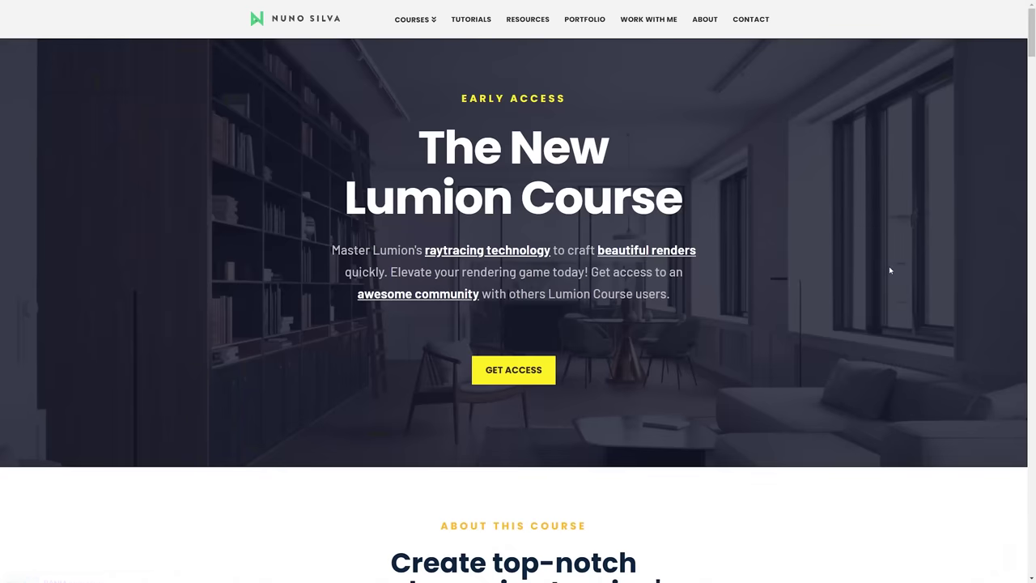
# - Browse the Lumion course web page down through its gallery of example renders
pyautogui.scroll(-8, 889, 271)
pyautogui.scroll(-8, 890, 276)
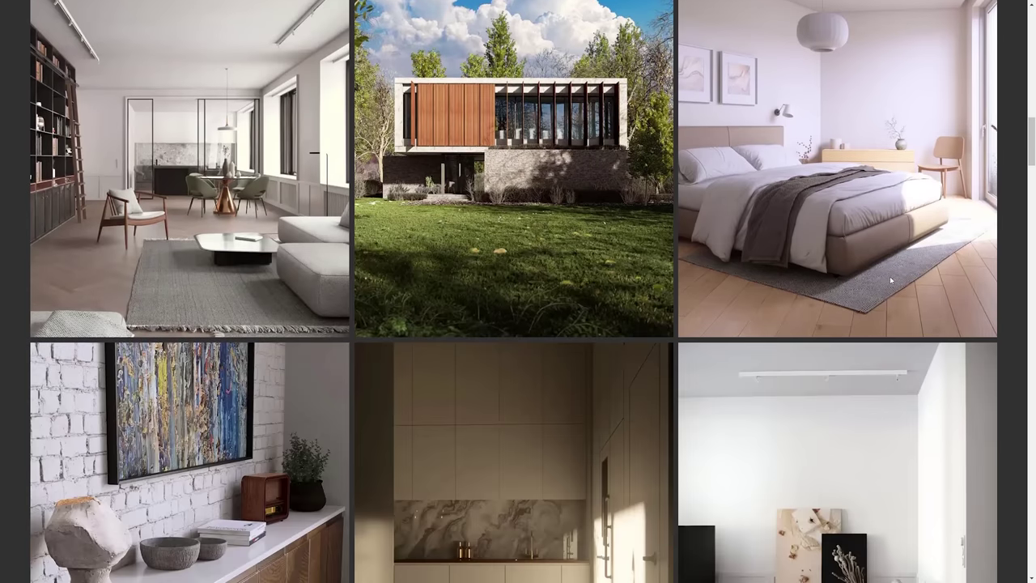
pyautogui.scroll(-4, 889, 276)
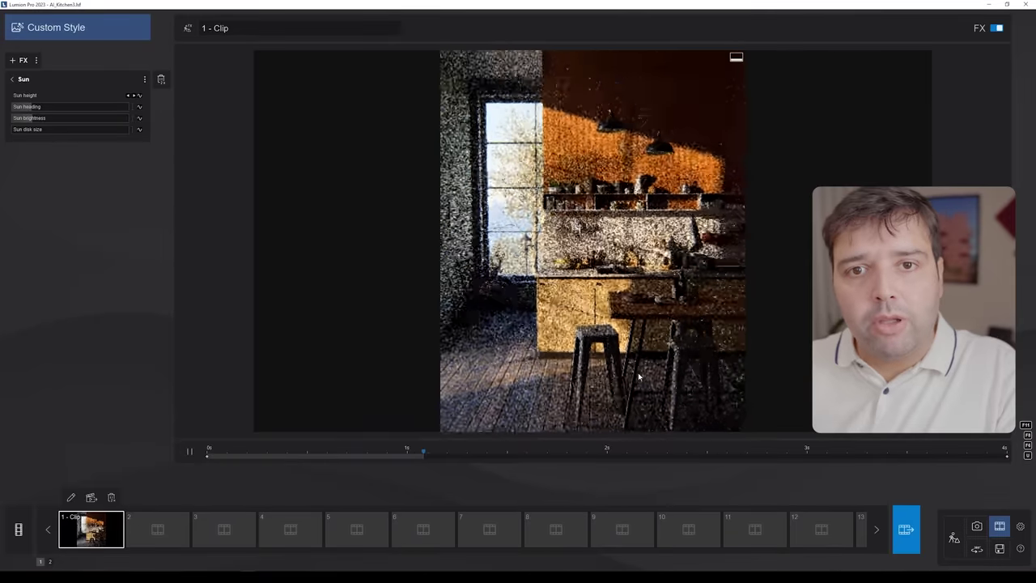